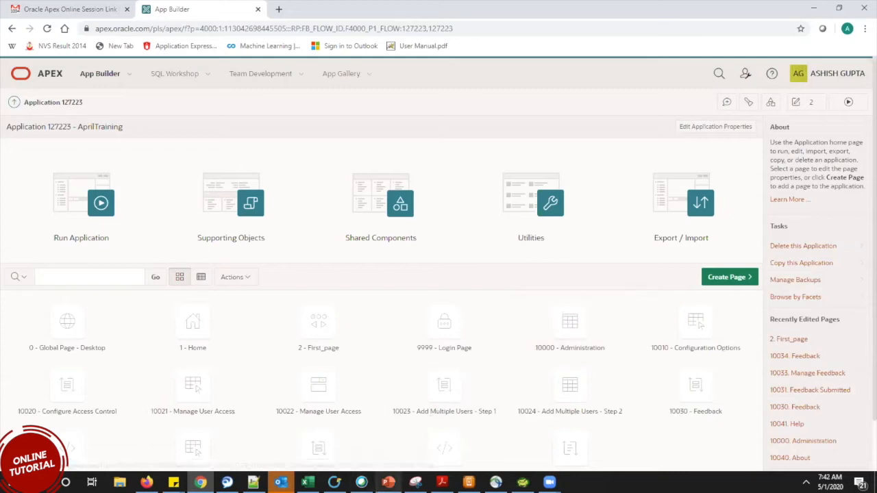
Page through the APEX Workspace slides from slide 7 to the Help Tab slide, then close PowerPoint.
mouse_move(388, 483)
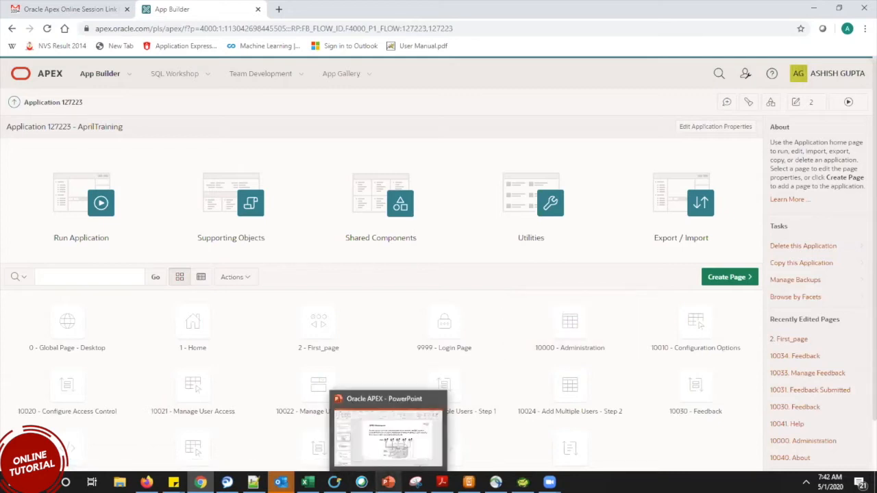
left_click(388, 482)
left_click(77, 296)
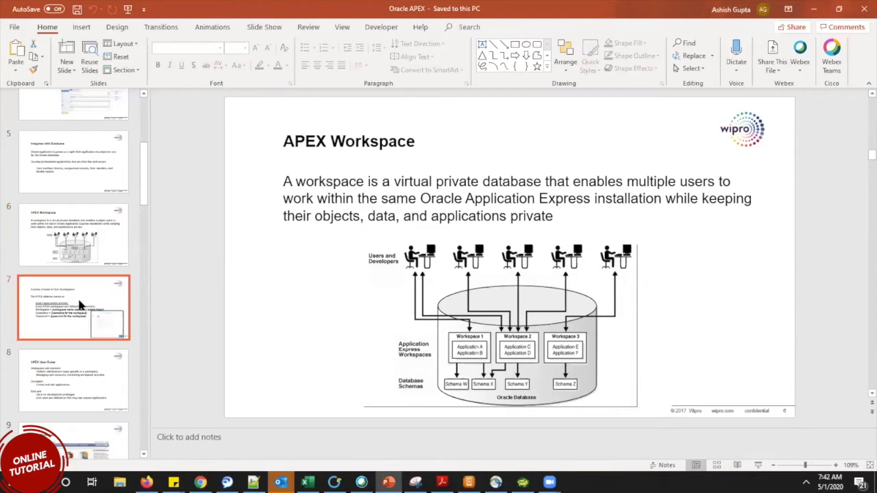
key("Down")
key("Down")
key("Down")
key("Down")
key("Down")
key("Down")
key("Down")
key("Down")
key("Down")
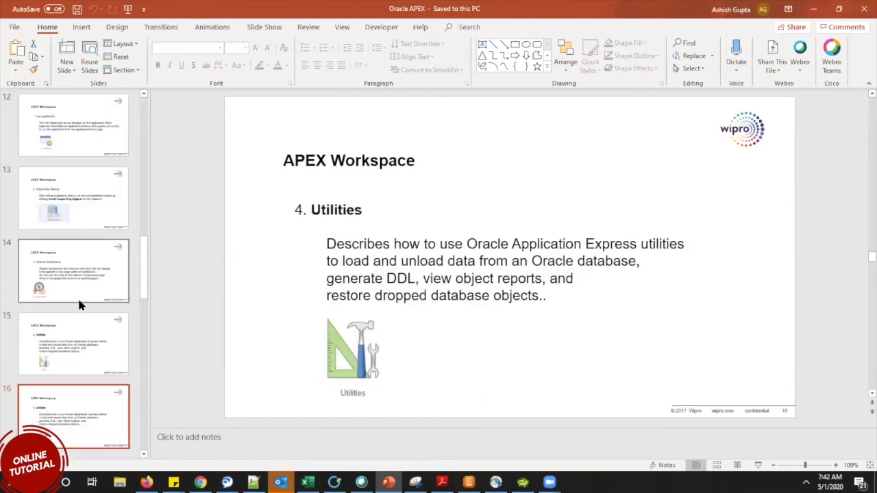
key("Down")
key("Down")
key("Down")
key("Down")
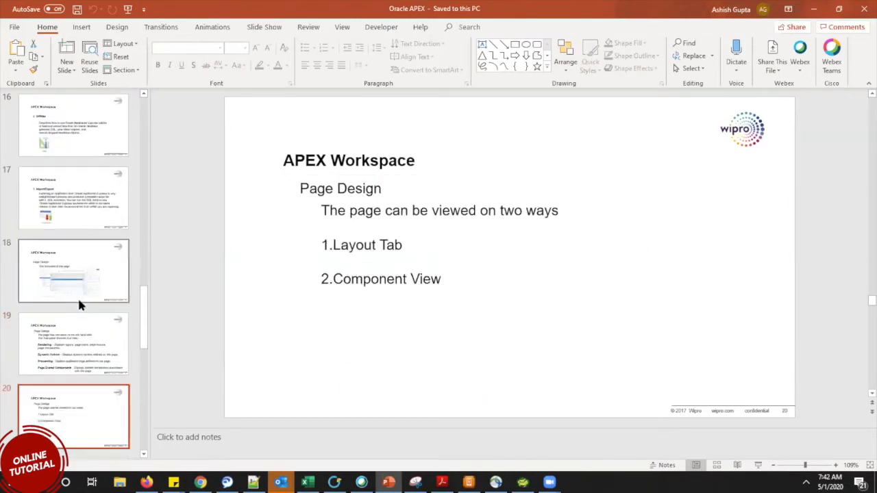
key("Down")
key("Down")
key("Down")
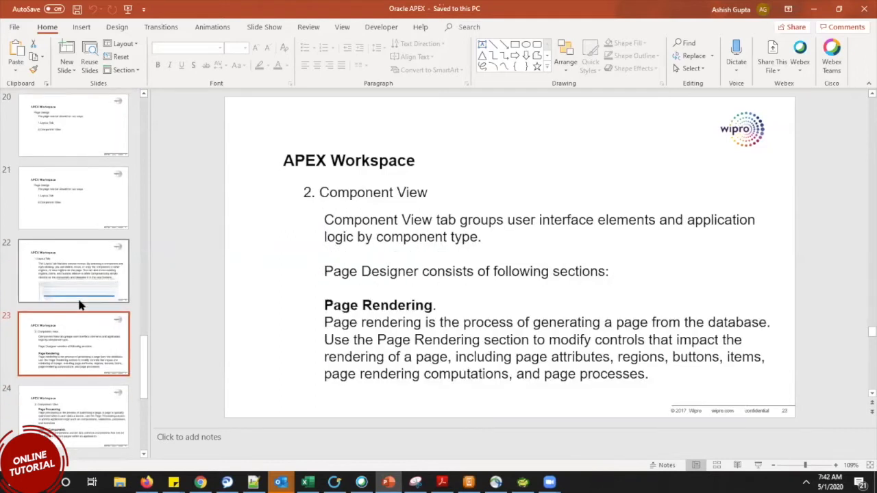
key("Down")
key("Down")
key("Down")
key("Down")
key("Down")
key("Up")
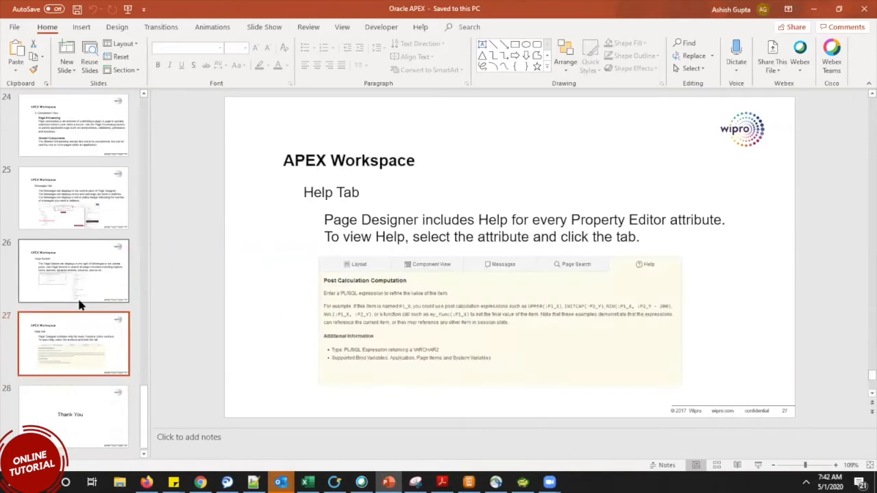
left_click(862, 8)
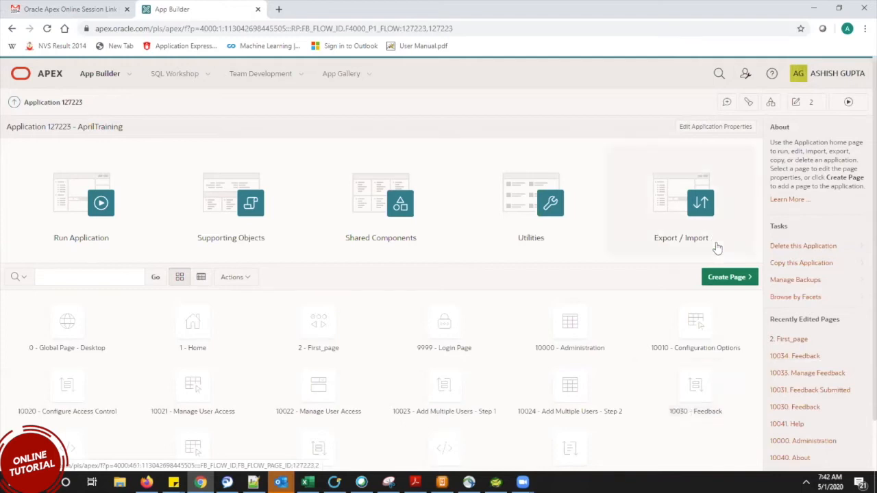
Launch the Create a Page wizard for application 127223 – AprilTraining.
left_click(730, 277)
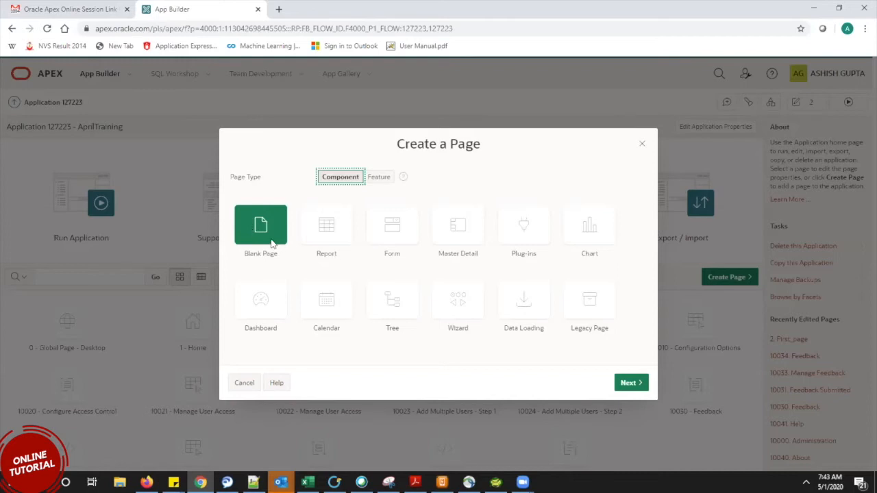
Pick the Report page type, then the Classic Report variant.
left_click(326, 233)
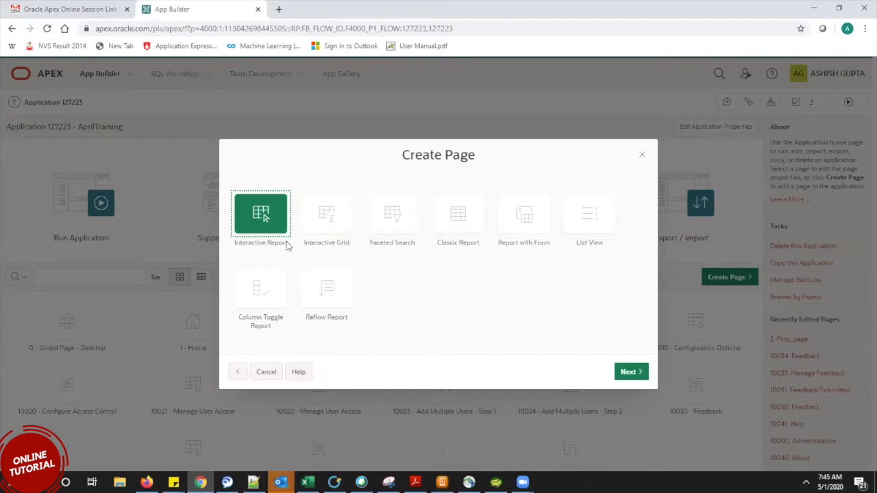
left_click(449, 231)
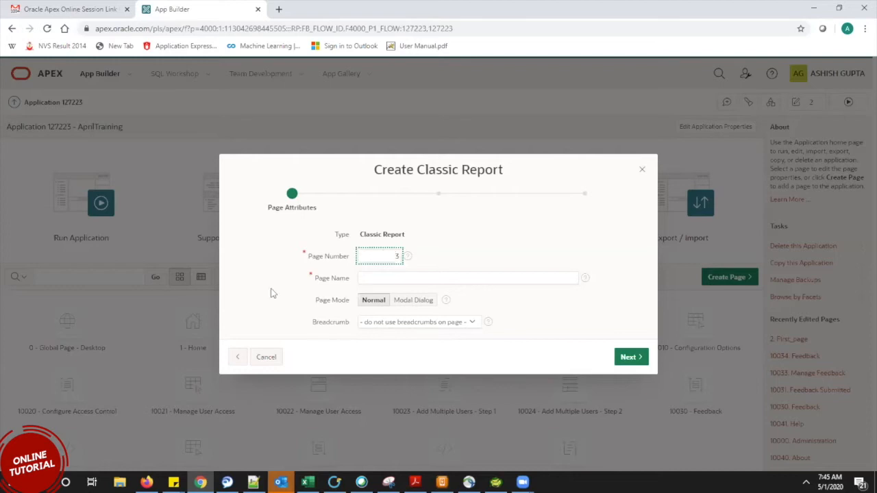
Enter Class_report as the page name, leaving page number 3 and Normal page mode.
left_click_drag(297, 161, 291, 78)
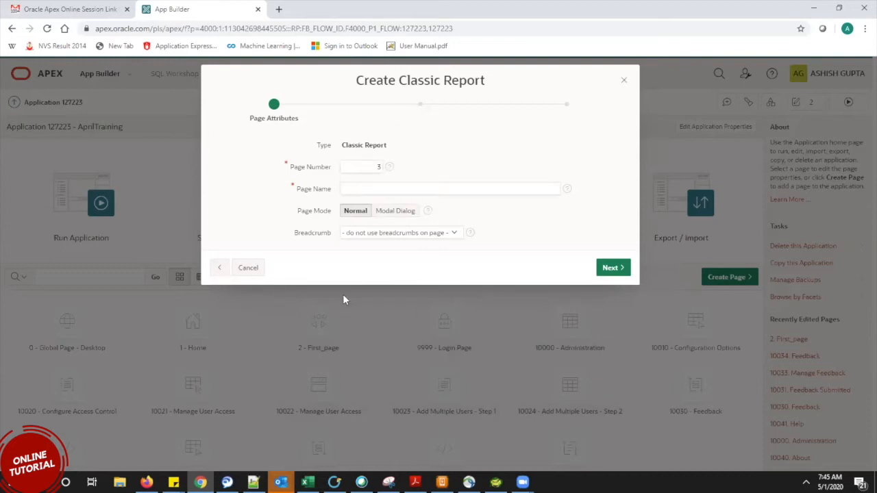
left_click(353, 195)
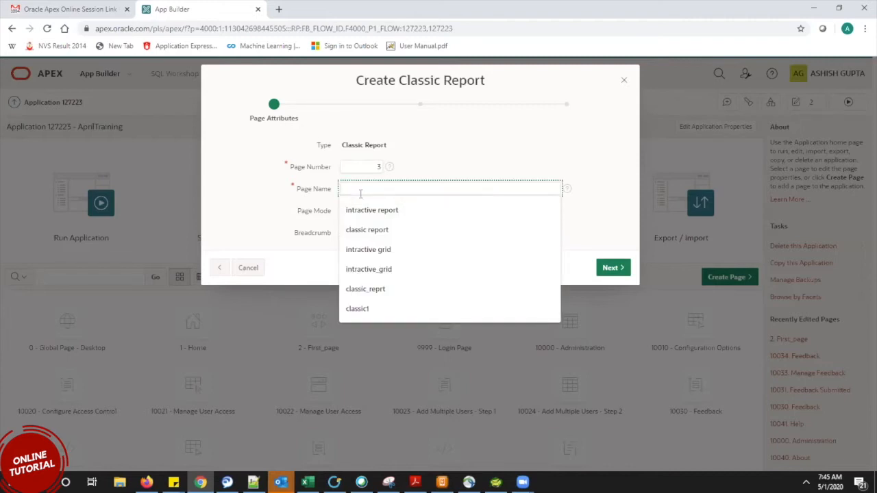
type("Class")
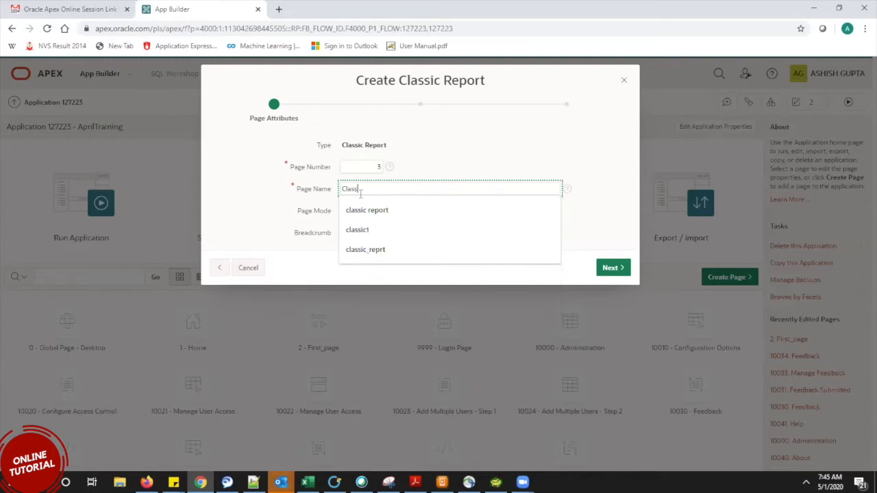
type("_repo")
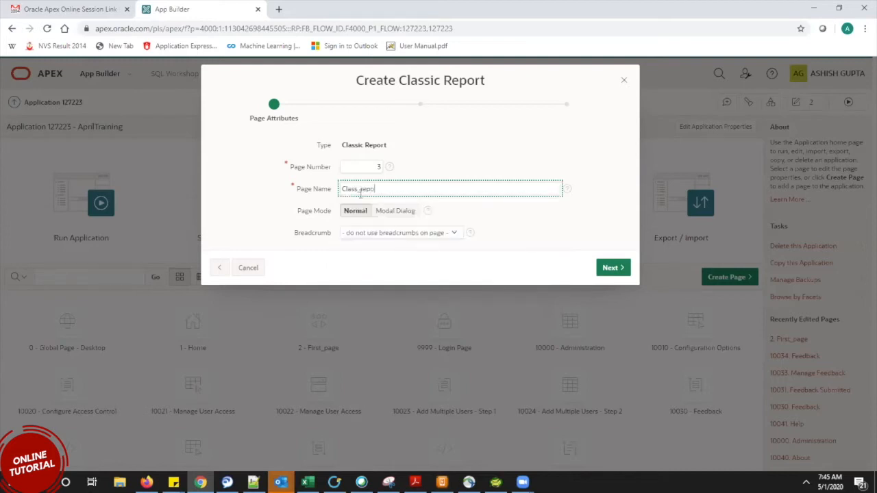
type("rt")
left_click(484, 212)
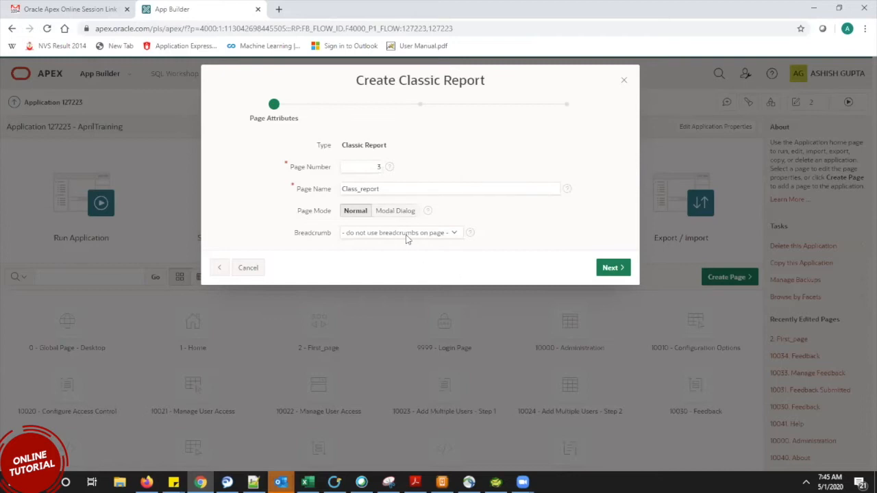
left_click_drag(484, 81, 474, 167)
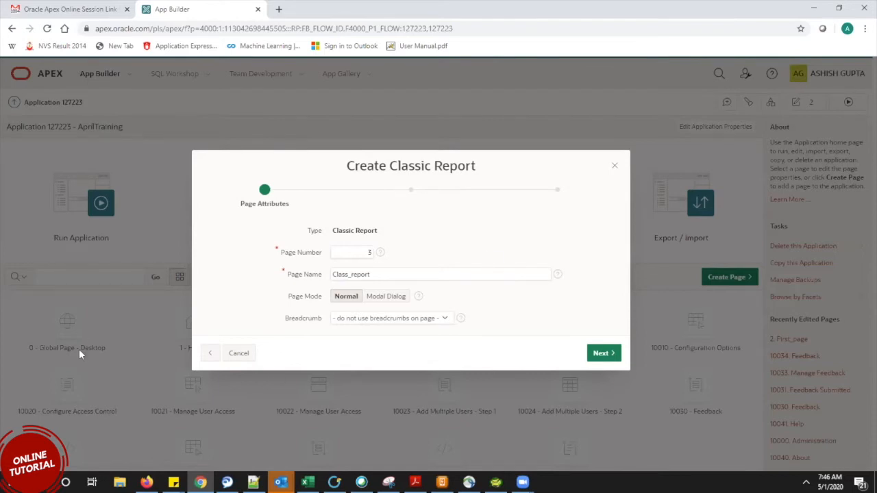
left_click_drag(333, 170, 388, 76)
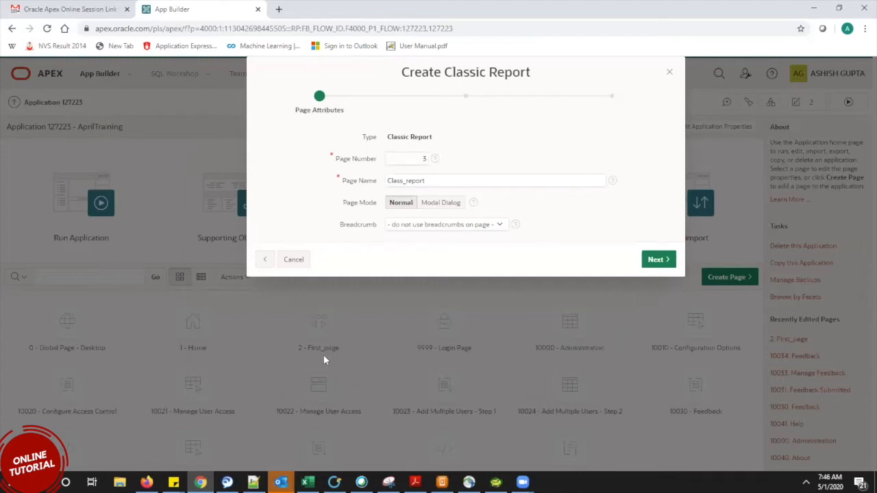
left_click_drag(489, 74, 406, 148)
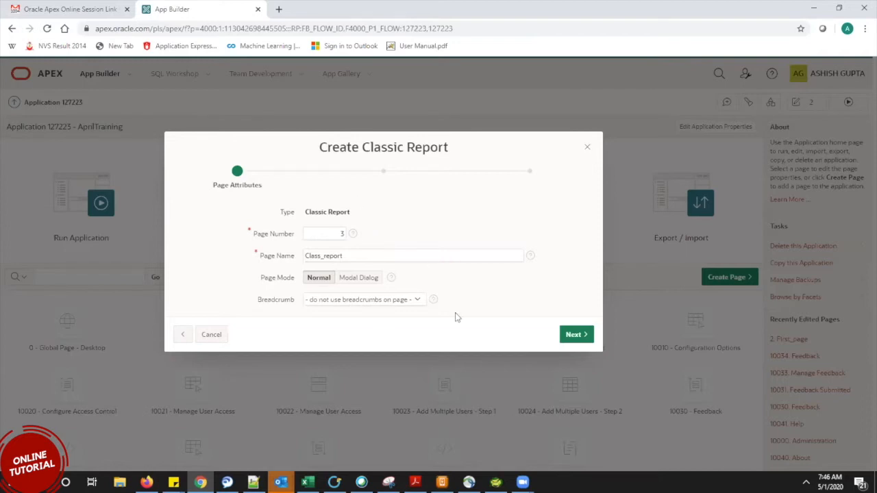
left_click_drag(363, 141, 600, 63)
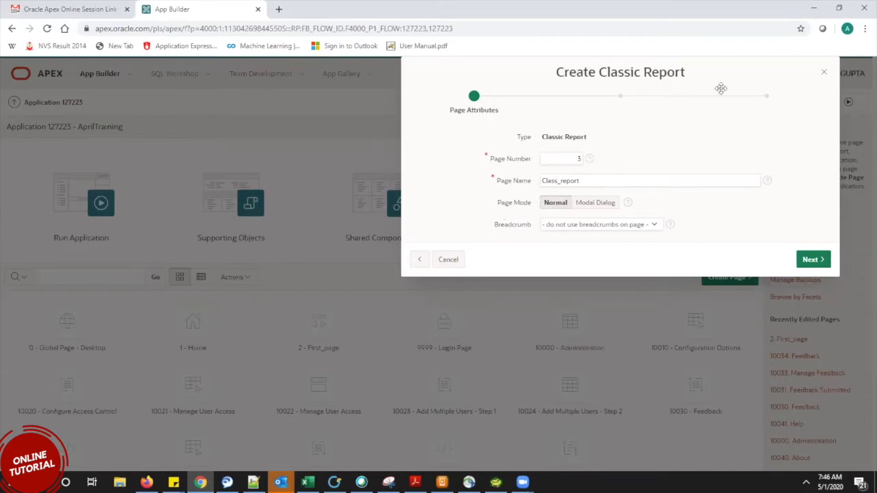
left_click_drag(709, 78, 487, 150)
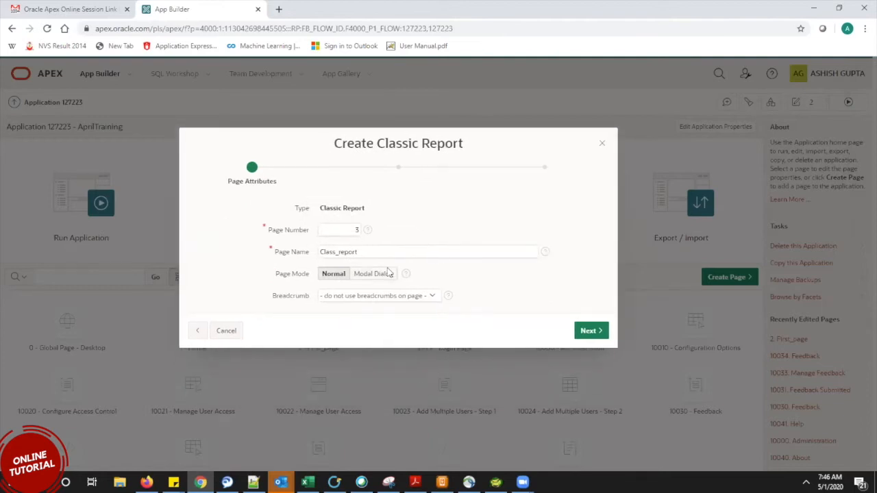
Leave the page unassociated with any navigation menu entry and advance to Report Source.
left_click(595, 332)
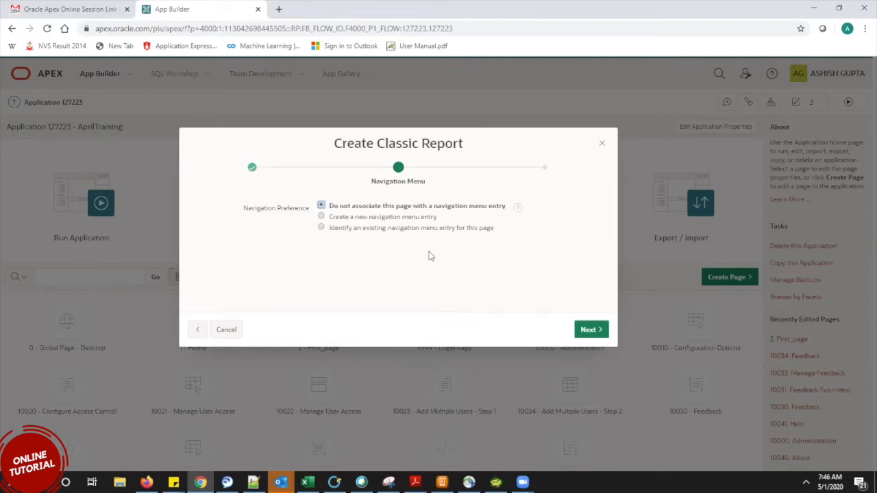
left_click(579, 332)
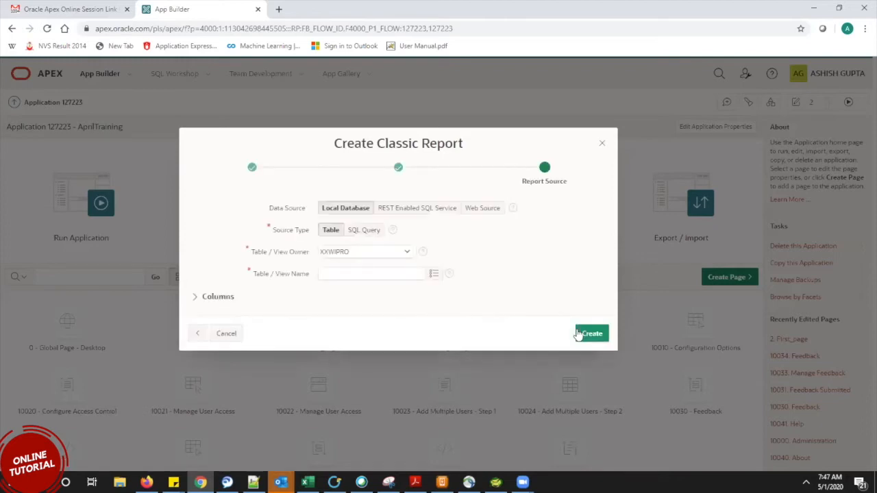
Use a Local Database table source with XXWIPRO as the table/view owner.
left_click(578, 333)
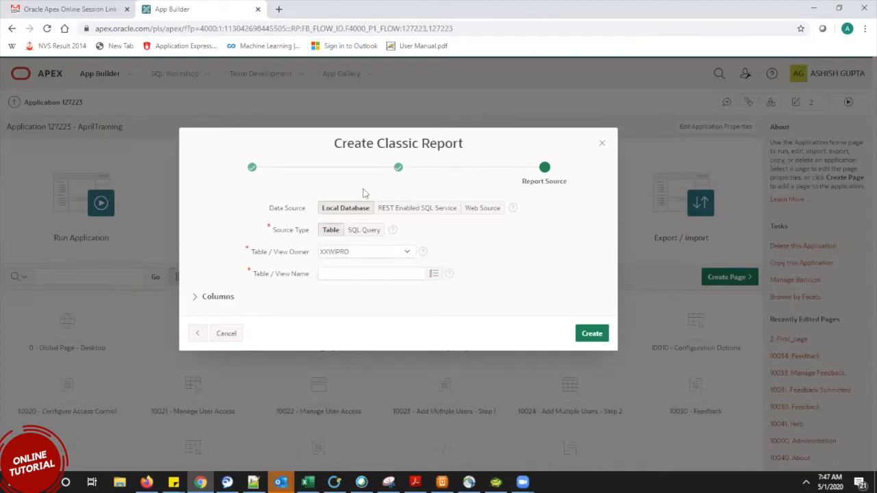
left_click(355, 252)
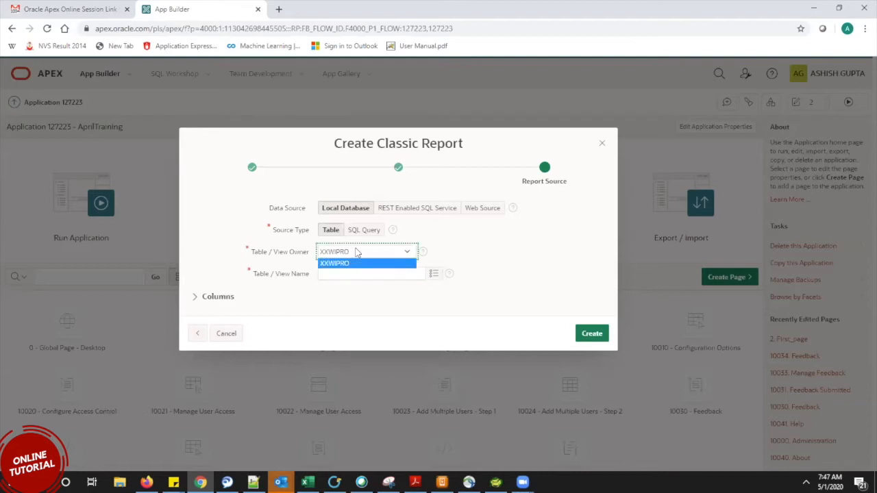
left_click(355, 252)
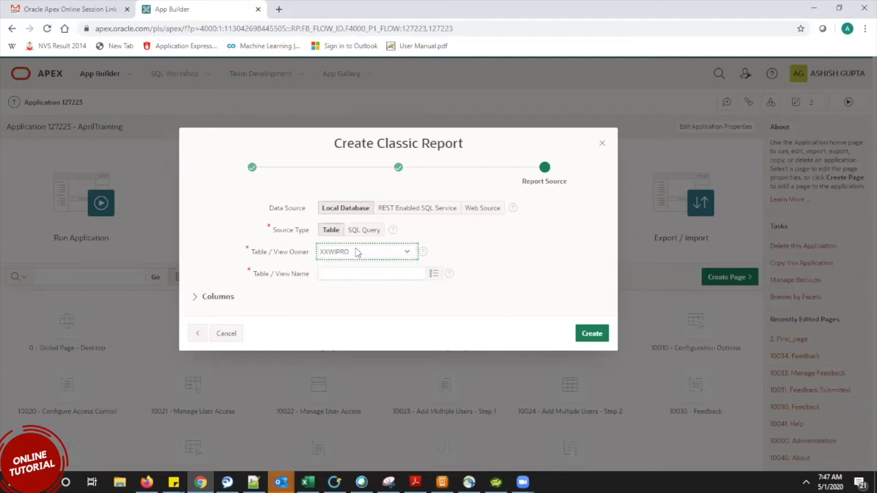
left_click_drag(312, 253, 252, 248)
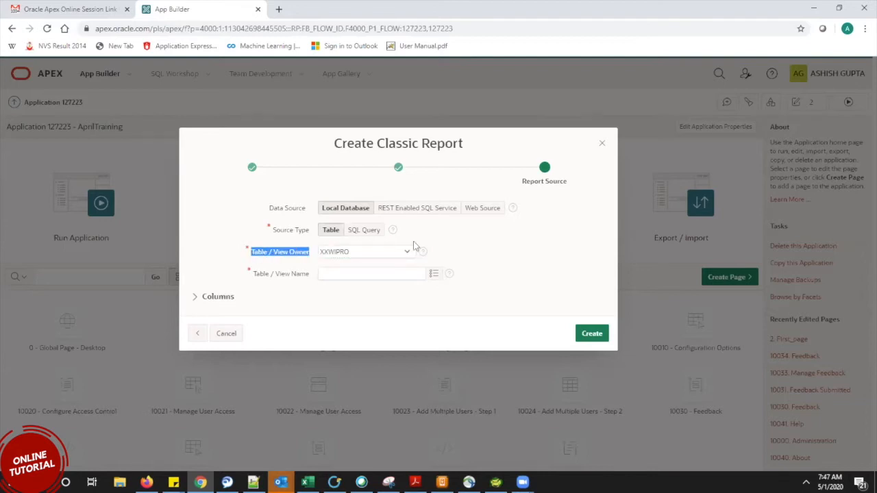
left_click(391, 250)
left_click(392, 251)
left_click(373, 254)
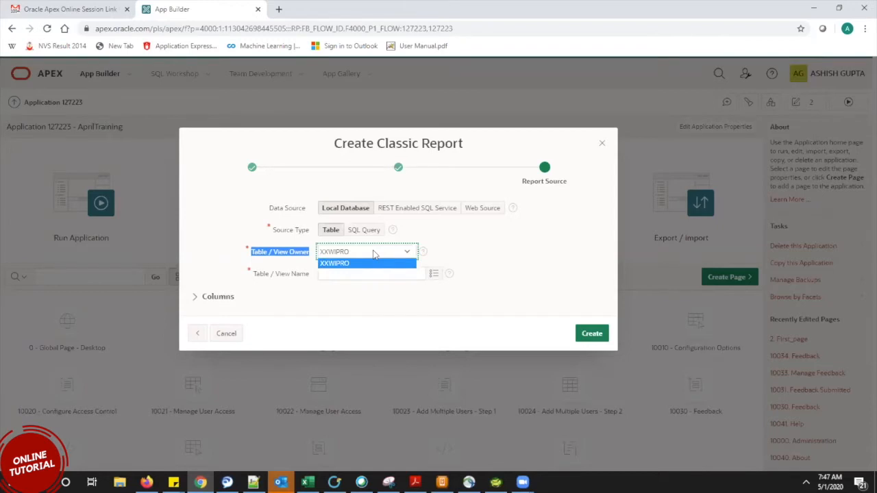
left_click(373, 254)
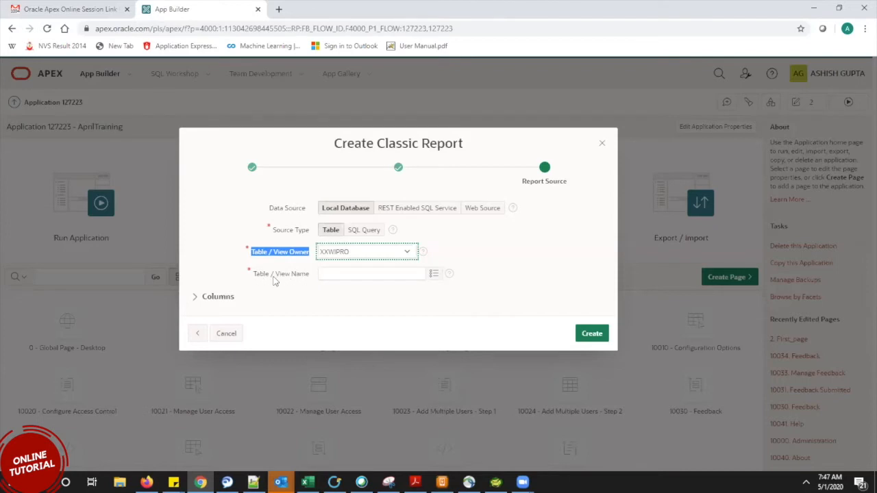
left_click(372, 275)
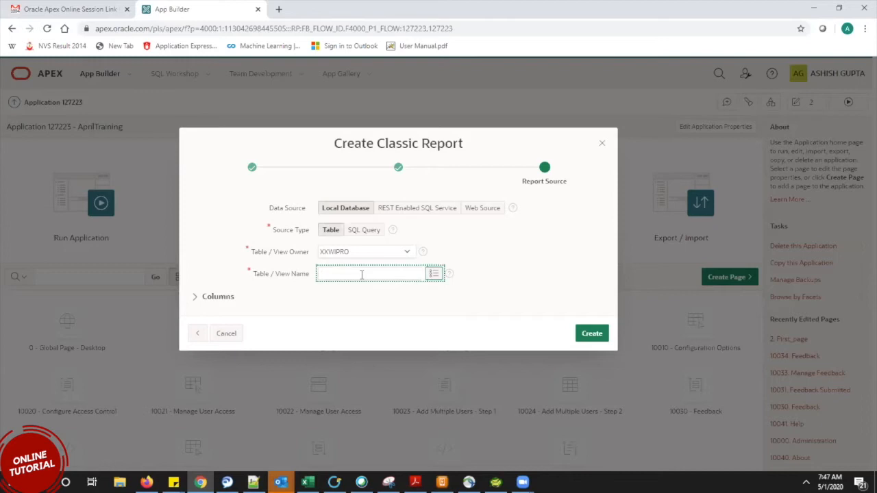
Select the DEPT table as the report source and create the Class_report page.
left_click(433, 274)
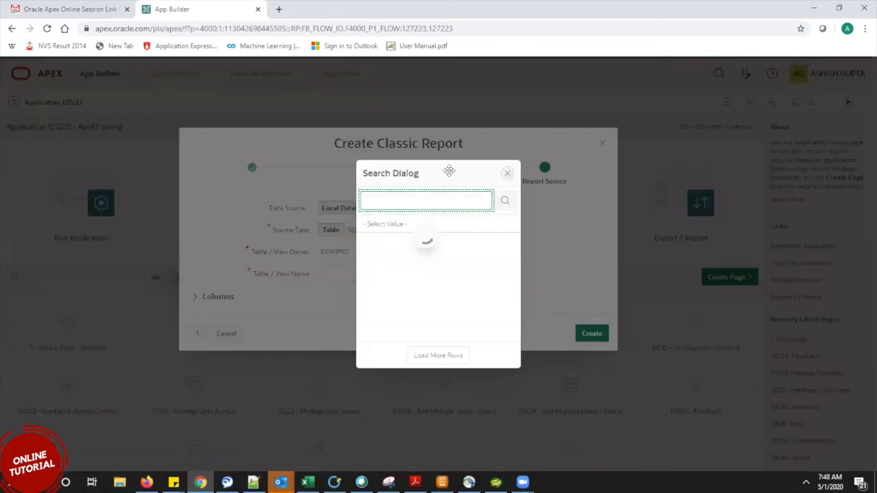
left_click_drag(449, 170, 618, 149)
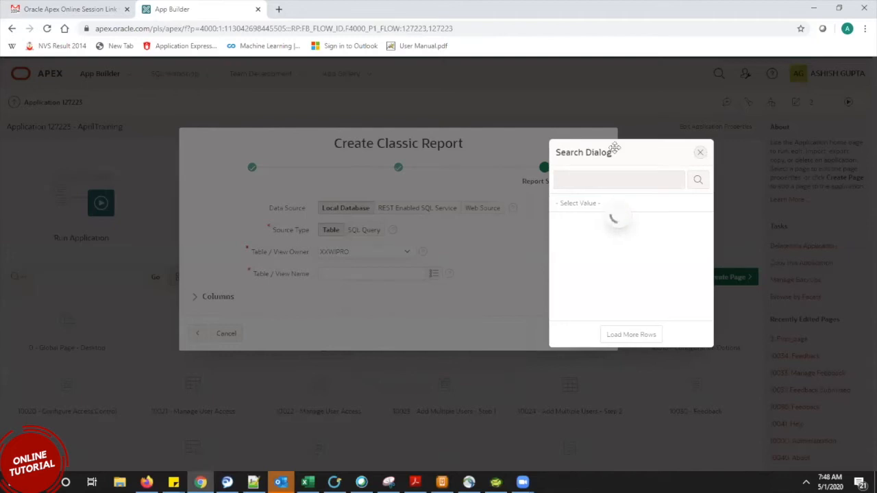
left_click_drag(615, 149, 549, 151)
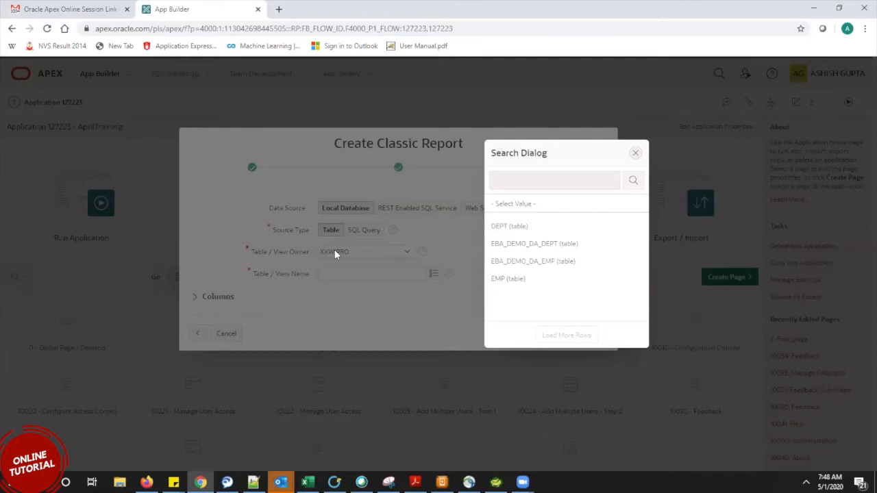
left_click(510, 228)
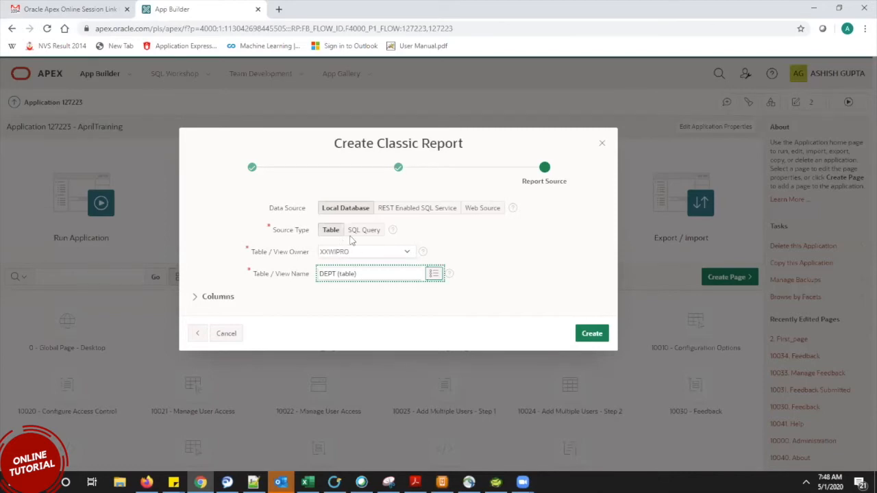
left_click(592, 334)
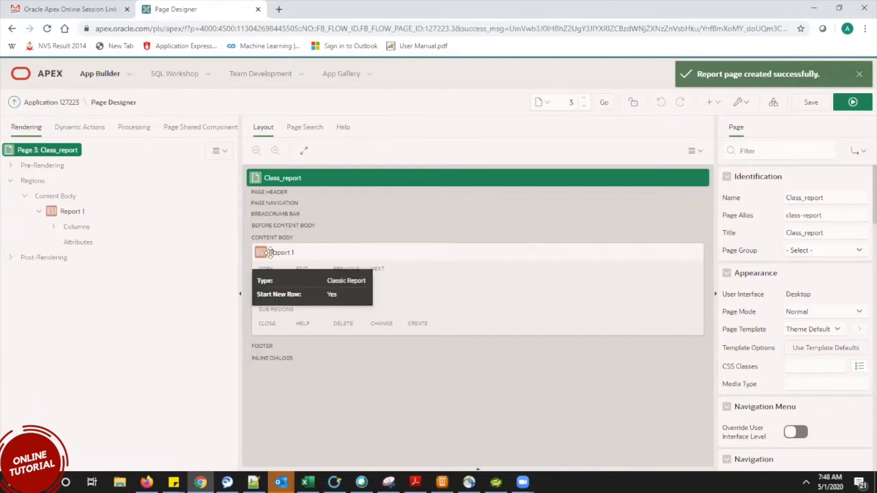
Select the Report 1 region and leave its title as Report 1.
left_click(72, 212)
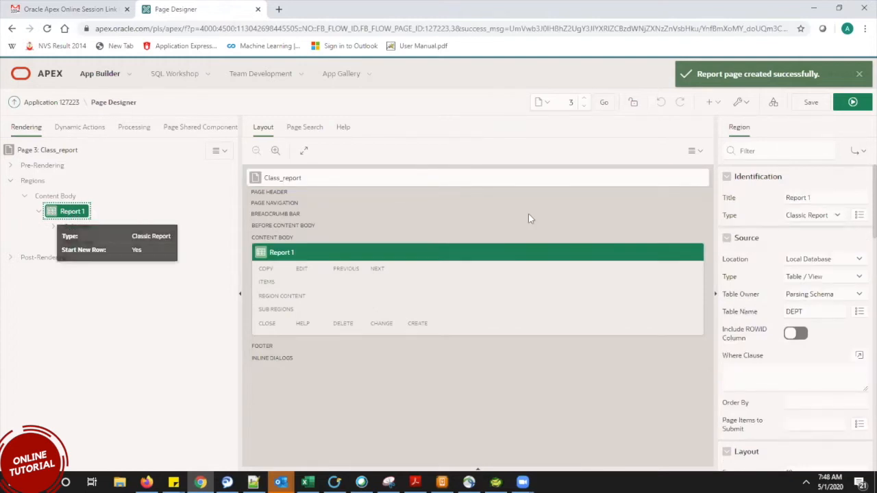
left_click(794, 198)
triple_click(786, 197)
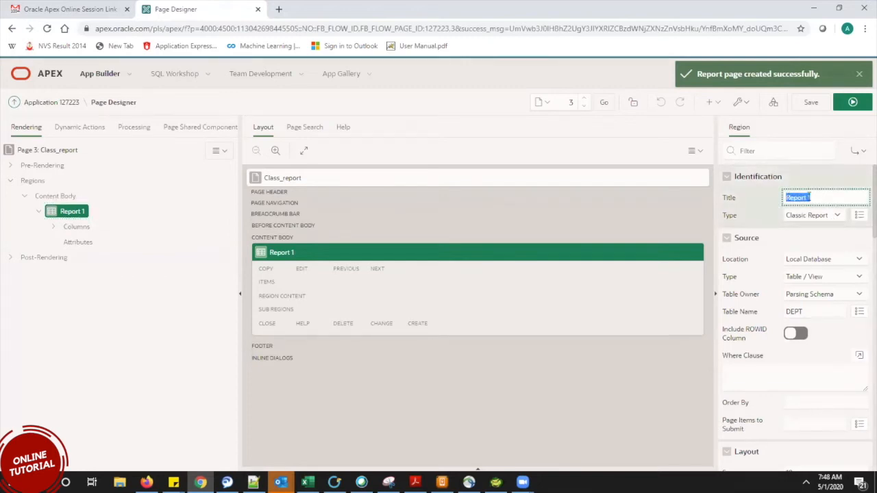
left_click(821, 198)
Keep the region type as Classic Report and review the Include ROWID Column option.
left_click(817, 218)
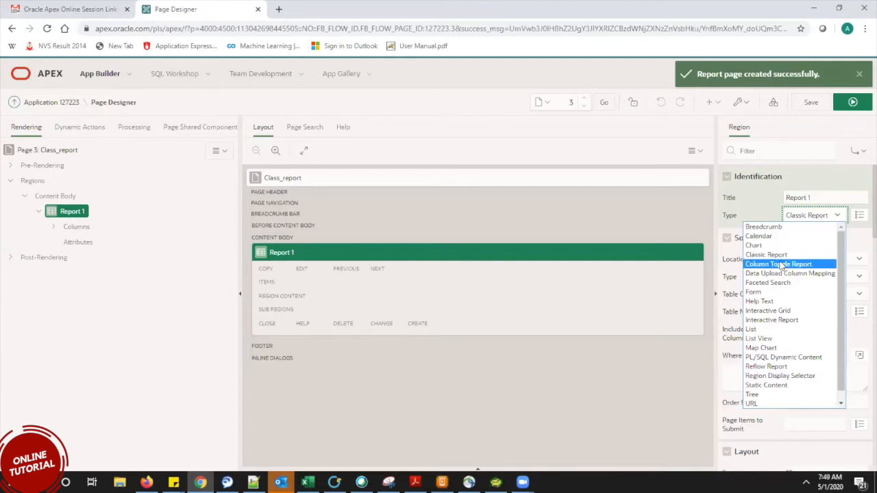
left_click(849, 294)
left_click(806, 215)
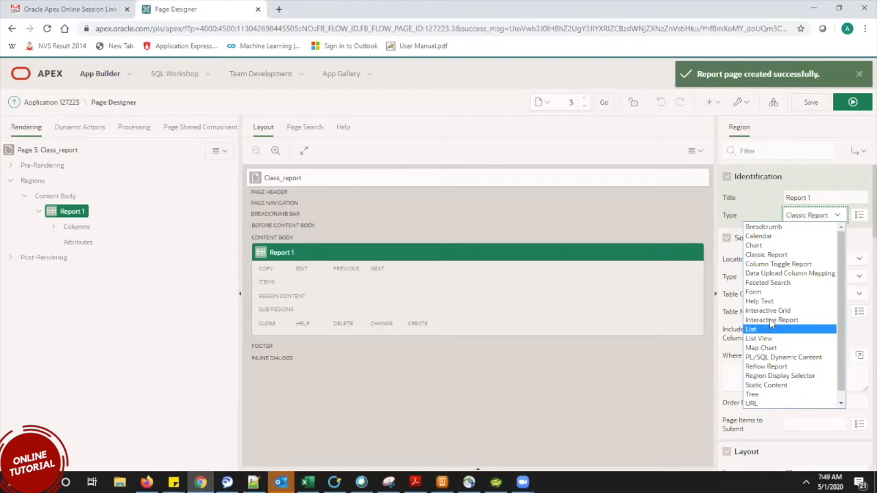
left_click(766, 254)
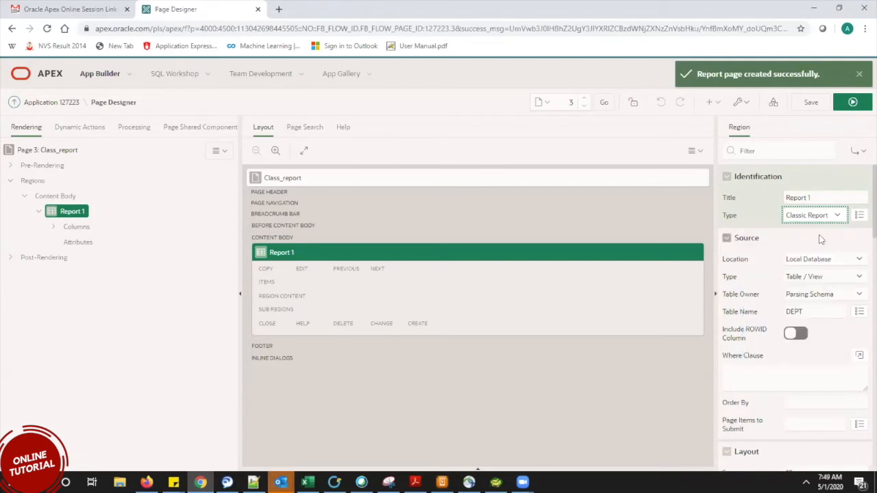
left_click(69, 213)
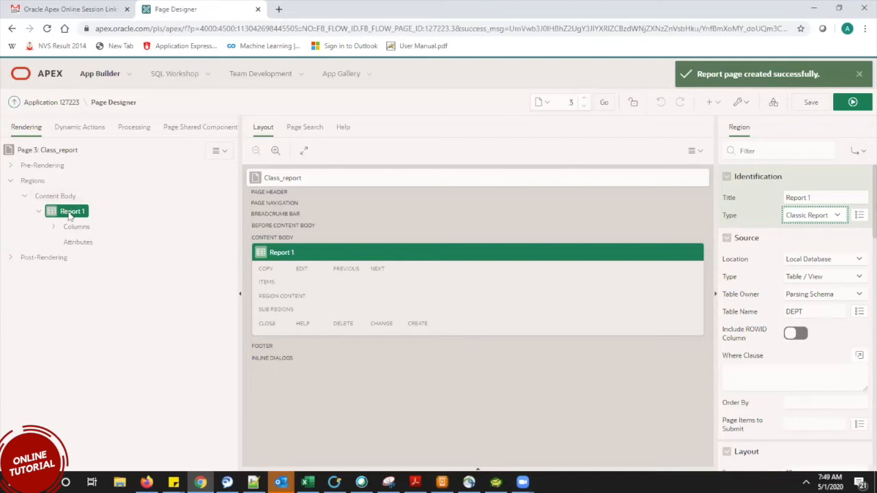
left_click(727, 219)
left_click_drag(746, 339, 725, 333)
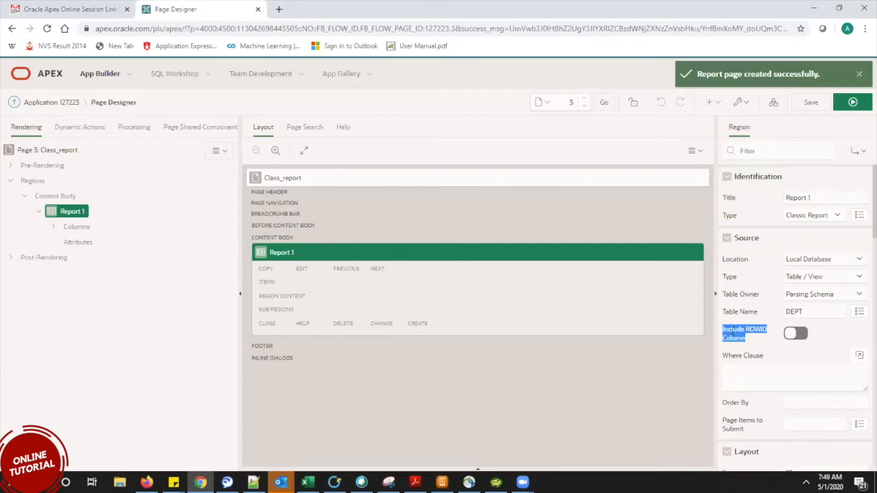
left_click(745, 330)
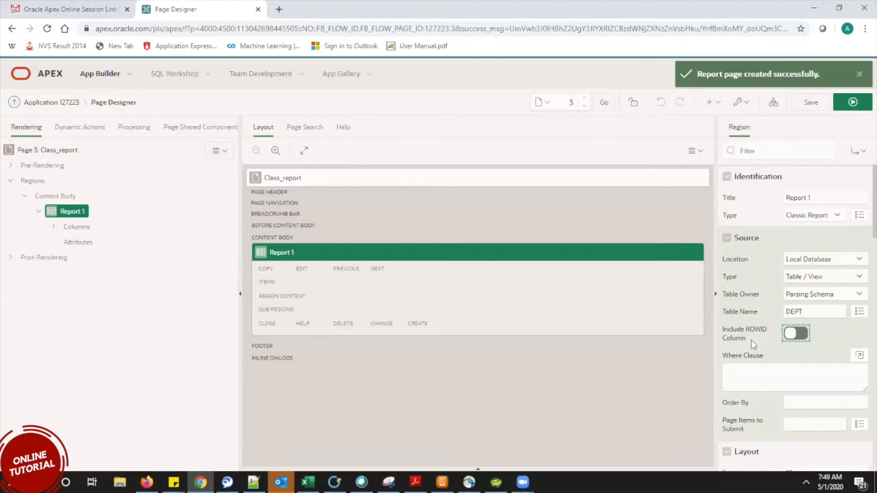
scroll(860, 216, "down", 2)
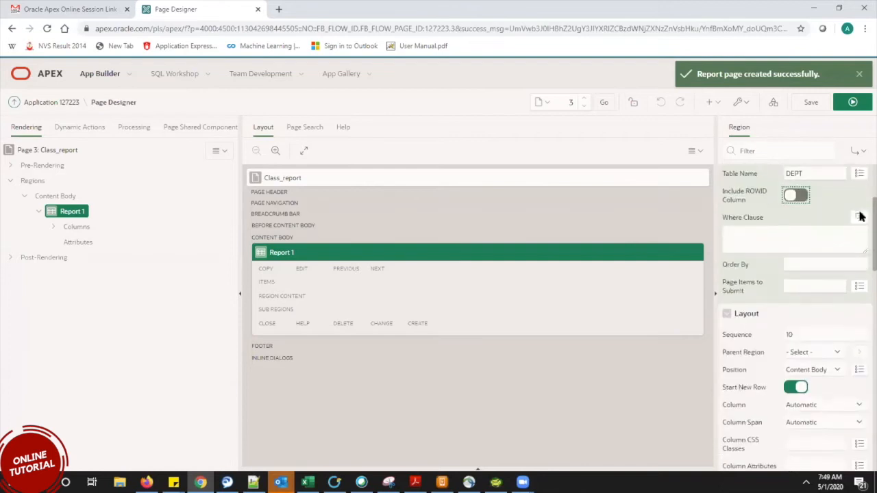
scroll(861, 219, "down", 3)
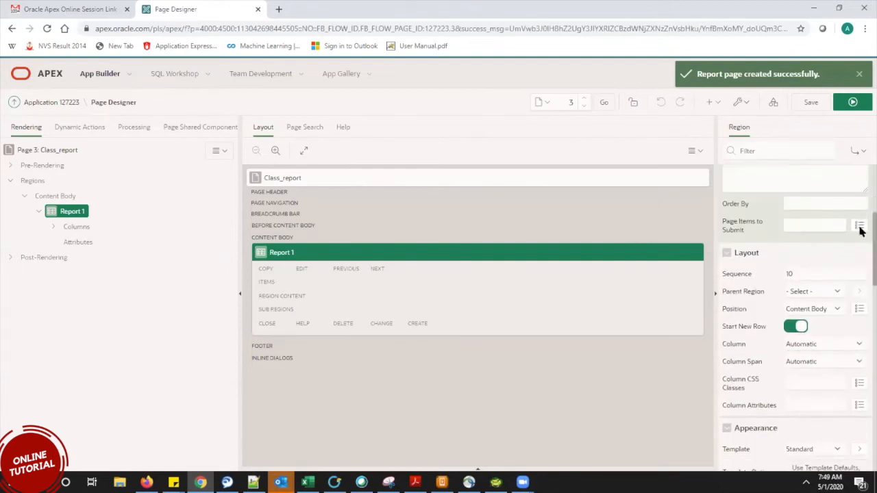
scroll(860, 246, "down", 1)
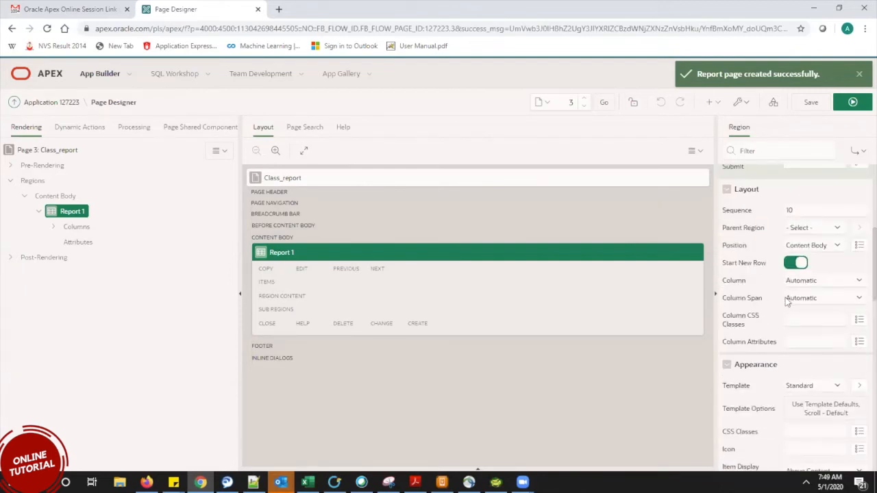
left_click(803, 284)
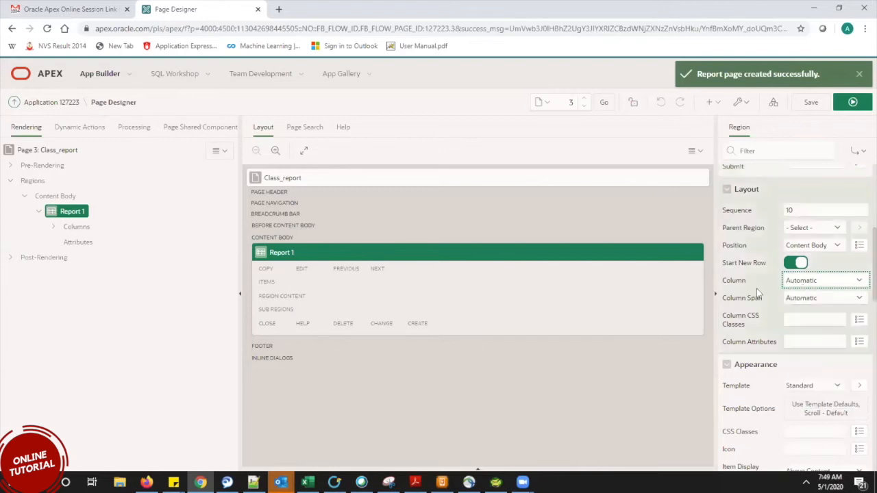
left_click(794, 282)
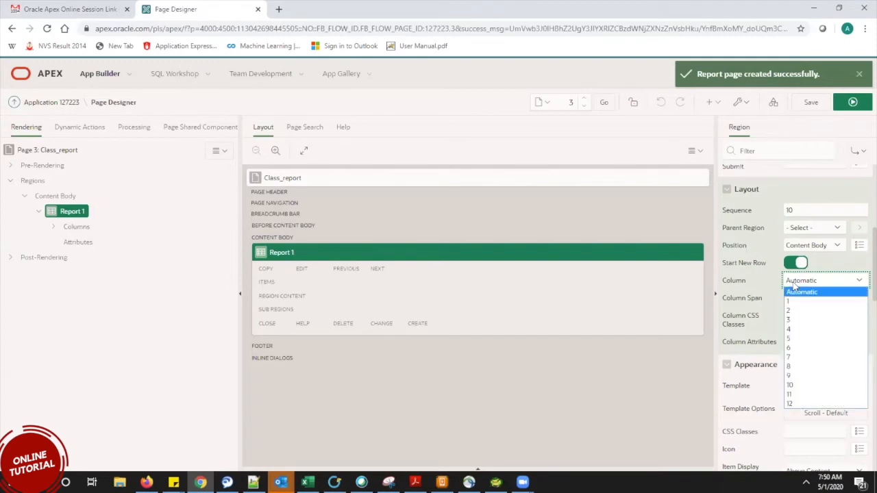
left_click(794, 287)
left_click(793, 282)
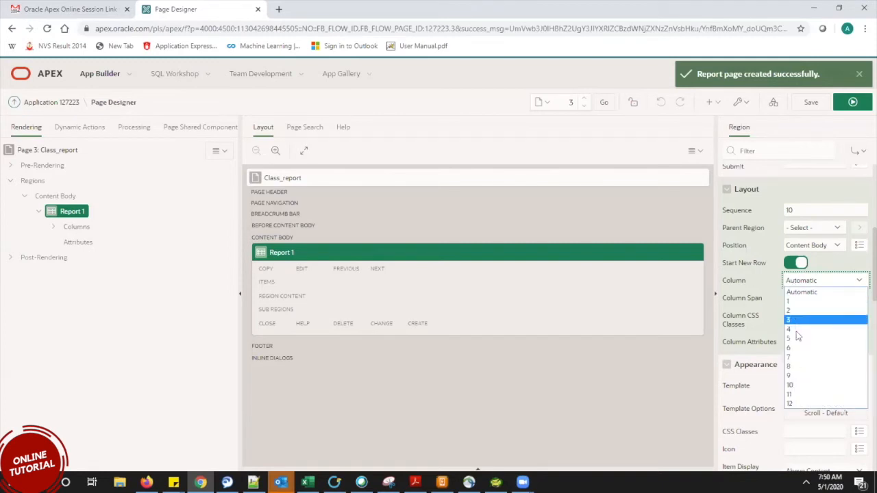
left_click(800, 291)
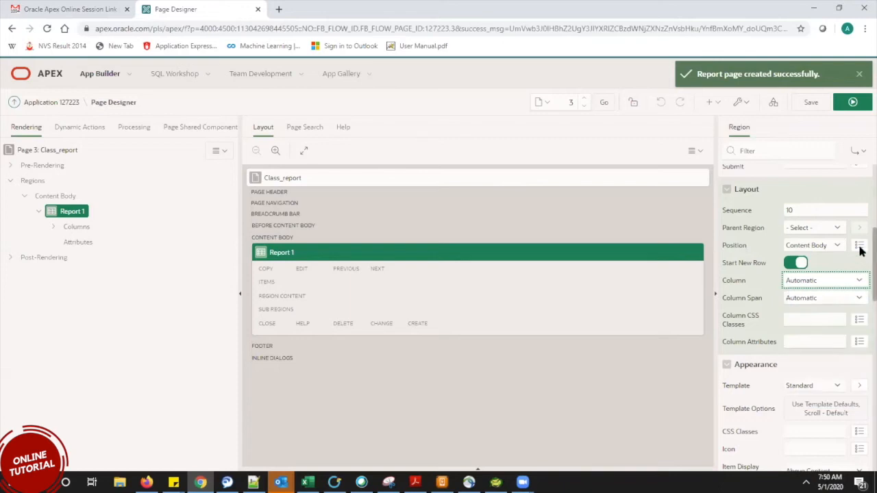
scroll(861, 267, "down", 3)
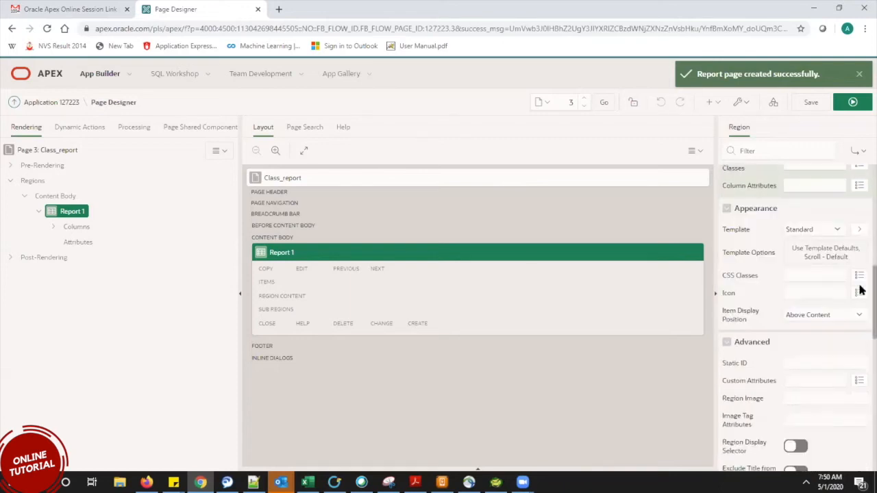
left_click(804, 231)
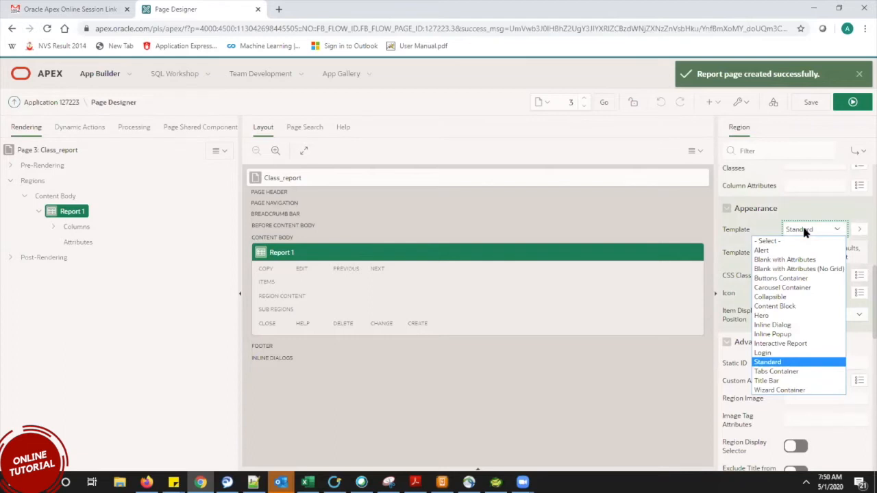
left_click(804, 230)
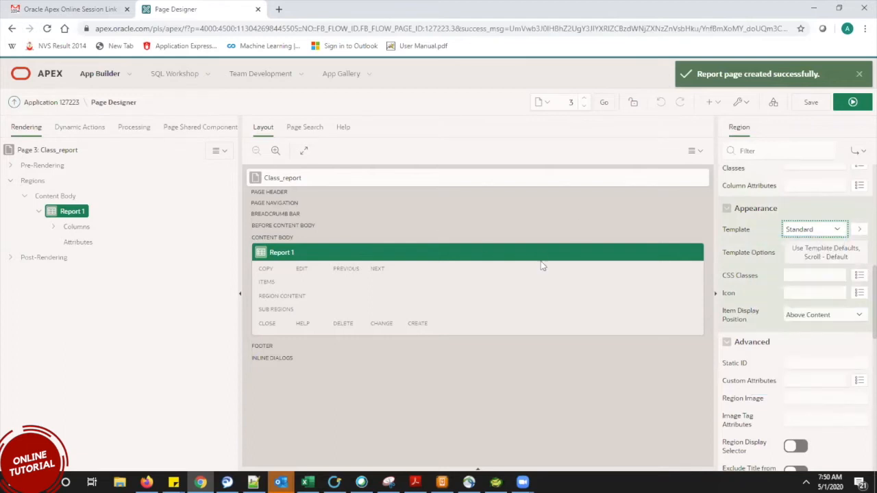
Expand Report 1's columns and inspect the DEPTNO, DNAME and LOC column properties.
left_click(53, 227)
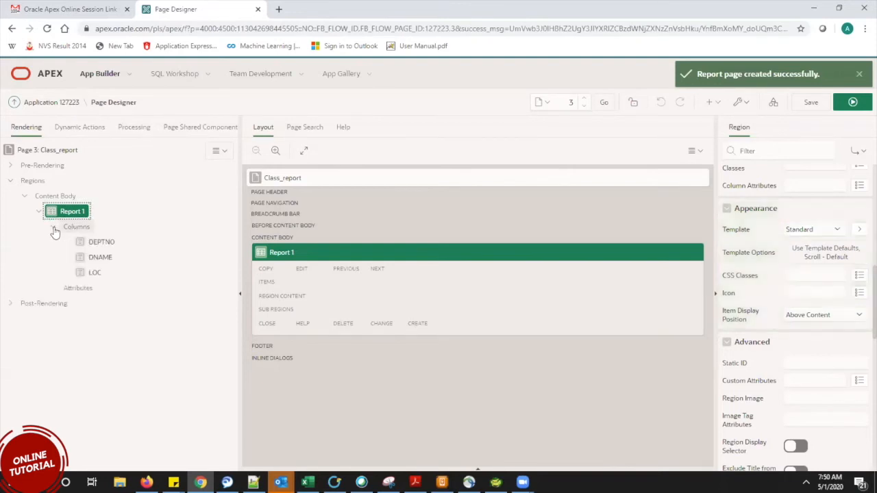
left_click(102, 242)
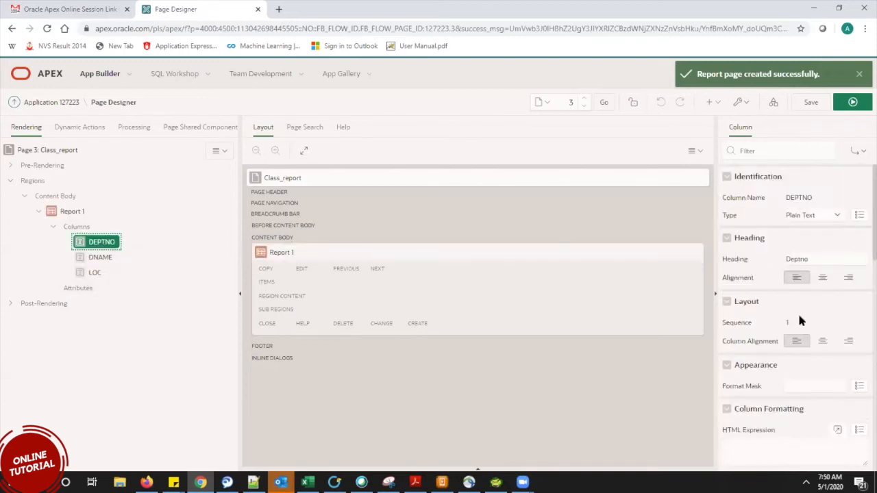
scroll(860, 199, "down", 5)
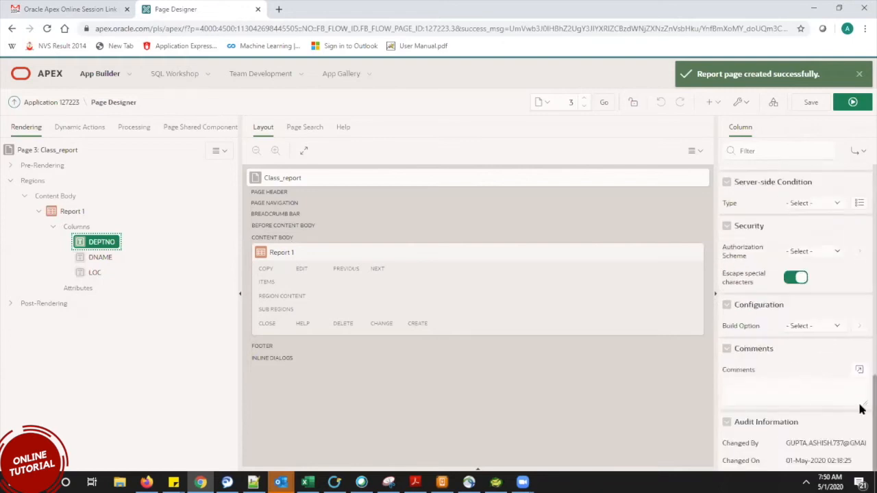
scroll(857, 229, "up", 4)
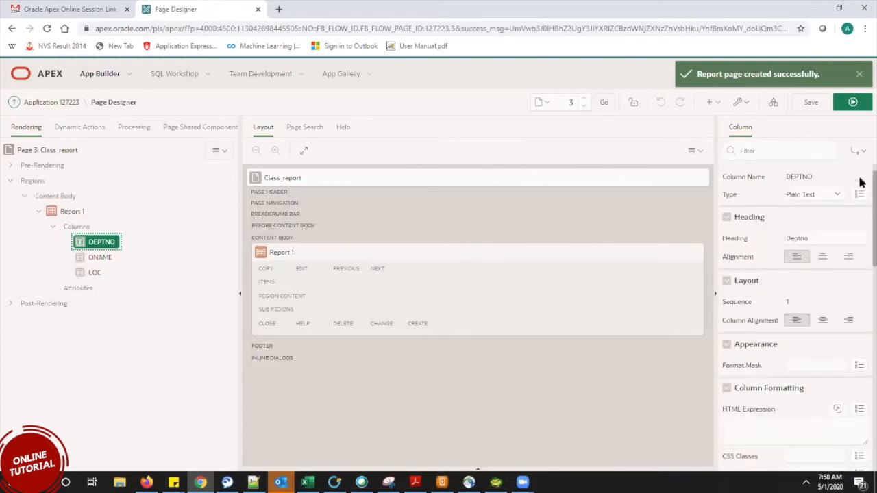
scroll(859, 184, "up", 1)
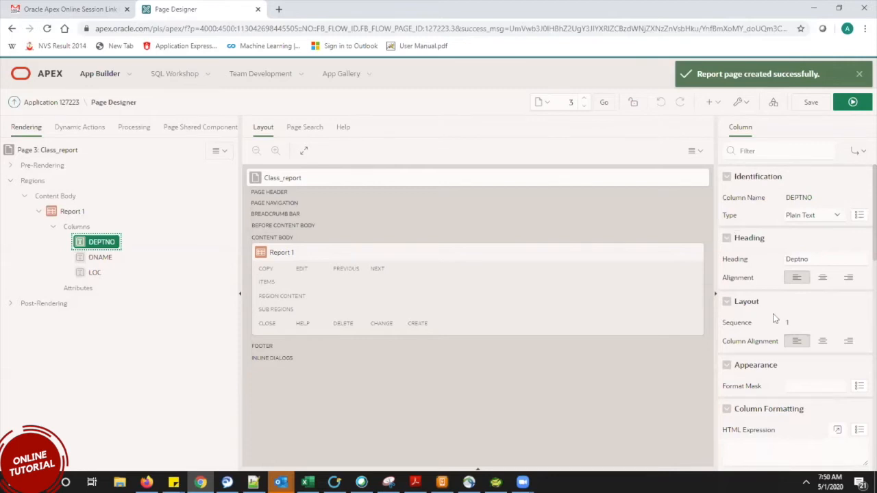
left_click(94, 257)
left_click(100, 272)
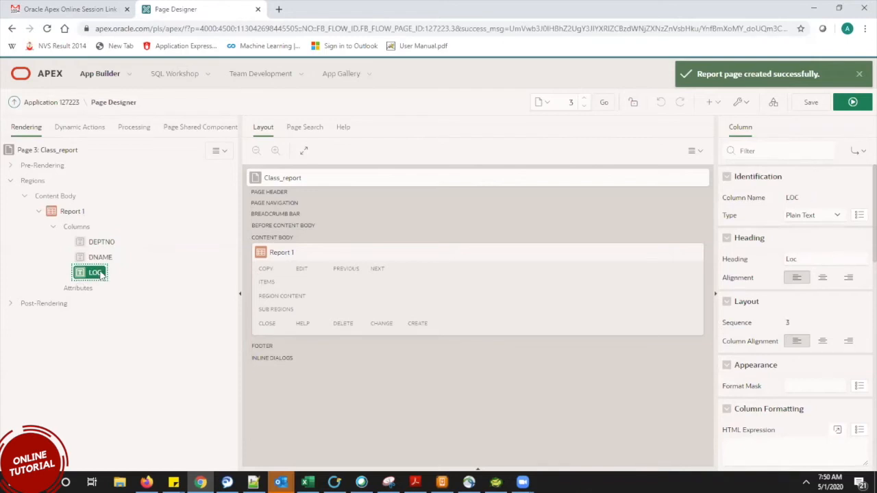
left_click(94, 262)
left_click(94, 272)
Keep the LOC column's type as Plain Text and save the page.
left_click(812, 215)
left_click(759, 231)
left_click(811, 218)
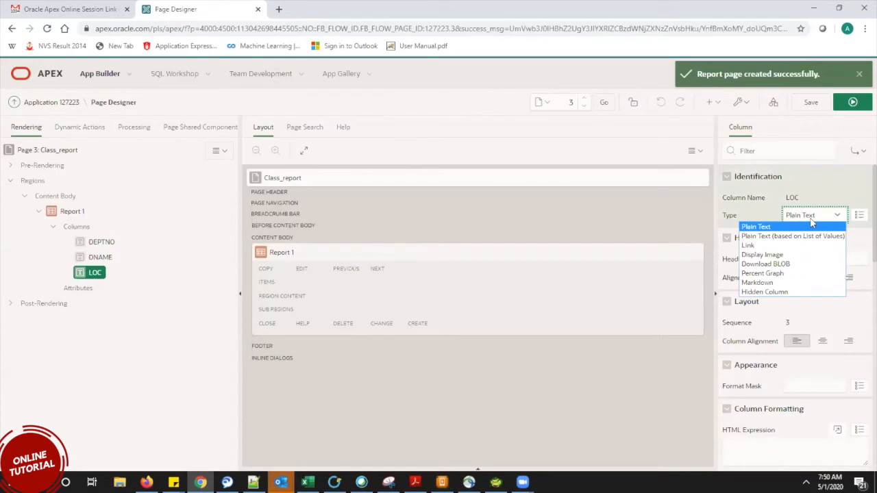
left_click(812, 219)
left_click(808, 106)
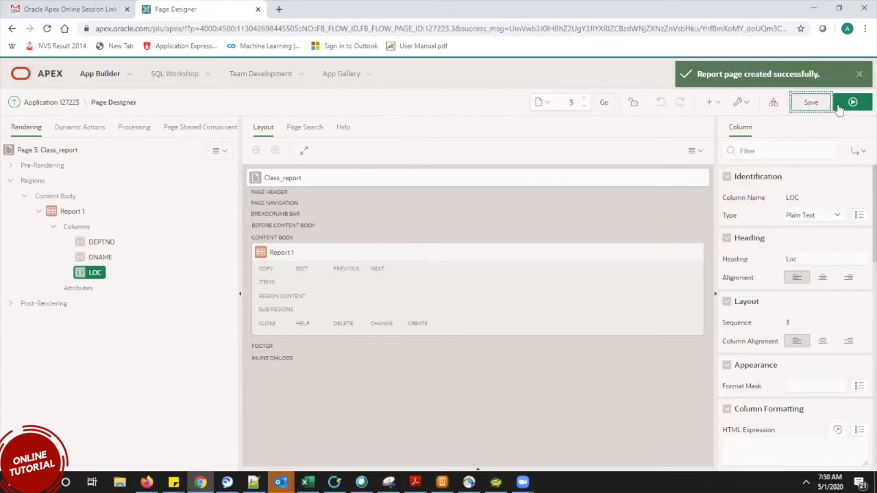
Save and run the page, attempting sign-in with the pasted account password.
left_click(850, 104)
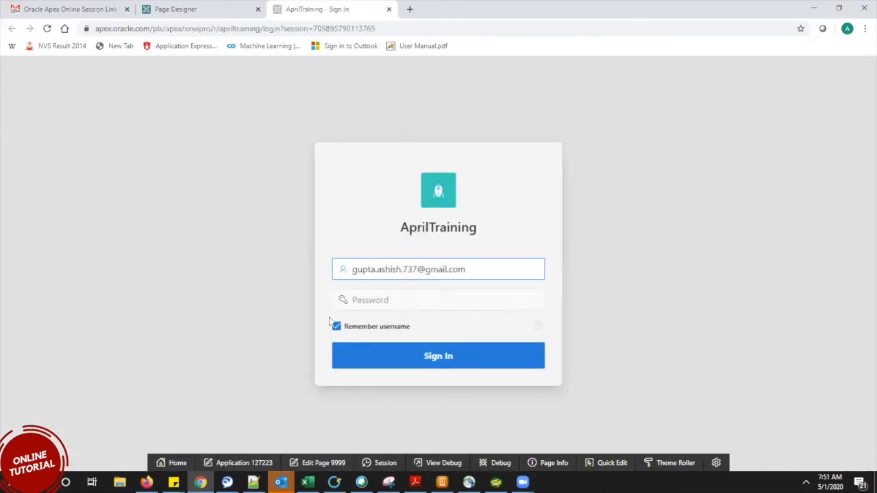
left_click(378, 296)
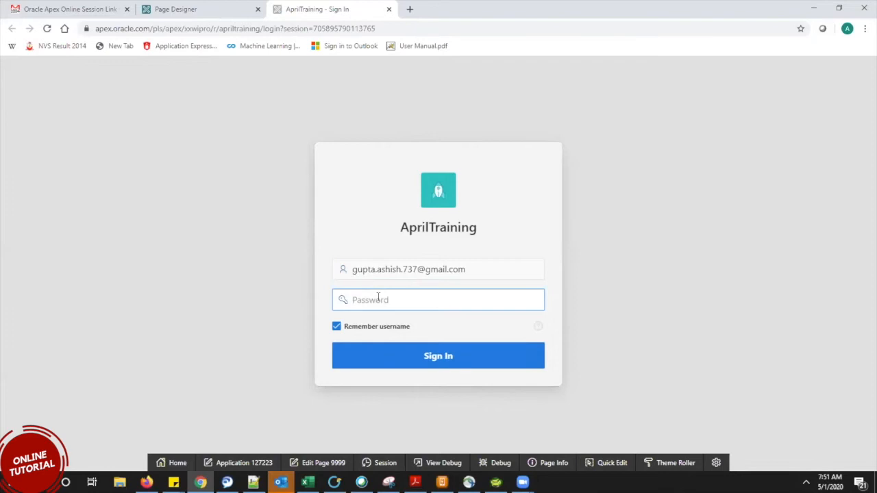
key("ctrl+v")
left_click(427, 364)
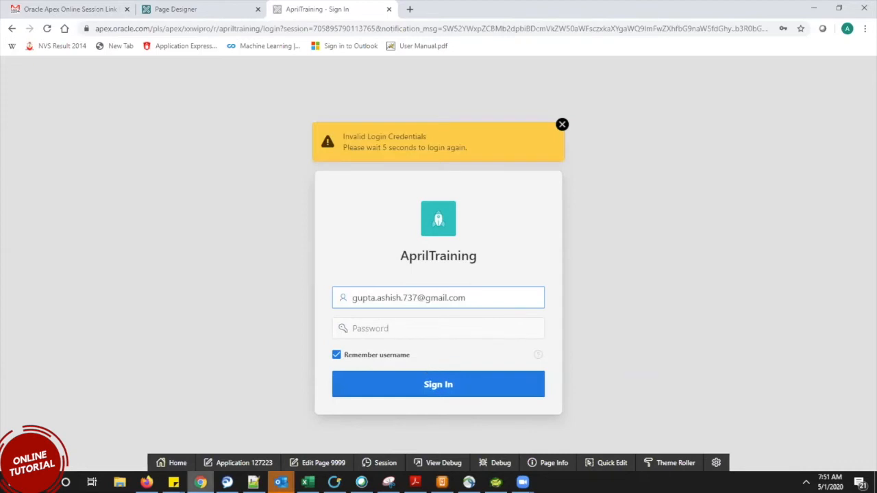
Sign in to AprilTraining with the password from Sticky Notes, then reopen DEPTNO in Page Designer.
left_click(174, 481)
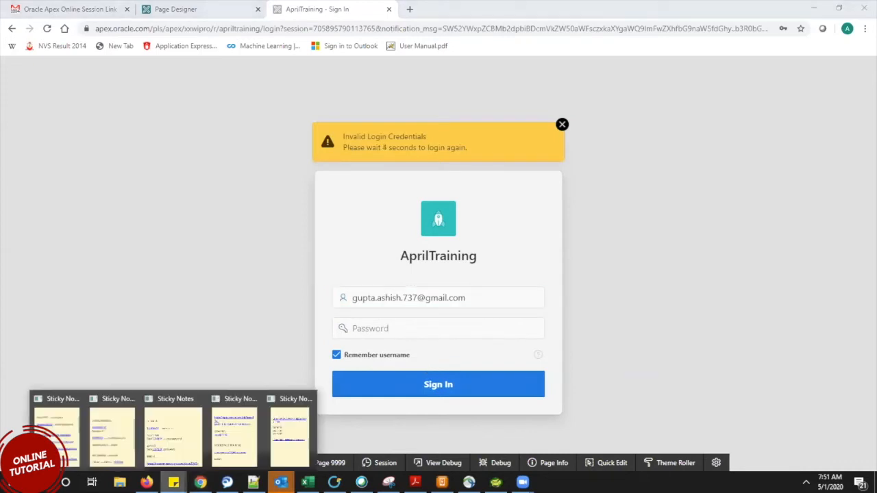
left_click(69, 420)
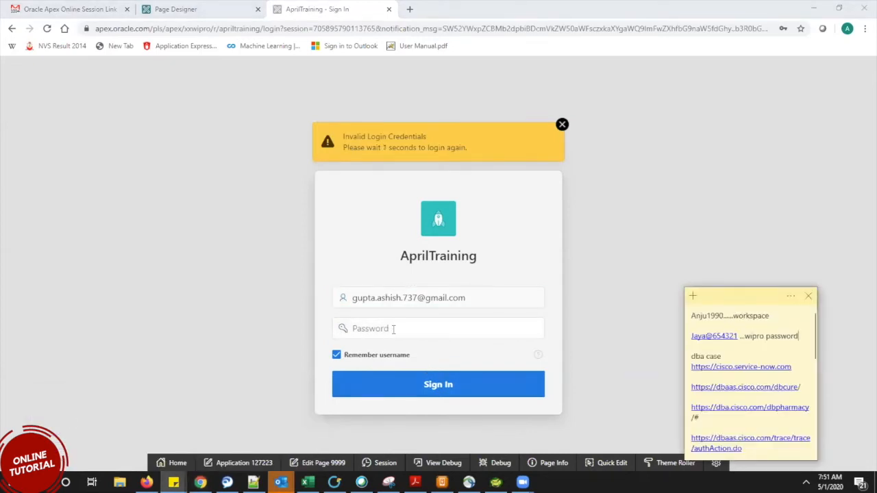
left_click(394, 329)
type("••••••••")
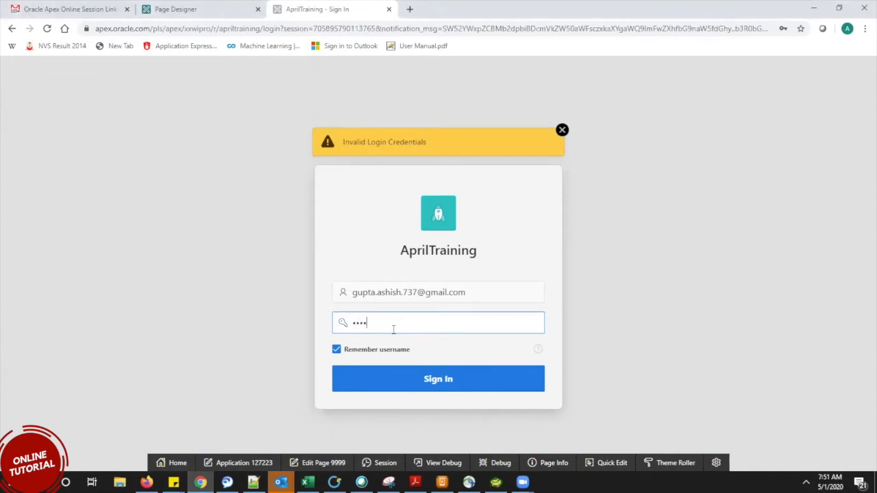
left_click(443, 382)
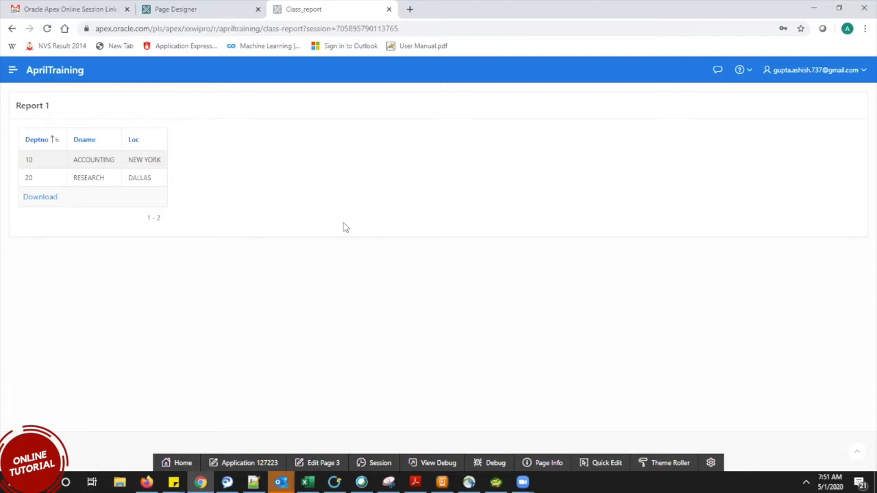
left_click(166, 7)
left_click(104, 240)
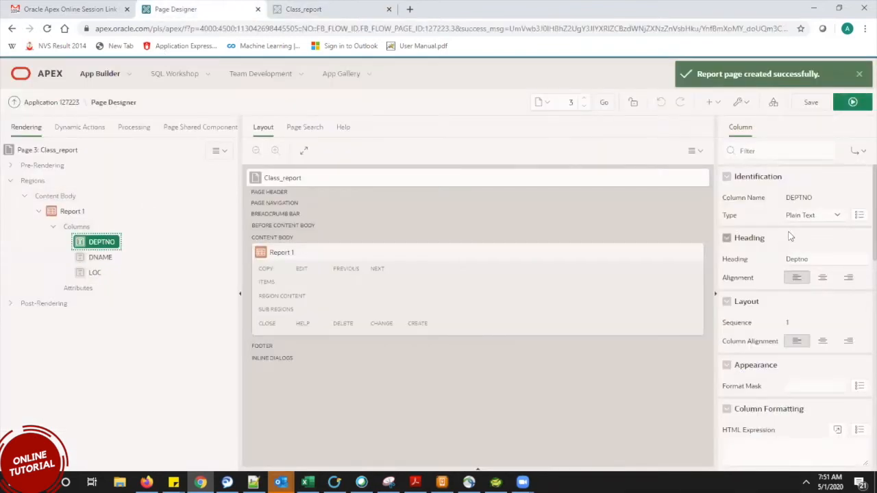
Leave the DEPTNO column's display type as Plain Text.
left_click(806, 217)
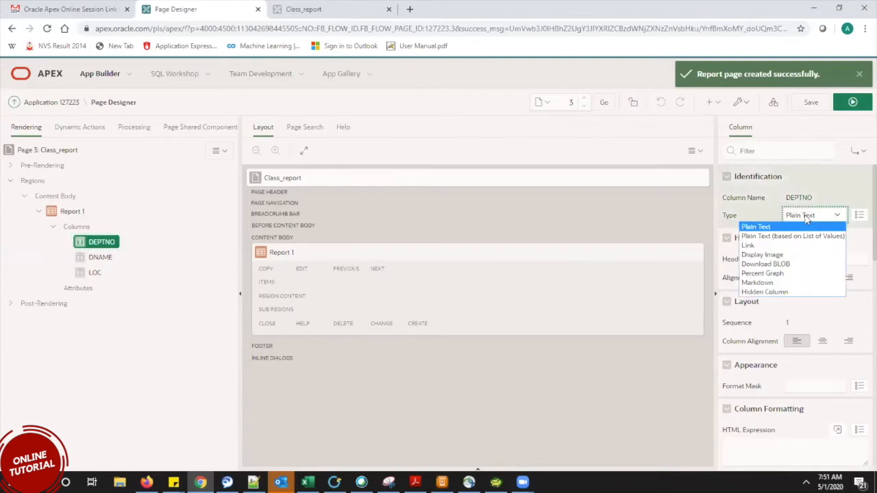
left_click(806, 217)
left_click(806, 217)
left_click(808, 226)
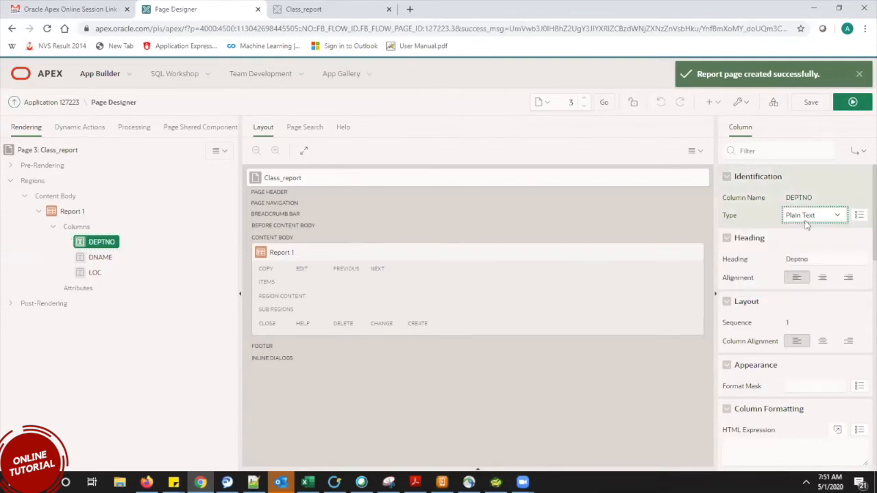
left_click(796, 215)
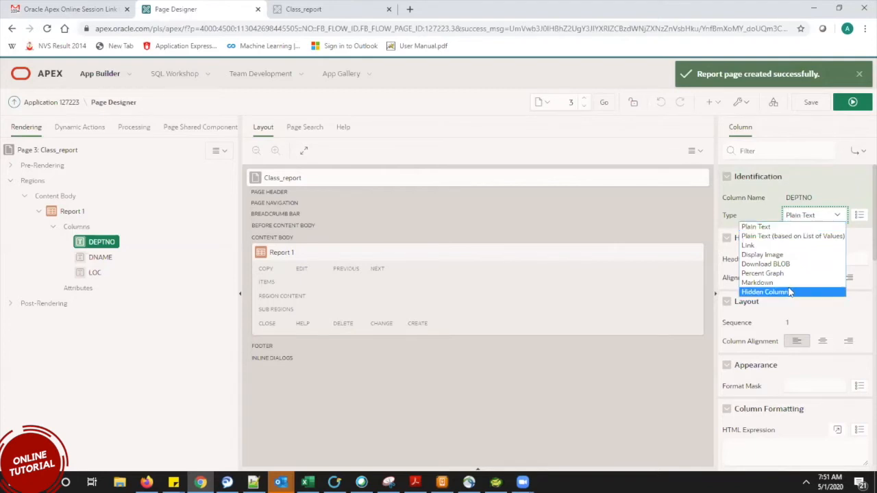
left_click(805, 216)
Replace the Deptno heading with dept and save the page.
left_click_drag(820, 257, 784, 260)
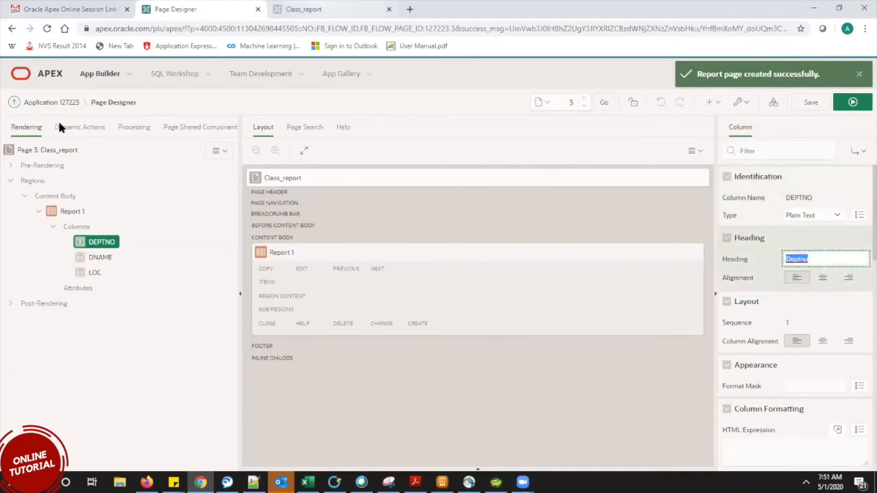
left_click(323, 8)
left_click(203, 7)
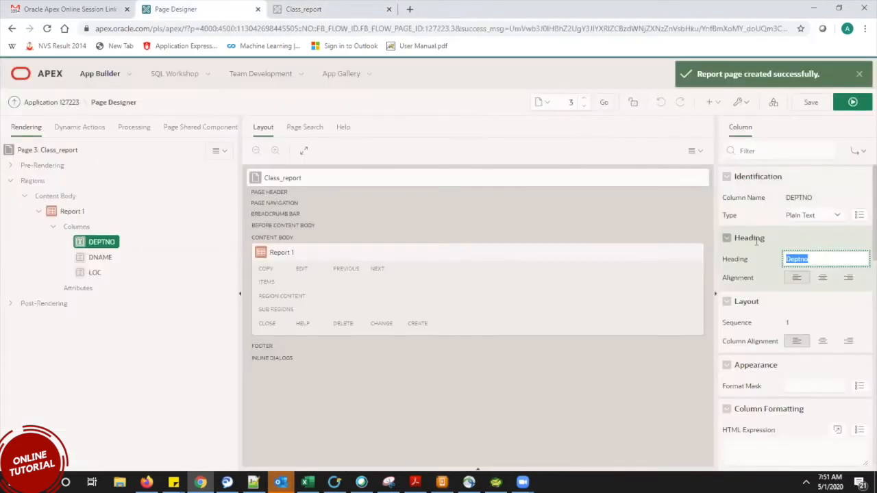
type("dept")
left_click(858, 103)
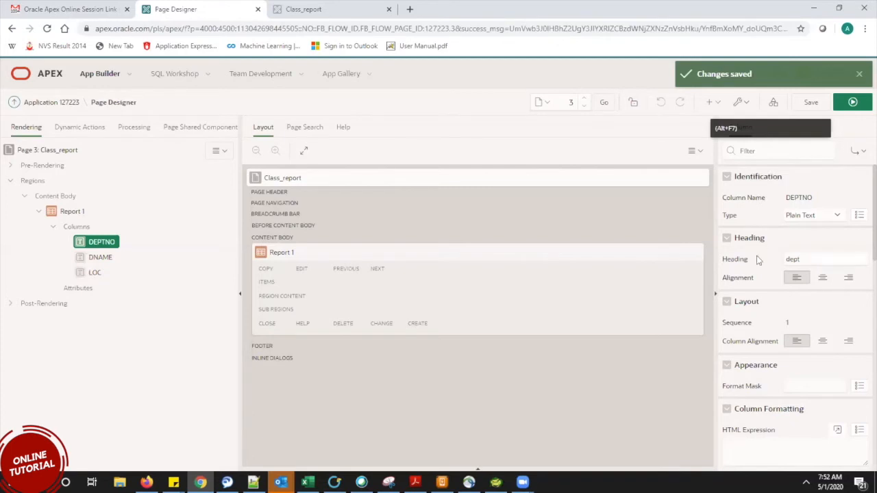
Check the running report page, then save the page again.
left_click_drag(752, 259, 716, 257)
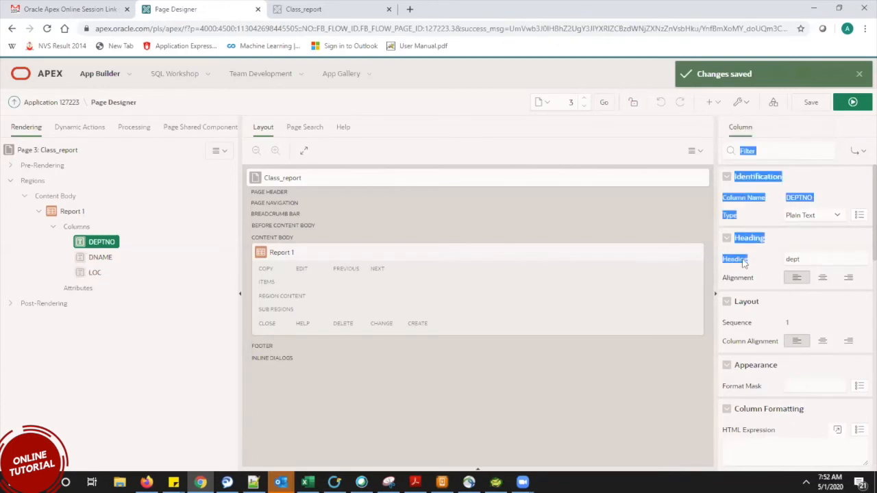
left_click(737, 259)
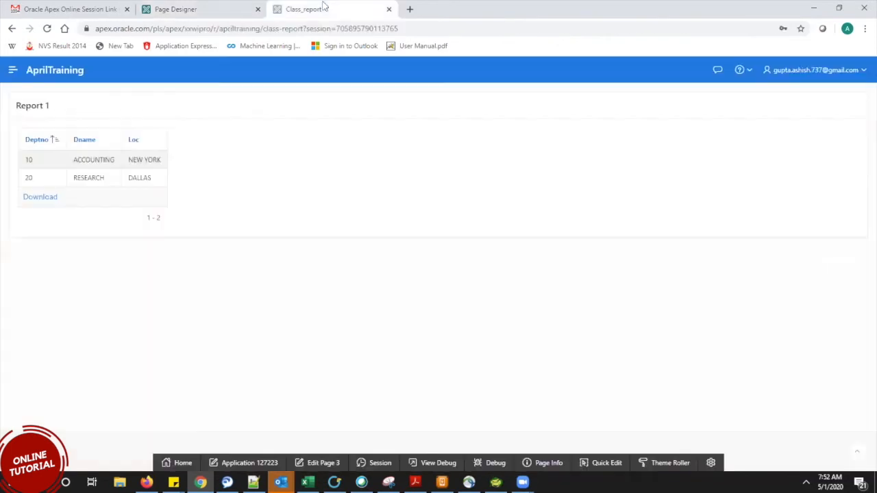
left_click(332, 8)
left_click(217, 6)
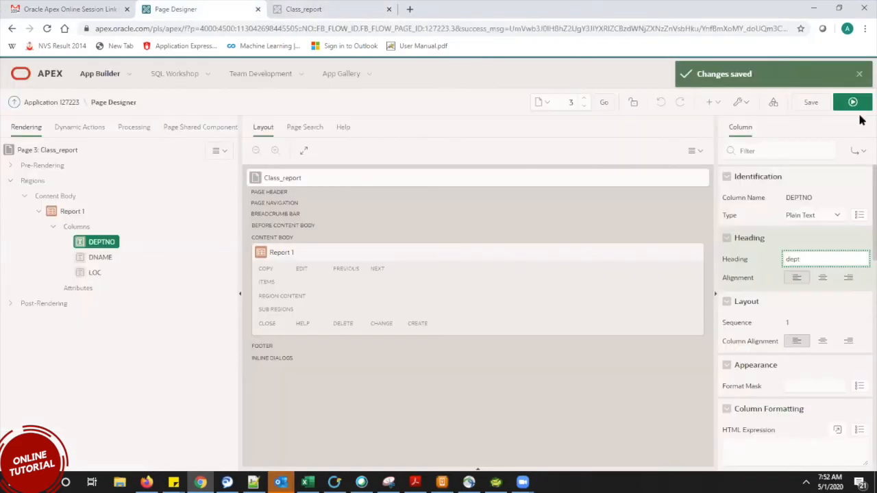
left_click(810, 106)
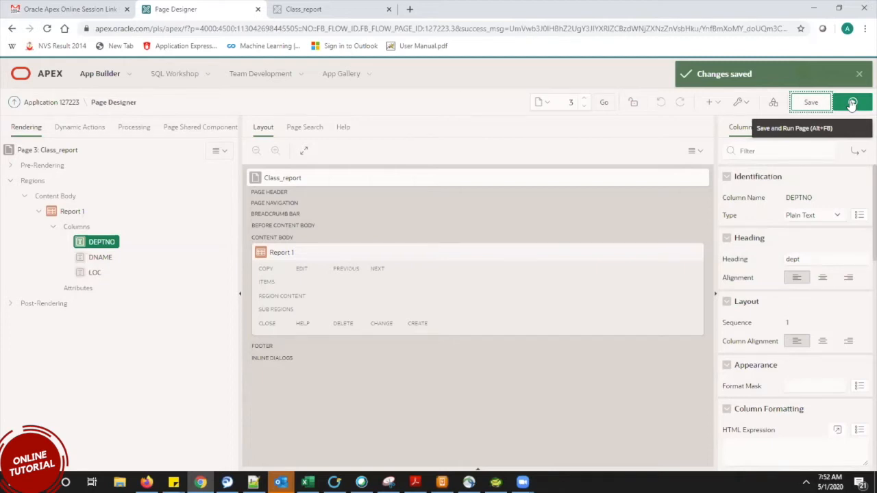
Save and run the page, then inspect the dept column and values like RESEARCH.
left_click(851, 103)
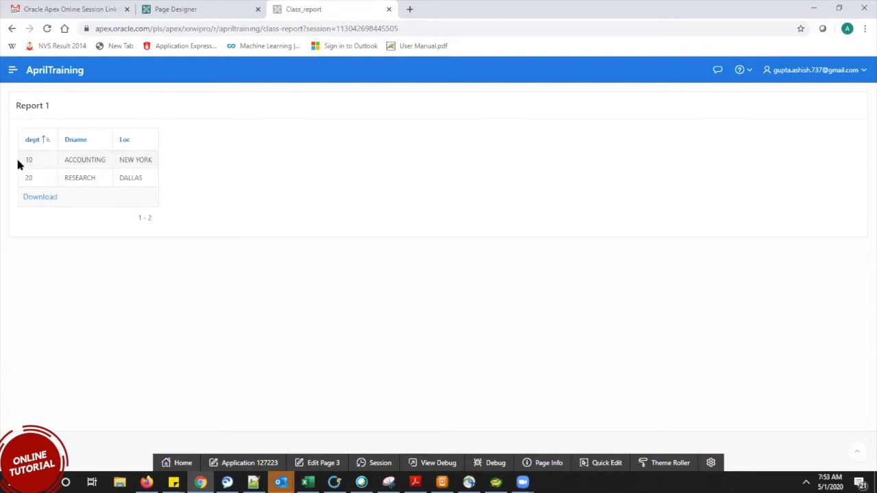
left_click_drag(40, 164, 68, 190)
left_click(278, 221)
double_click(85, 178)
Sort the report by Dname and inspect values such as 20 and NEW YORK.
left_click(74, 106)
left_click(77, 140)
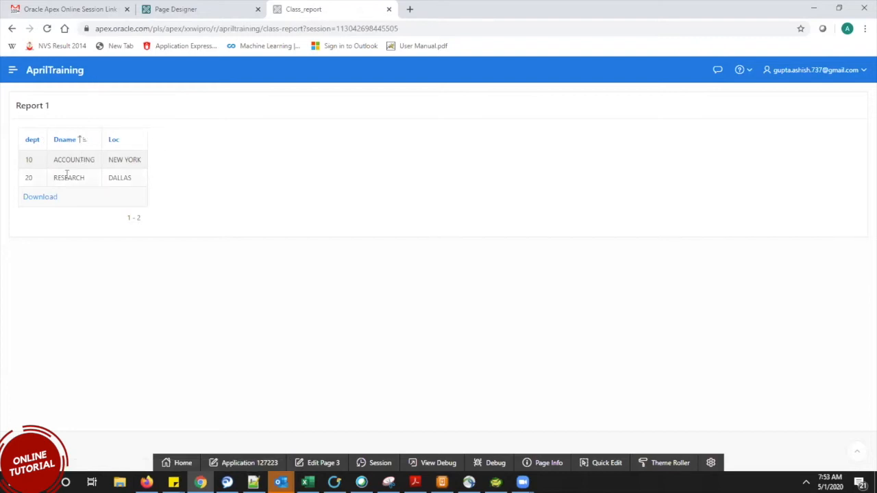
double_click(30, 178)
left_click_drag(143, 161, 108, 165)
left_click(261, 181)
Review the whole report table, then return to the Page Designer.
left_click_drag(171, 209, 31, 138)
left_click(201, 194)
left_click(204, 10)
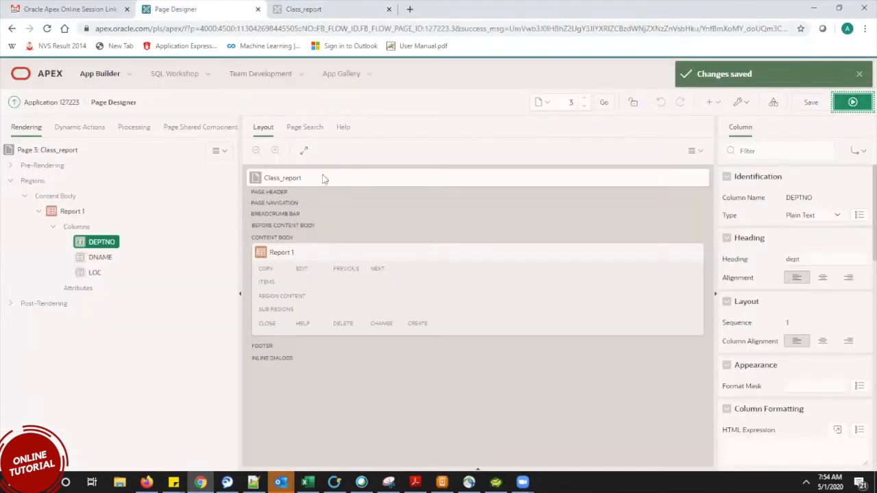
In a new browser tab, create a Blank Page and continue to Page Attributes.
left_click(321, 10)
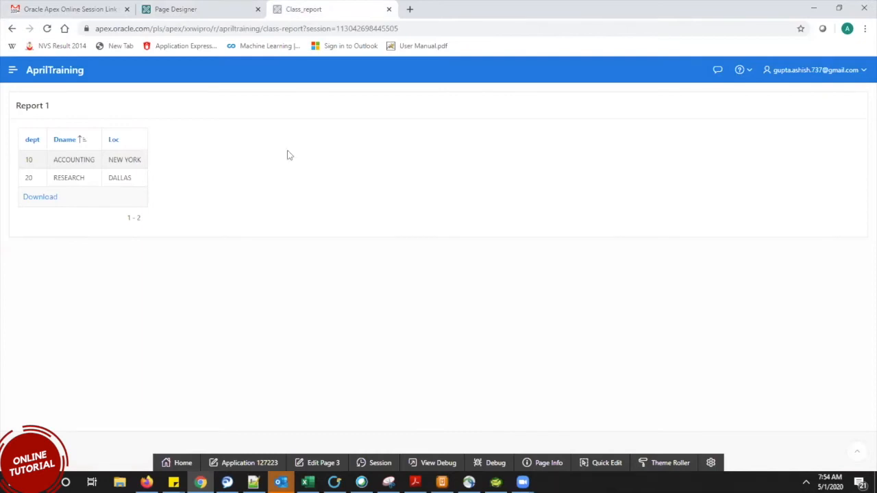
left_click(410, 9)
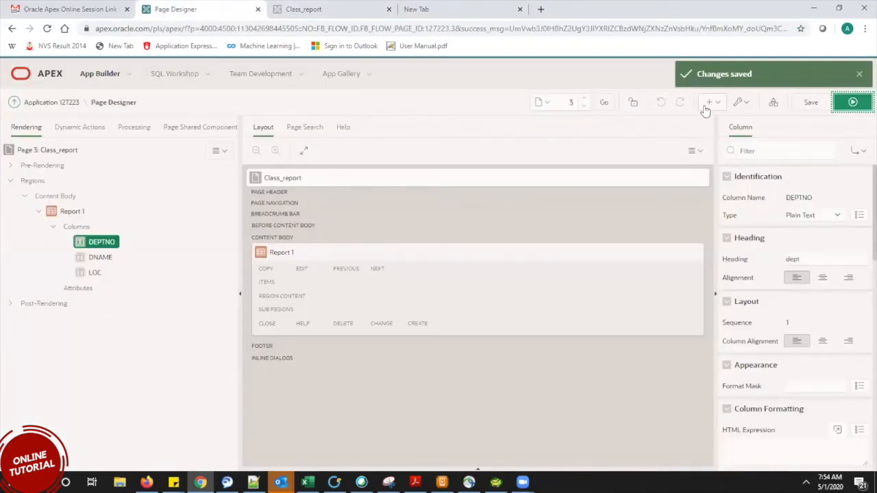
left_click(706, 107)
left_click(721, 121)
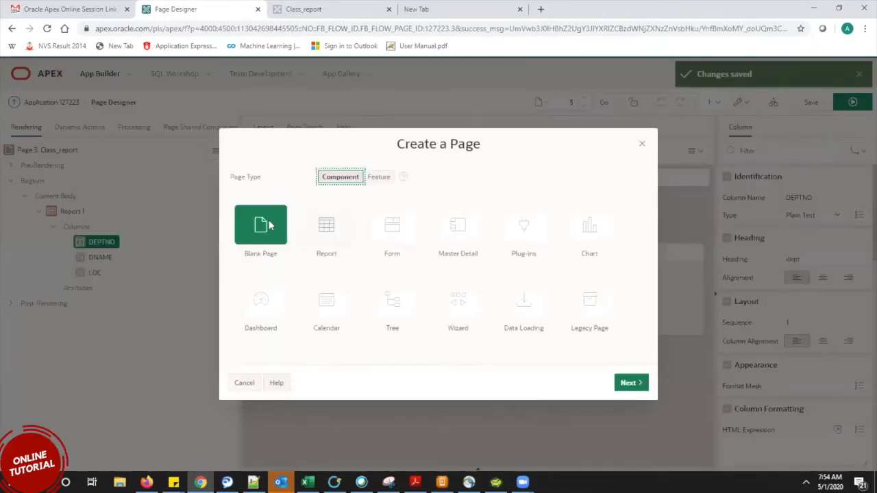
left_click(272, 227)
left_click(628, 383)
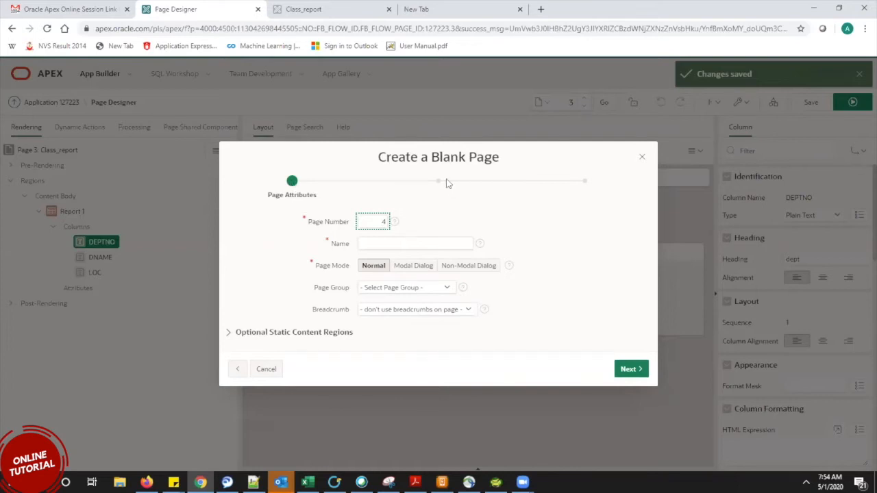
Name the new page fgrgr and continue past the navigation menu step.
left_click(432, 239)
type("fgrgr")
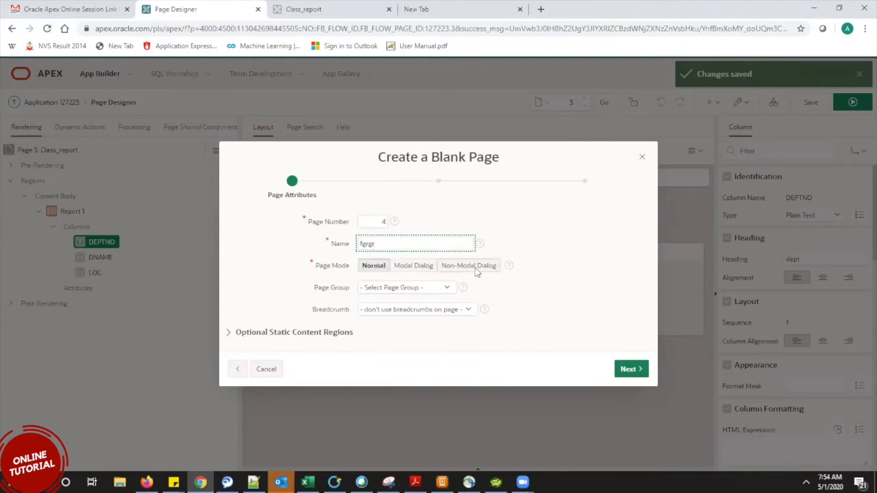
left_click(630, 372)
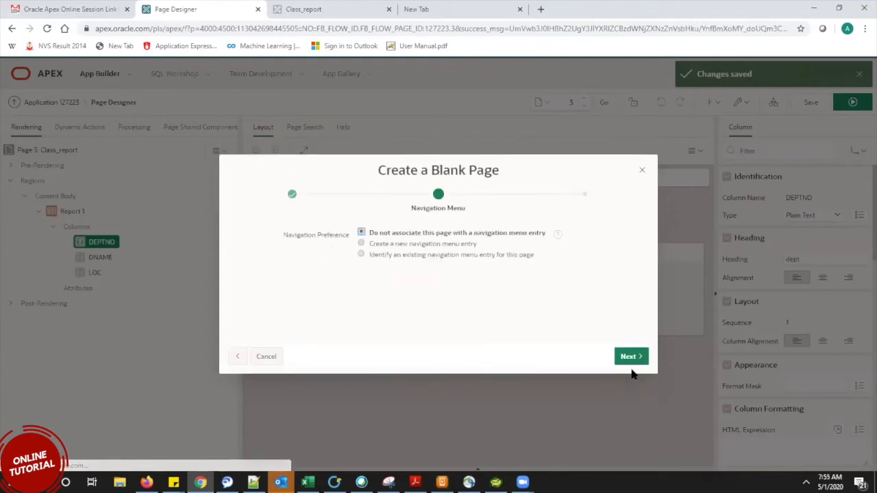
left_click(630, 358)
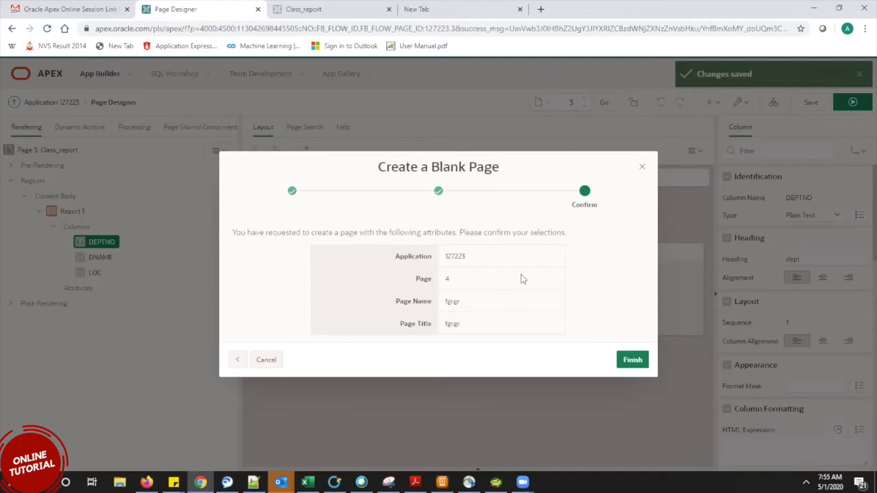
Review the Confirm details for page 4, fgrgr, in application 127223.
left_click_drag(485, 319, 354, 252)
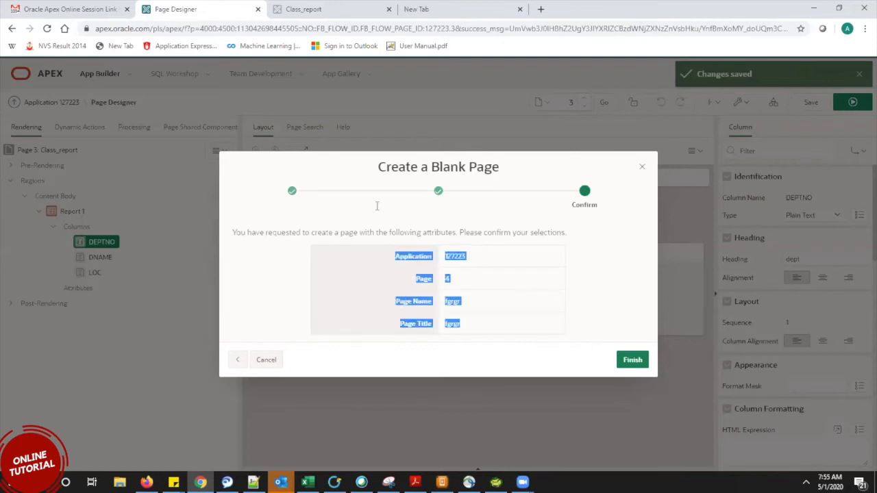
left_click(321, 10)
left_click(233, 9)
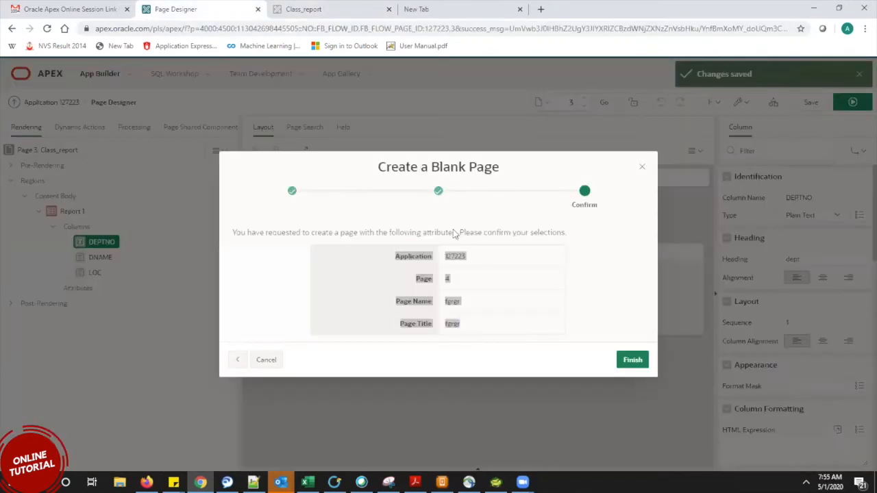
left_click(414, 274)
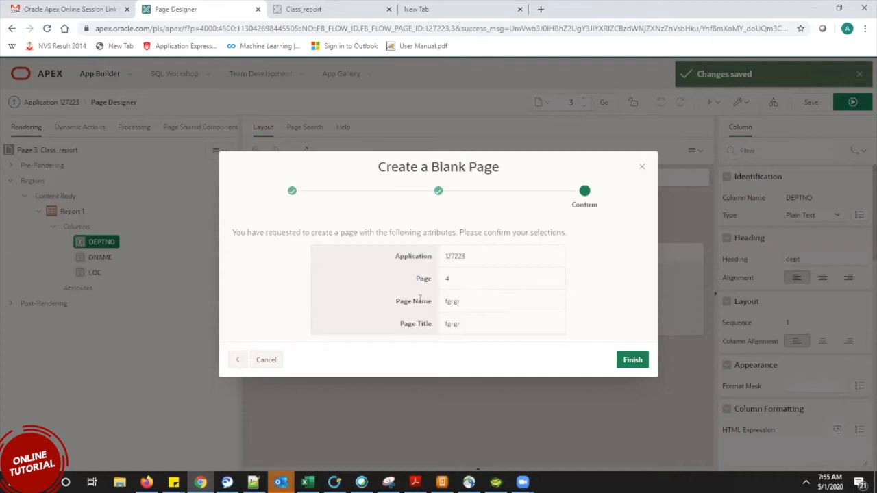
left_click_drag(399, 267, 213, 225)
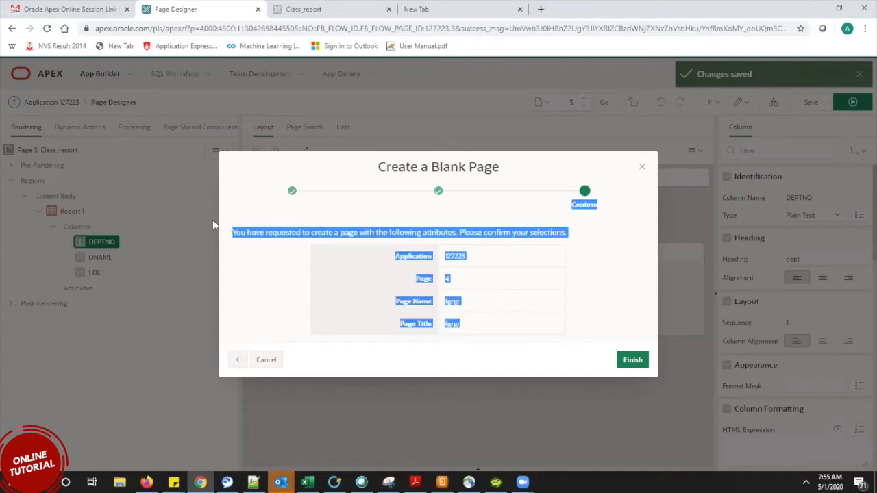
left_click(405, 221)
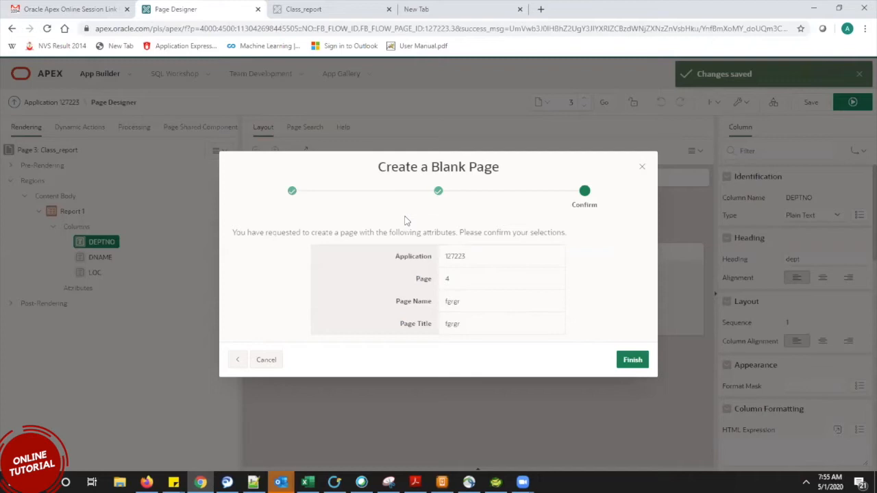
Download Report 1 from the Class_report page as CSV and open report_1 (2).csv.
left_click(344, 7)
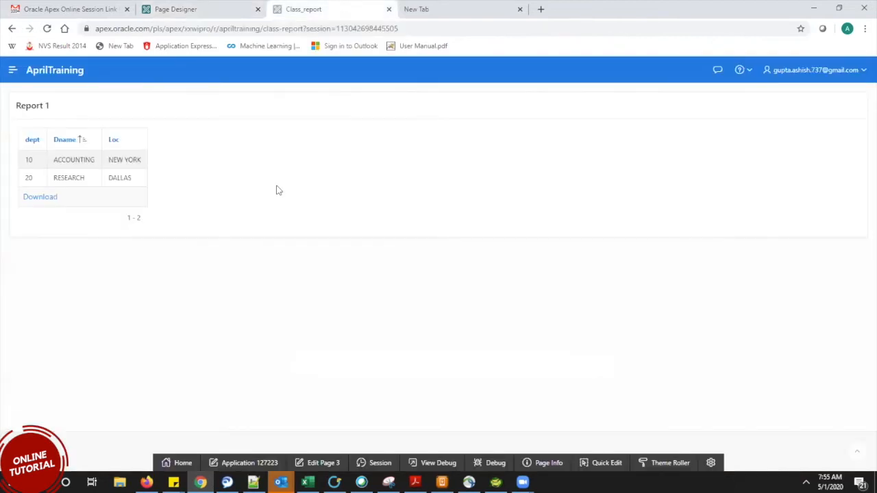
left_click(48, 200)
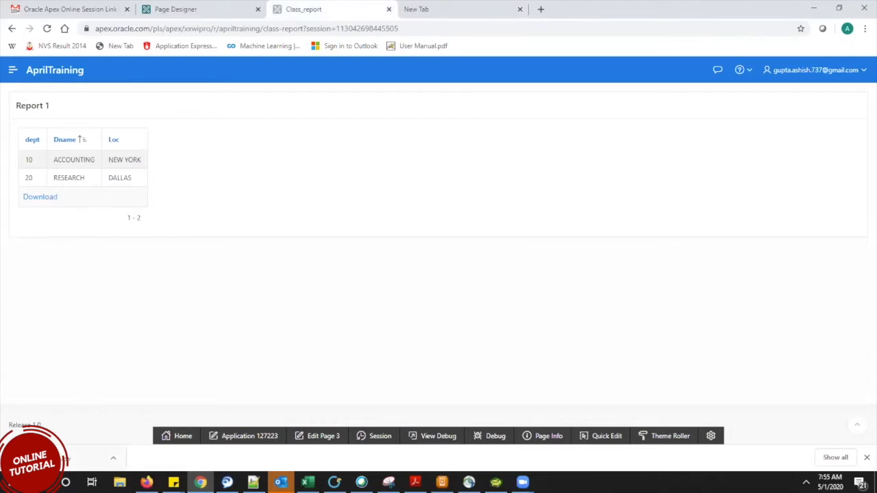
left_click(66, 459)
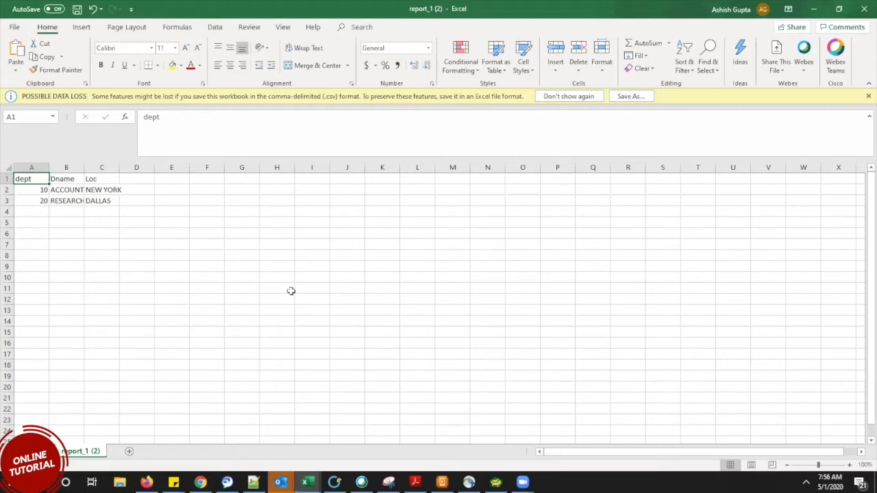
Autofit columns A and B of the CSV to their contents.
double_click(50, 165)
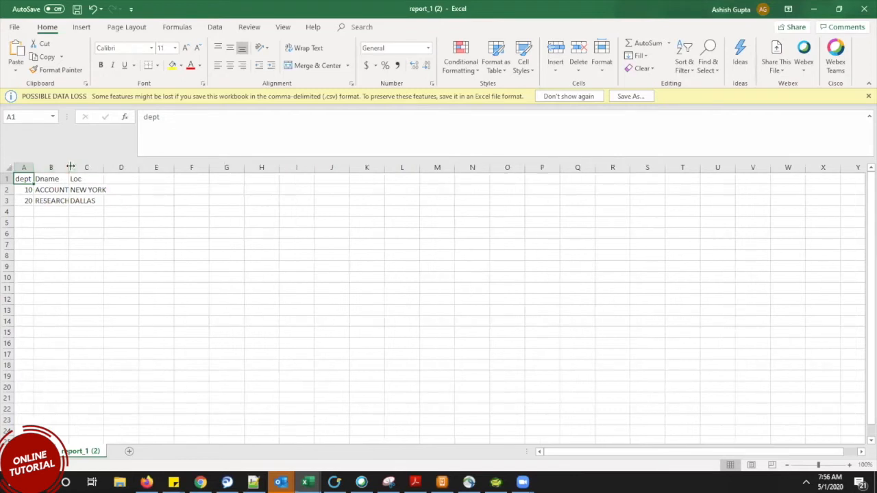
double_click(69, 166)
left_click(125, 223)
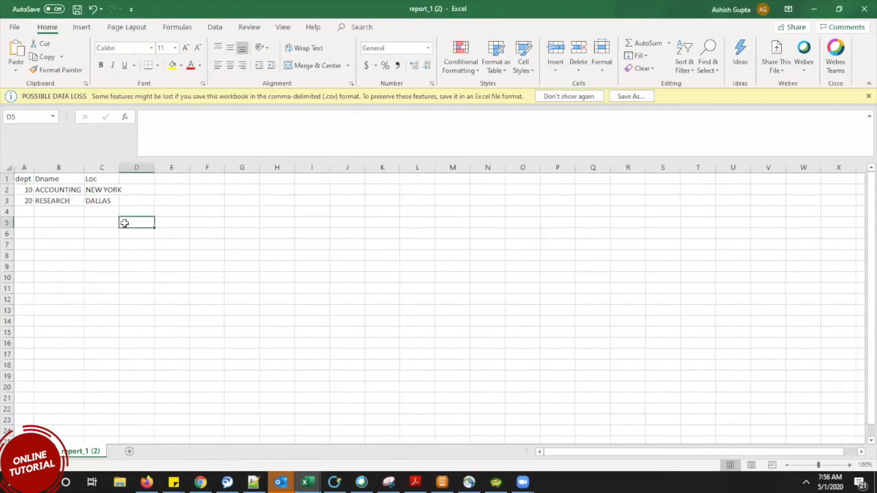
Close report_1 (2).csv without saving, then close the other Excel workbook.
left_click(863, 6)
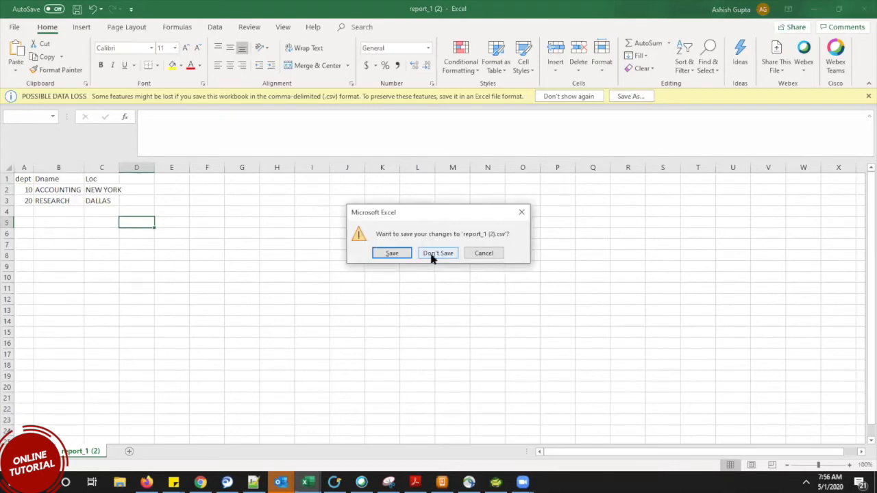
left_click(434, 252)
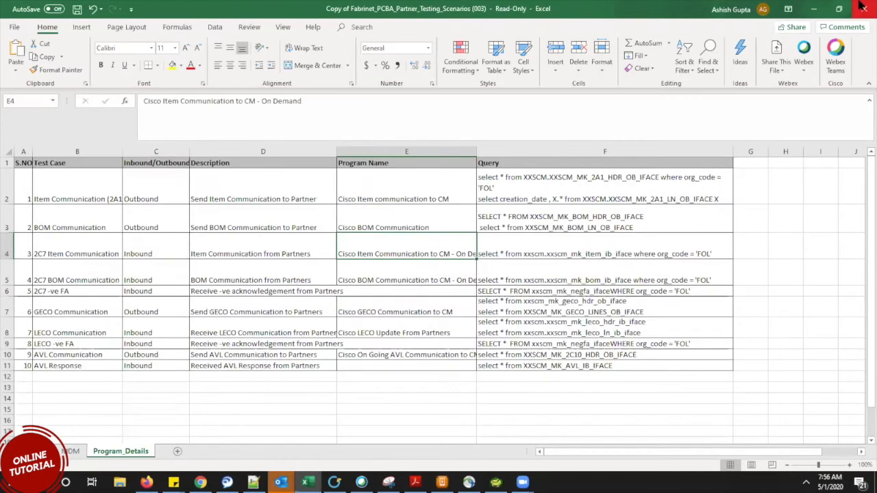
left_click(813, 8)
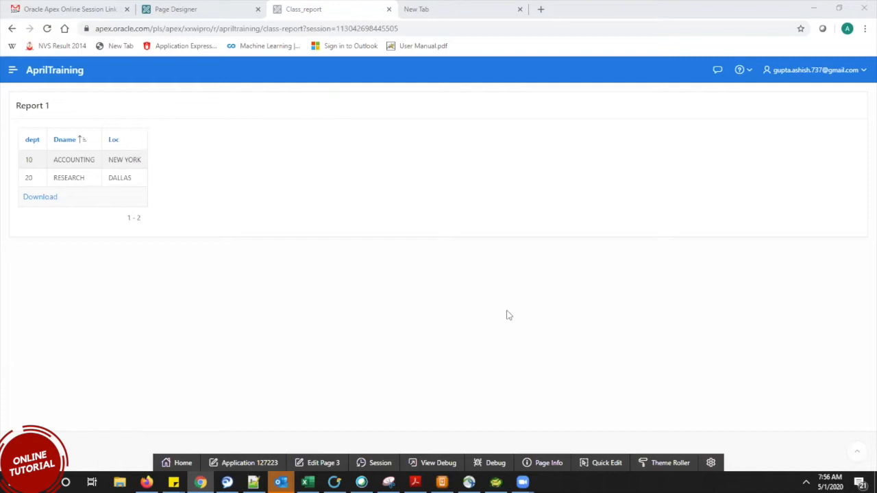
Return to editing page 3 Class_report, dismissing the blank-page wizard and Create menu.
left_click(318, 464)
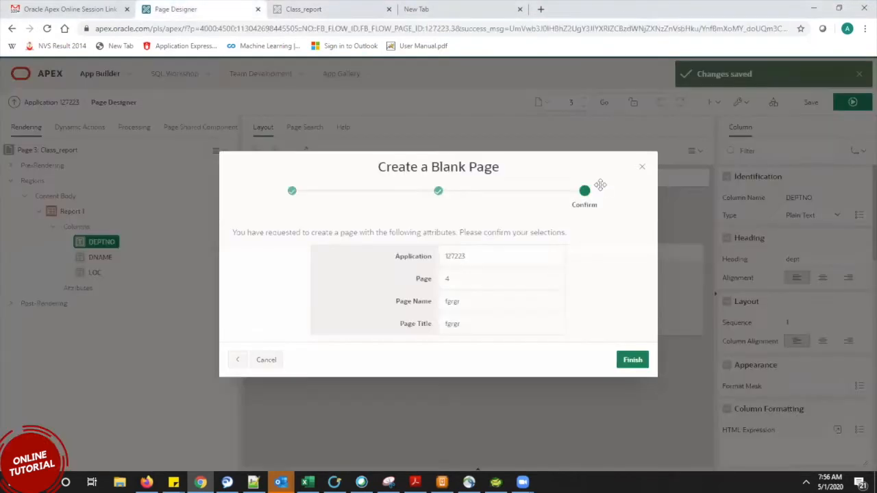
left_click(644, 169)
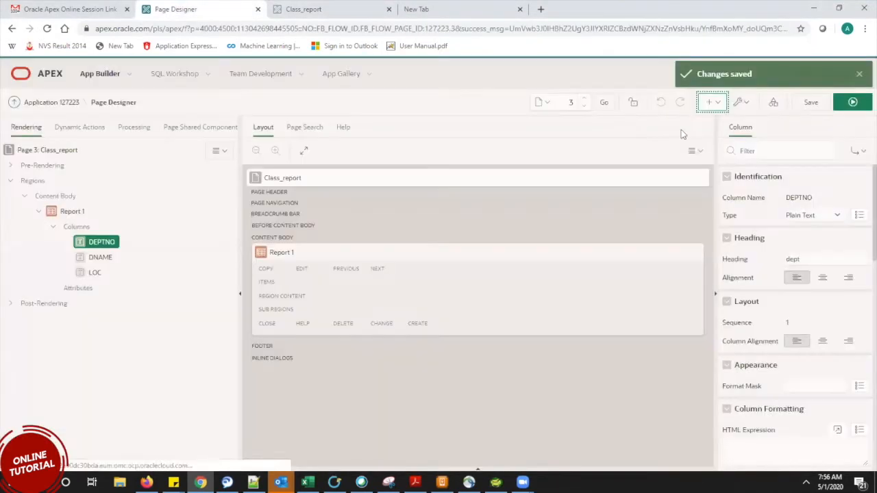
left_click(715, 102)
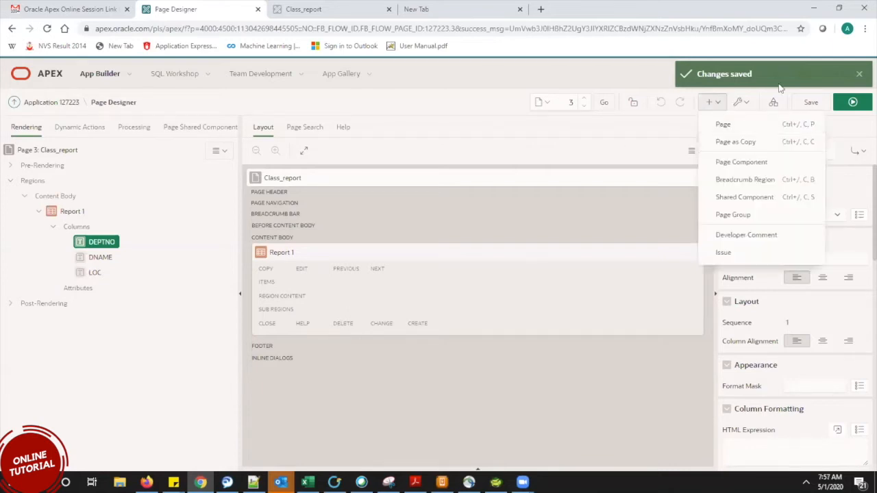
left_click(642, 140)
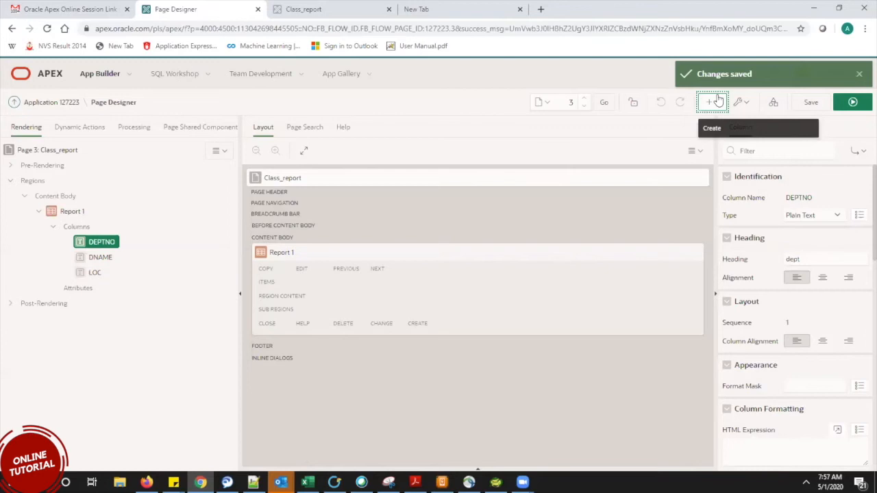
Open SQL Workshop in a new browser tab and switch to it.
right_click(190, 76)
left_click(205, 80)
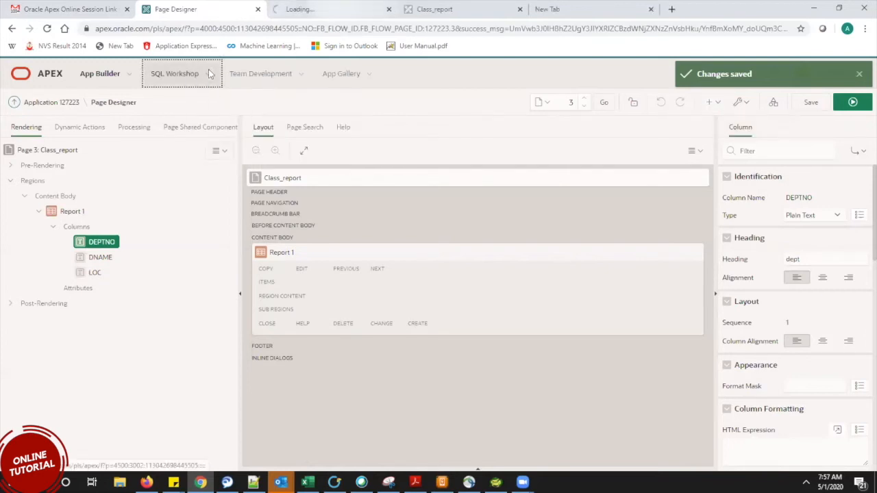
left_click(276, 7)
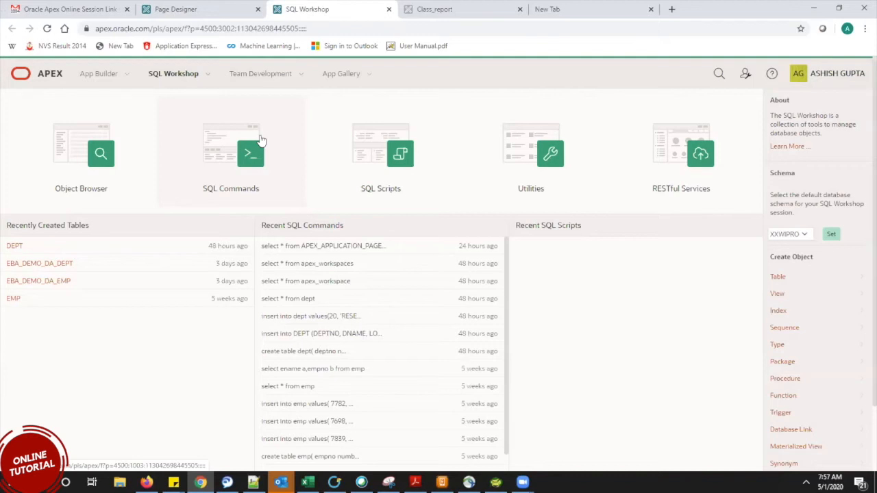
Copy the EBA_DEMO_DA_DEPT table name into a new Notepad++ tab.
left_click_drag(93, 263, 7, 268)
key("ctrl+c")
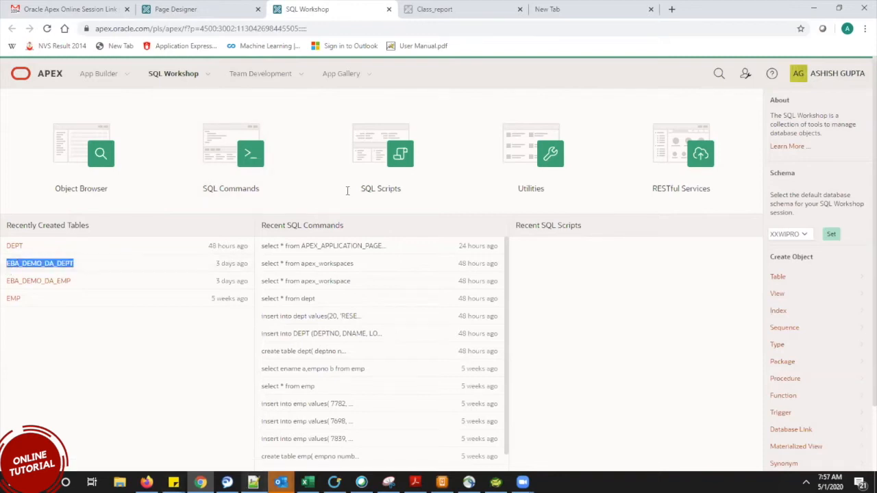
key("alt+Tab")
double_click(648, 45)
key("ctrl+v")
key("Return")
key("Return")
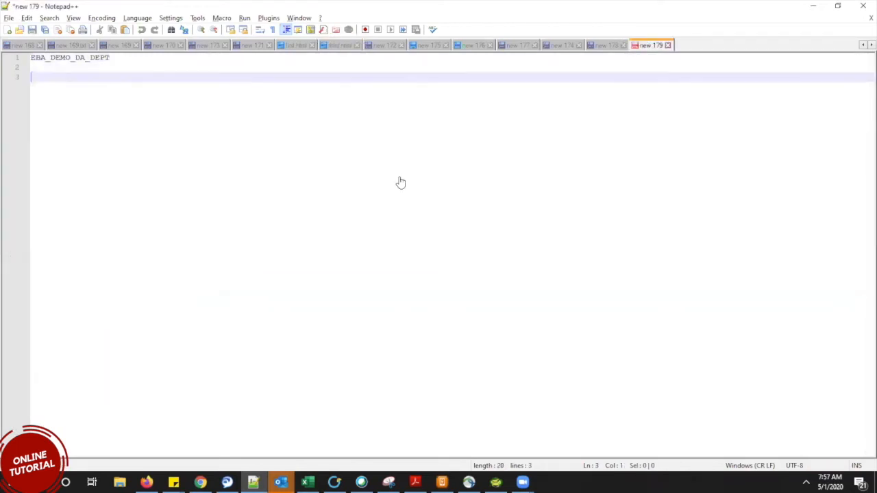
Copy EBA_DEMO_DA_EMP into the notes below EBA_DEMO_DA_DEPT, with blank lines between.
key("alt+Tab")
left_click_drag(75, 282, 2, 286)
type("EBA_DEMO_DA_EMP")
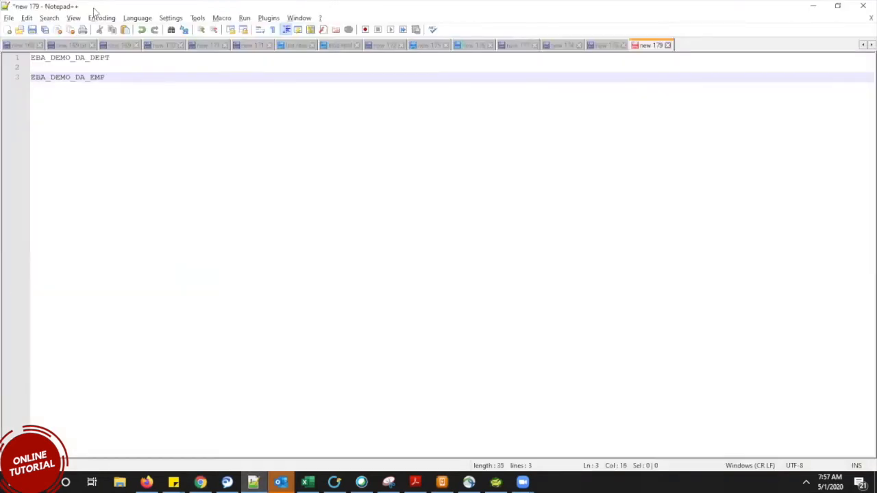
left_click(122, 57)
key("Return")
key("Return")
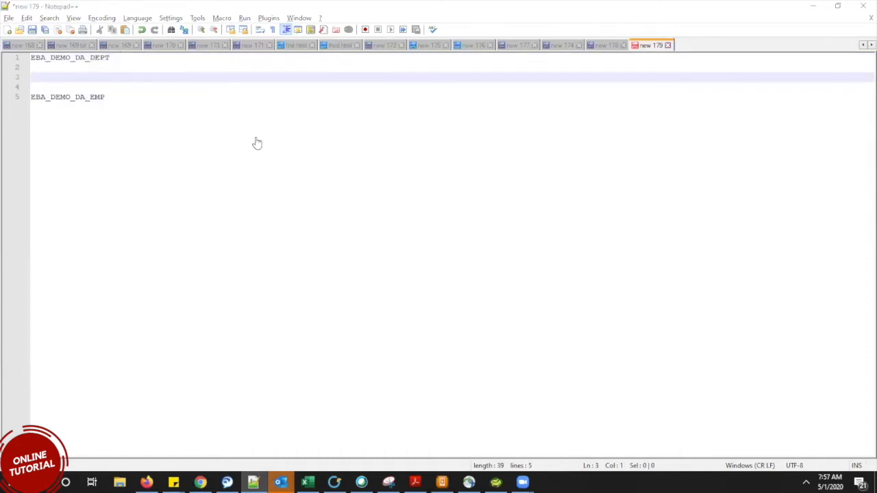
key("alt+Tab")
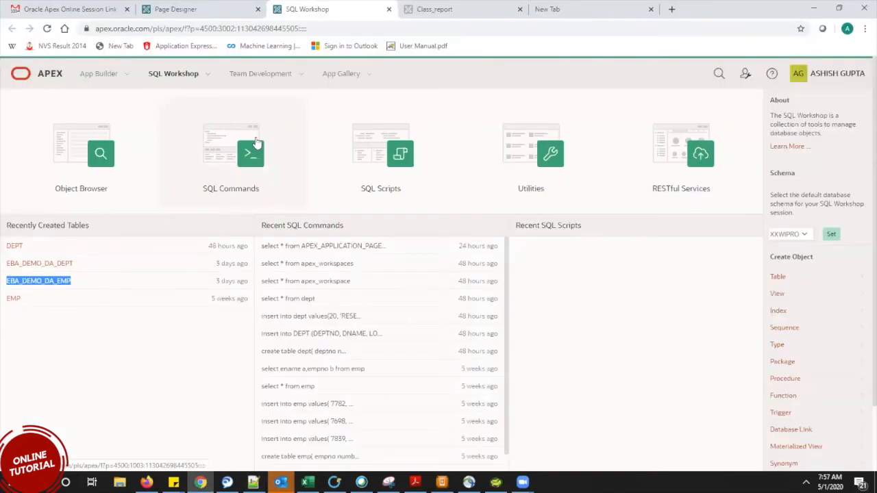
Start a new Interactive Report page numbered 5 and named 'intractive_report'.
left_click(217, 15)
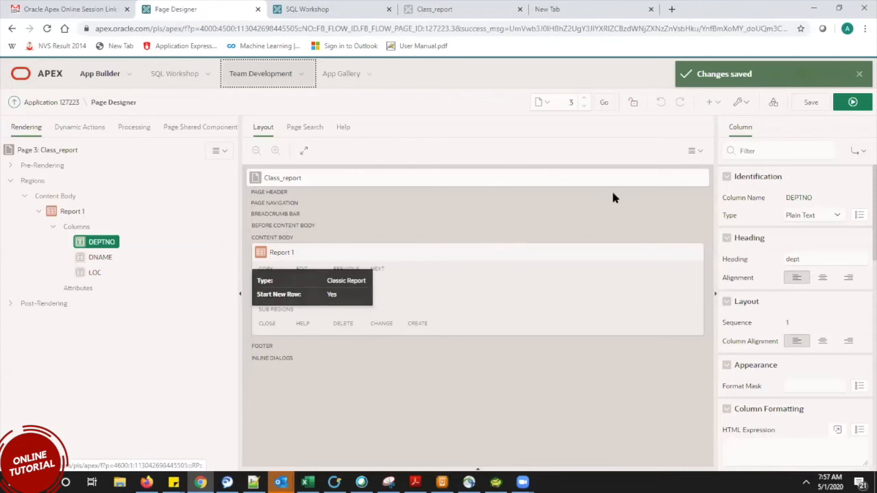
left_click(718, 102)
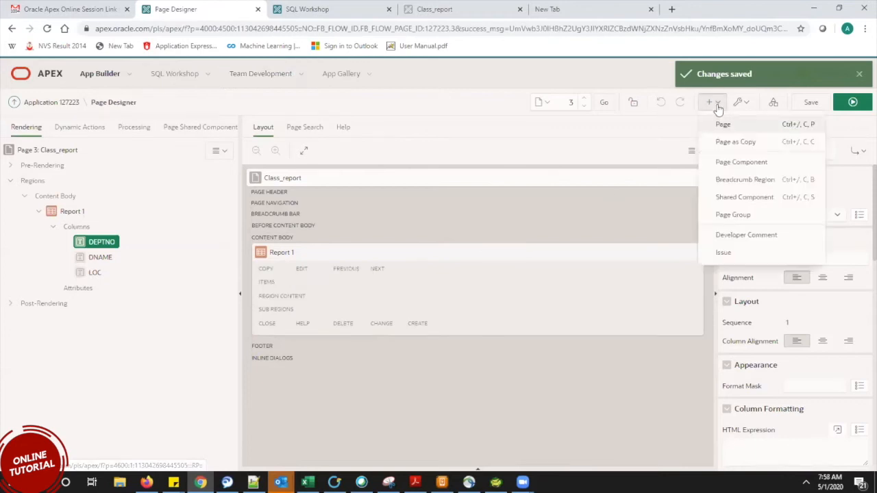
left_click(723, 124)
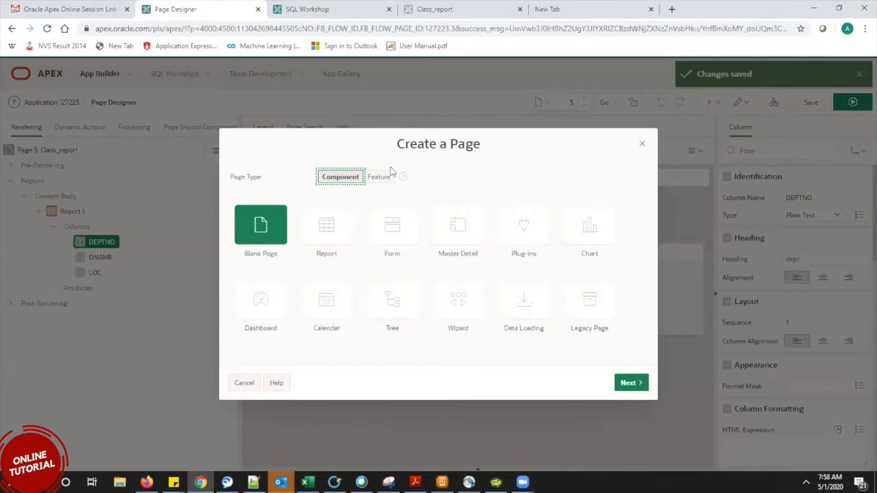
left_click(326, 232)
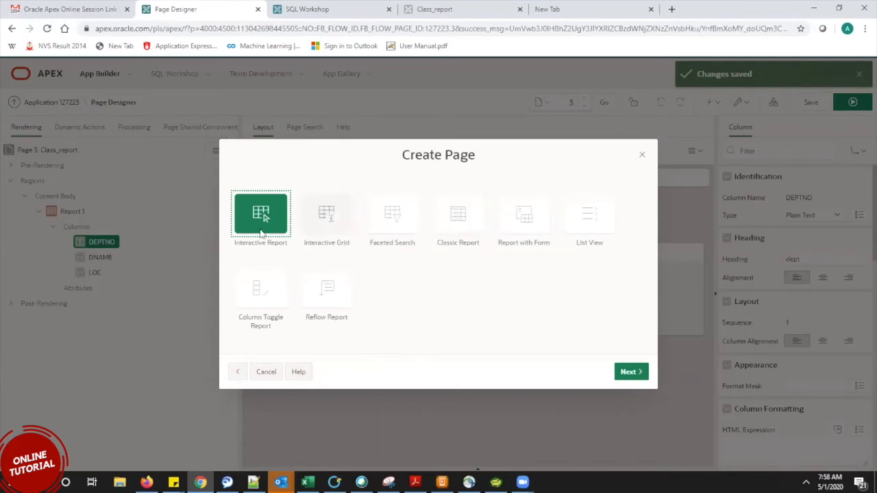
left_click(631, 374)
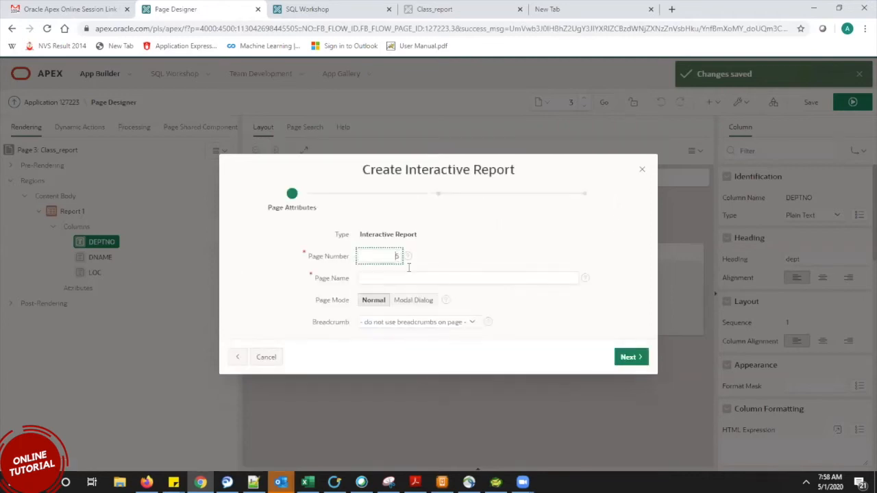
key("Tab")
type("intr")
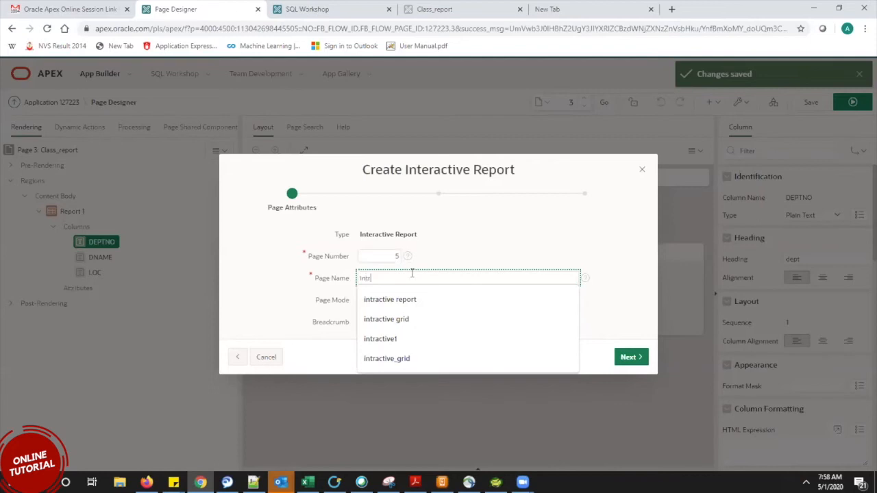
type("active_")
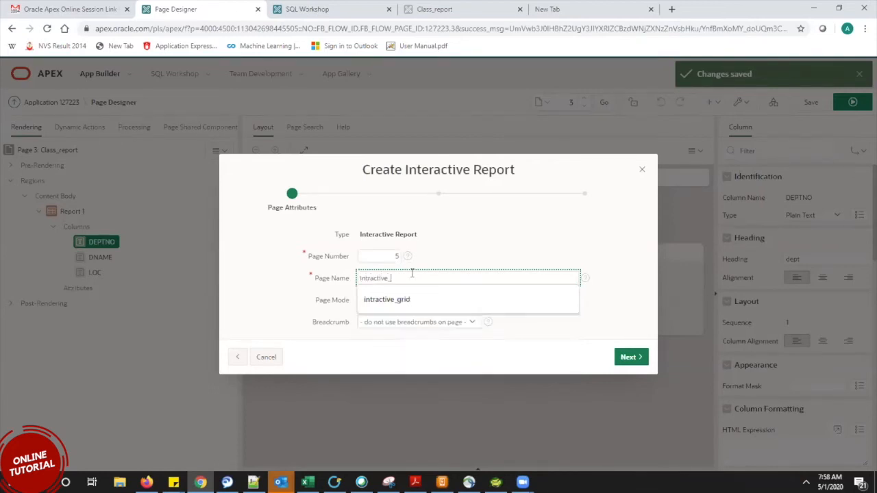
type("report")
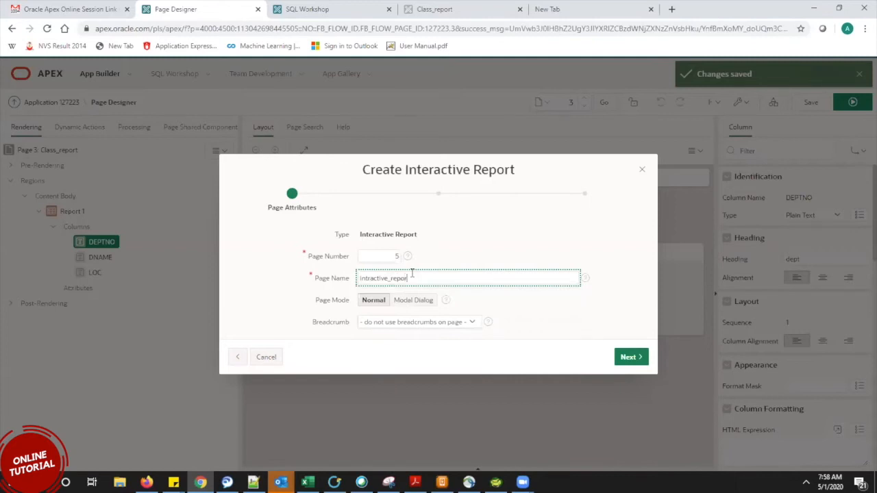
left_click(629, 357)
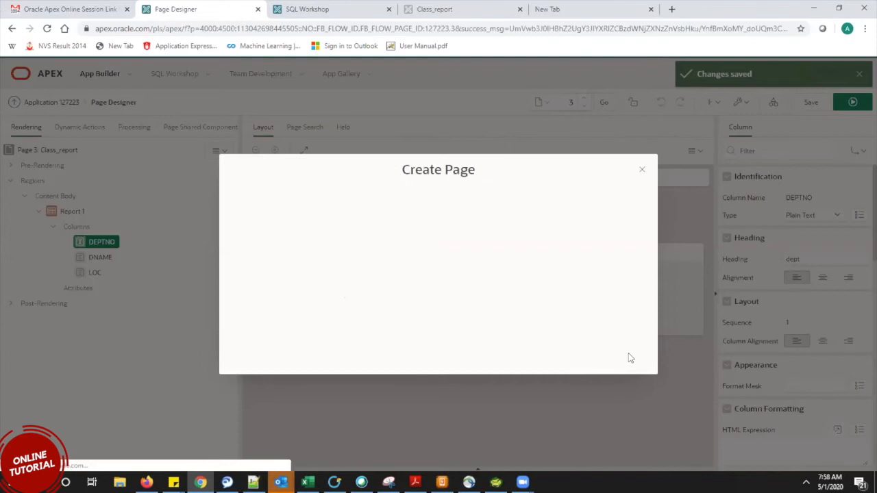
Base the report on table EBA_DEMO_DA_EMP with all columns and create the page.
left_click(628, 356)
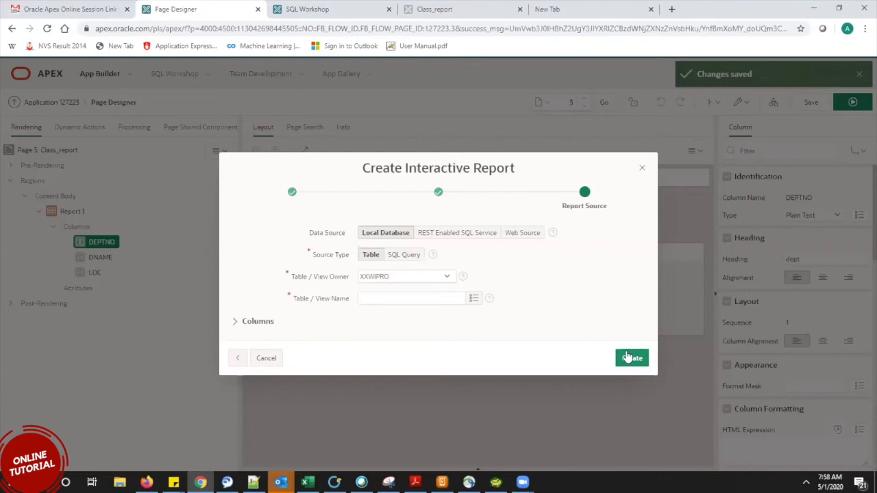
left_click(474, 302)
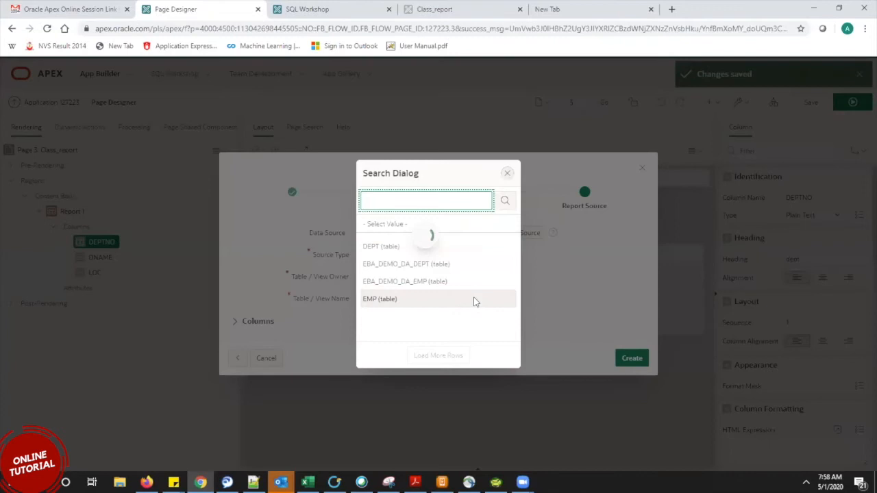
left_click(433, 284)
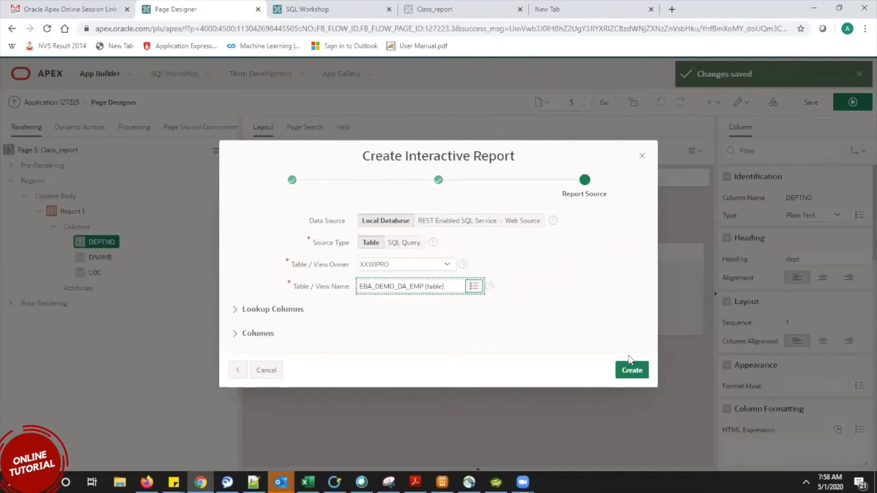
left_click(241, 309)
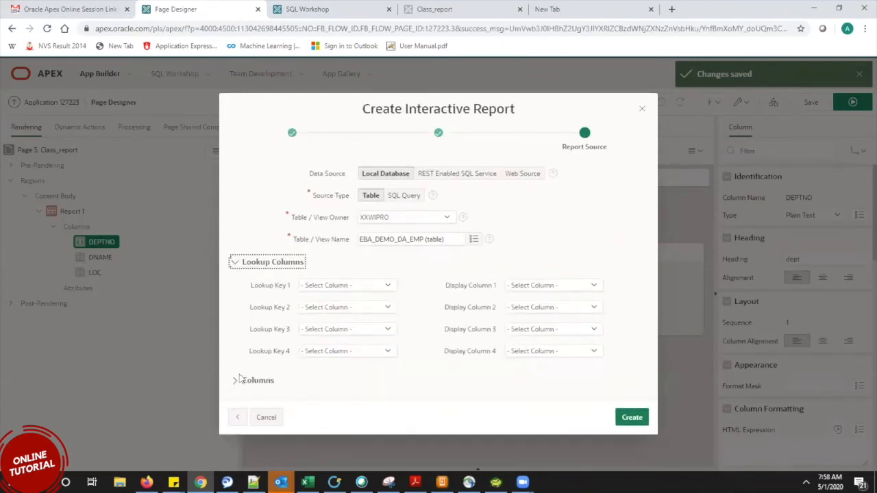
left_click(241, 380)
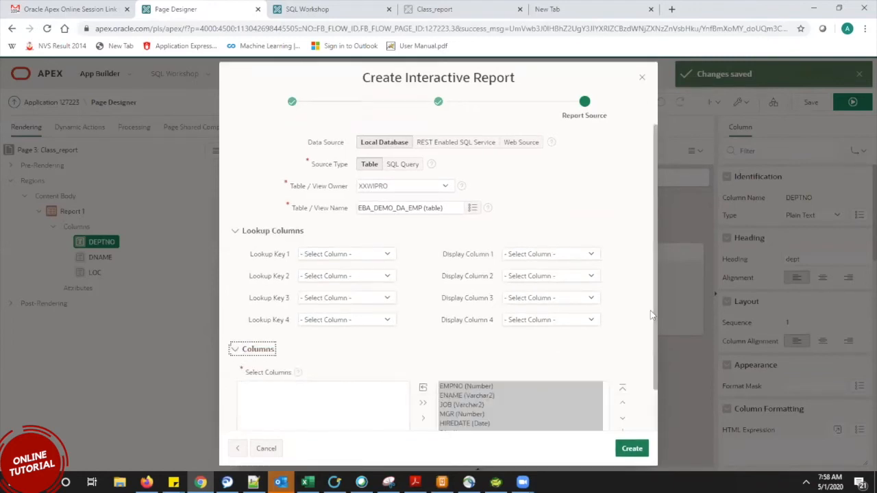
scroll(652, 315, "down", 2)
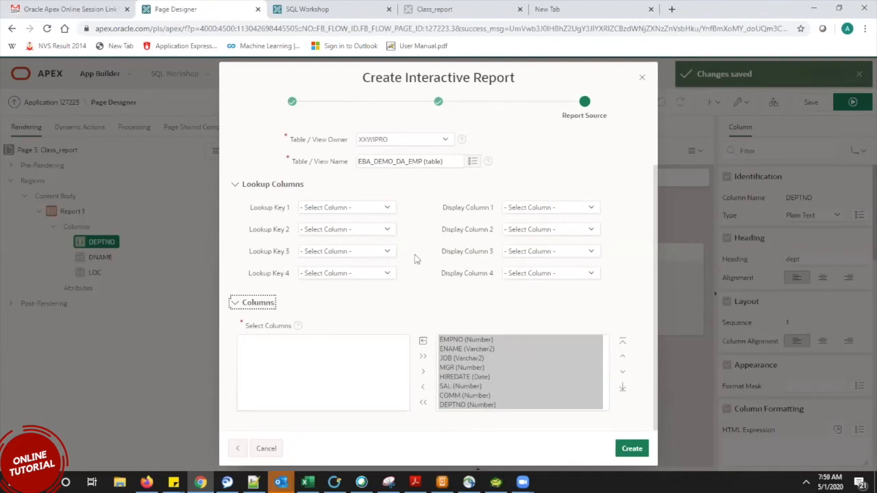
left_click(235, 185)
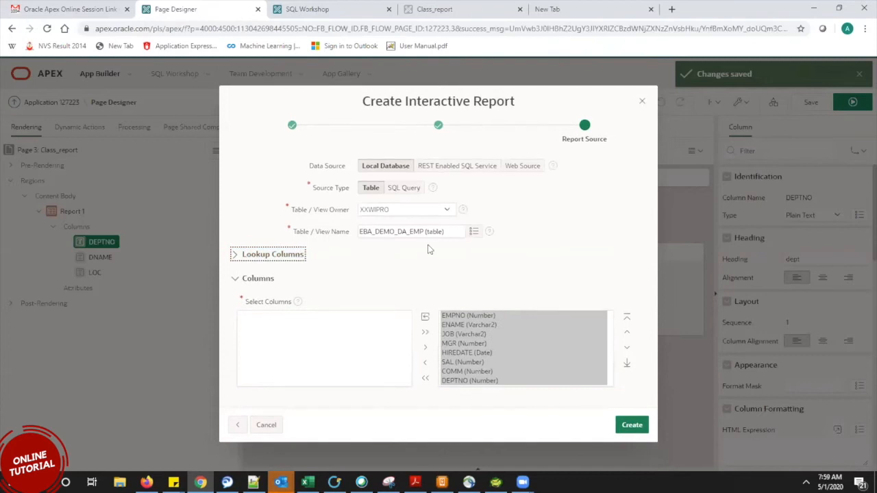
left_click(643, 424)
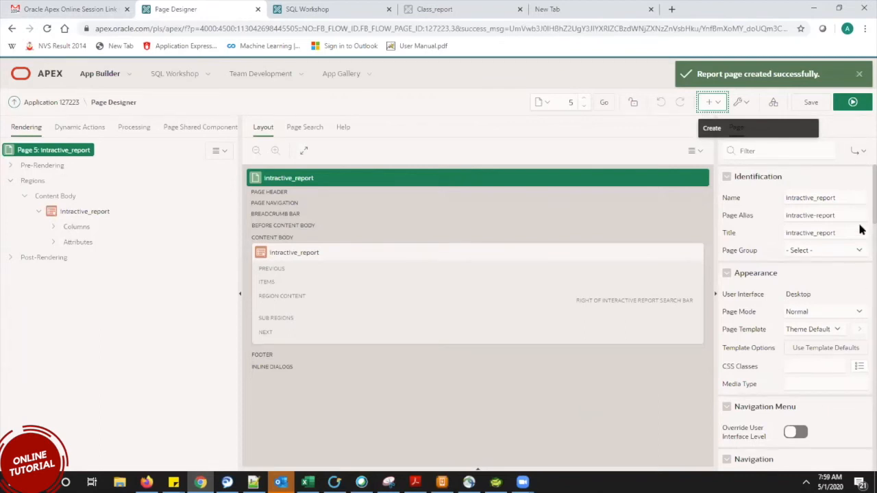
Expand the intractive_report region's eight columns in the Rendering tree.
scroll(860, 222, "down", 1)
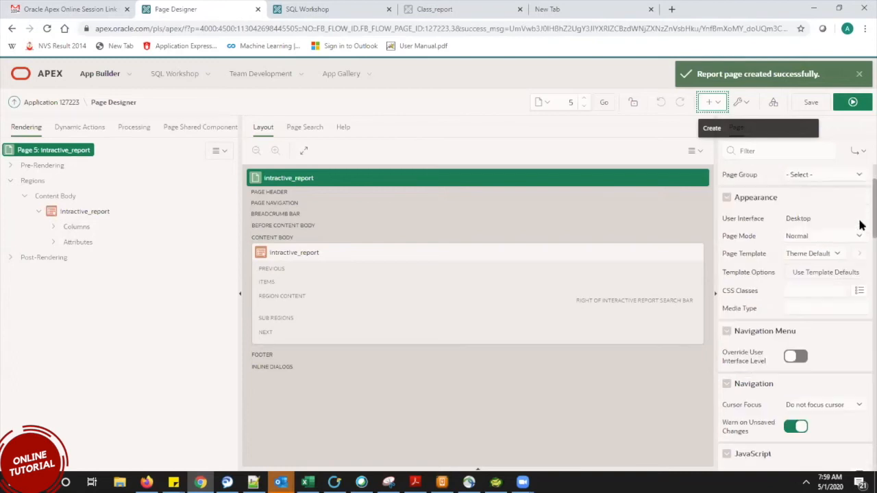
scroll(860, 209, "up", 1)
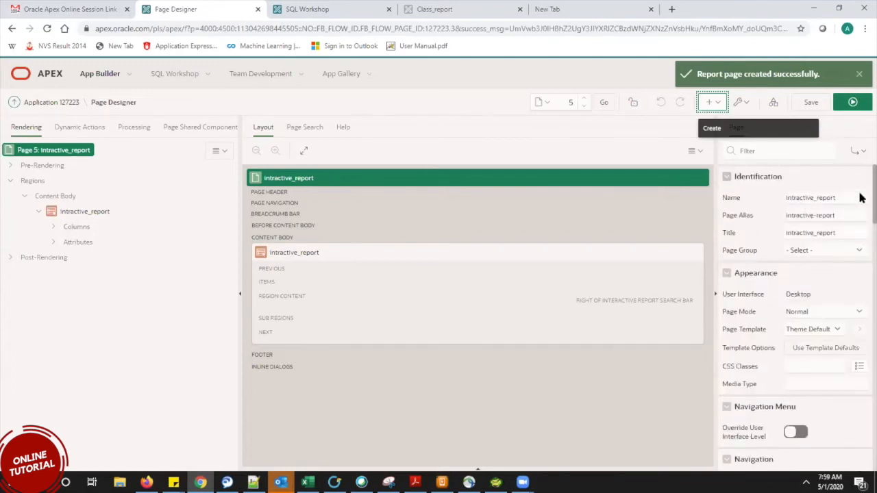
scroll(861, 234, "down", 7)
scroll(861, 300, "up", 7)
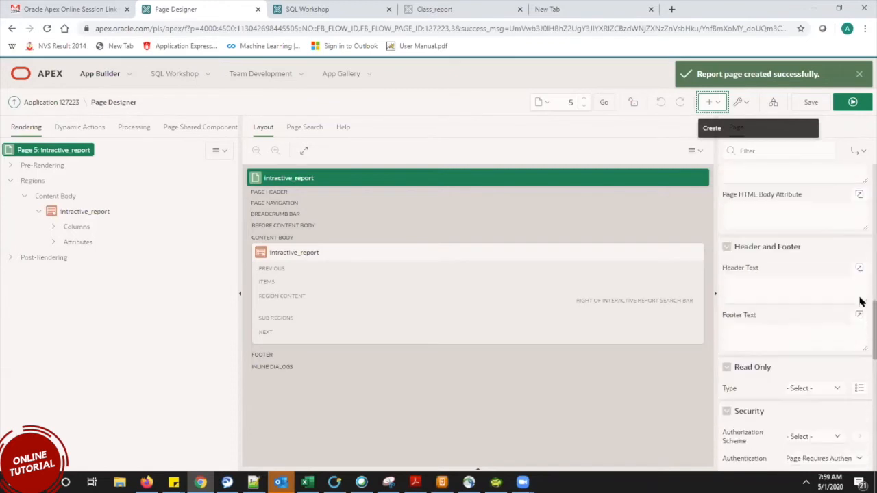
left_click(51, 229)
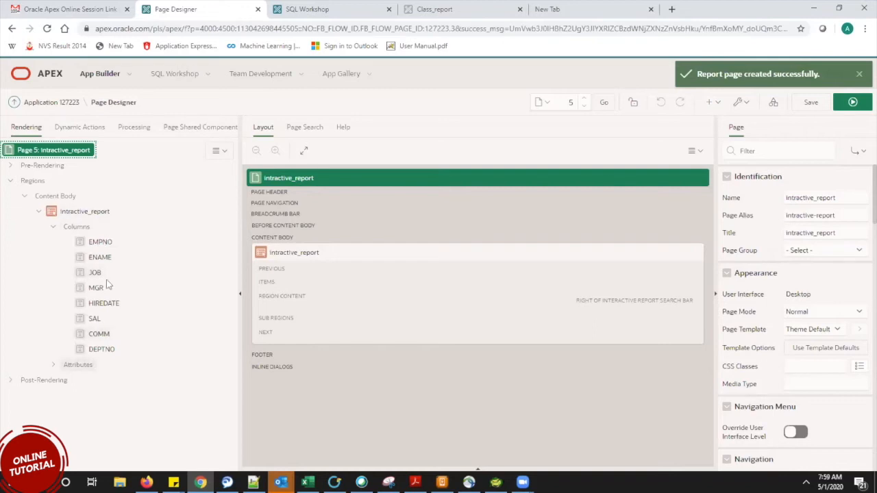
Select the region and review its Source settings for table EBA_DEMO_DA_EMP.
left_click(91, 211)
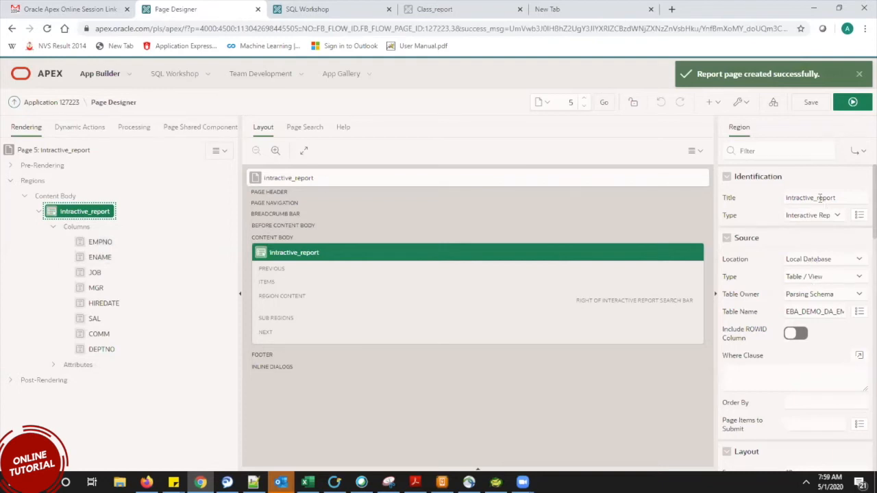
left_click(817, 312)
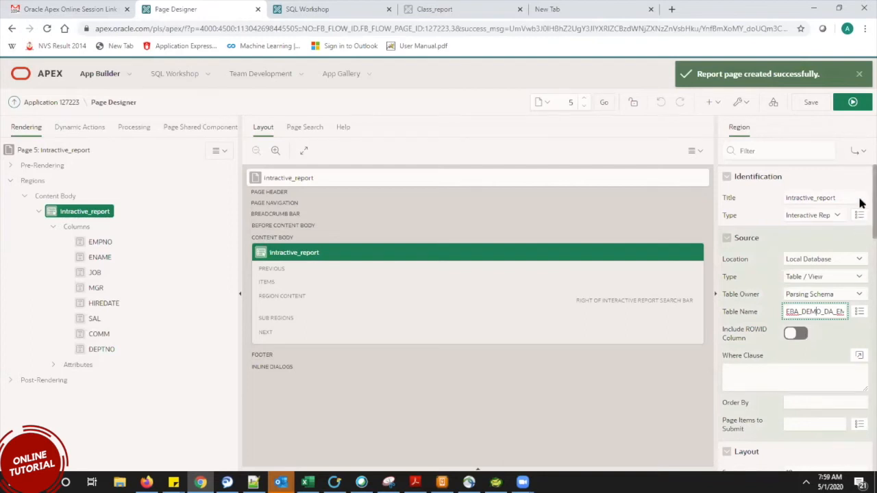
scroll(862, 264, "down", 3)
scroll(862, 271, "down", 10)
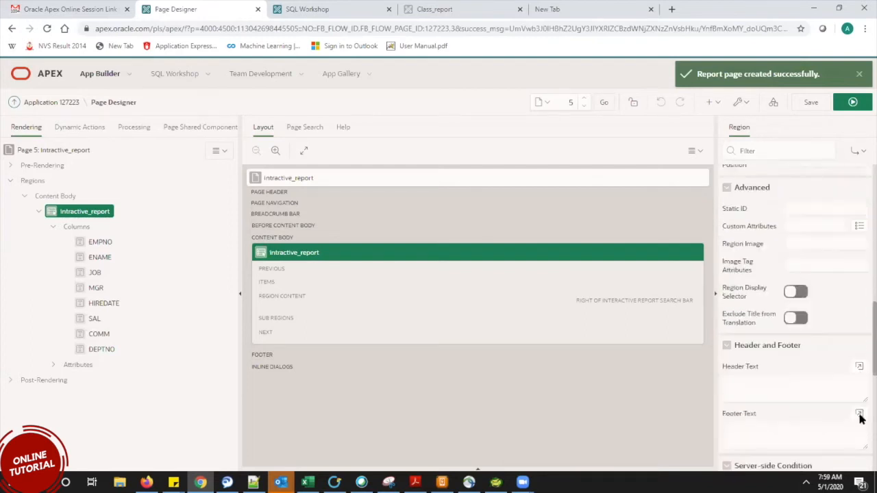
scroll(857, 222, "up", 12)
scroll(849, 205, "up", 3)
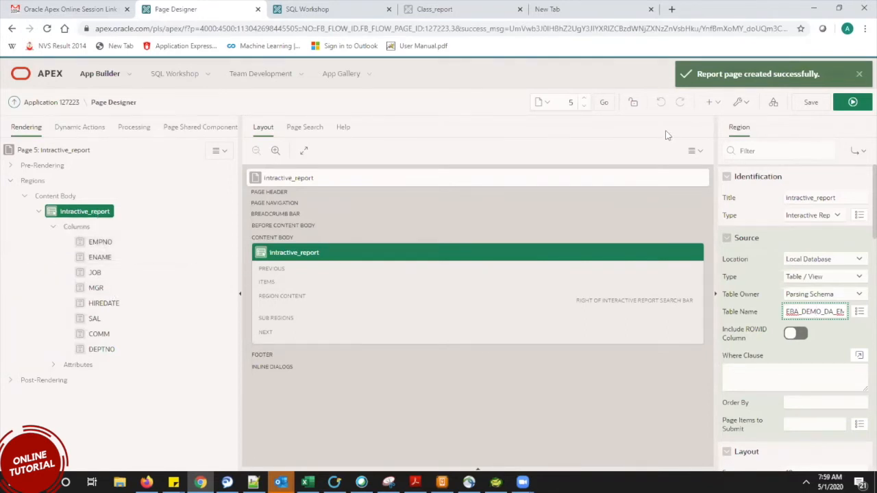
Save and run page 5, then focus the report's search box.
left_click(853, 103)
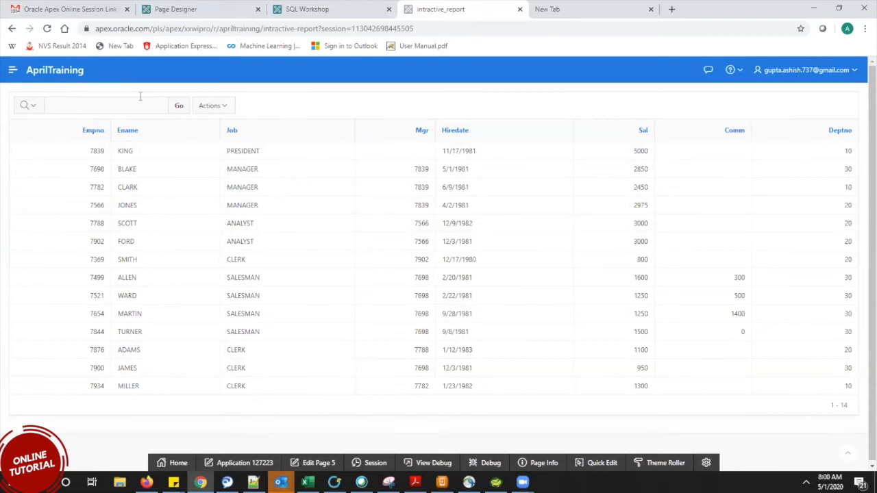
left_click(104, 107)
left_click(106, 352)
left_click_drag(106, 353, 90, 353)
key("ctrl+c")
left_click(102, 97)
key("ctrl+v")
key("Return")
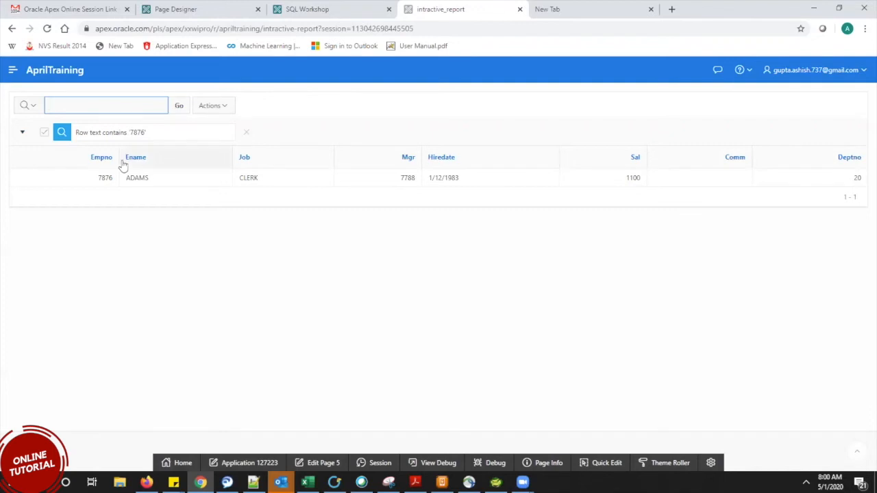
left_click_drag(84, 177, 857, 176)
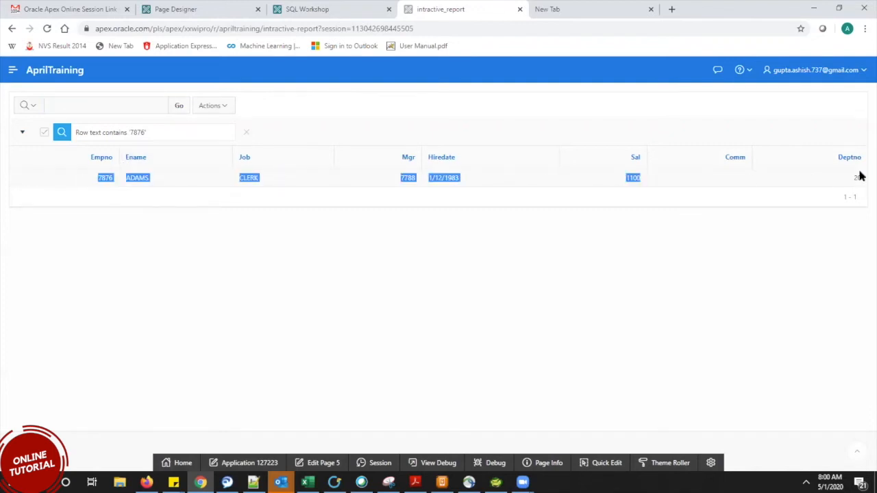
left_click(619, 380)
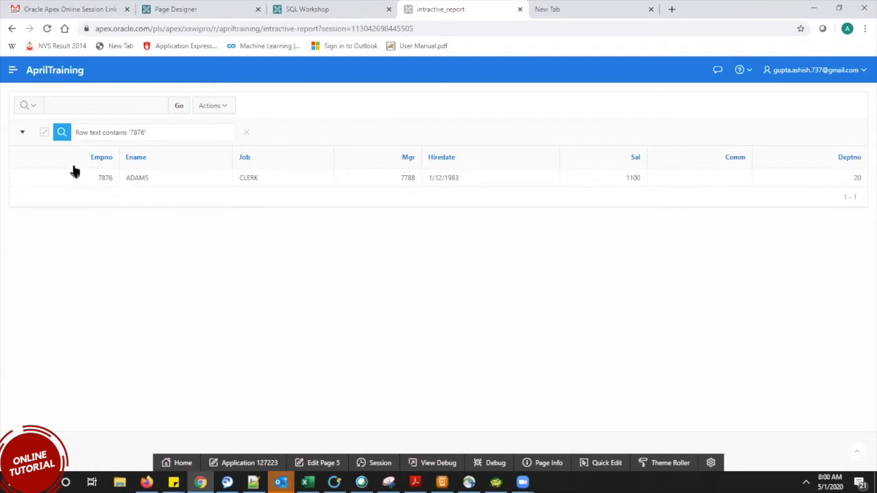
left_click_drag(77, 179, 779, 172)
left_click(452, 199)
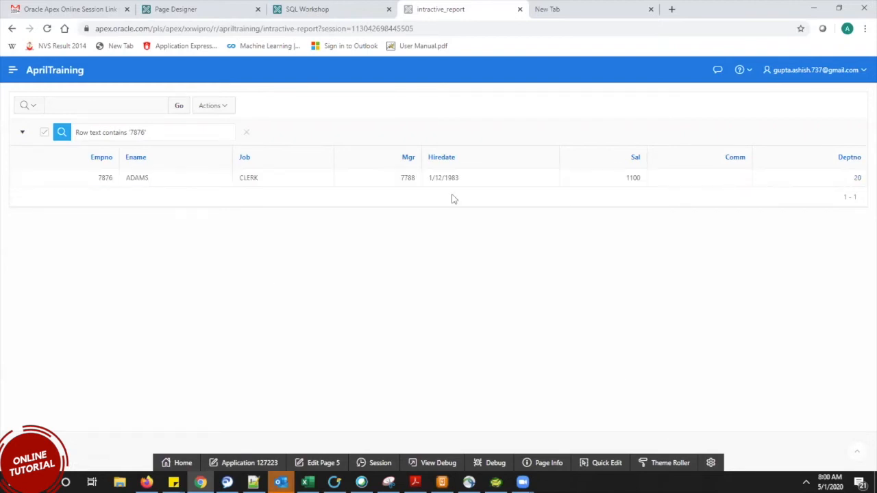
left_click(246, 132)
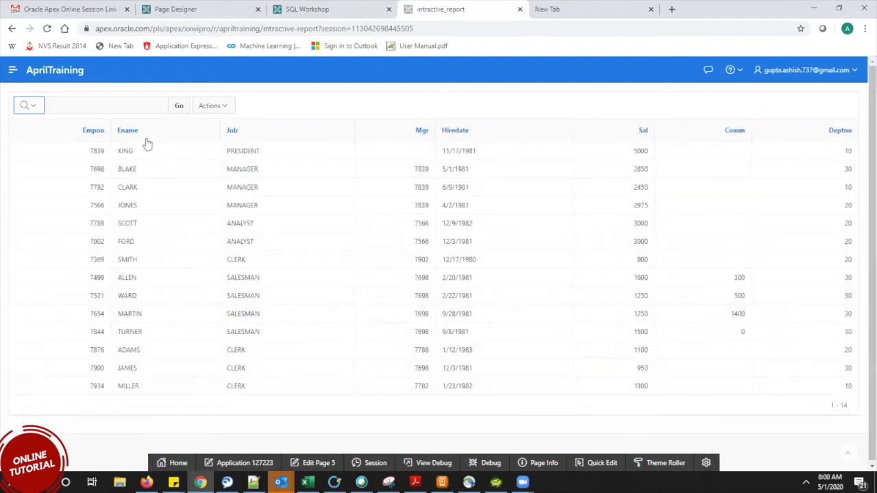
left_click(116, 107)
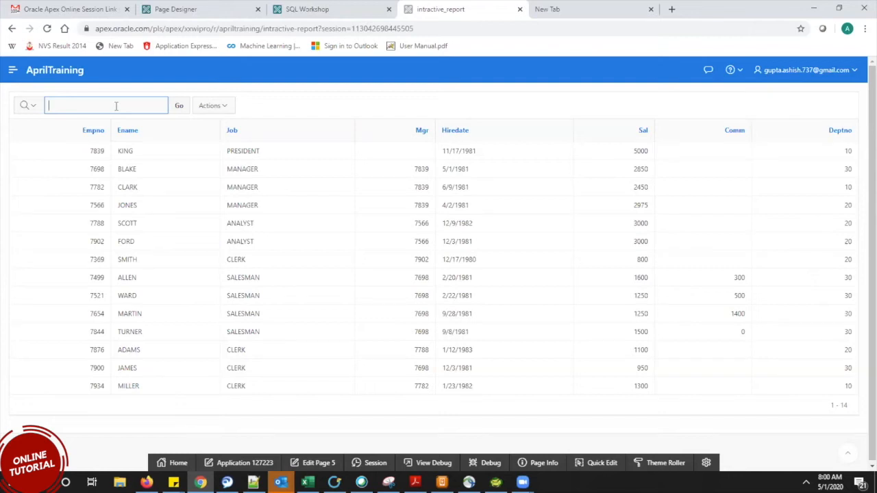
type("a")
key("Return")
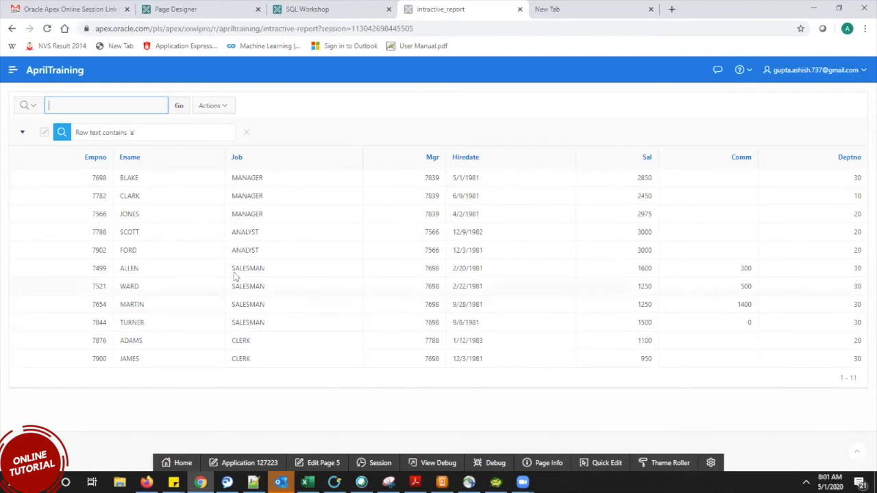
left_click(248, 132)
type("%")
key("BackSpace")
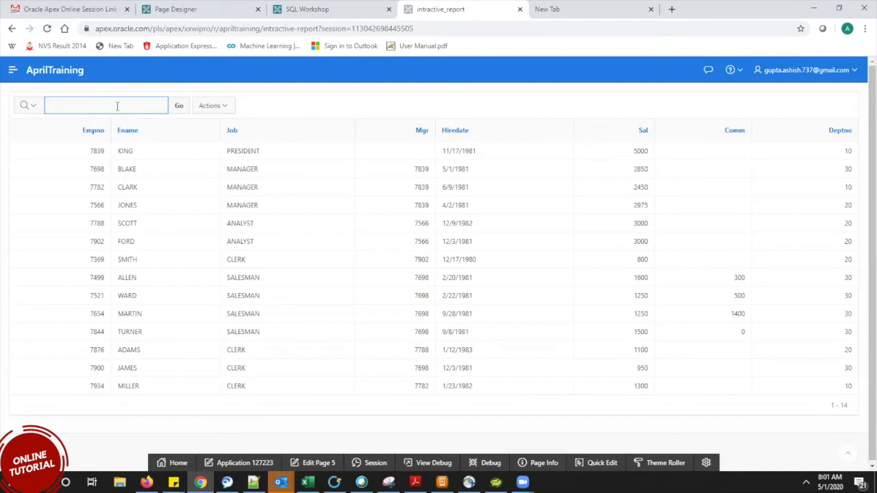
type("e")
key("Return")
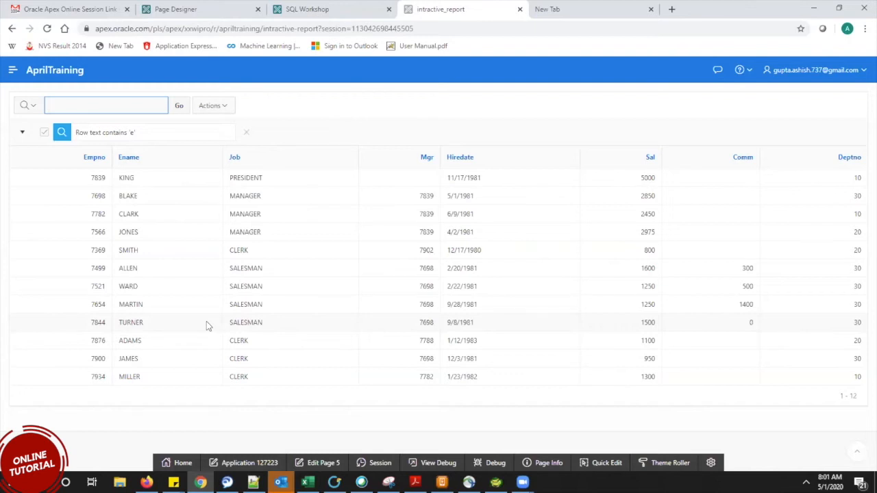
left_click(246, 133)
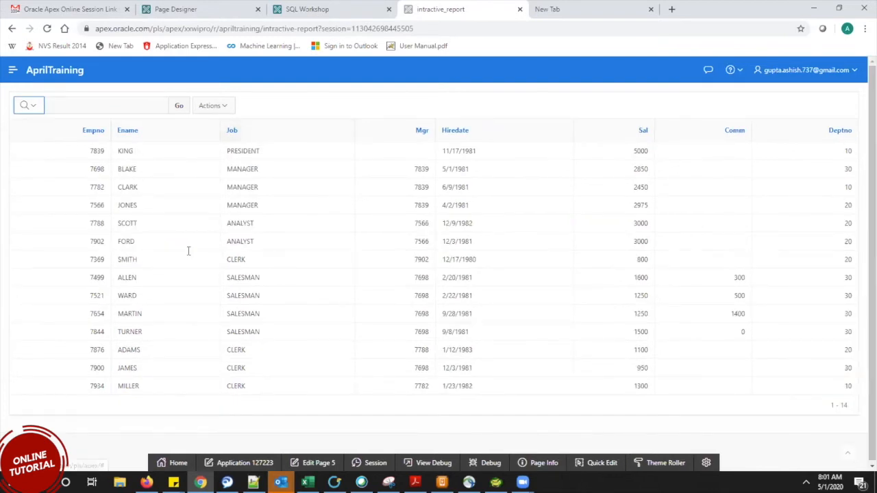
key("Tab")
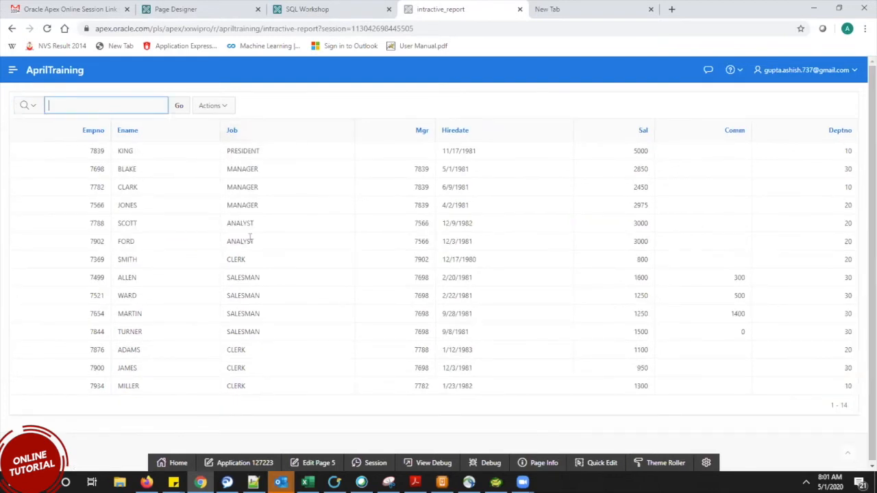
left_click(34, 107)
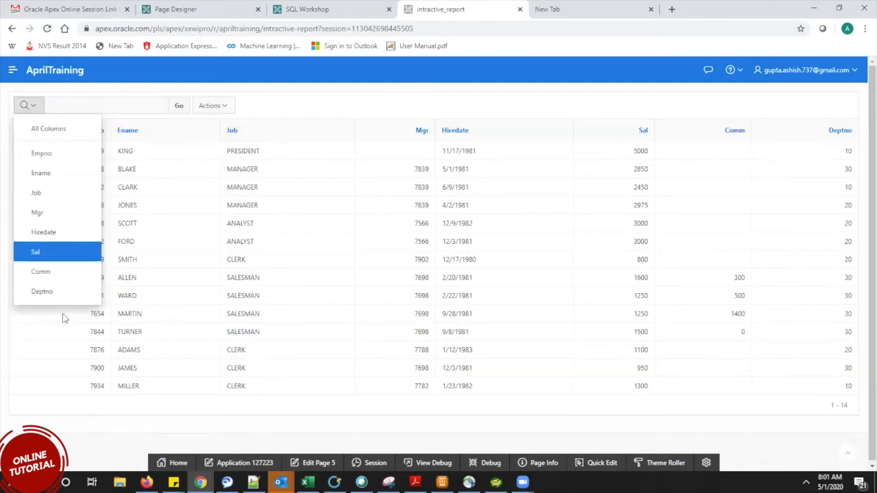
left_click(55, 193)
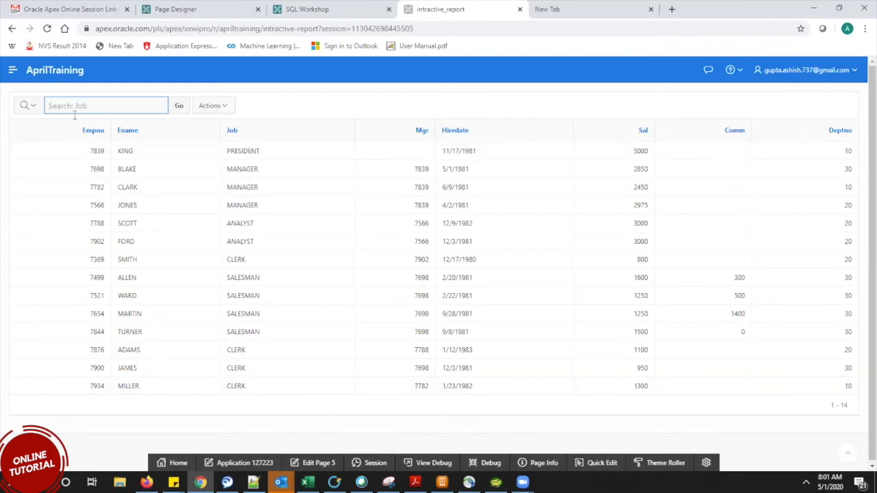
type("clerk")
key("Return")
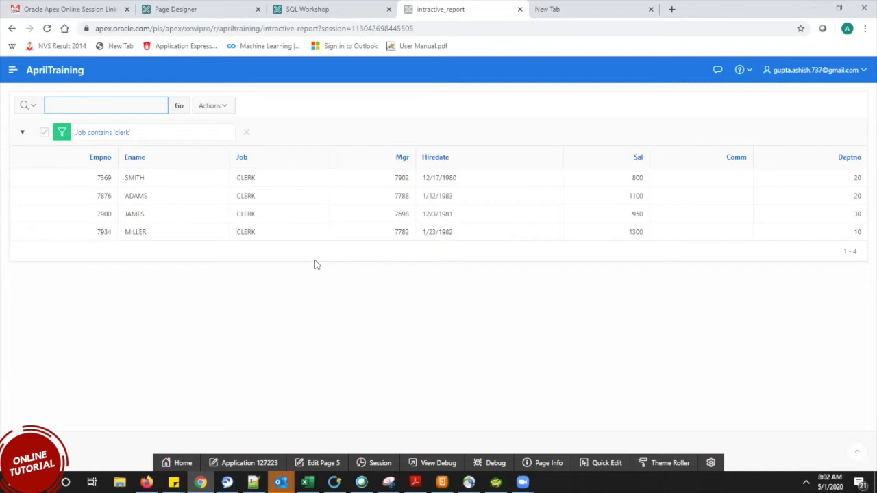
left_click(246, 133)
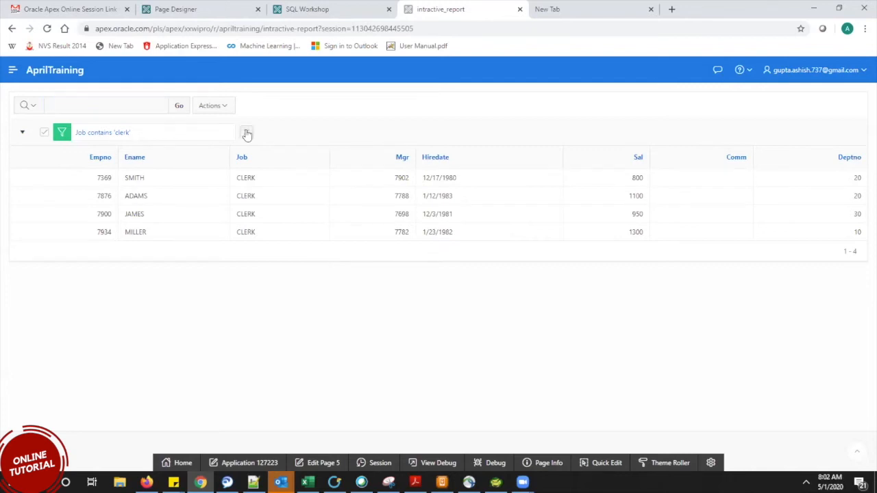
Review the search column list and the Columns dialog unchanged, then go to SQL Workshop.
left_click(38, 111)
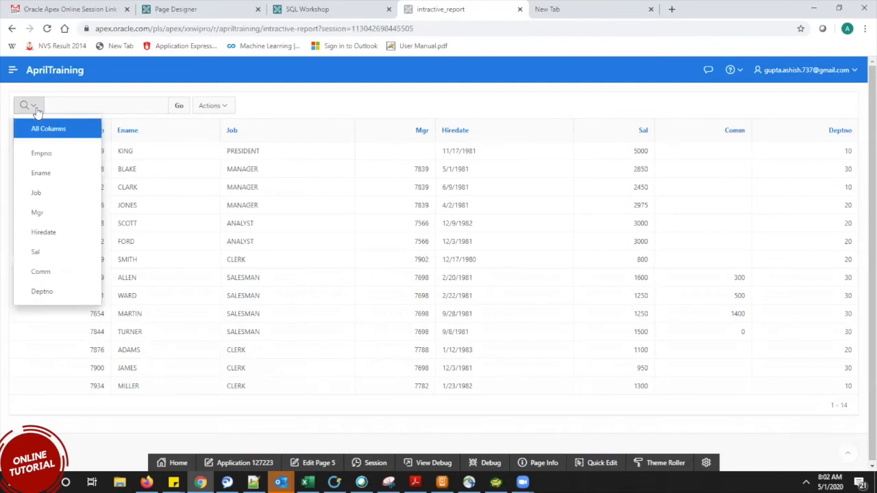
left_click(37, 111)
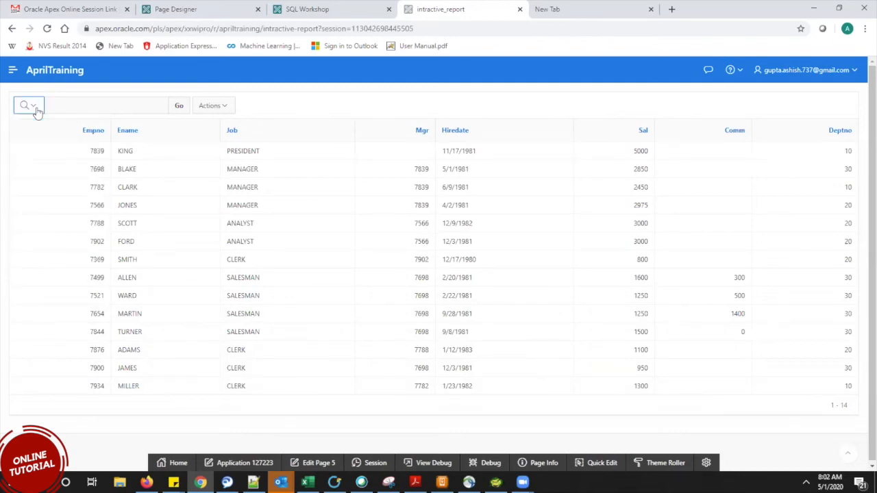
left_click(225, 108)
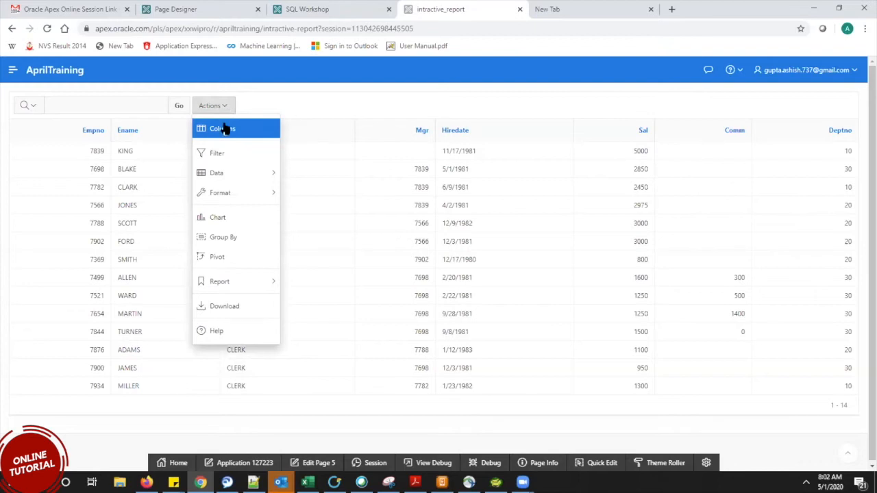
left_click(233, 131)
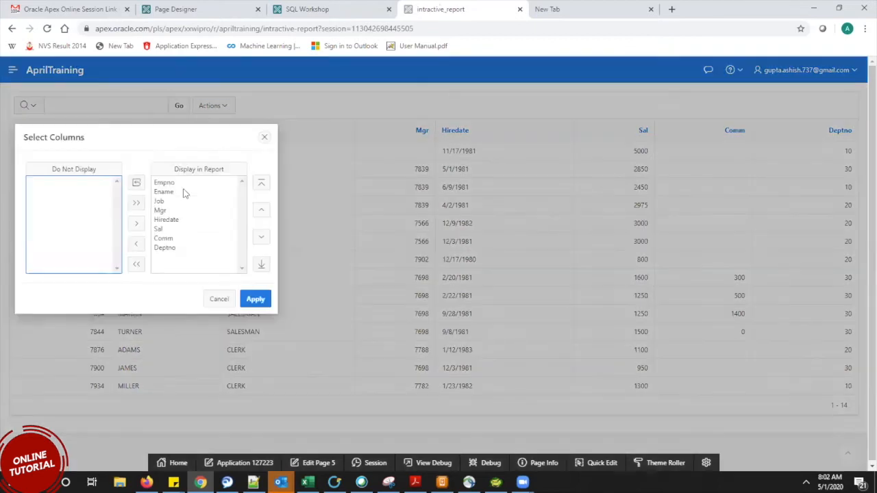
left_click_drag(150, 147, 474, 180)
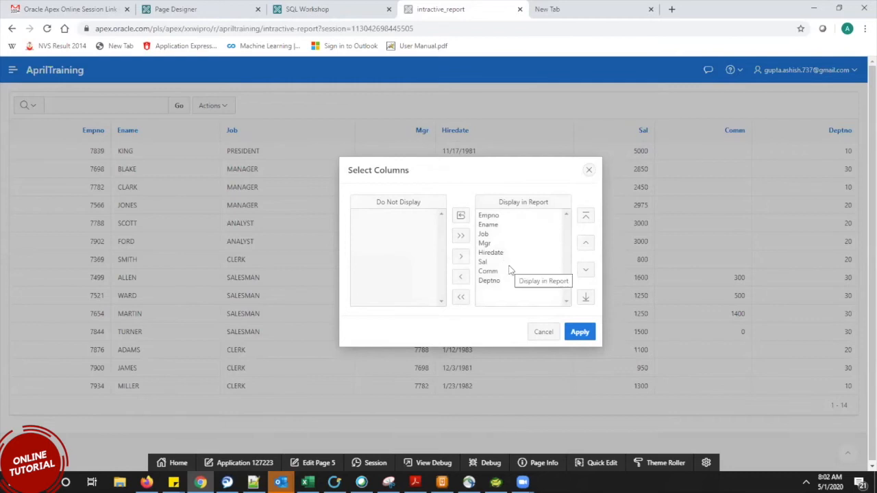
left_click(588, 170)
left_click(306, 6)
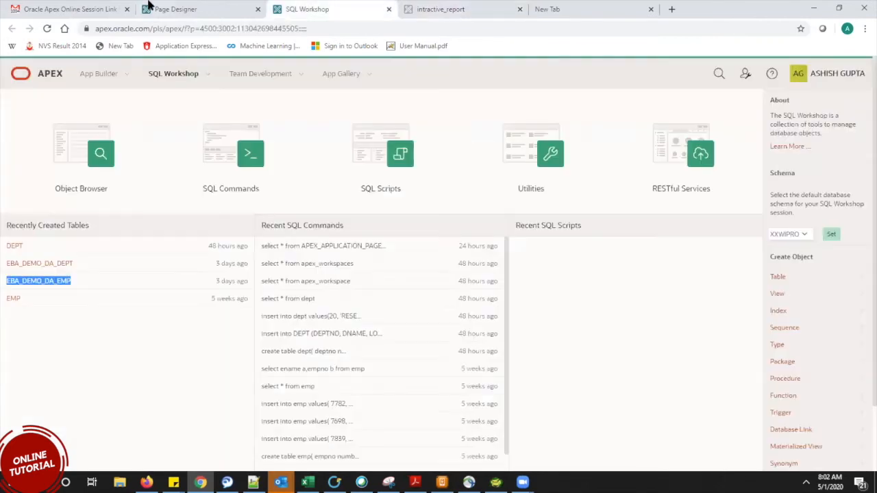
Confirm EMPNO's column type remains Plain Text, then return to the running report.
left_click(233, 7)
left_click(98, 243)
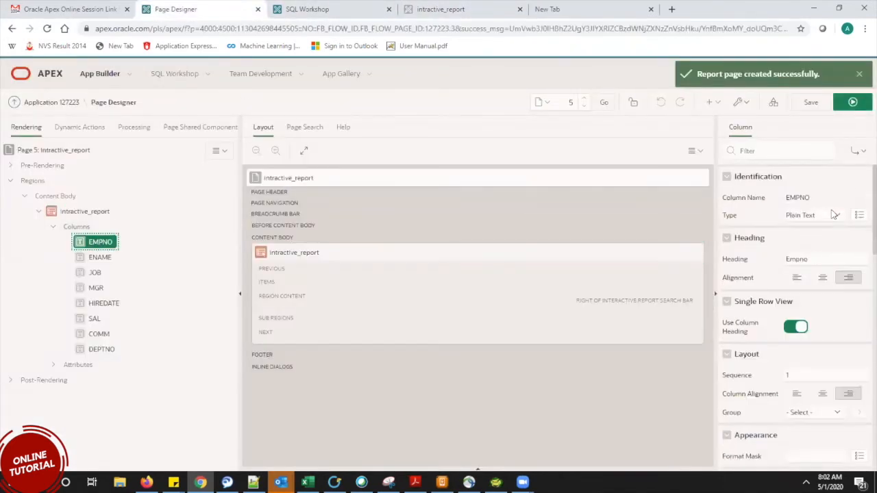
left_click(833, 213)
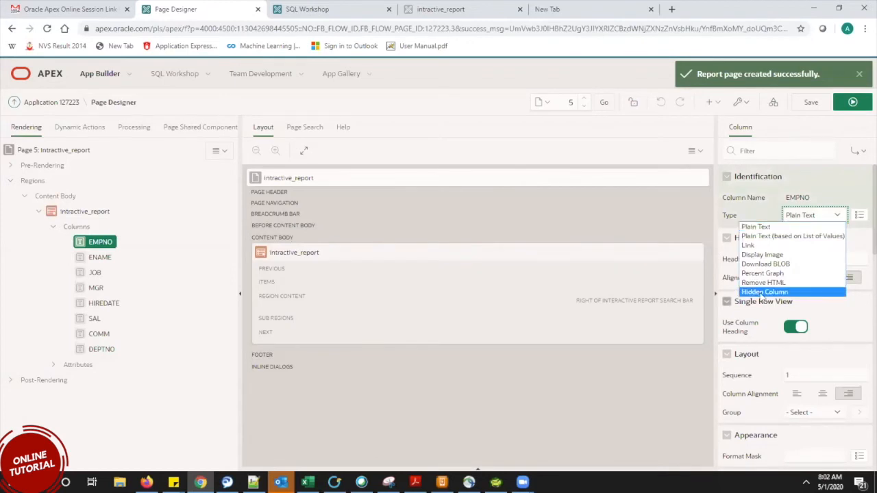
left_click(800, 186)
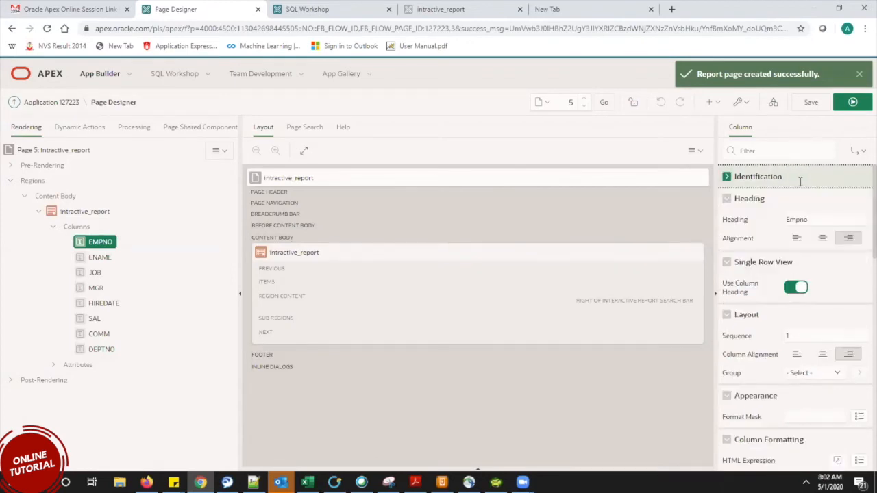
left_click(726, 176)
left_click(378, 8)
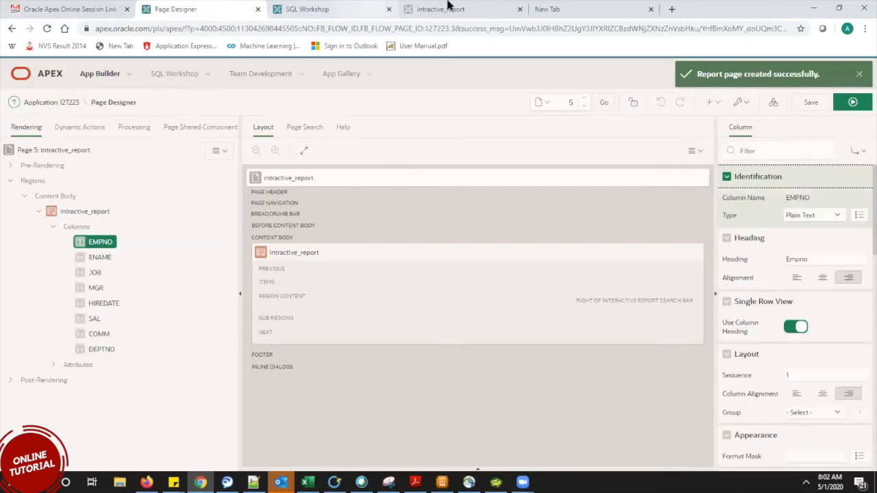
left_click(445, 11)
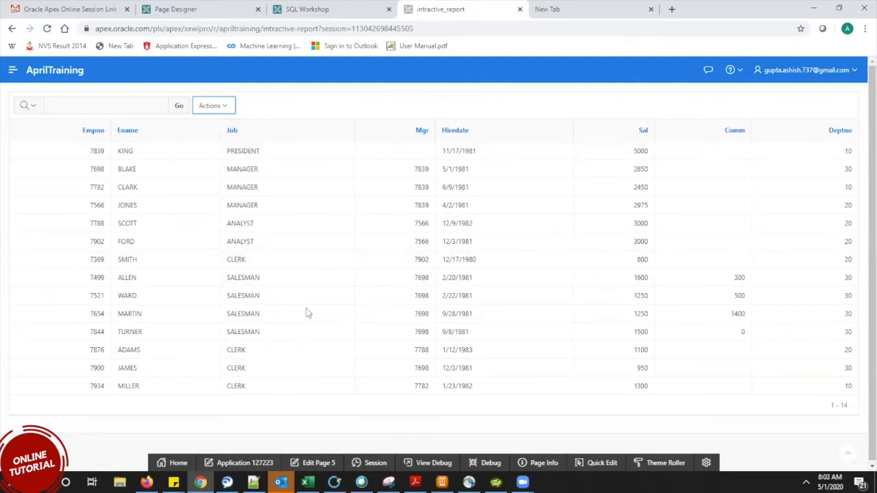
Move Comm to Do Not Display in the Columns dialog and apply.
left_click(226, 109)
left_click(226, 128)
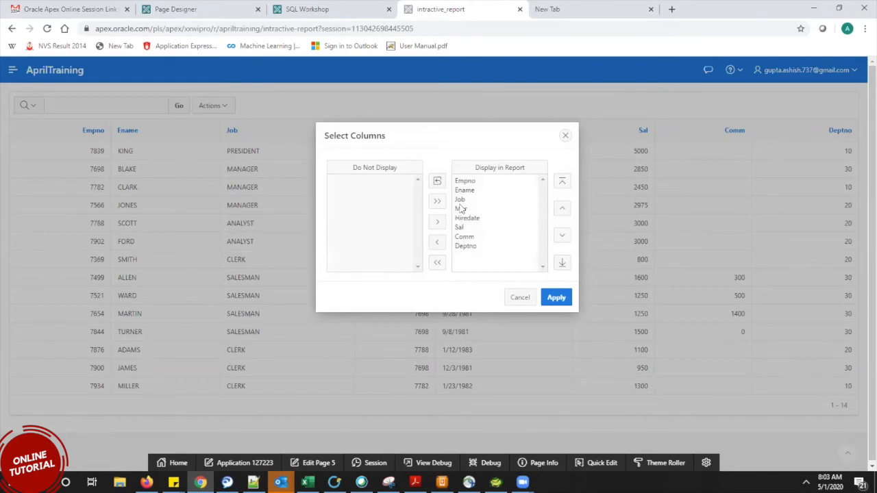
left_click(464, 237)
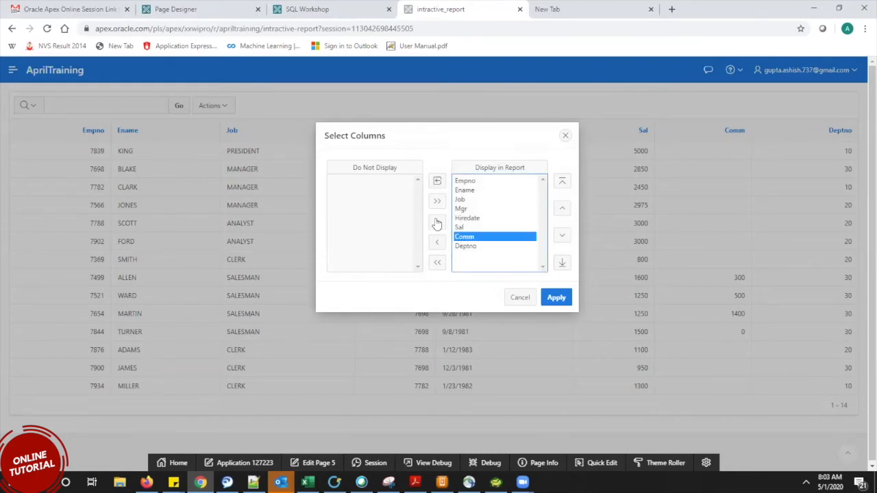
left_click(436, 242)
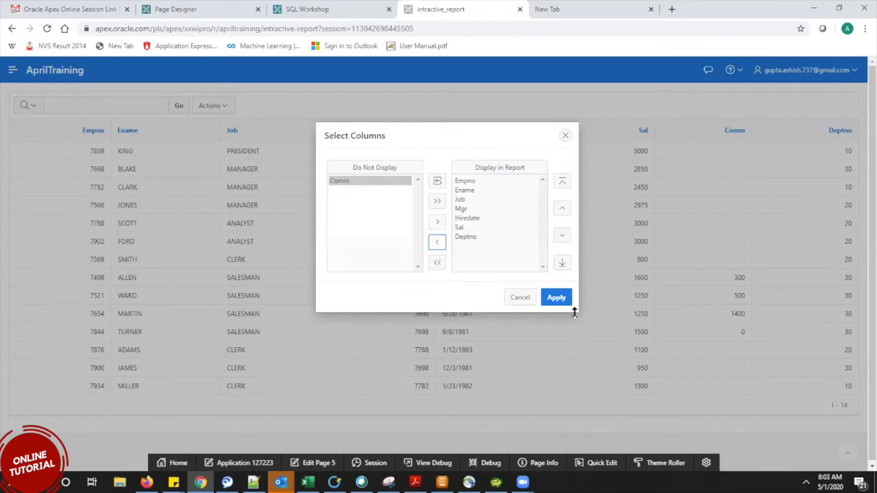
left_click(555, 298)
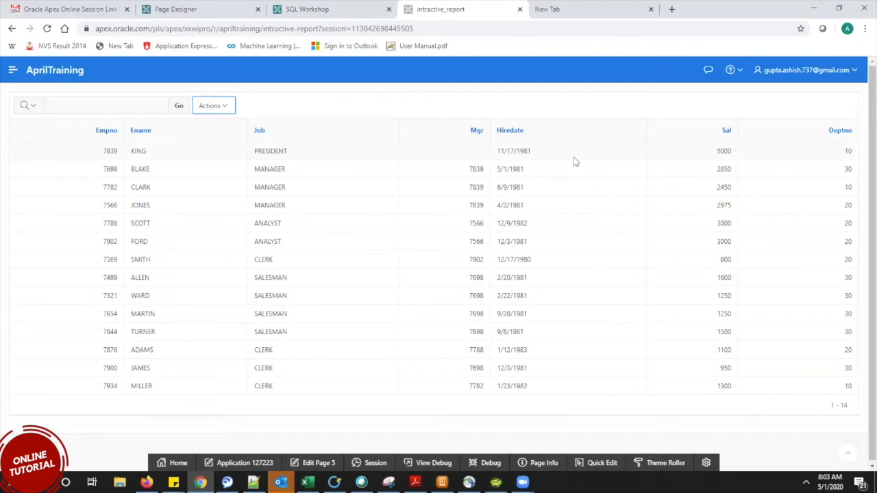
Save the current layout As Default Report Settings, keeping Primary as the default report.
left_click(224, 106)
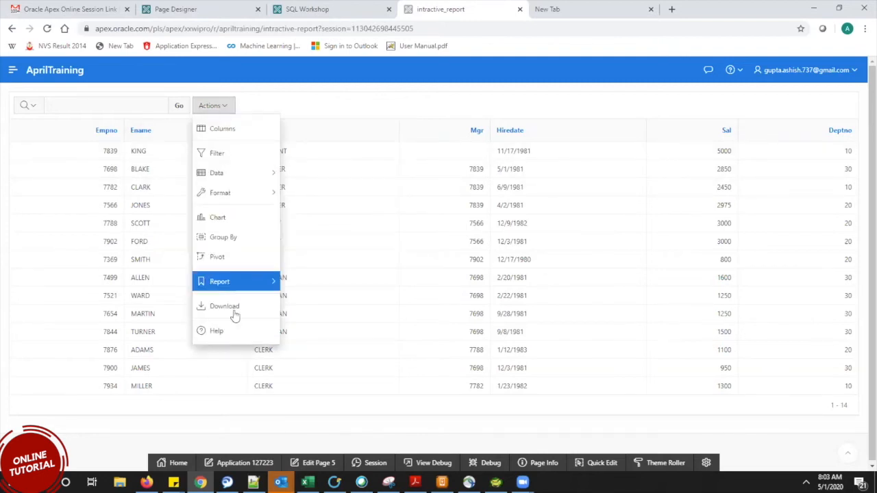
mouse_move(230, 283)
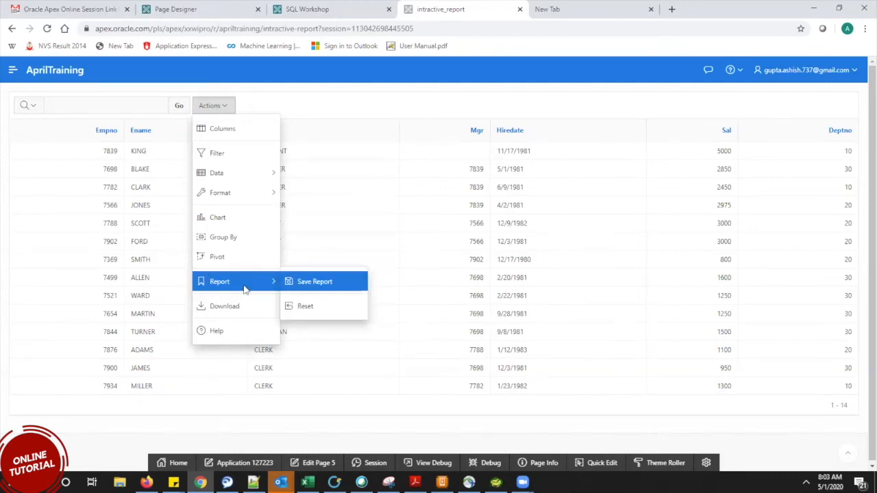
left_click(326, 281)
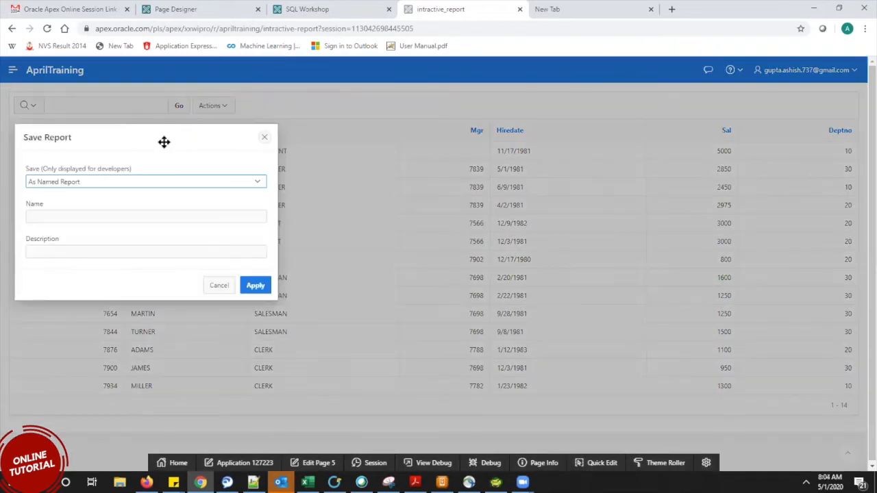
left_click_drag(165, 144, 515, 113)
left_click(503, 158)
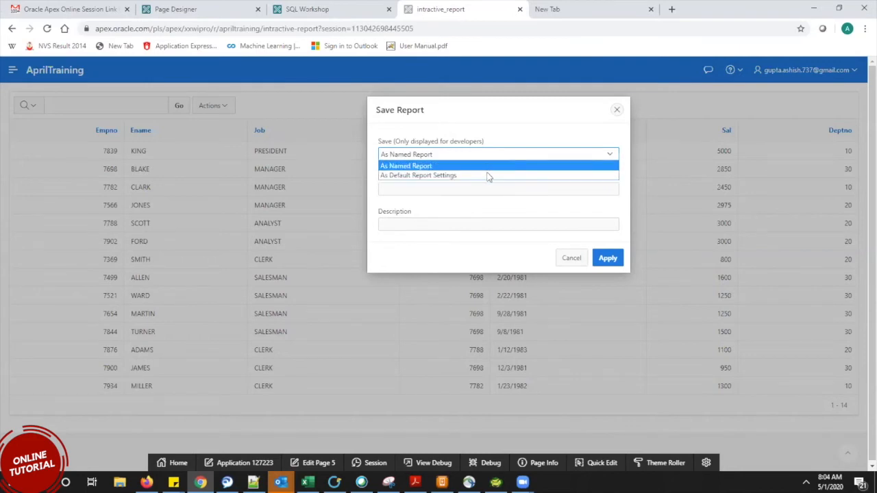
left_click(418, 176)
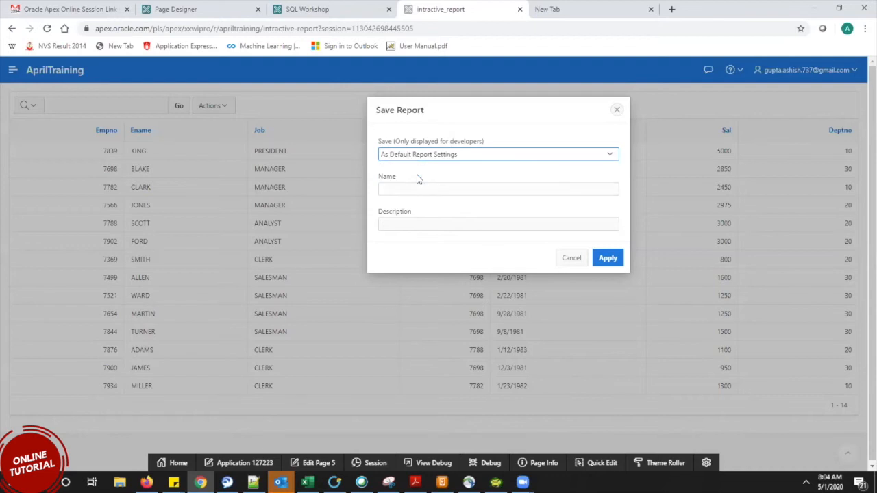
left_click_drag(174, 129, 592, 105)
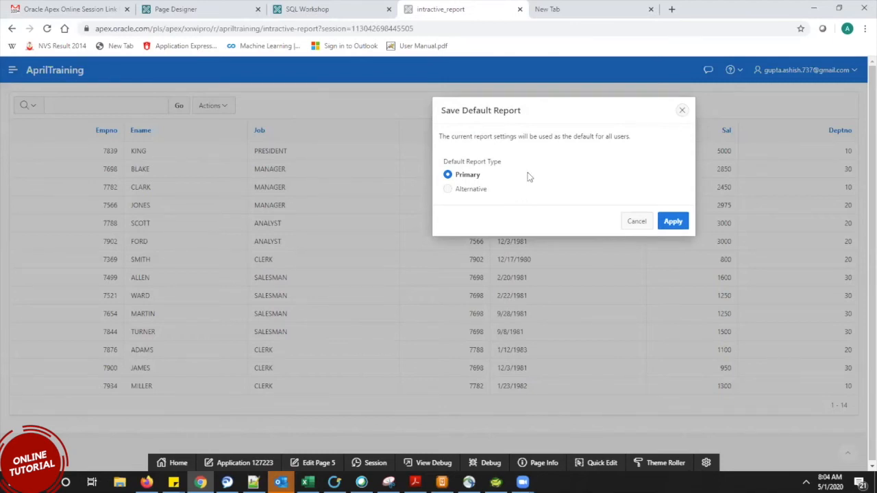
left_click(673, 221)
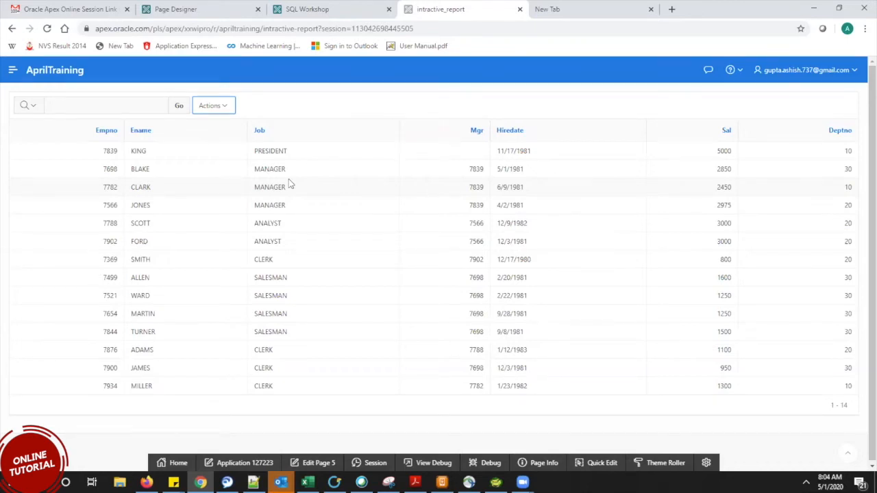
Move Job through Deptno to Do Not Display, leaving only Empno and Ename.
left_click(231, 109)
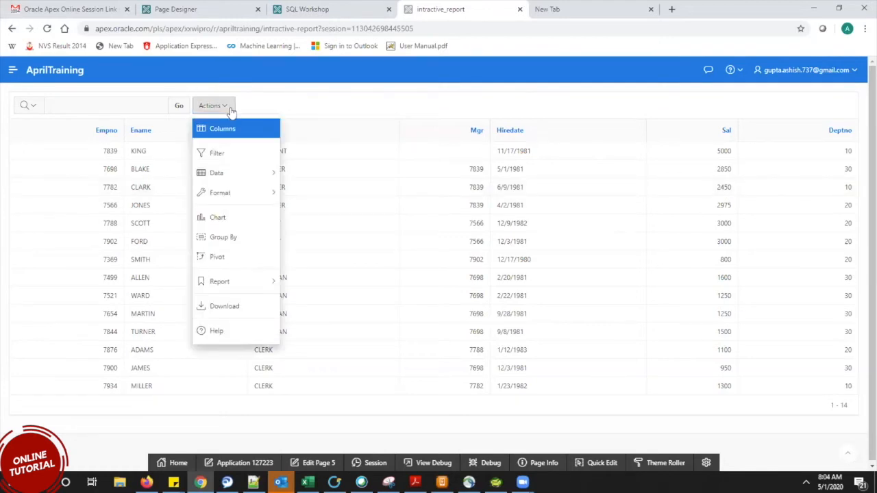
left_click(233, 130)
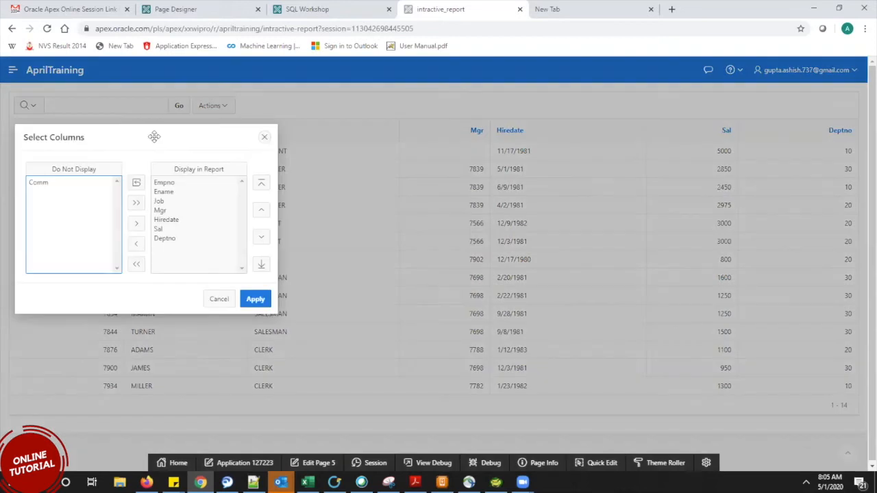
left_click_drag(152, 134, 507, 187)
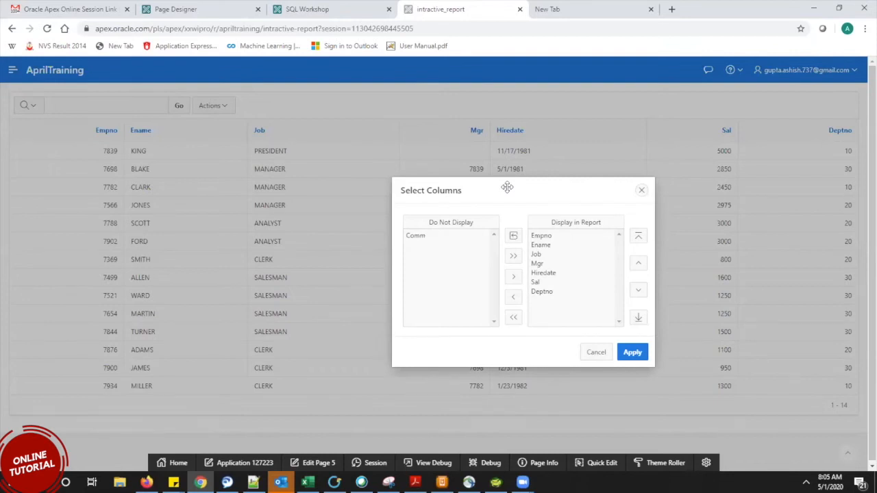
left_click(538, 255)
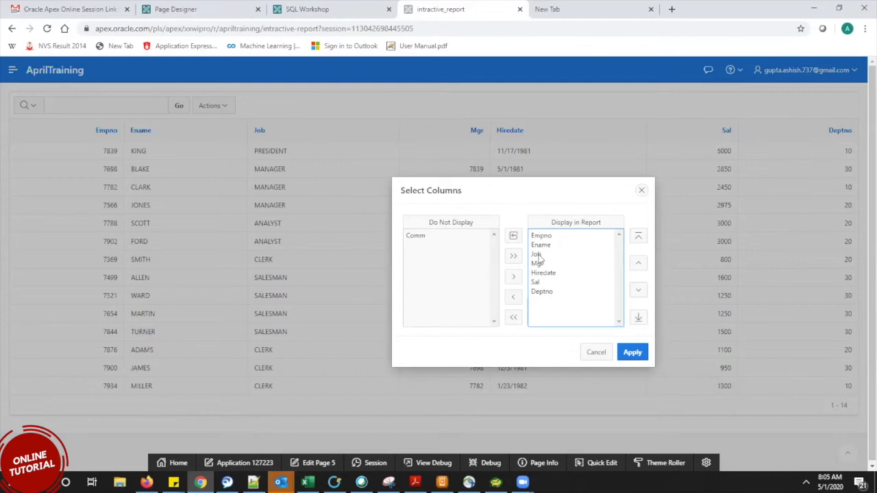
left_click(538, 255)
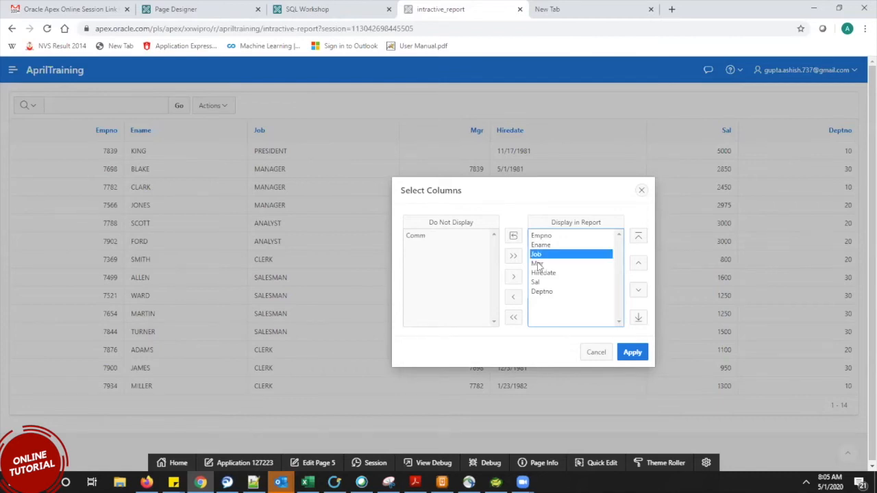
key("shift+Down")
key("shift+Down")
key("shift+Down")
key("shift+Down")
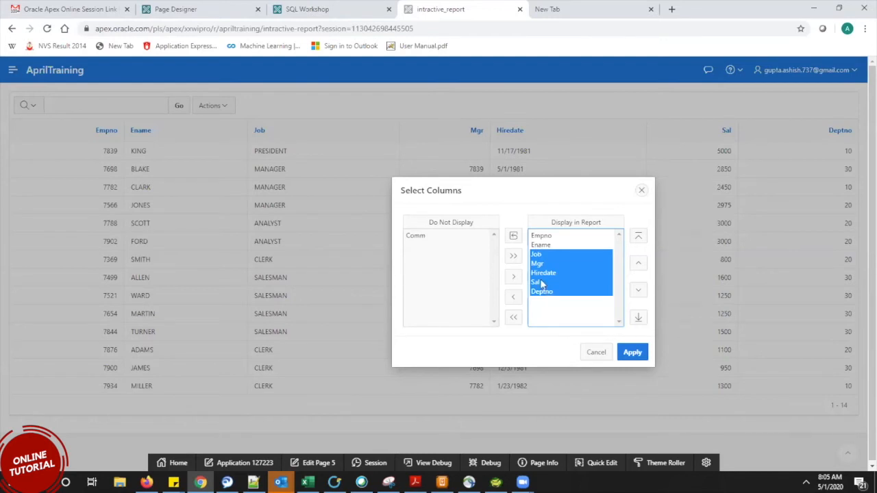
left_click(514, 296)
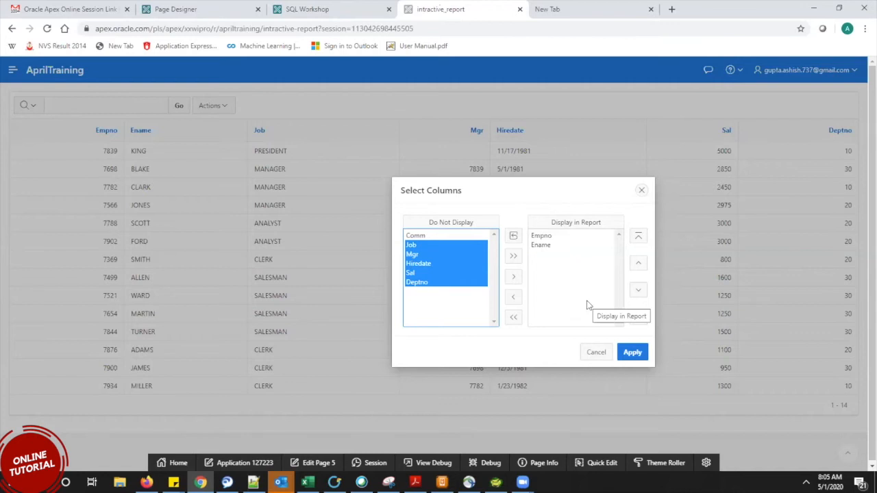
left_click(631, 355)
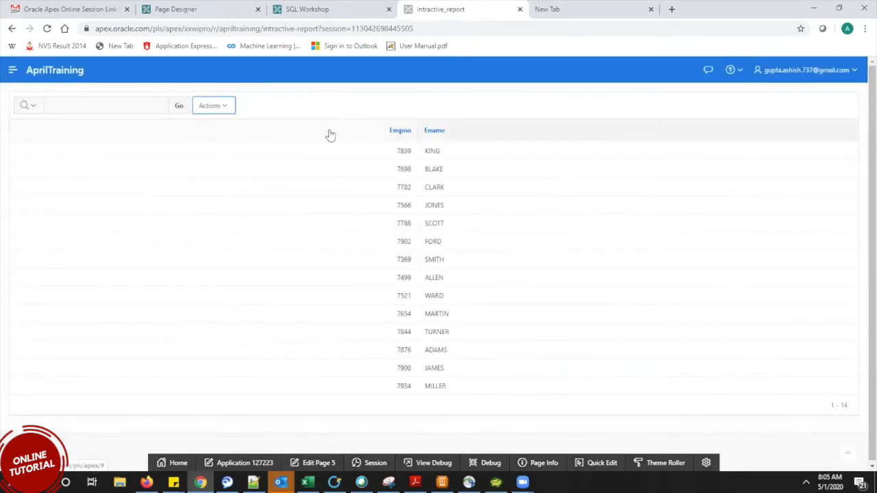
Open the Save Report dialog from Actions > Report, leaving the save type unchanged.
left_click(220, 105)
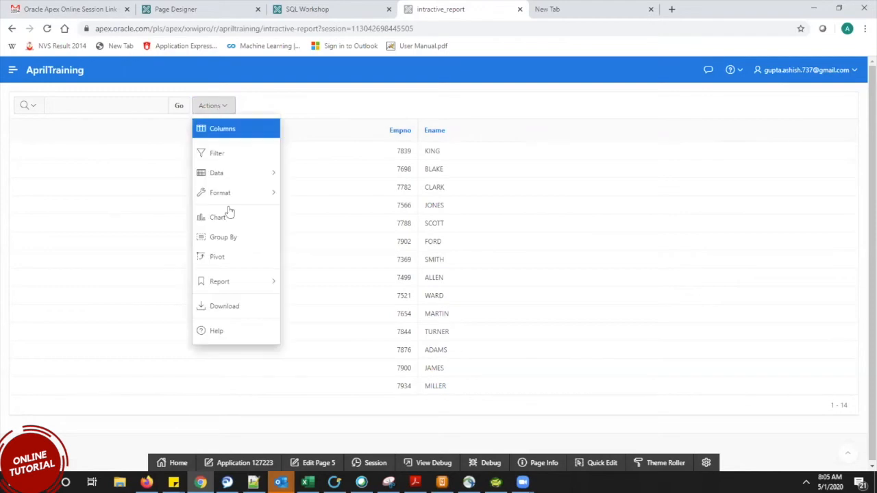
mouse_move(233, 282)
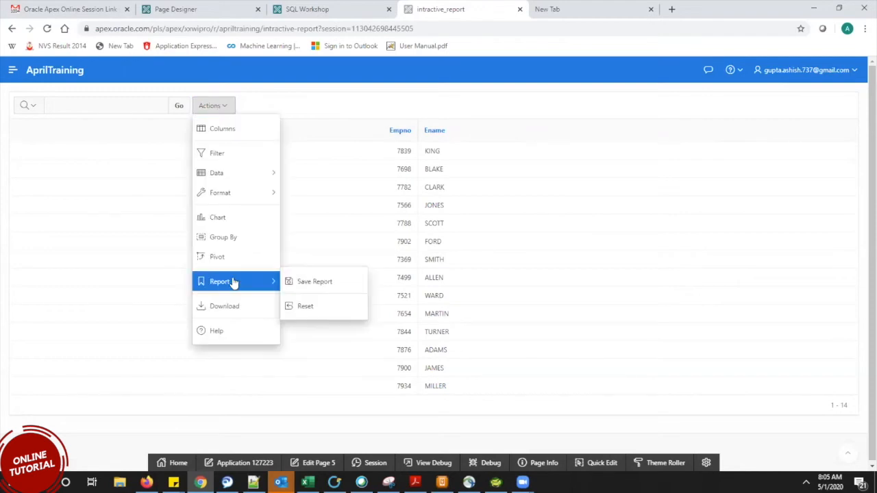
left_click(305, 281)
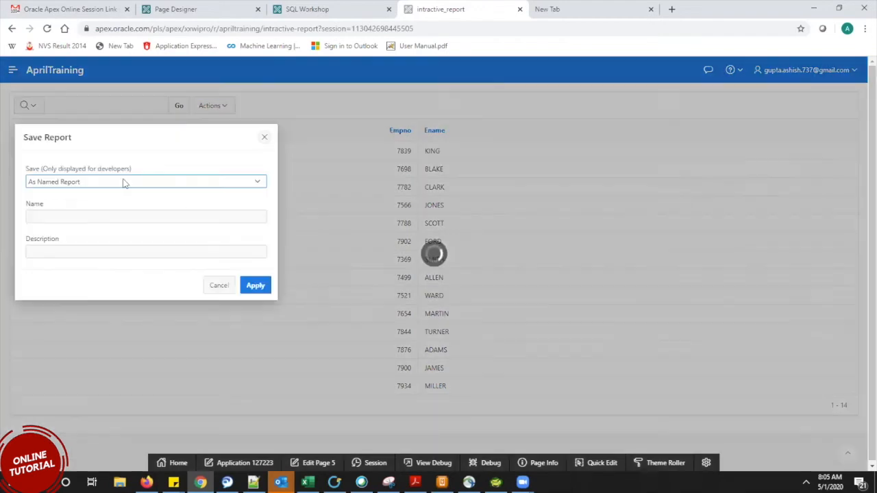
left_click_drag(149, 141, 608, 133)
left_click(606, 176)
left_click(606, 176)
left_click(585, 178)
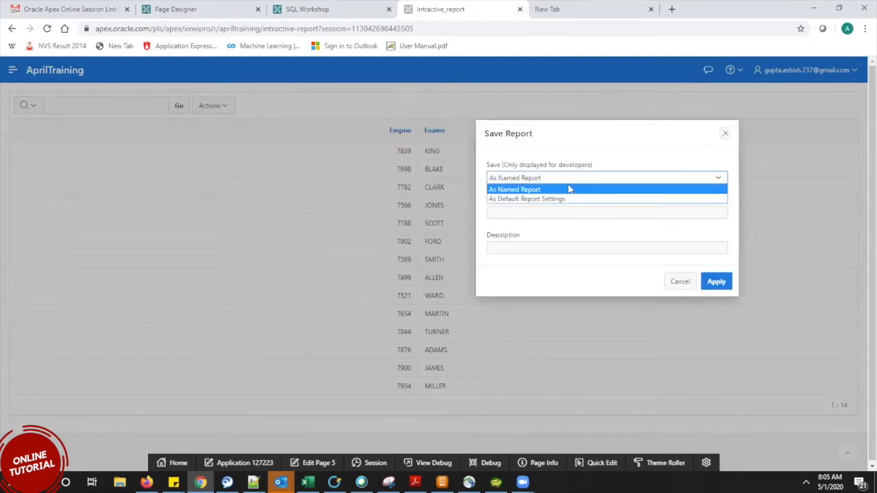
left_click(572, 190)
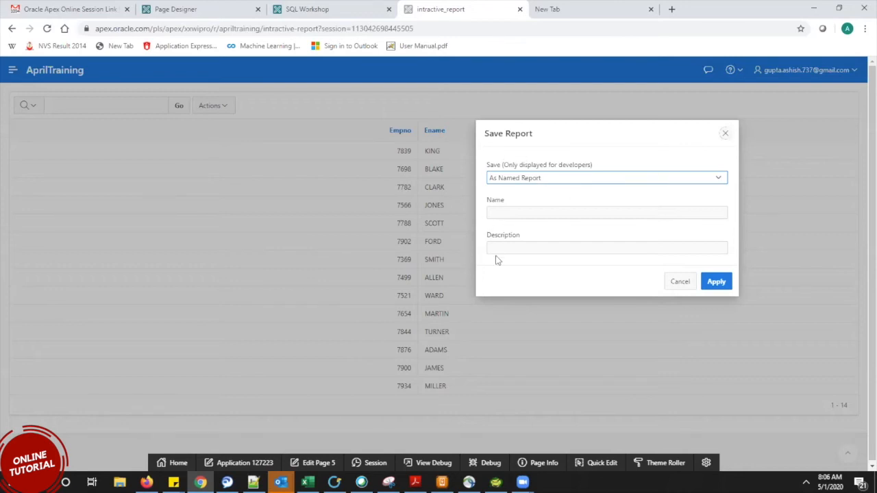
Choose As Default Report Settings, then cancel the Save Default Report dialog.
left_click(539, 183)
left_click(534, 199)
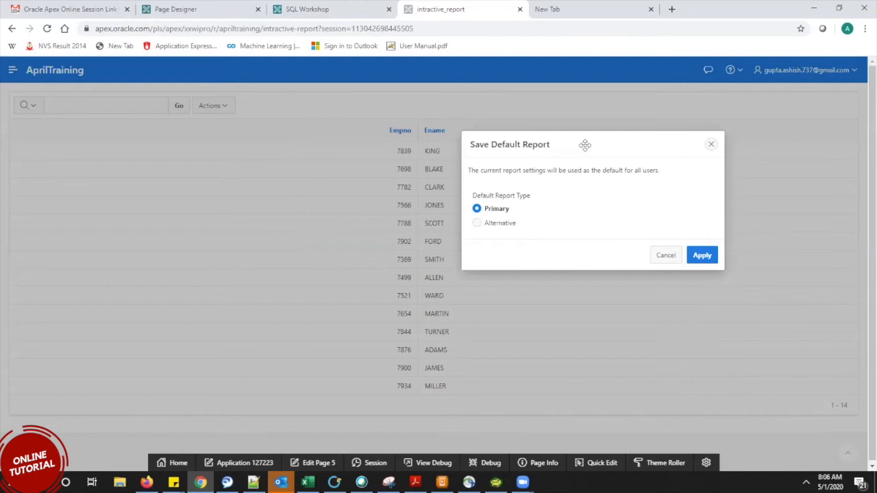
left_click(665, 259)
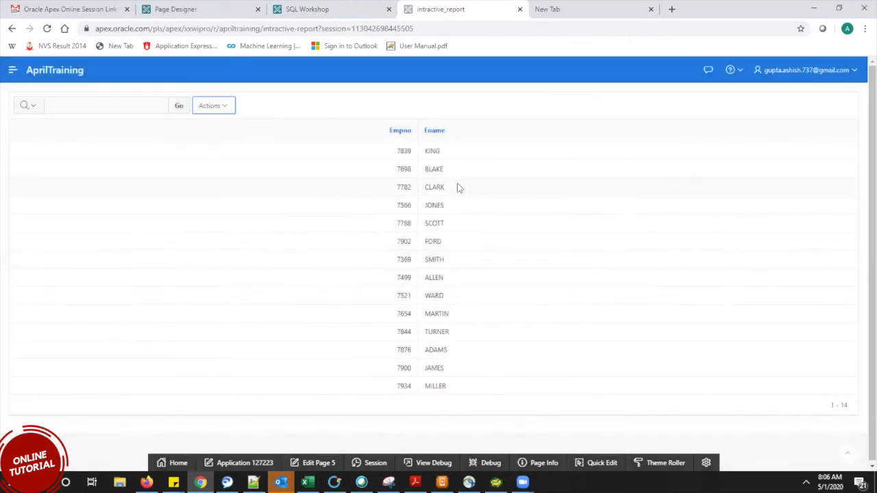
left_click(211, 105)
Save the Empno/Ename view as a private named report called 'ashish'.
mouse_move(241, 287)
left_click(348, 285)
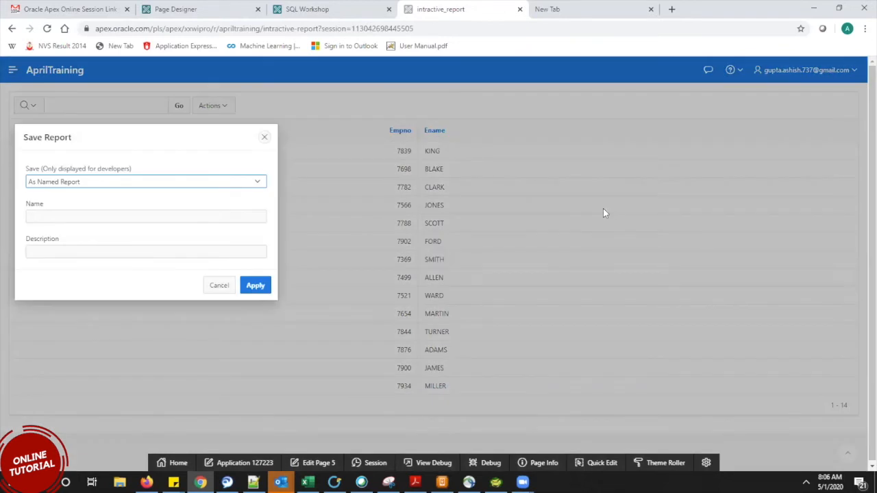
left_click_drag(181, 136, 626, 121)
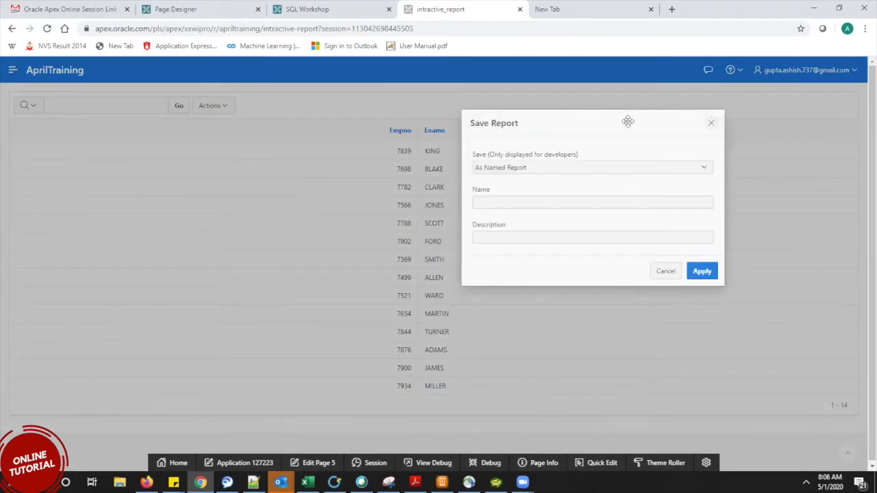
left_click(548, 171)
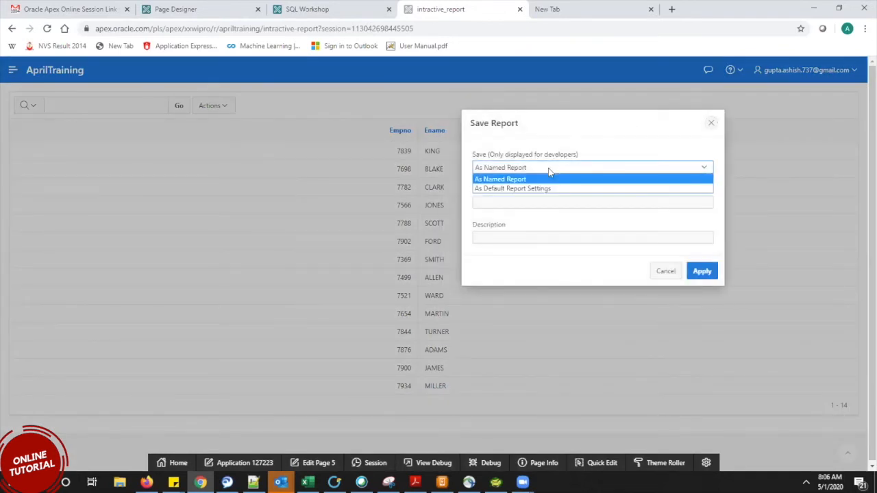
left_click(508, 180)
left_click(505, 201)
type("ashish")
left_click(712, 269)
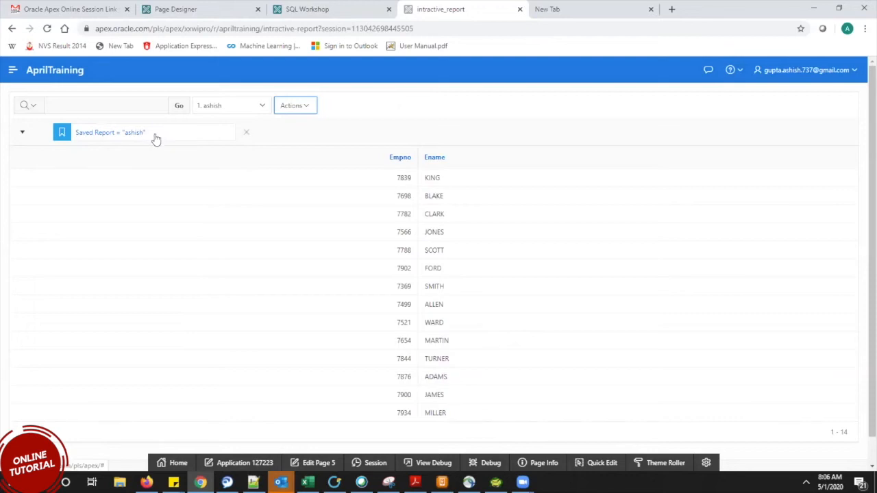
left_click(241, 107)
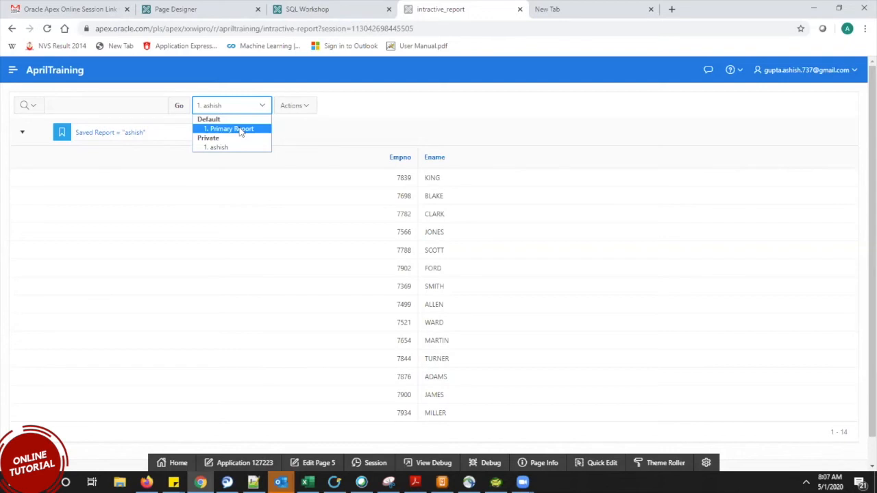
Switch to the Primary Report, then back to the ashish saved report.
left_click(240, 130)
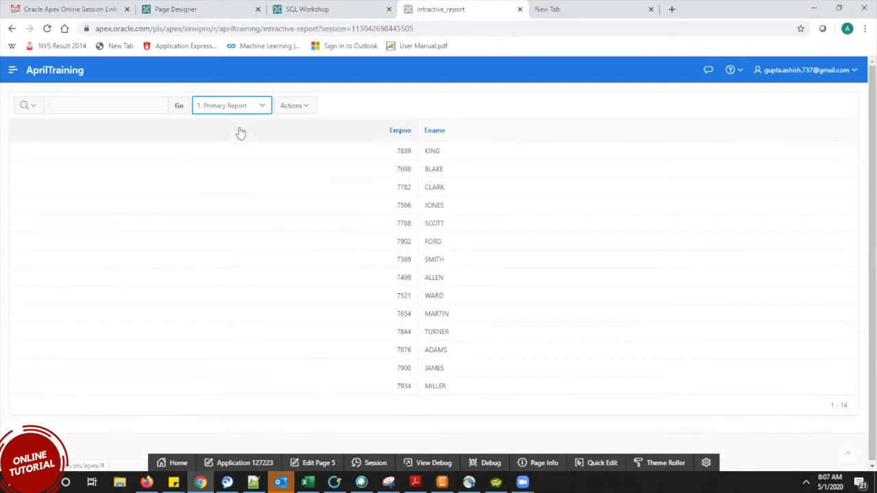
left_click(241, 103)
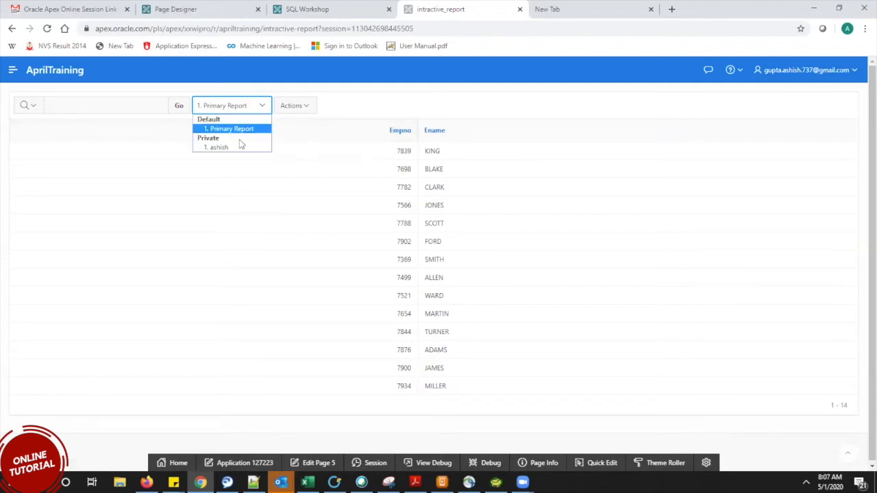
left_click(239, 129)
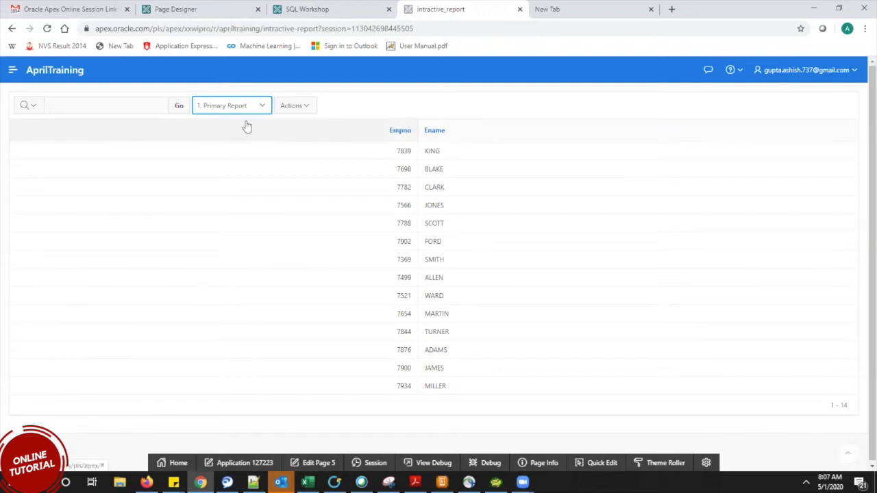
left_click(261, 107)
left_click(245, 145)
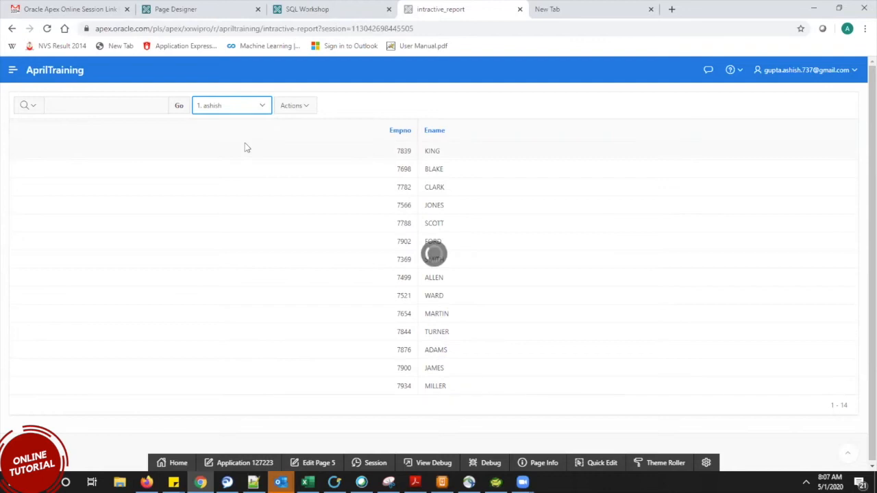
Cancel deleting the ashish report and reselect the Primary Report.
left_click(247, 134)
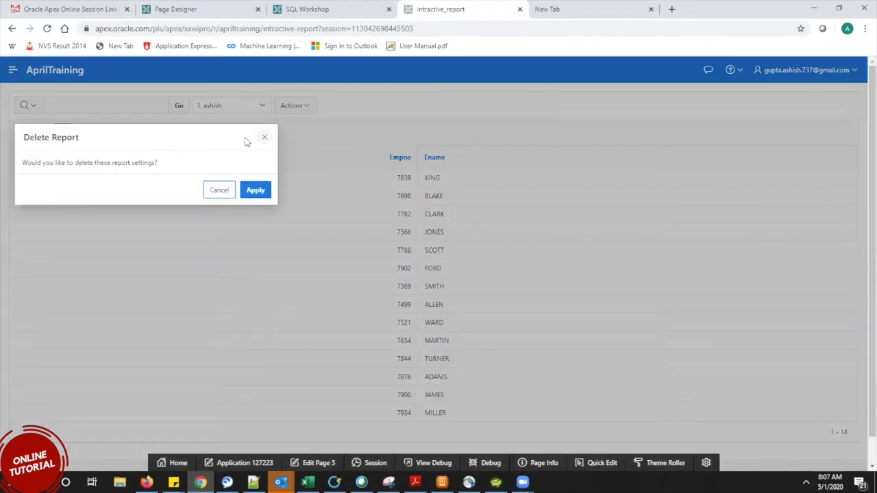
left_click(212, 190)
left_click(259, 104)
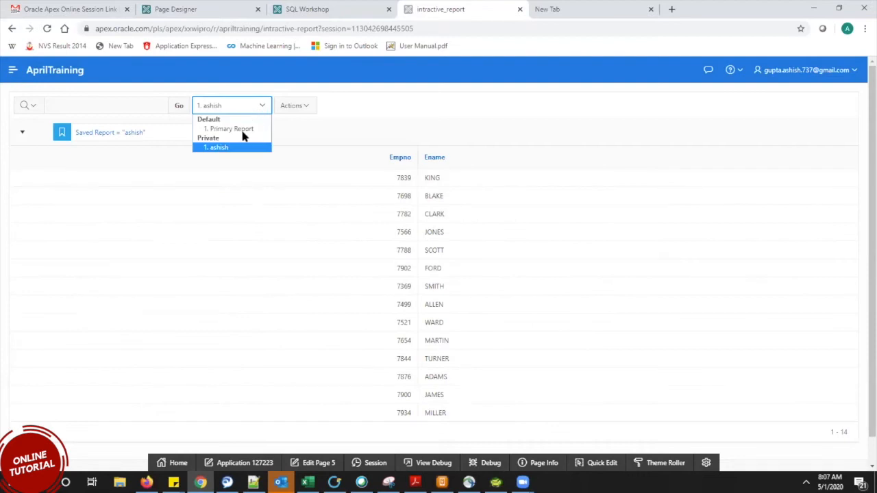
left_click(242, 130)
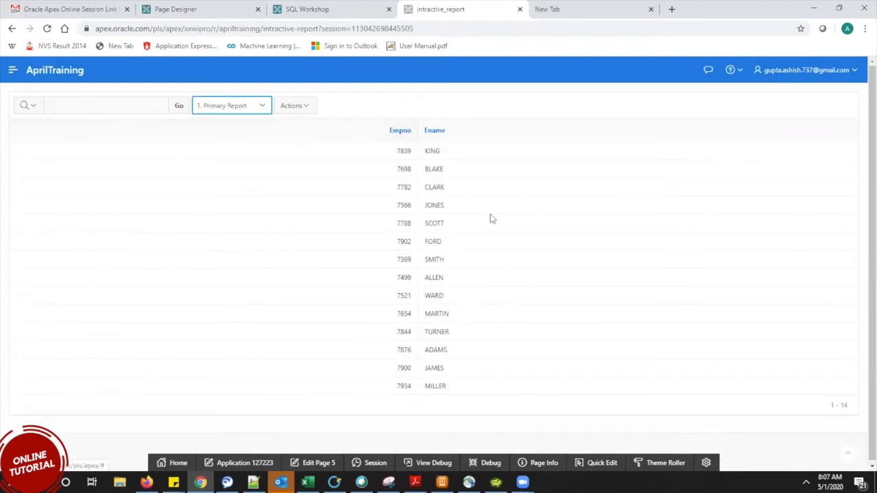
Add Comm, Deptno, Hiredate, Job, Mgr and Sal to the Primary Report's displayed columns.
left_click(284, 107)
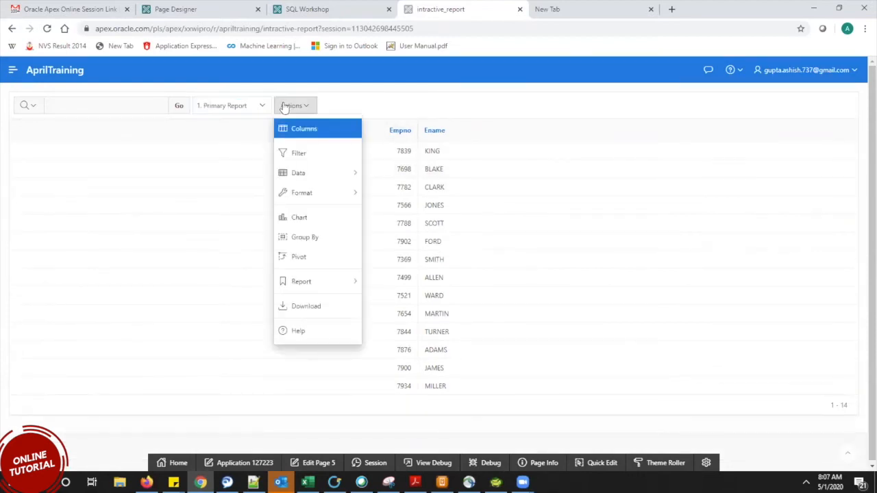
left_click(304, 135)
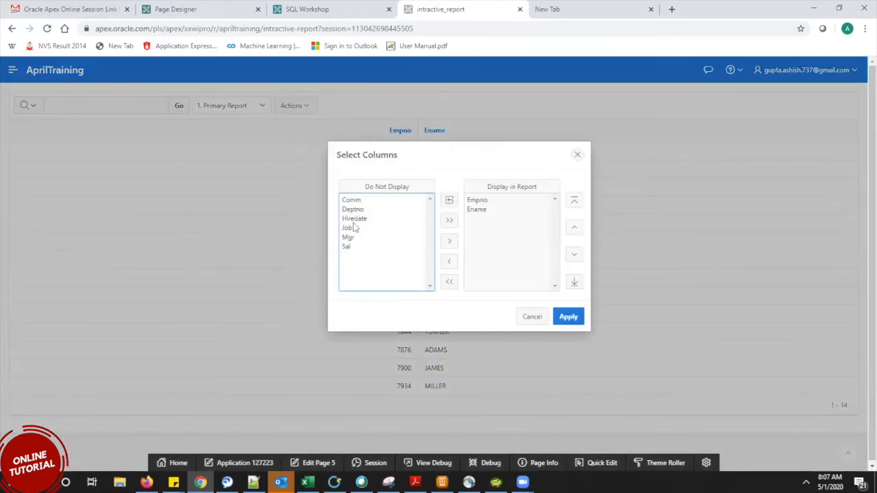
left_click_drag(354, 219, 351, 267)
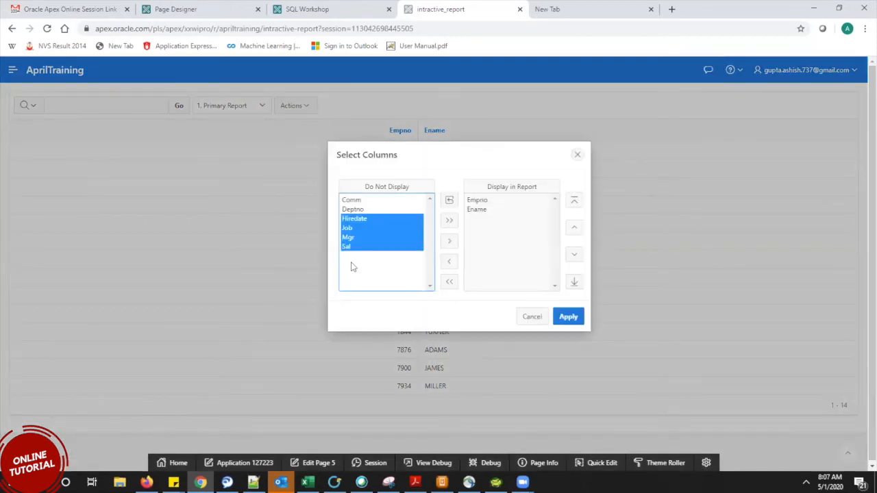
left_click(450, 220)
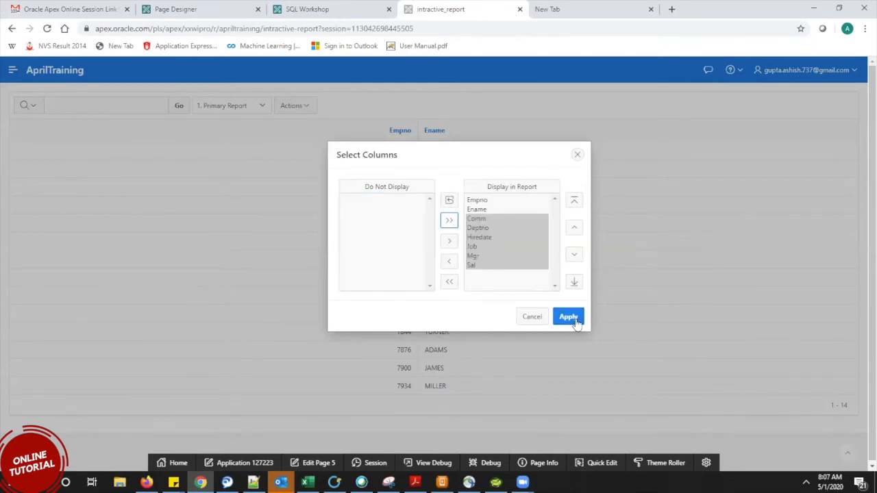
left_click(568, 317)
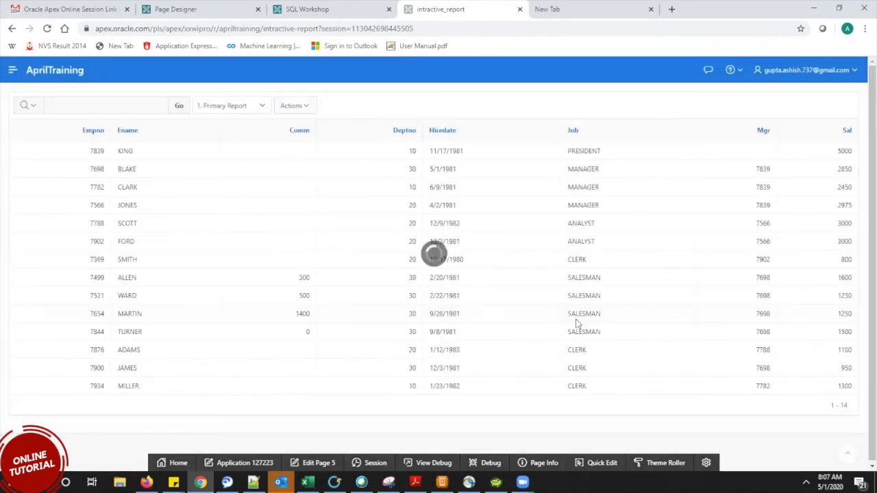
left_click(237, 103)
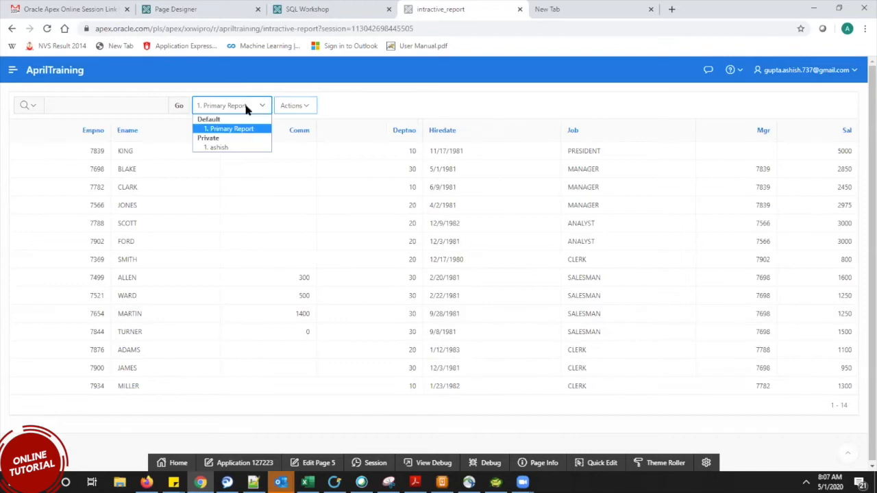
left_click(243, 147)
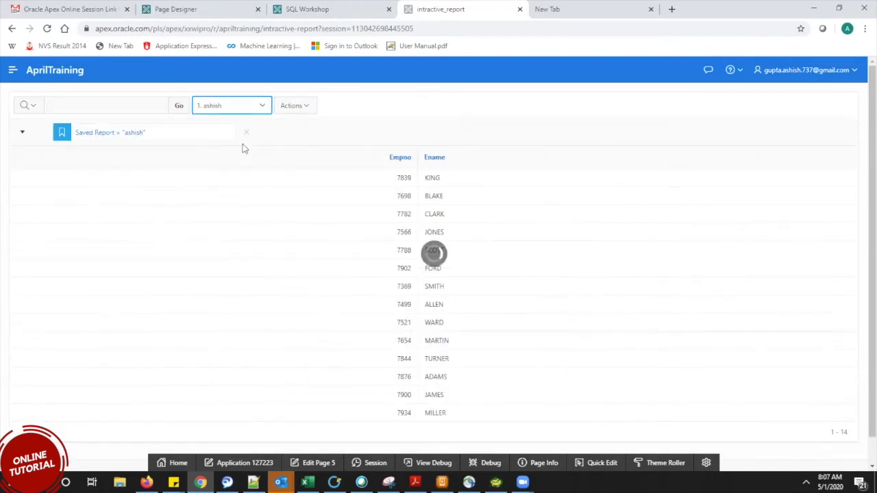
left_click(228, 108)
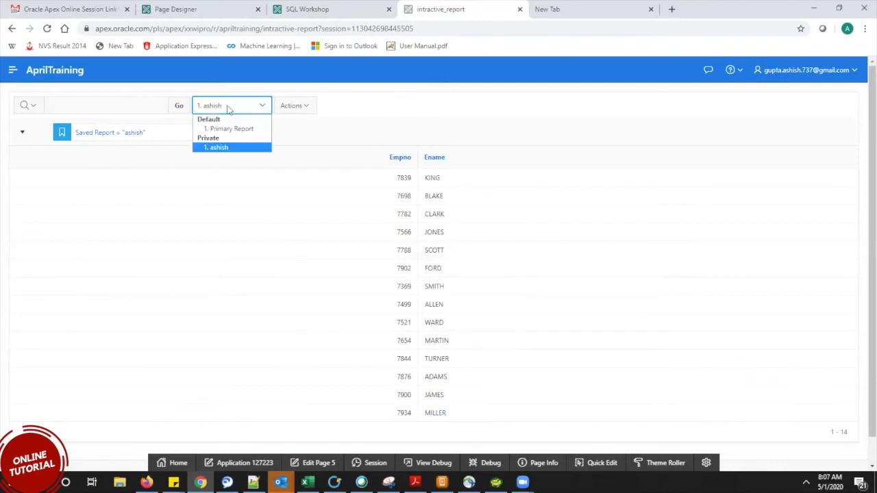
left_click(224, 129)
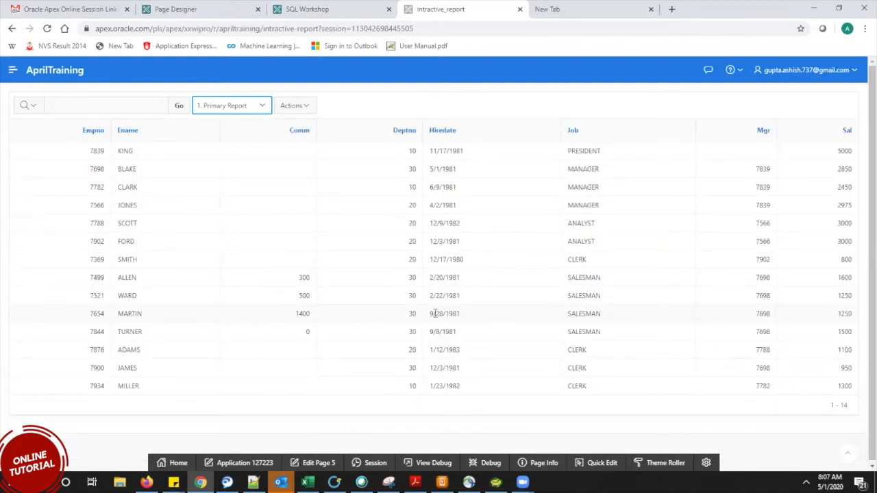
left_click(228, 108)
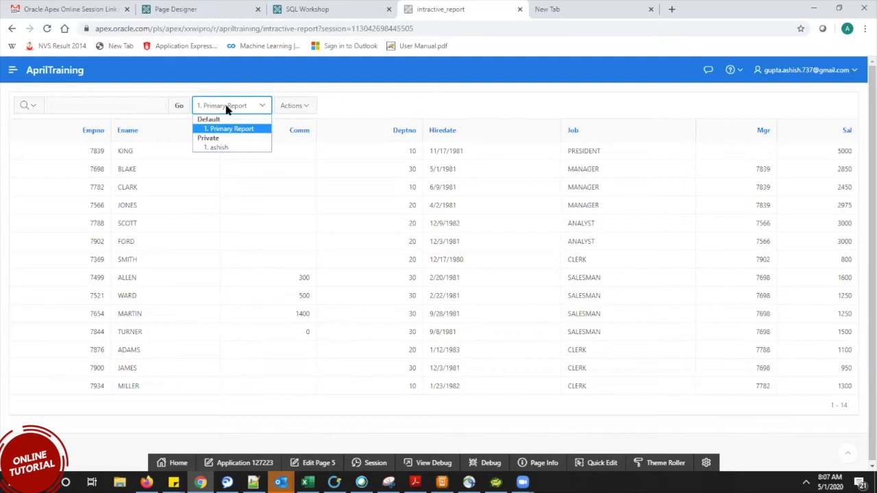
left_click(218, 148)
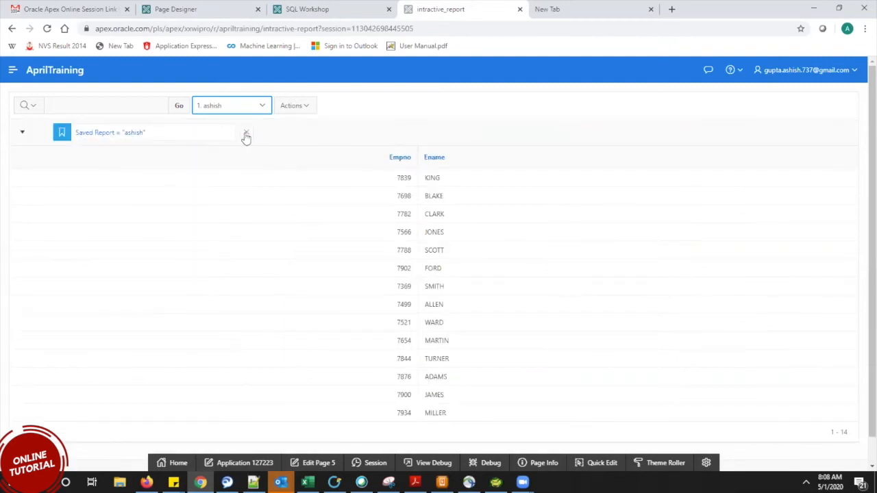
left_click_drag(358, 217, 250, 141)
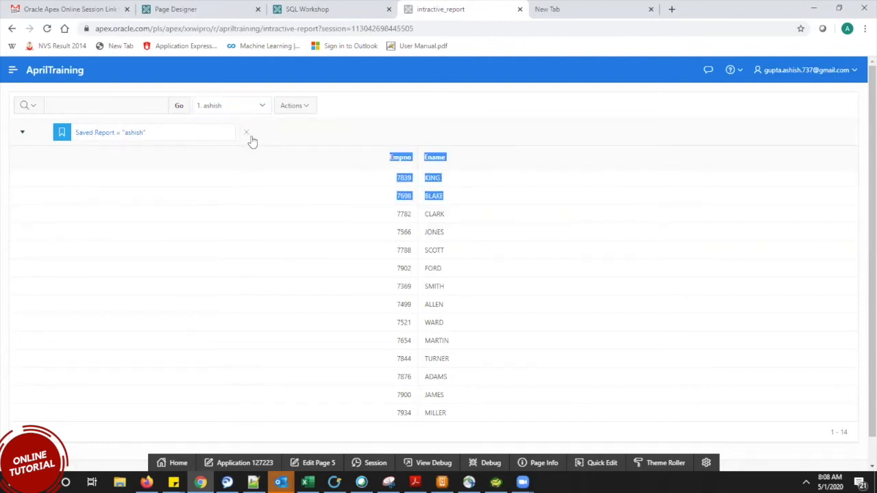
left_click(235, 106)
left_click(231, 129)
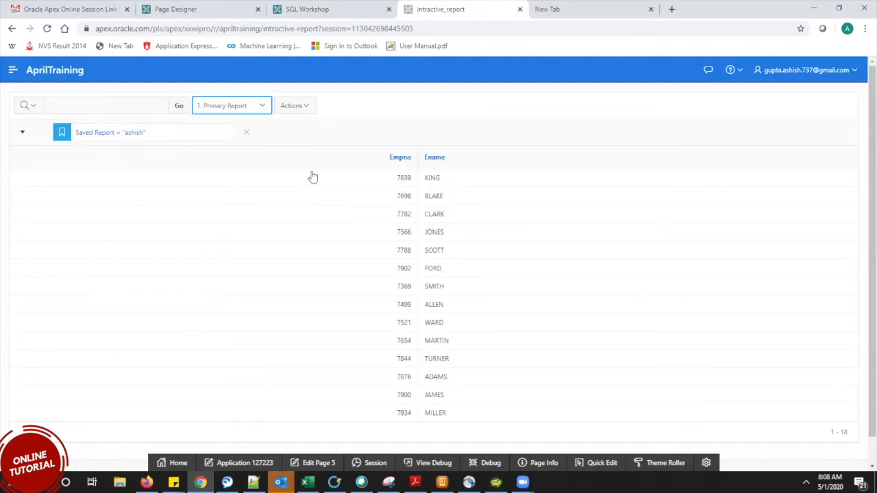
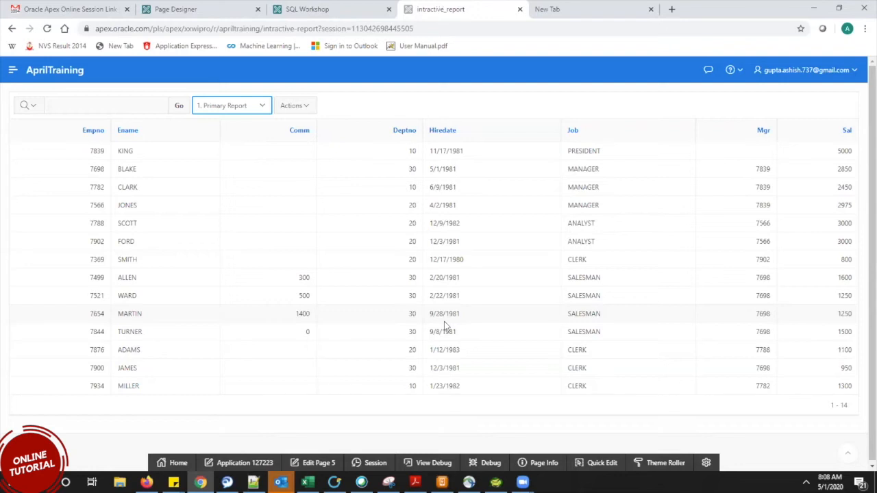
Switch to the ashish saved report and highlight the Empno values 7839 and 7698.
double_click(88, 152)
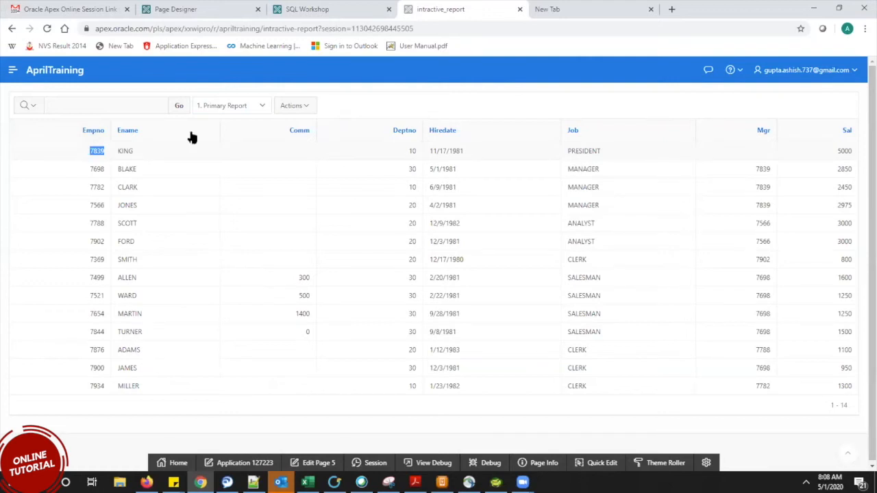
left_click(230, 108)
left_click(231, 147)
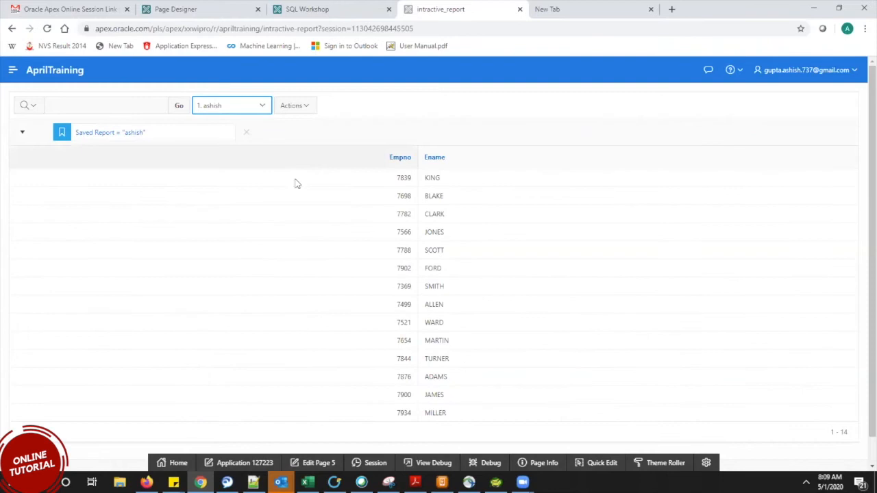
double_click(413, 180)
left_click(454, 182)
double_click(426, 179)
double_click(404, 197)
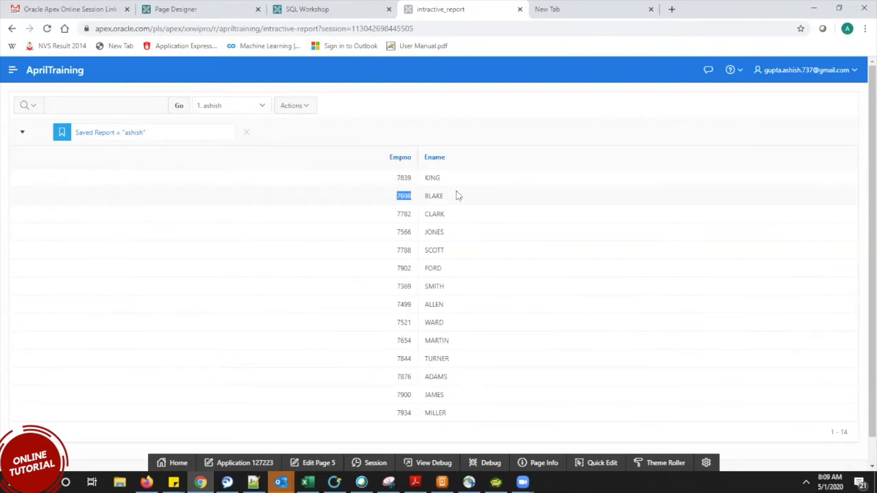
Highlight the BLAKE, CLARK and JONES entries in the ashish report grid.
double_click(412, 198)
left_click_drag(395, 217, 426, 216)
double_click(425, 216)
left_click_drag(361, 235, 387, 232)
left_click(474, 235)
left_click(460, 230)
left_click_drag(461, 235, 400, 237)
left_click(379, 237)
Return to the Primary Report and highlight BLAKE's Deptno 30, hire date, MANAGER job and salary.
left_click(226, 108)
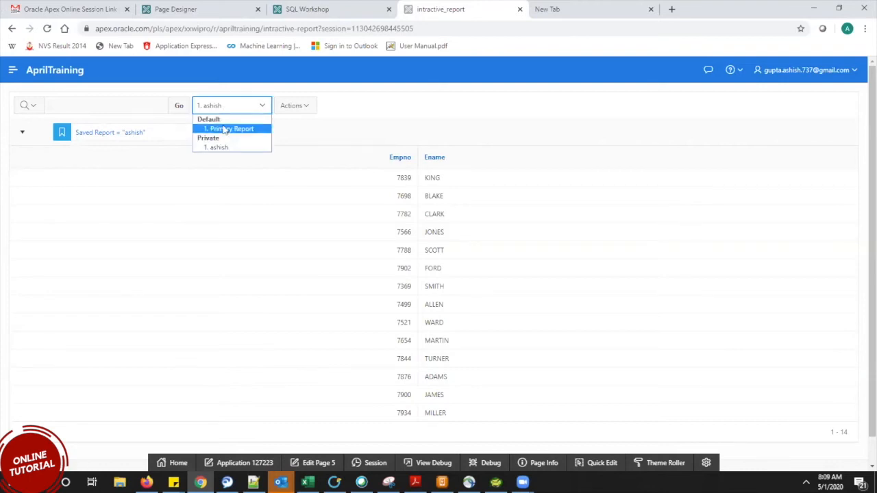
left_click(226, 129)
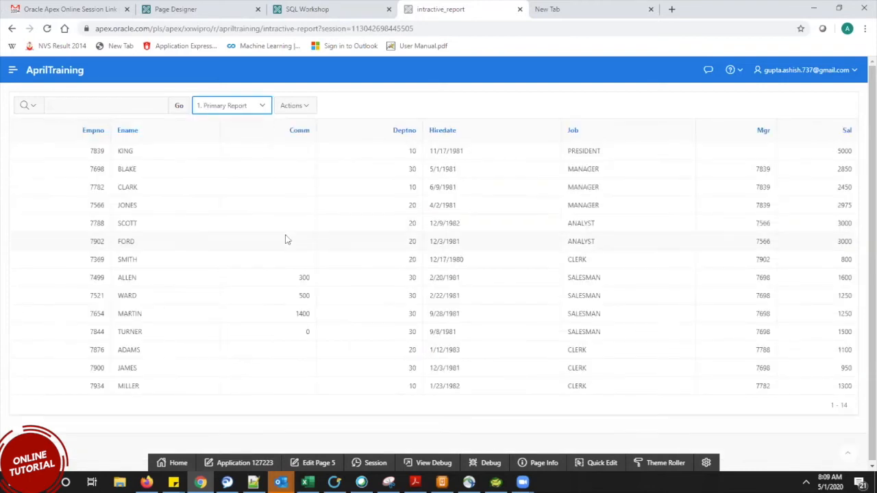
left_click_drag(80, 170, 104, 171)
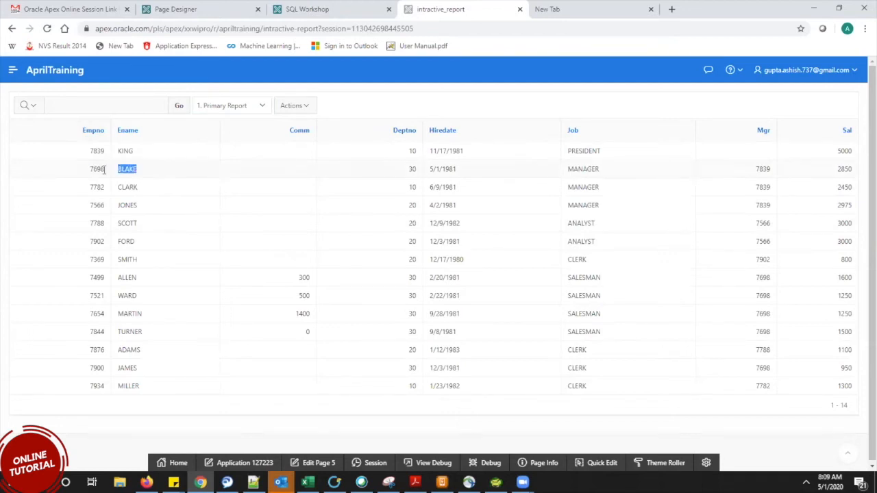
double_click(422, 171)
left_click(476, 171)
left_click_drag(367, 173, 466, 172)
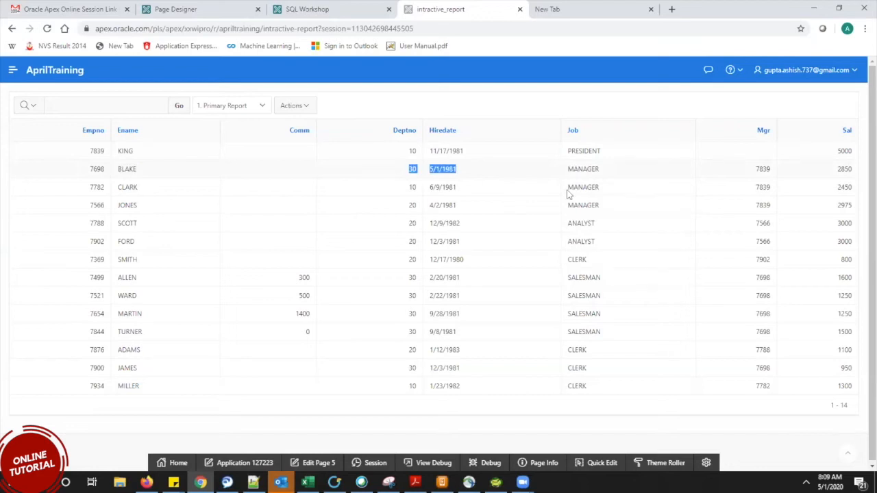
double_click(599, 169)
mouse_move(839, 171)
left_mouse_down()
mouse_move(831, 172)
mouse_move(852, 174)
left_mouse_up()
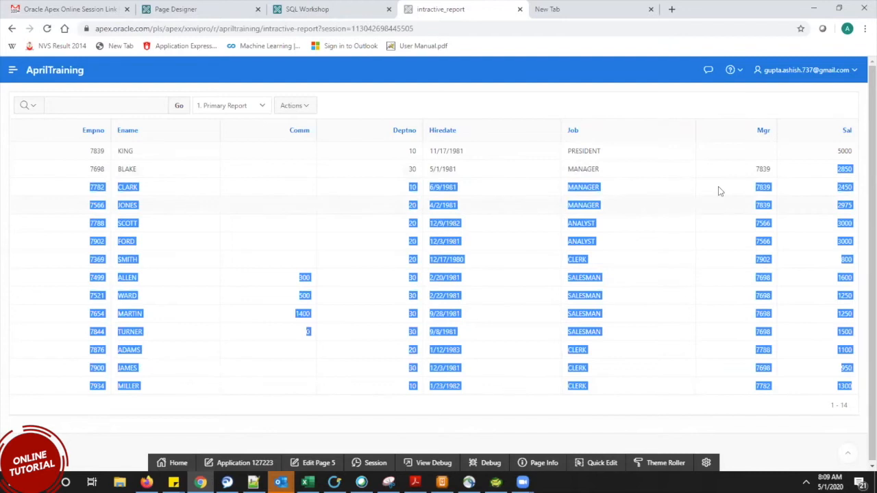
left_click(721, 295)
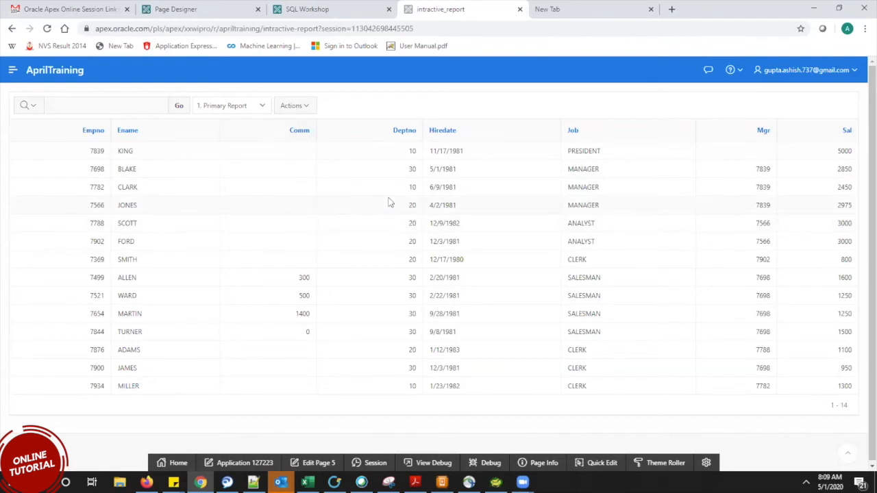
Bring up the Filter dialog from Actions, reposition it, then close it without filtering.
left_click(302, 110)
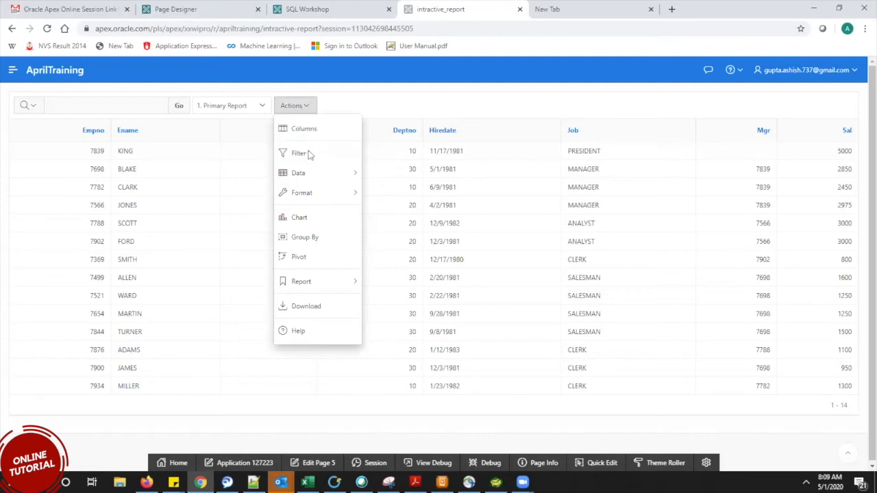
left_click(401, 111)
left_click(306, 108)
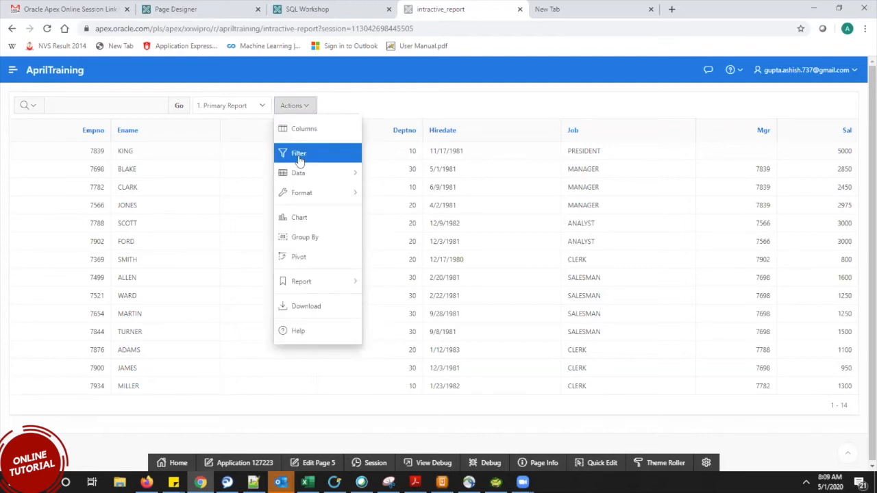
left_click(298, 157)
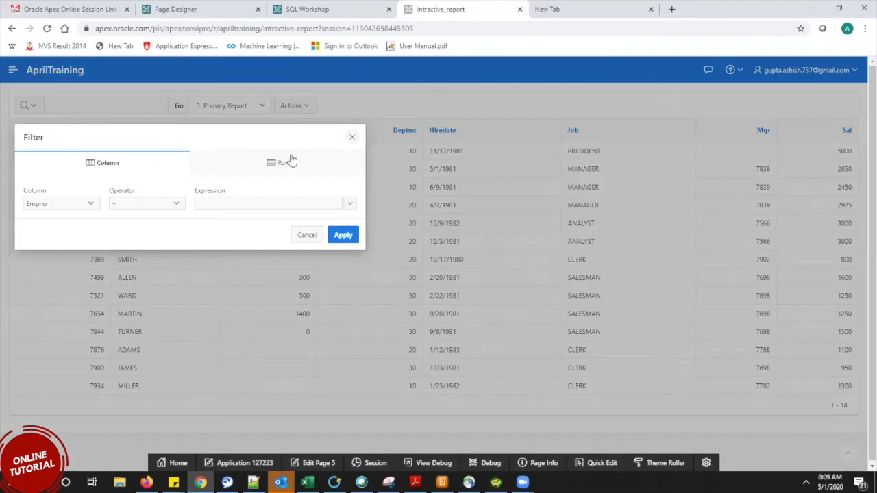
left_click_drag(206, 128, 486, 193)
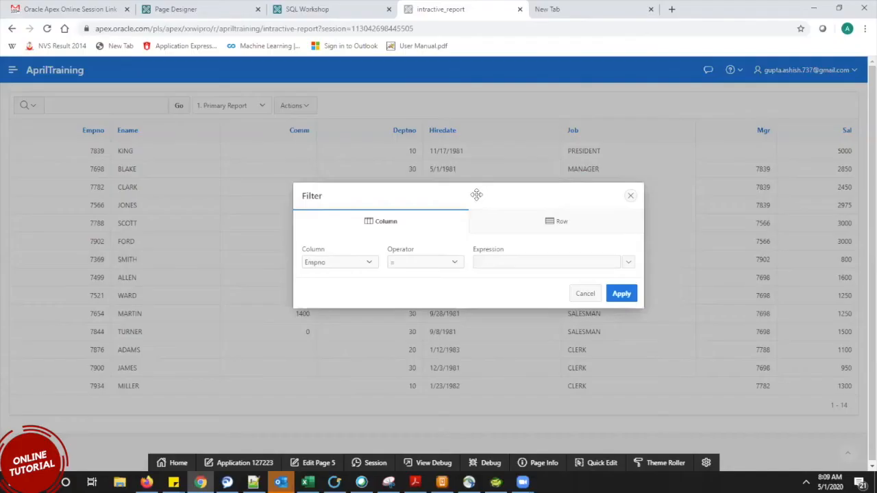
left_click_drag(475, 196, 554, 90)
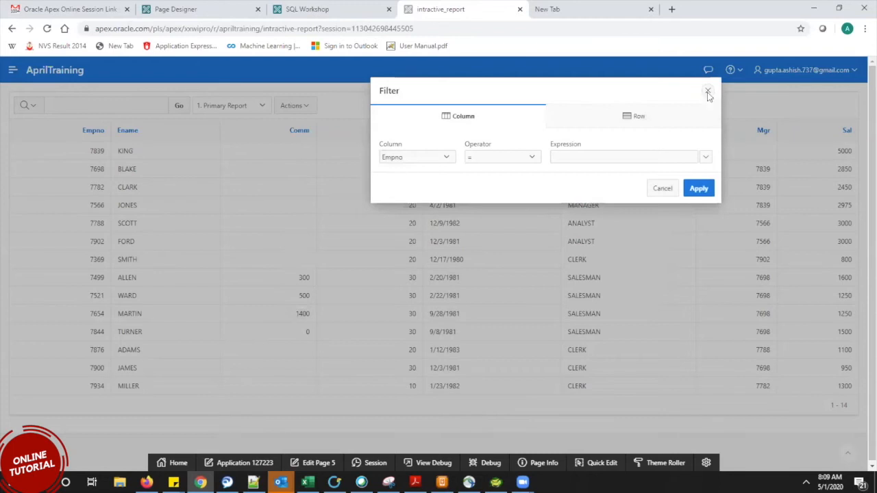
left_click(707, 91)
Reopen Actions > Filter and drag the dialog toward the page centre.
left_click(90, 106)
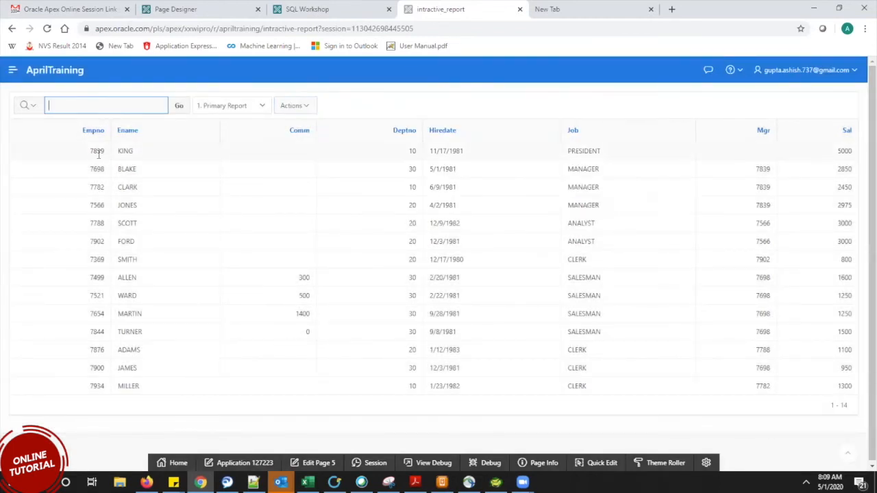
left_click_drag(104, 152, 89, 153)
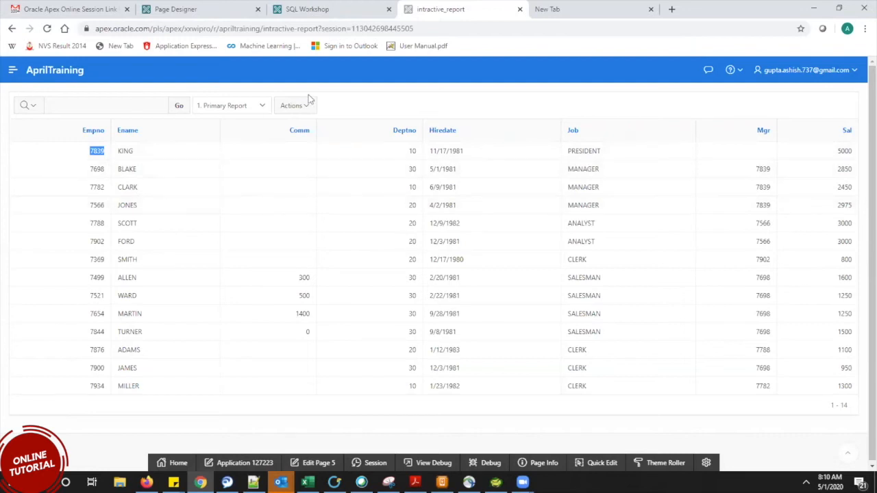
left_click(293, 106)
left_click(296, 152)
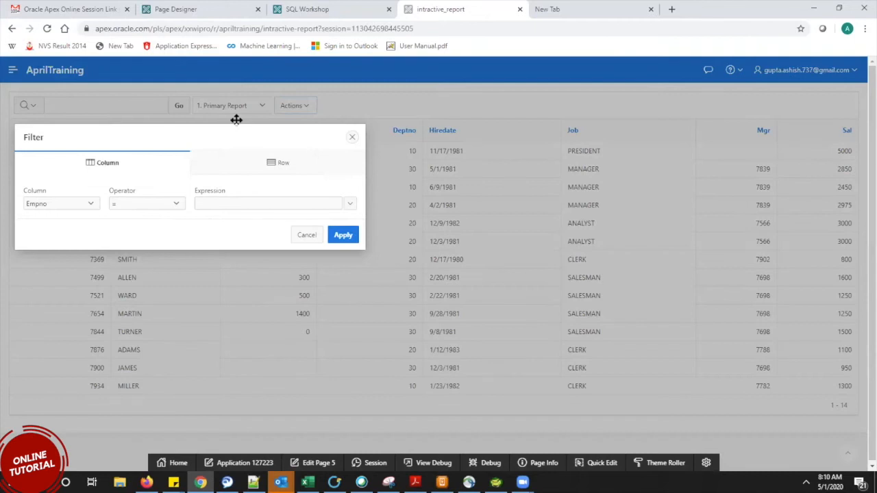
left_click_drag(236, 120, 505, 121)
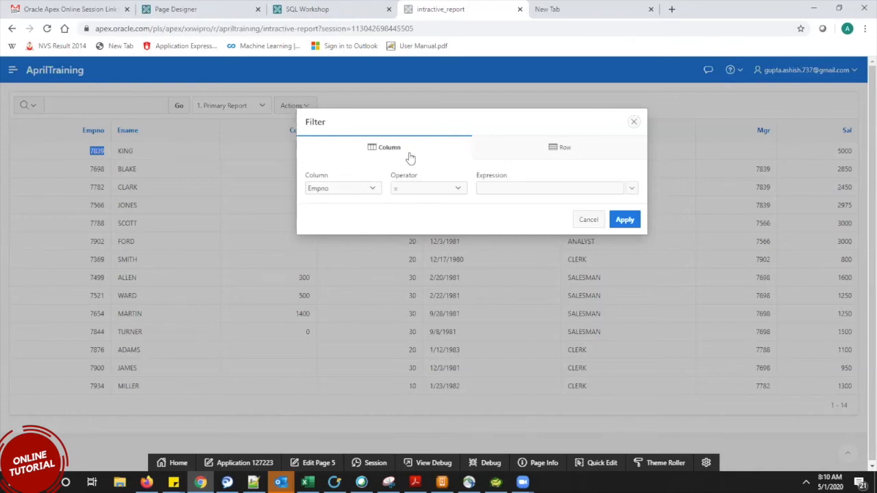
Filter the report to Empno > 7500.
left_click(444, 188)
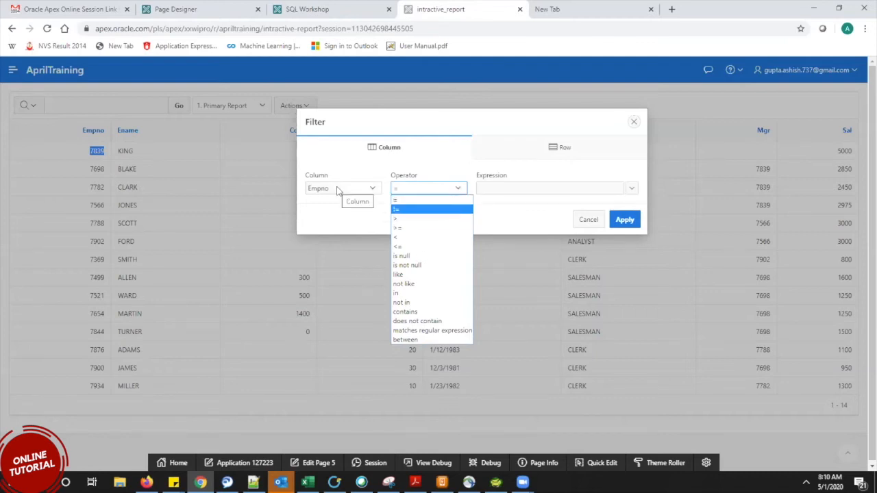
left_click(423, 219)
left_click(515, 190)
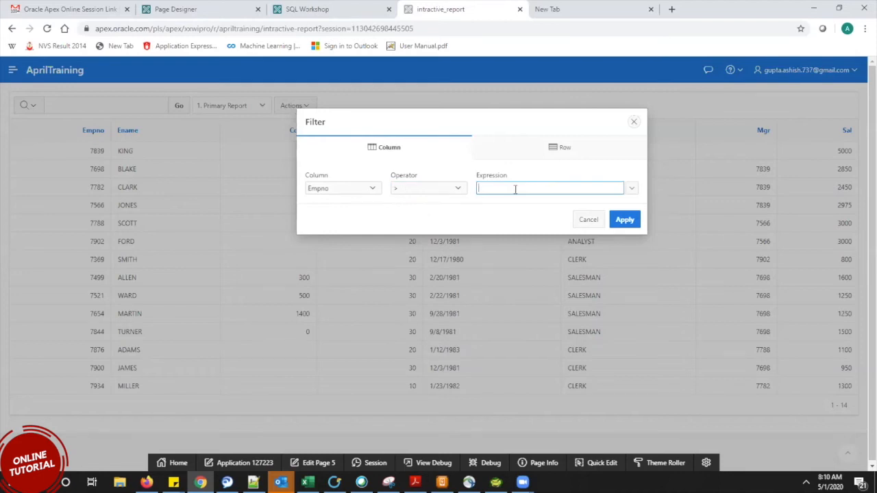
type("7500")
left_click(631, 219)
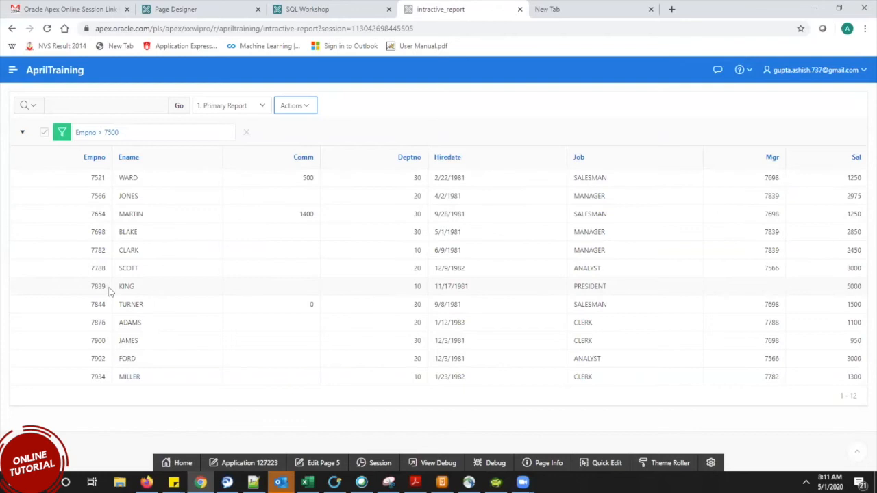
Remove the Empno > 7500 filter, then reopen and cancel the Filter dialog.
left_click(246, 132)
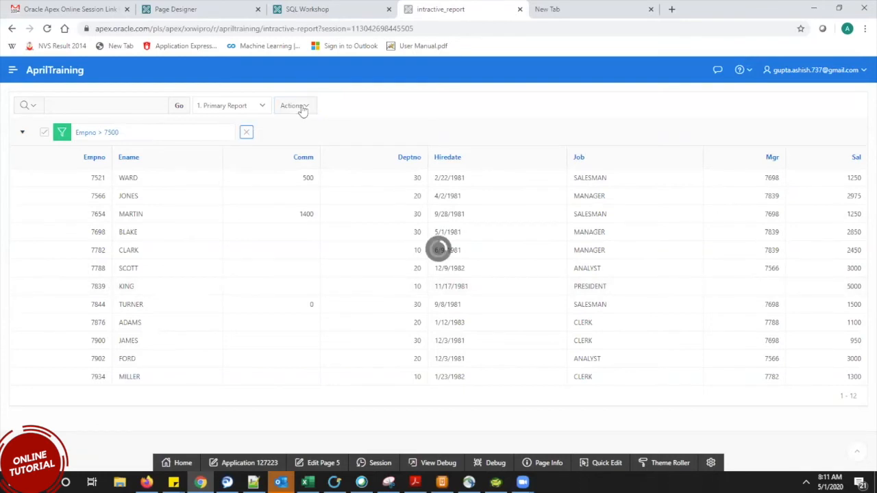
left_click(302, 111)
left_click(305, 151)
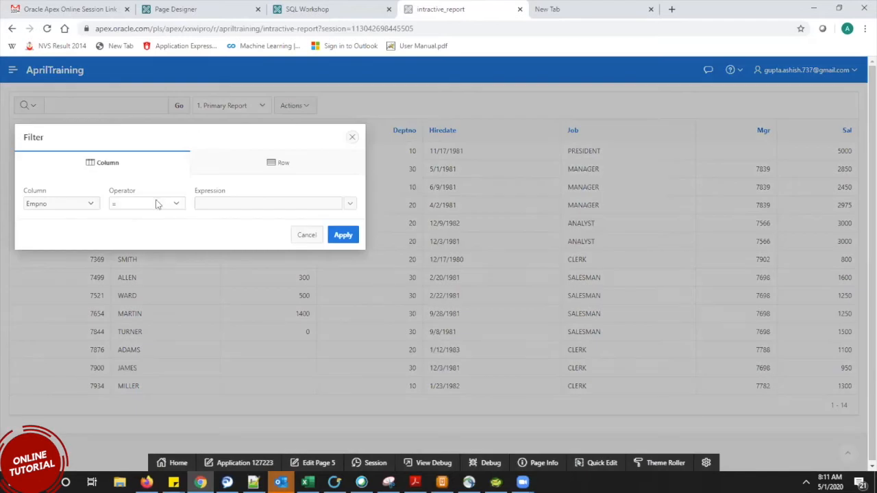
left_click_drag(215, 135, 452, 128)
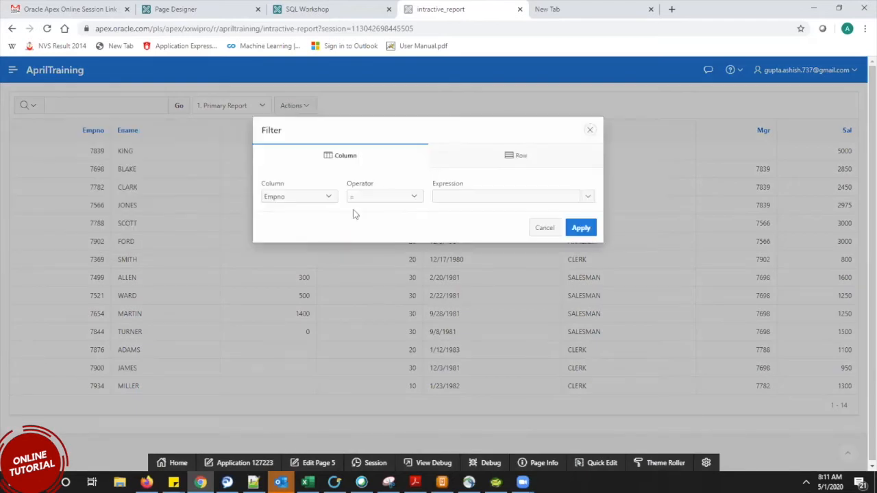
left_click(404, 198)
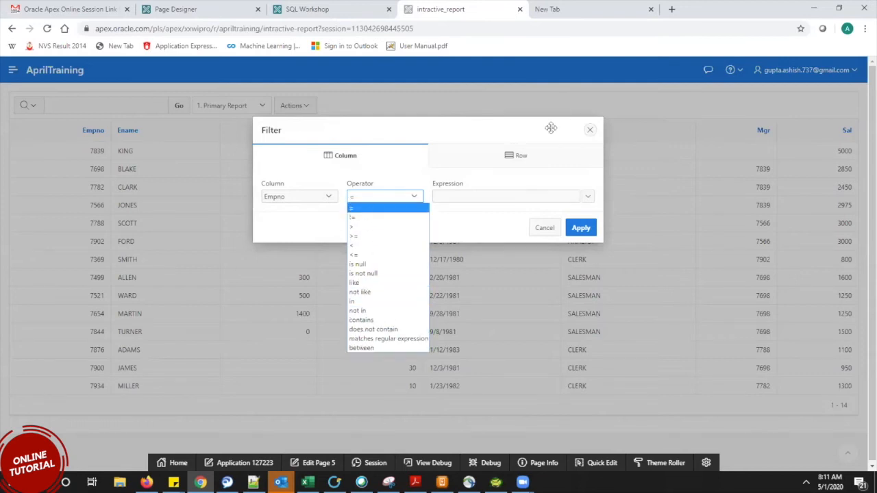
left_click(583, 133)
left_click(589, 130)
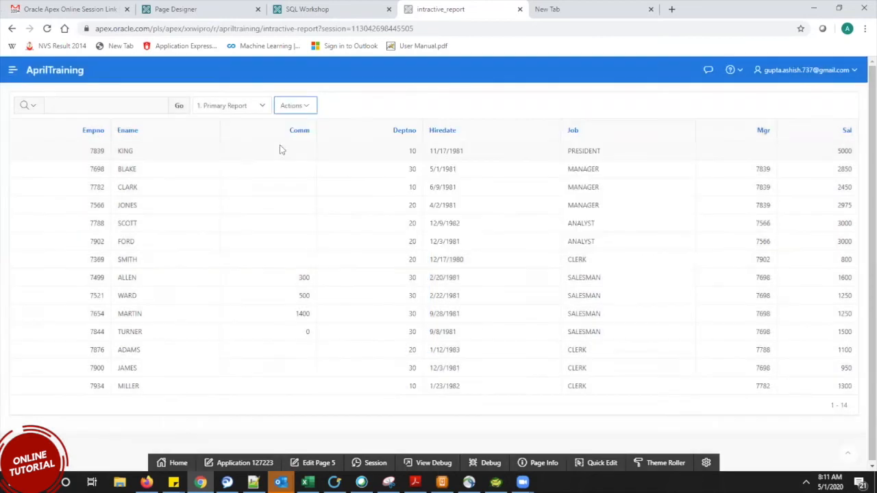
Show the Actions > Data submenu with Sort, Aggregate, Compute and Flashback options.
left_click(308, 107)
mouse_move(320, 177)
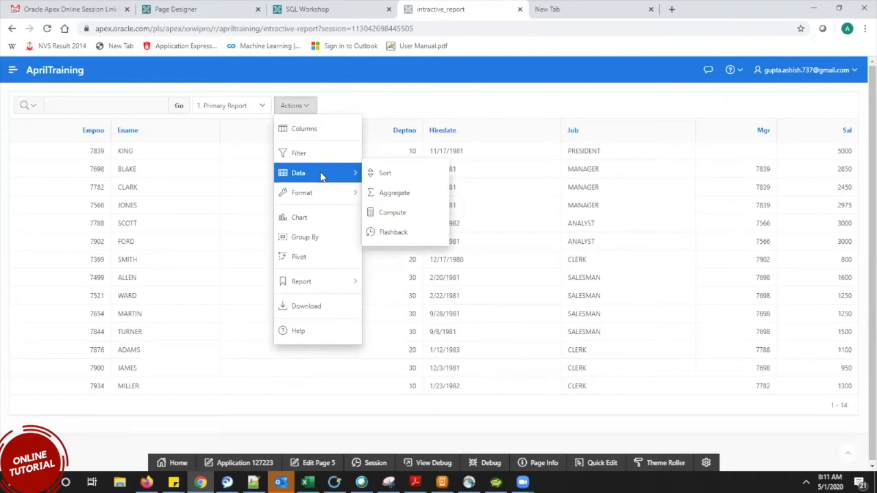
left_click(409, 114)
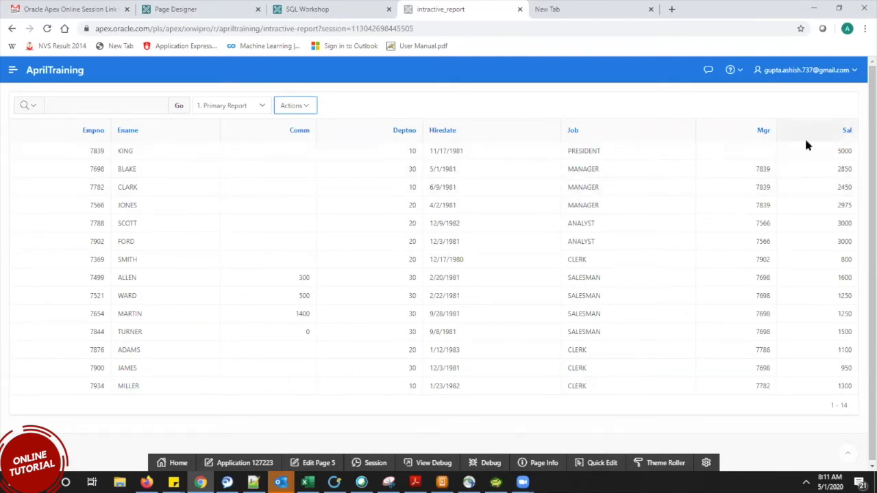
left_click(295, 105)
mouse_move(302, 178)
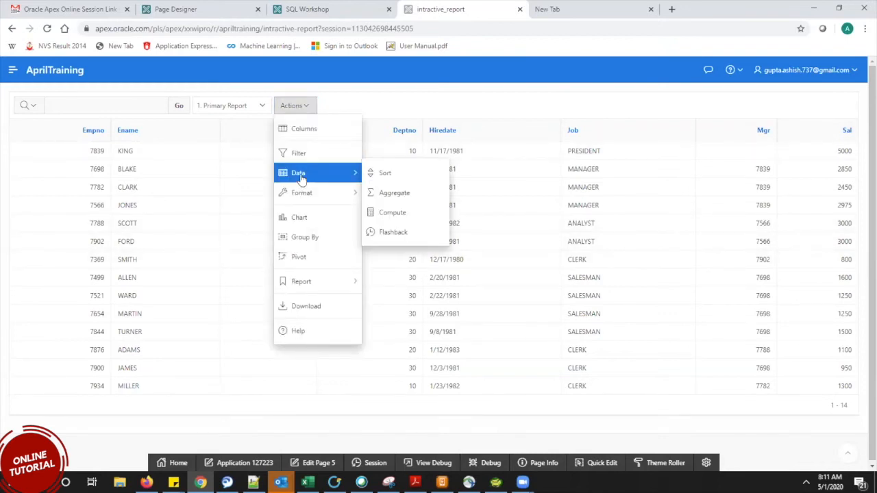
left_click(391, 100)
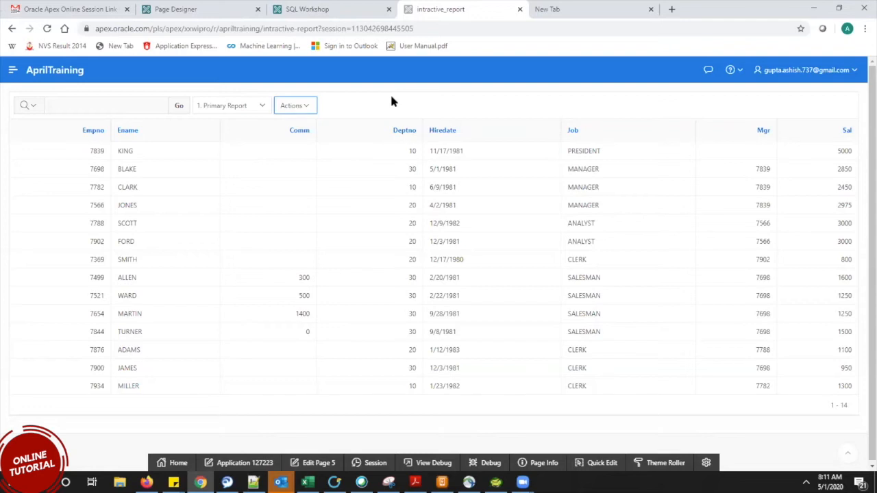
left_click(303, 107)
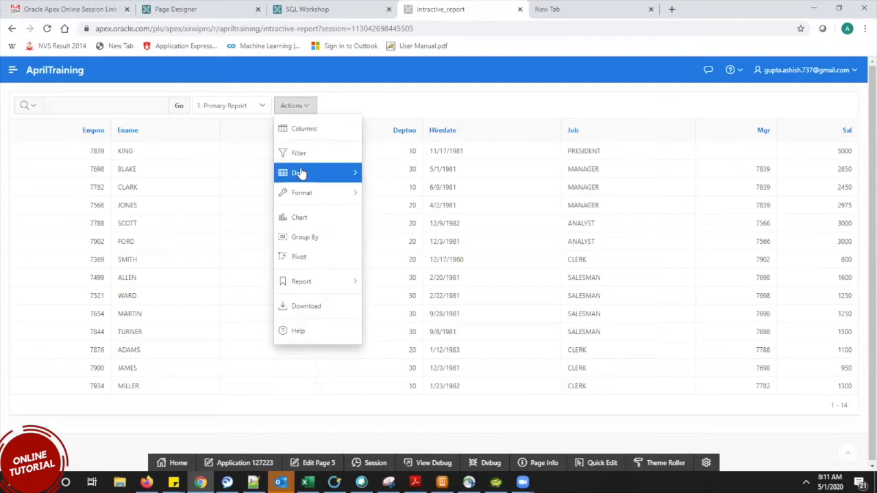
mouse_move(302, 174)
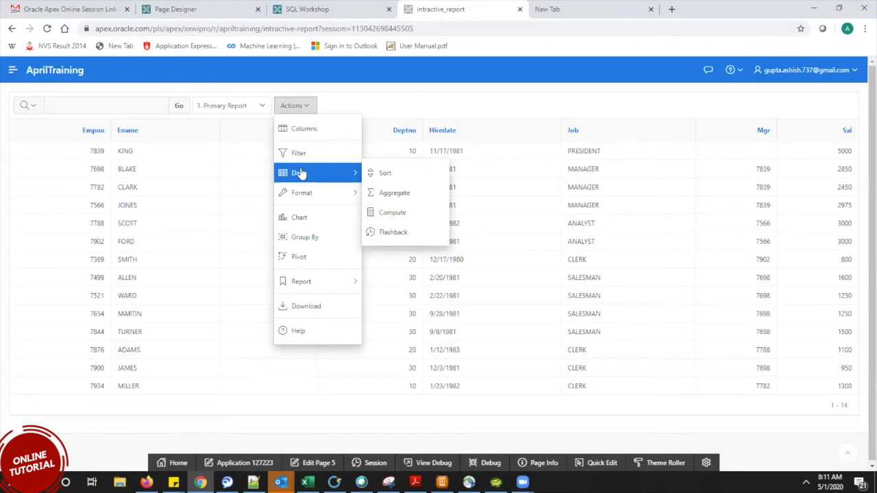
Add a Sum aggregate on the Sal column.
left_click(420, 194)
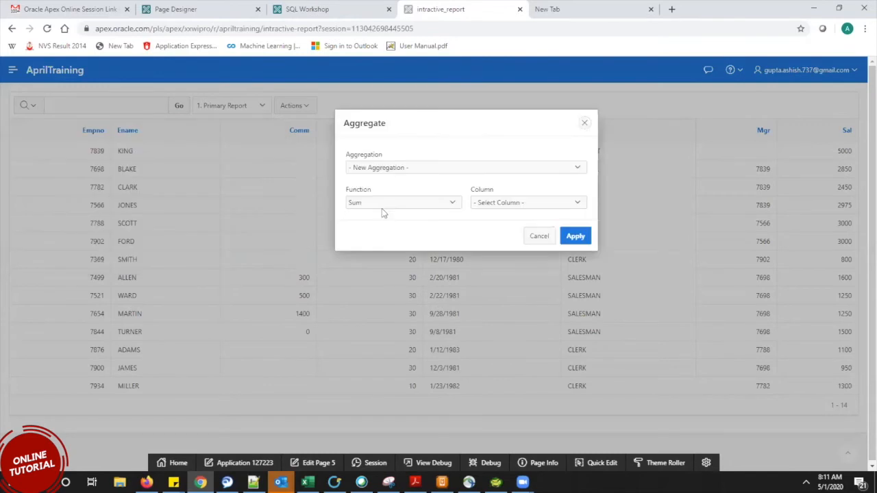
left_click(385, 171)
left_click(377, 171)
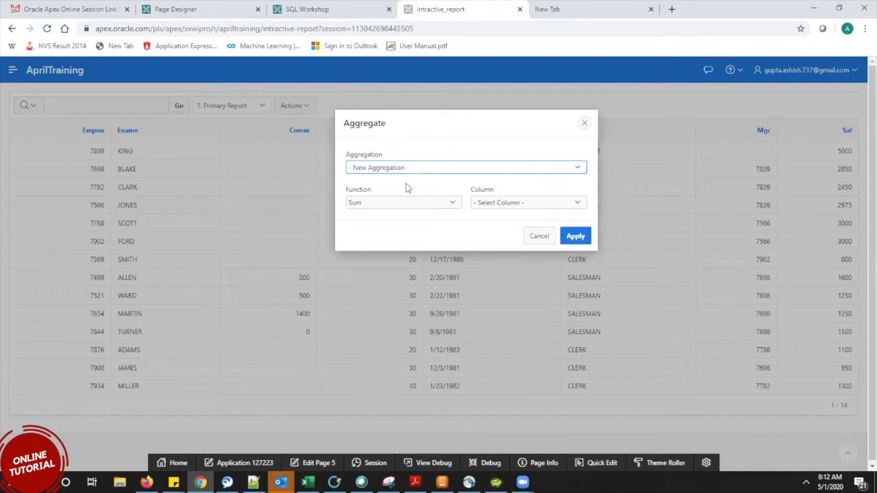
left_click(404, 202)
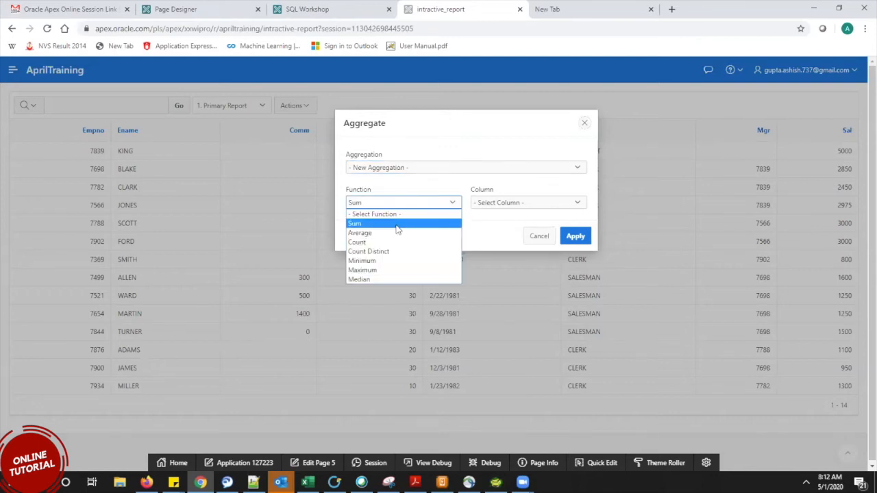
left_click(399, 224)
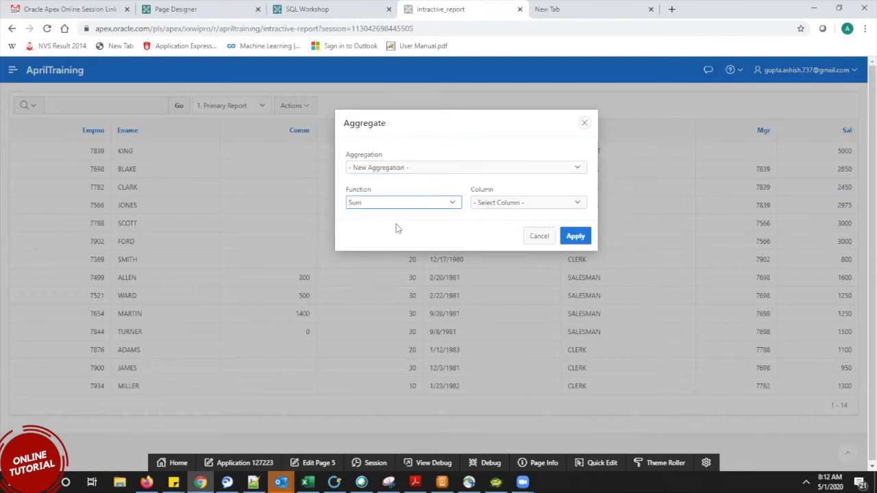
left_click(521, 203)
left_click(496, 270)
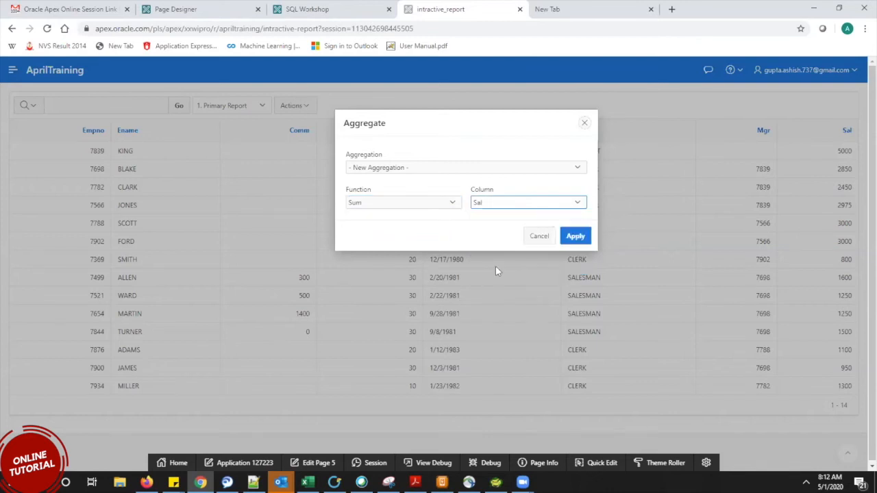
left_click(585, 236)
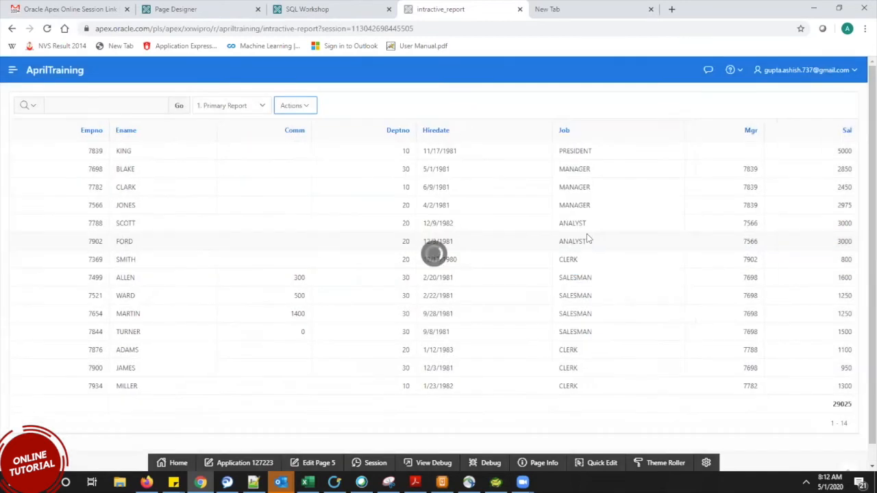
Check the new 29025 salary total, then bring up the Control Break settings.
double_click(844, 407)
left_click(828, 407)
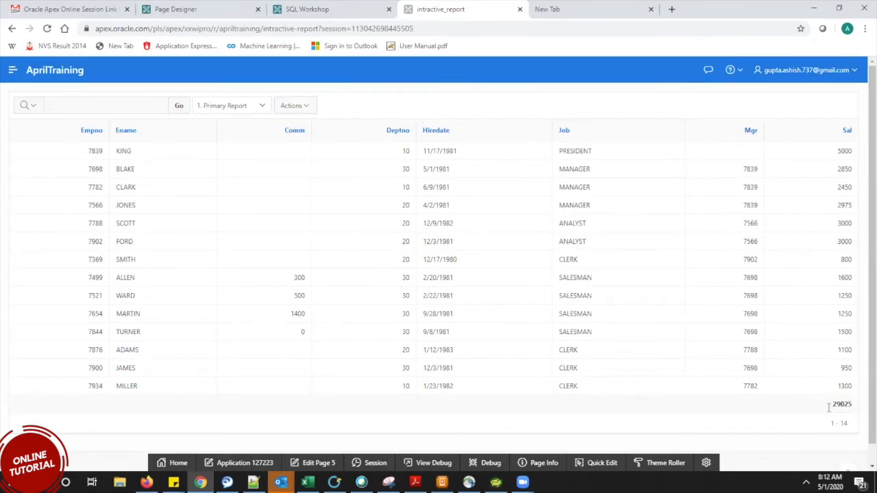
double_click(848, 407)
left_click(848, 406)
left_click(288, 110)
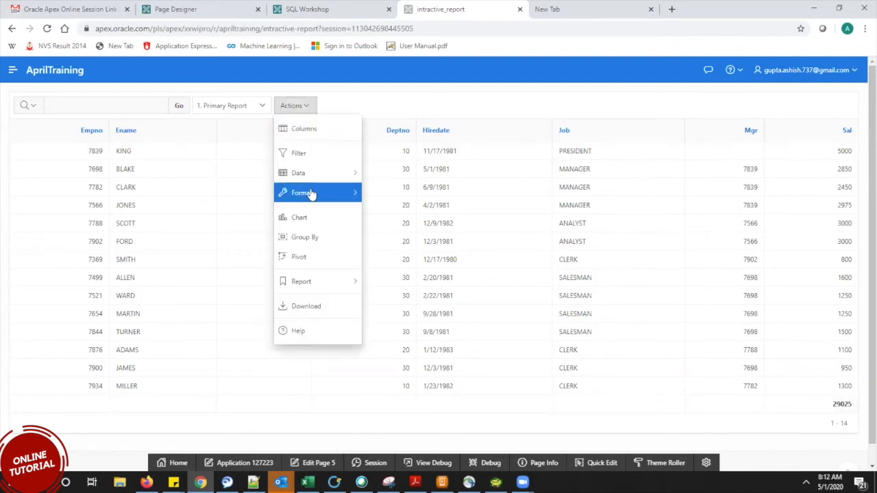
mouse_move(309, 192)
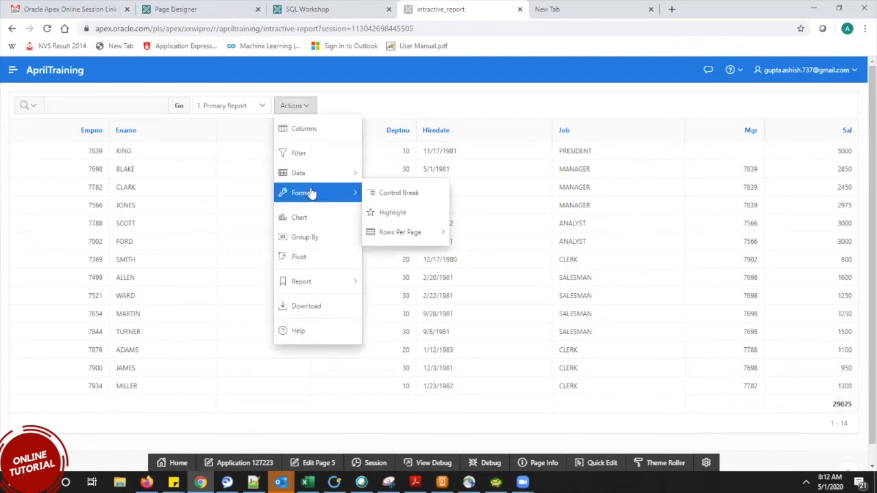
left_click(411, 193)
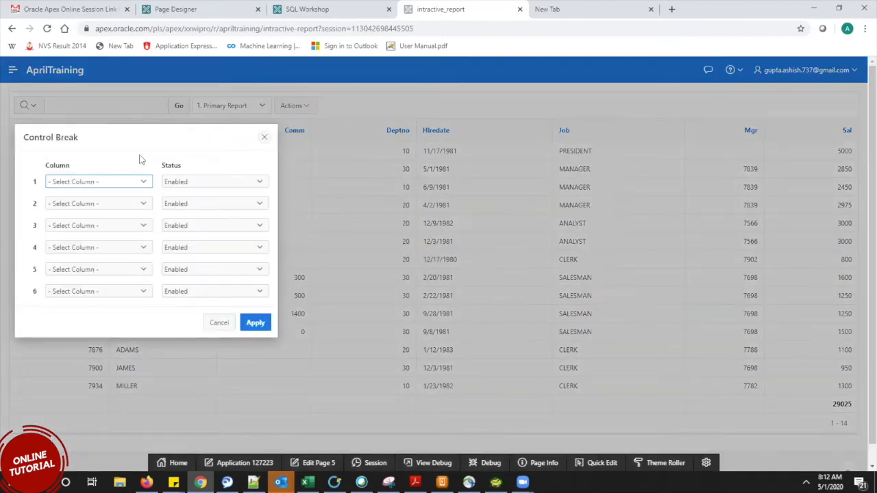
Apply a control break on the Deptno column.
left_click_drag(126, 144, 579, 145)
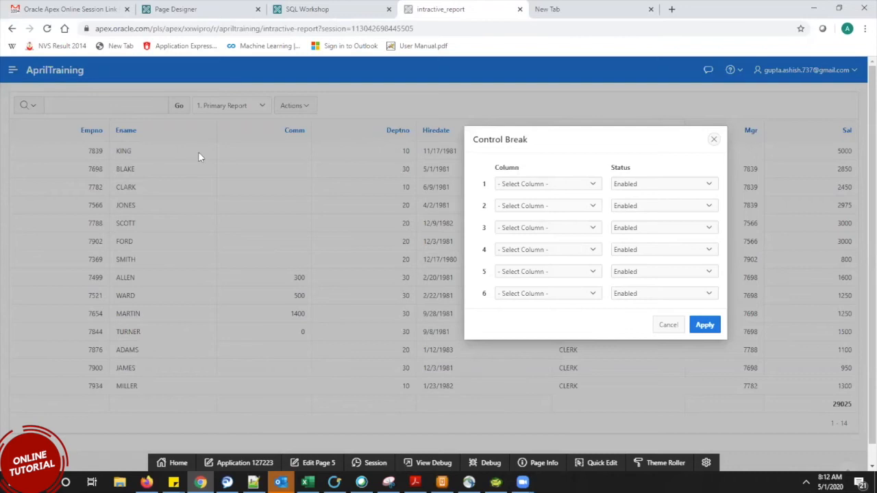
left_click_drag(561, 149, 525, 164)
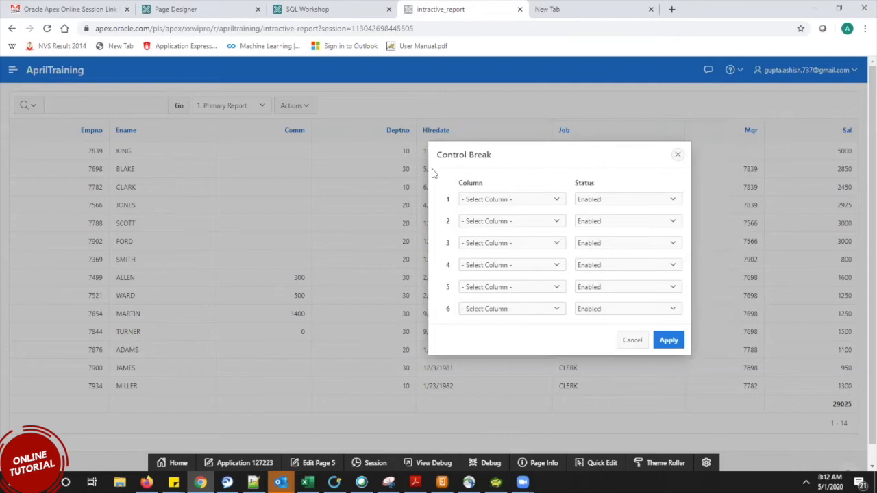
left_click(533, 199)
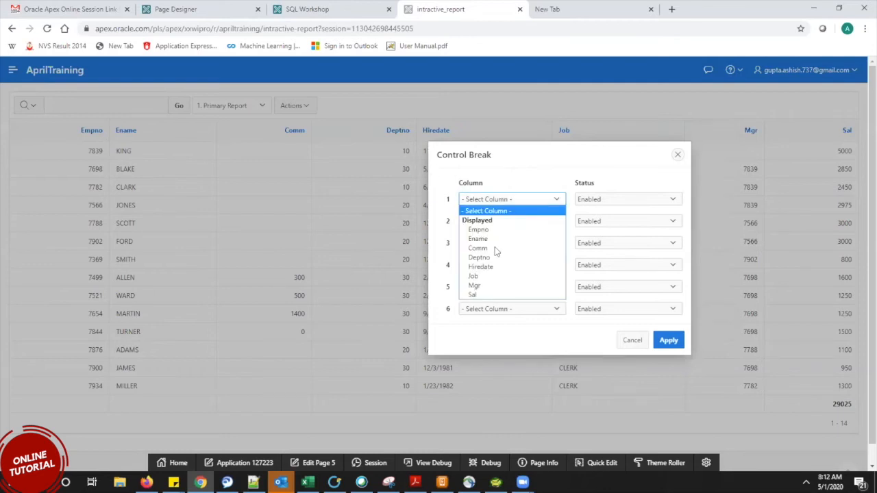
left_click(495, 258)
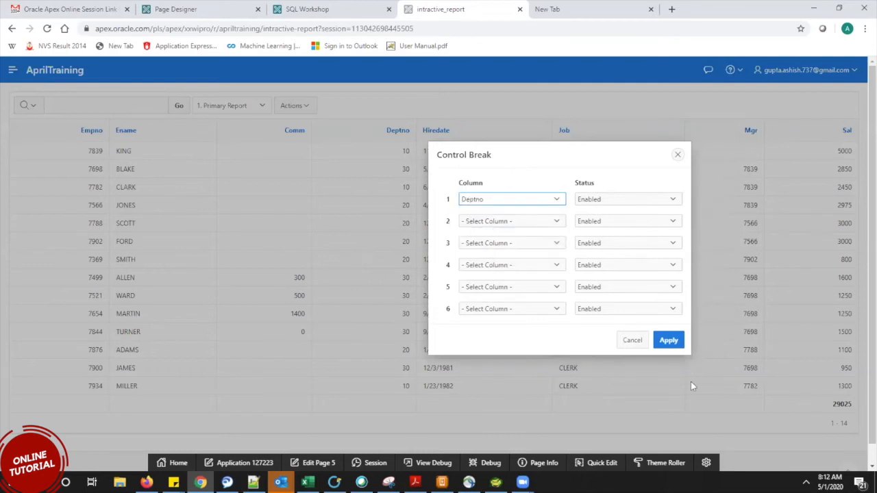
left_click(669, 341)
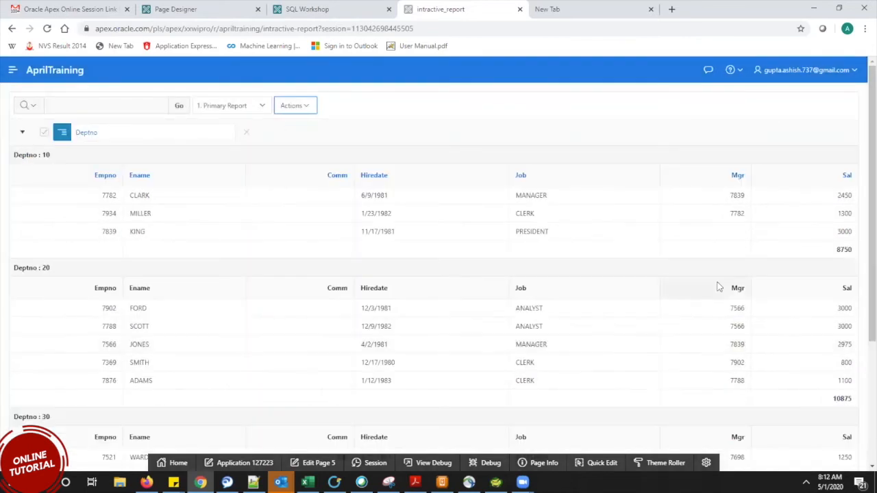
Scroll the grouped report and mark the Deptno 10 group with its 8750 subtotal.
mouse_move(871, 192)
left_mouse_down()
mouse_move(872, 202)
mouse_move(859, 202)
left_mouse_up()
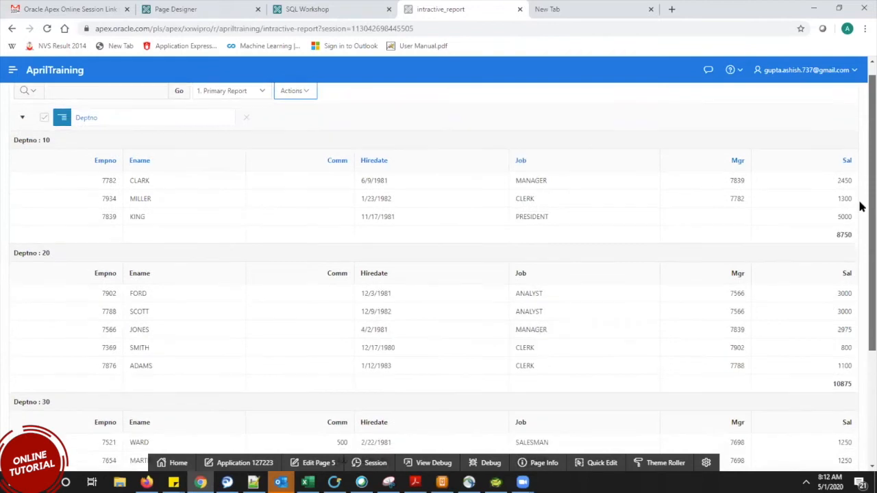
scroll(861, 219, "down", 3)
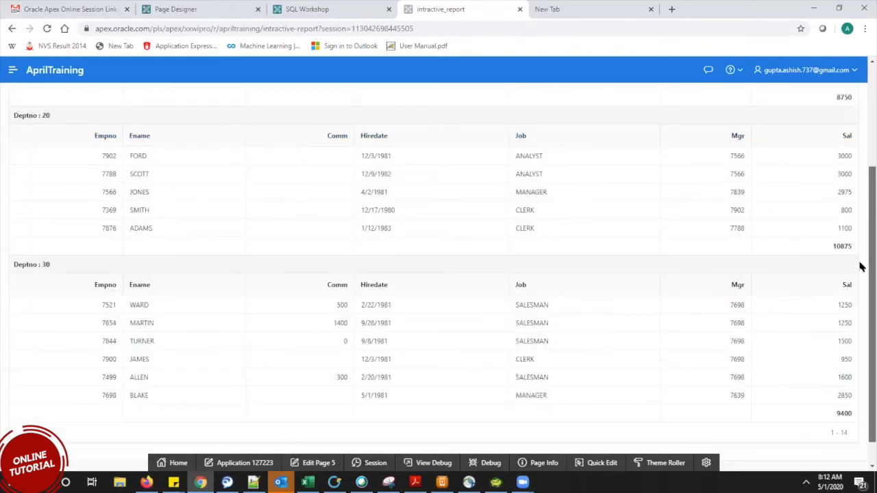
scroll(861, 257, "up", 4)
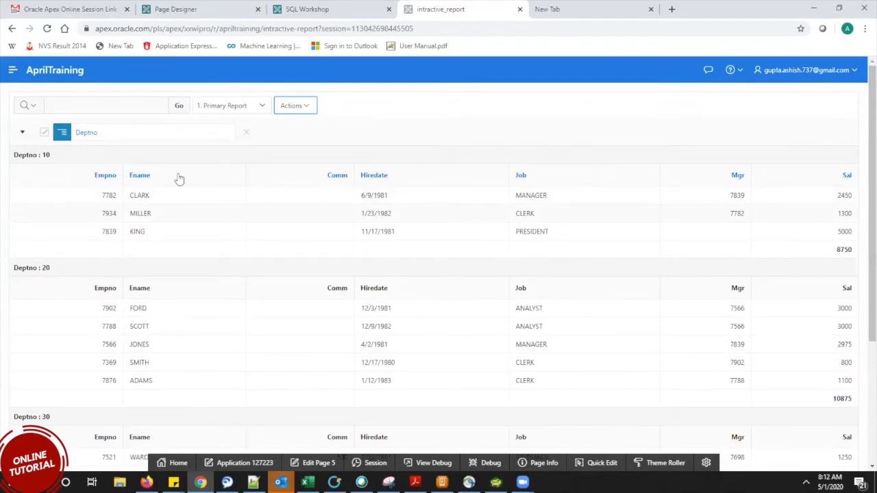
left_click(57, 157)
left_click_drag(10, 157, 29, 269)
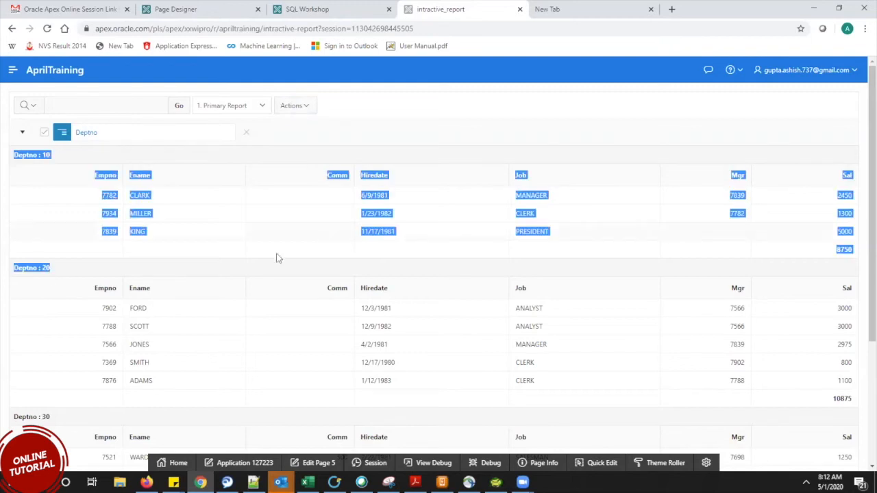
left_click_drag(856, 245, 822, 256)
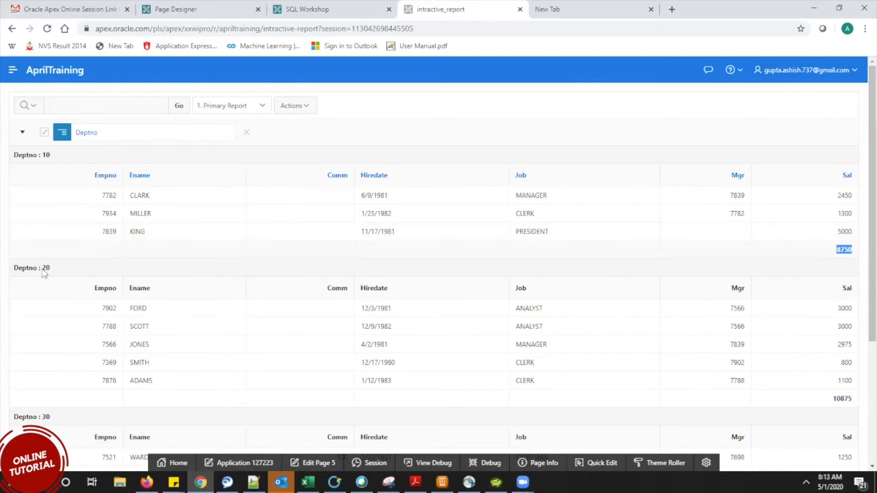
left_click_drag(69, 263, 25, 269)
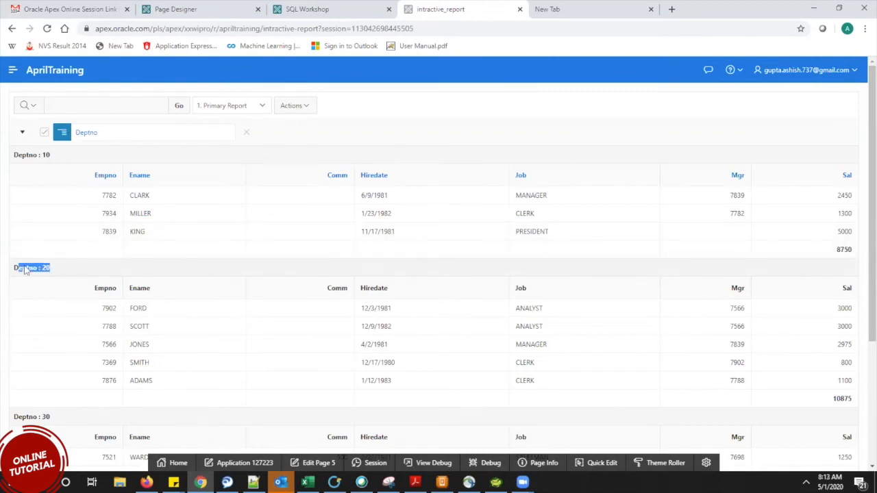
left_click(70, 273)
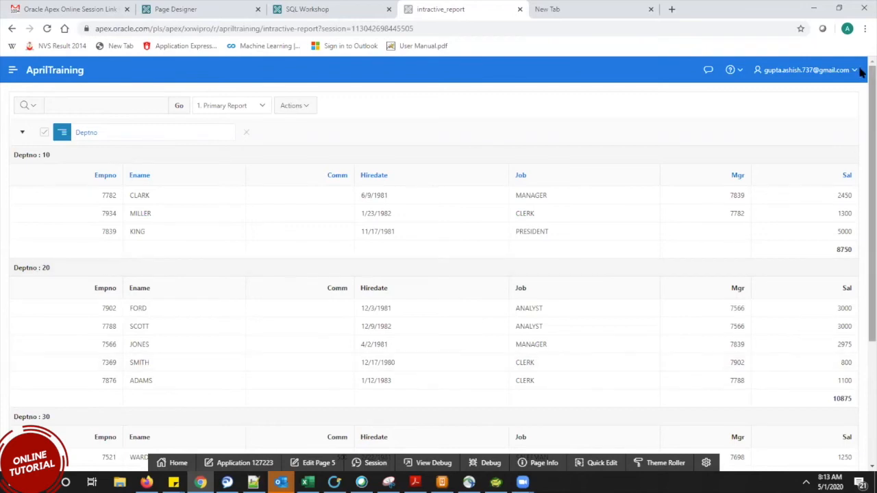
left_click_drag(860, 96, 869, 250)
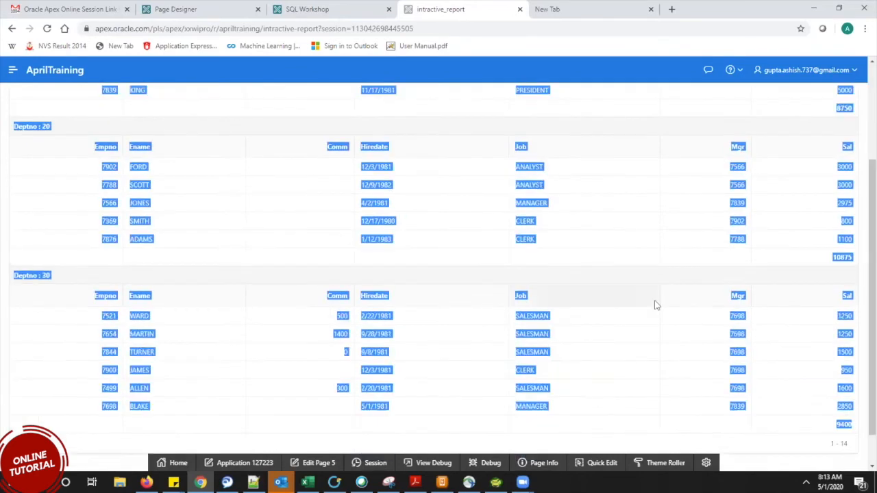
left_click(861, 280)
scroll(862, 274, "down", 1)
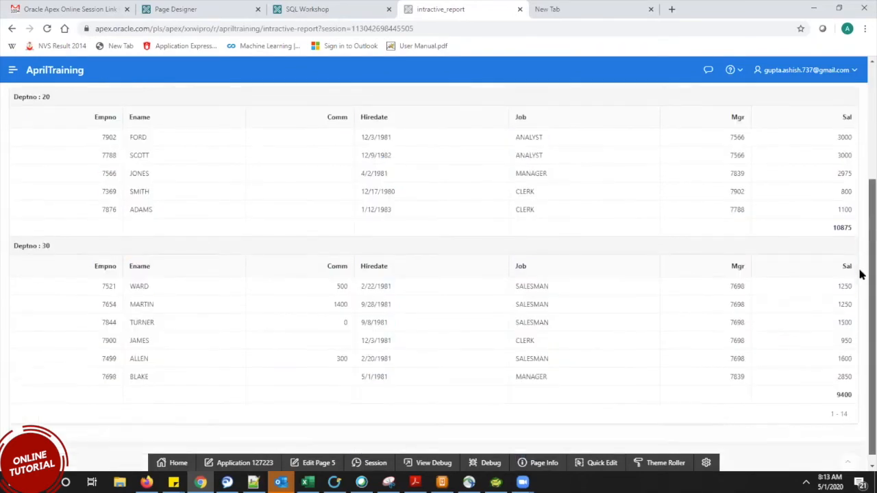
scroll(862, 235, "up", 3)
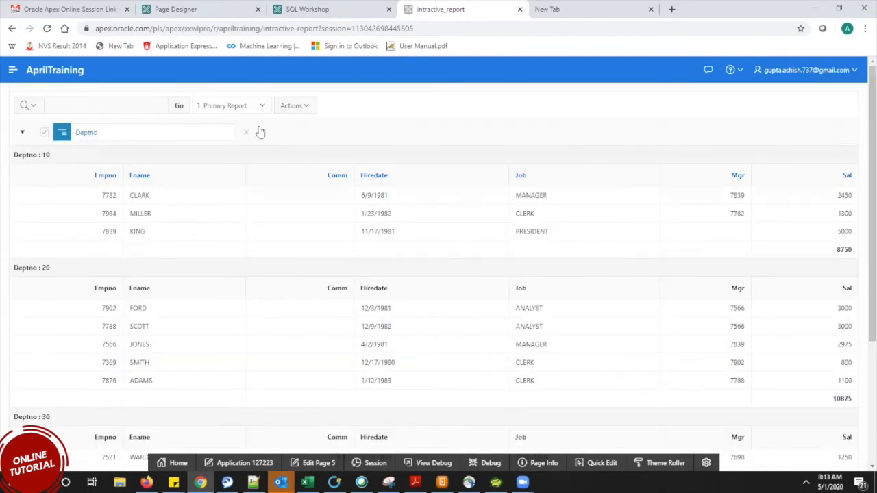
Show the Actions > Format submenu with Control Break, Highlight and Rows Per Page.
left_click(307, 104)
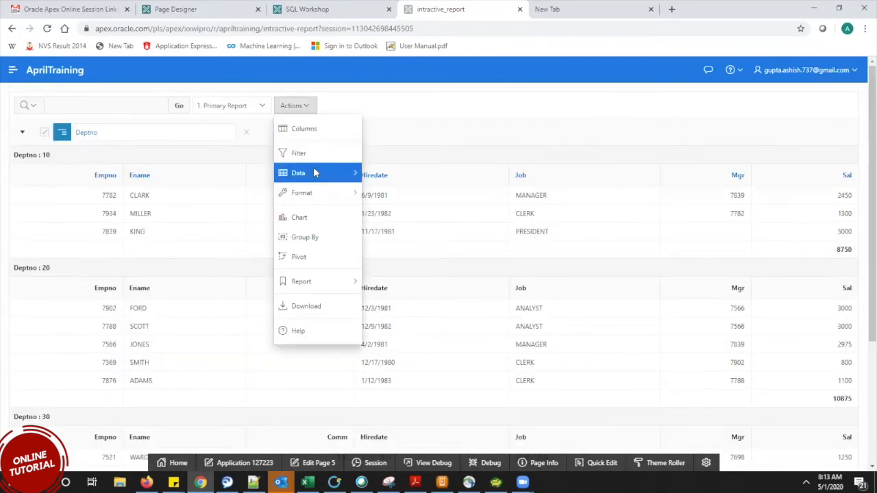
mouse_move(315, 173)
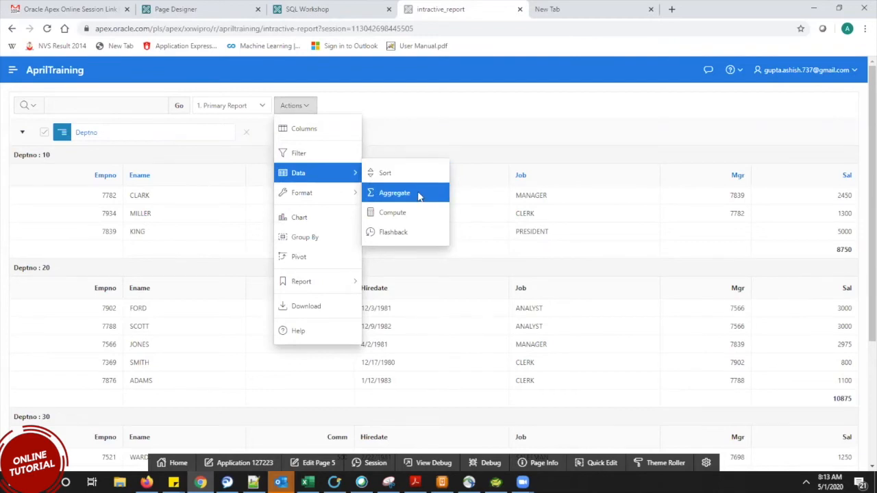
mouse_move(328, 194)
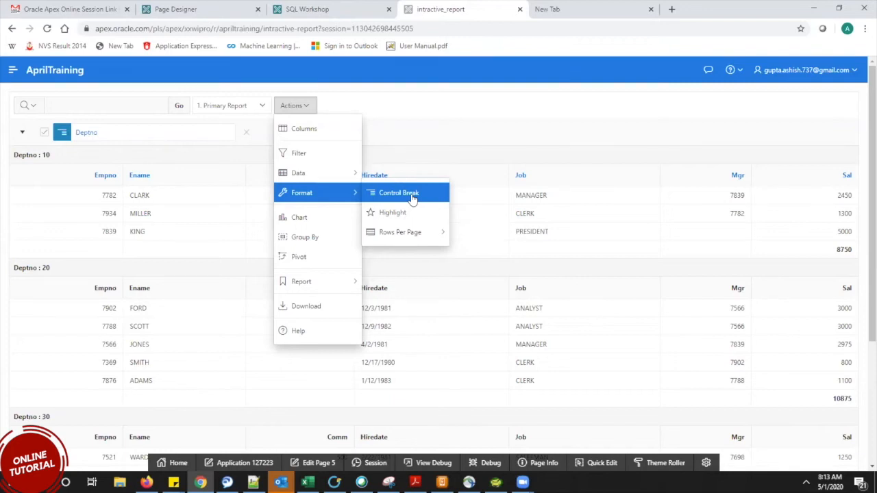
left_click(430, 129)
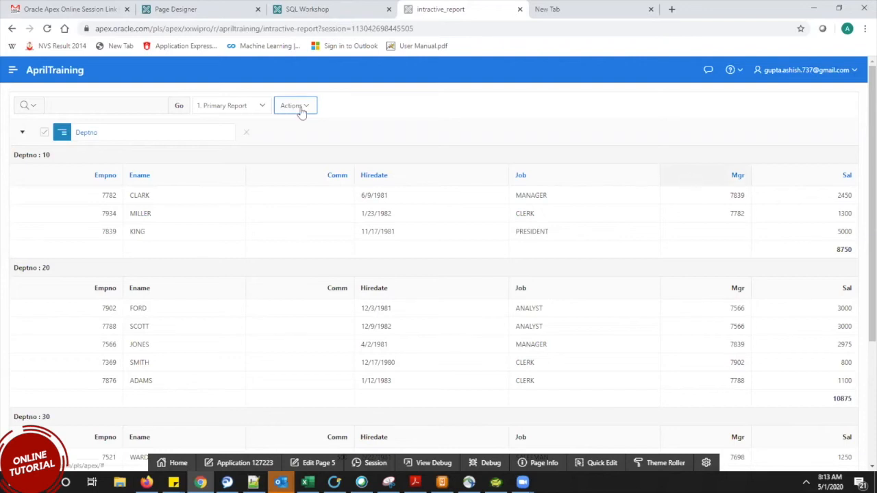
left_click(300, 108)
mouse_move(300, 197)
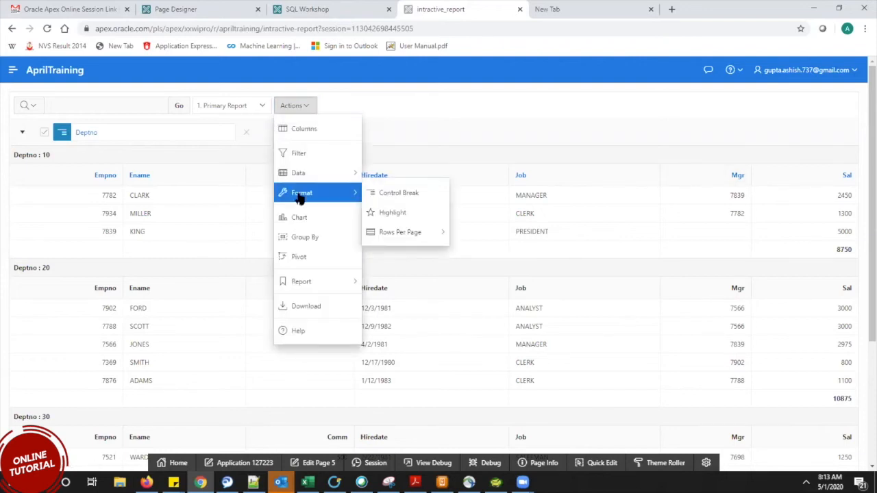
Create a blue-text highlight rule for Sal > 3000.
left_click(397, 214)
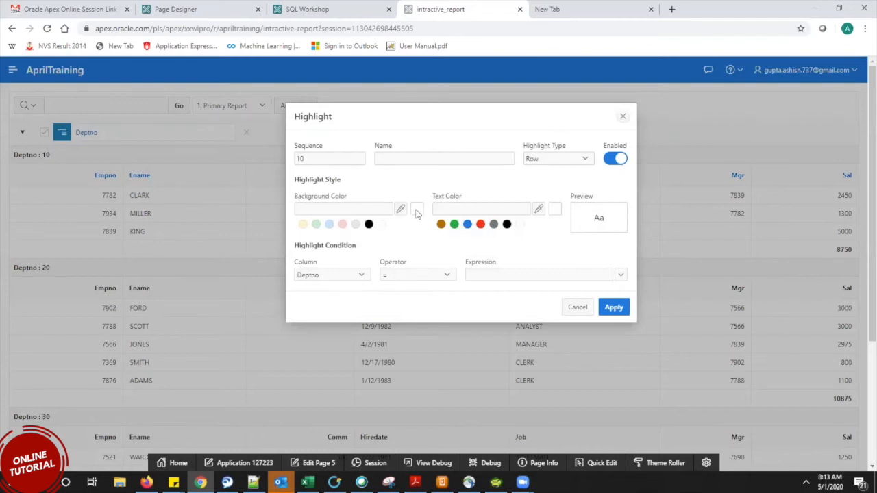
left_click(467, 224)
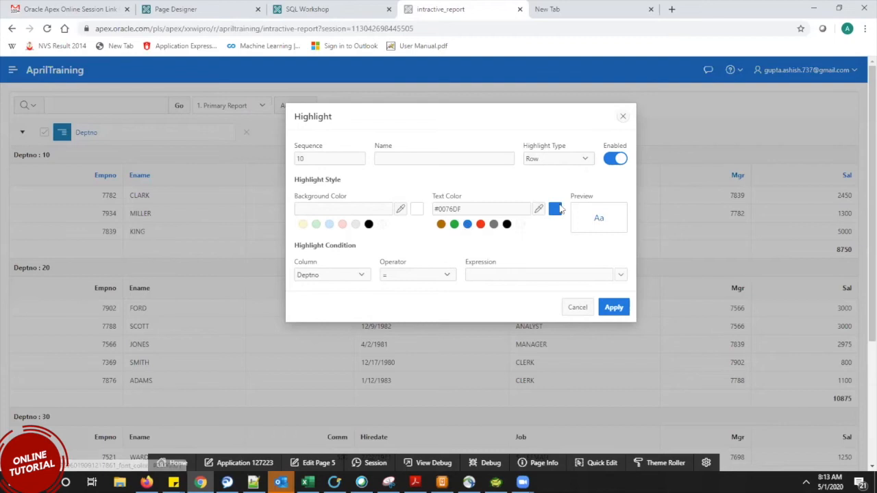
left_click(358, 274)
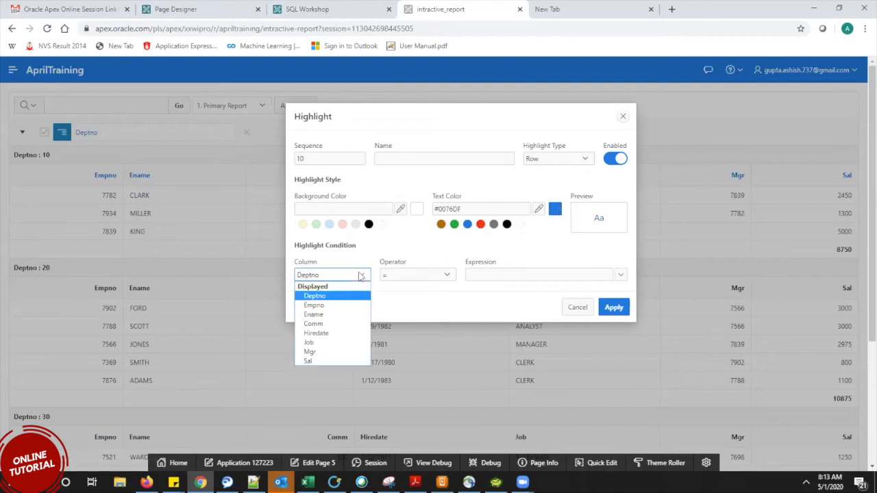
left_click(310, 361)
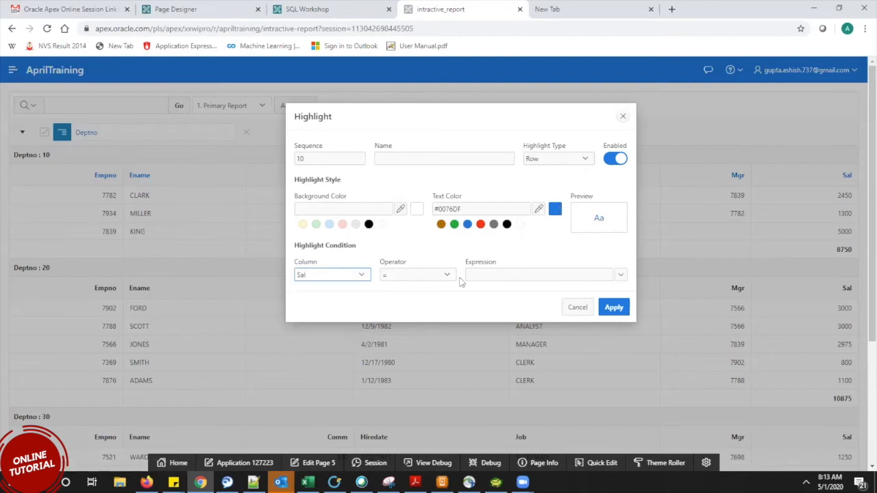
left_click(452, 275)
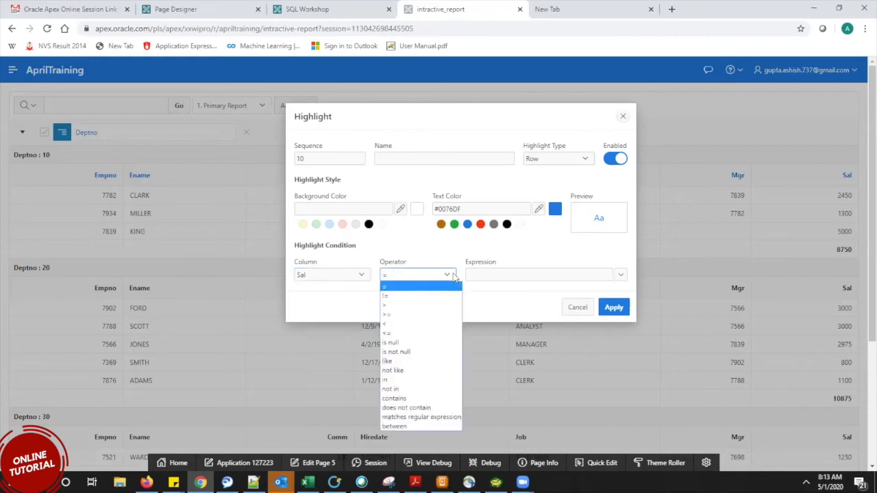
left_click(404, 305)
left_click(512, 274)
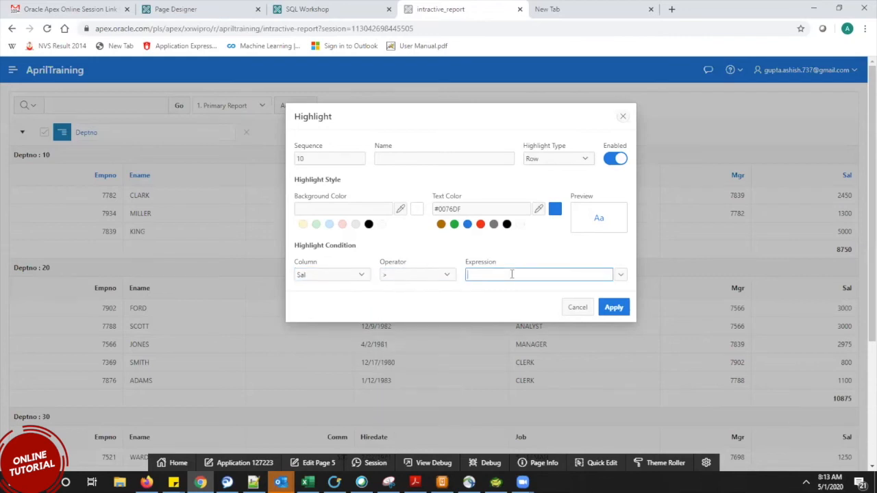
type("3000")
left_click(608, 310)
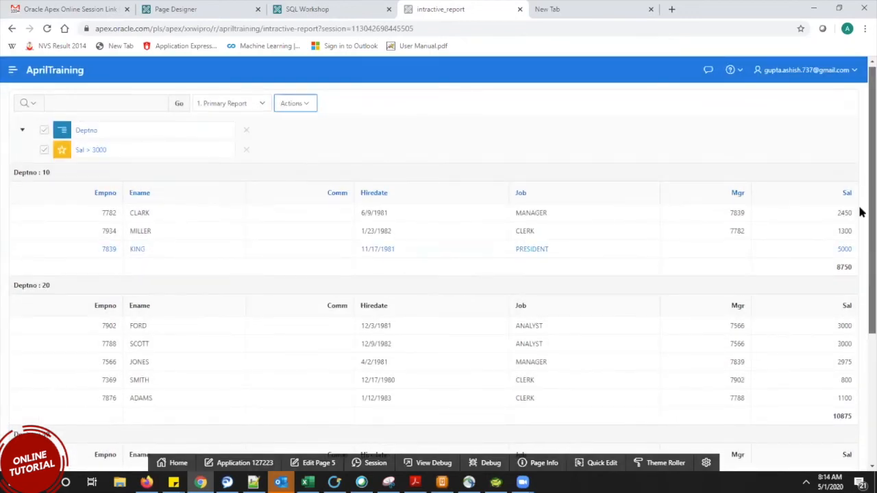
Scroll to KING's PRESIDENT row to confirm it shows in blue text.
scroll(862, 213, "down", 1)
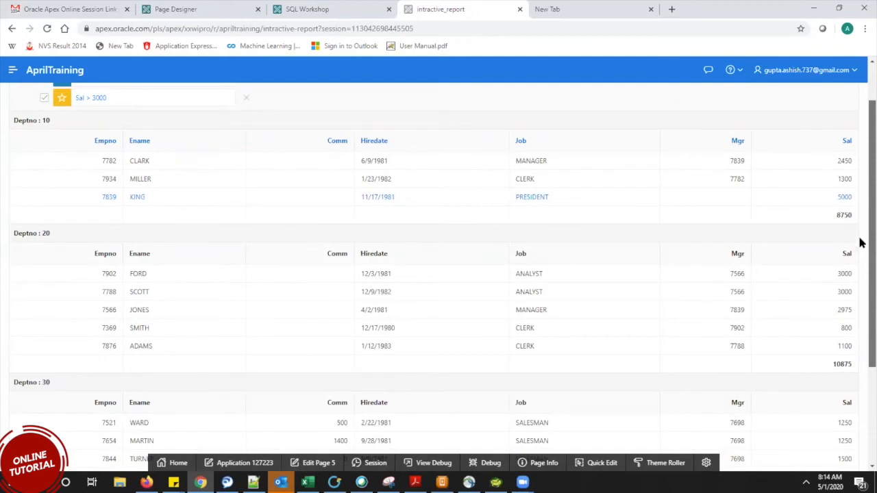
scroll(555, 158, "down", 1)
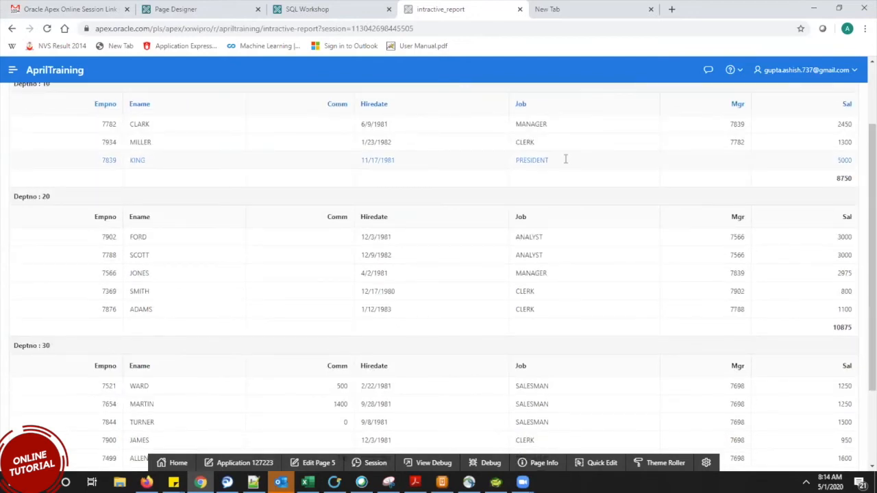
left_click_drag(566, 162, 512, 159)
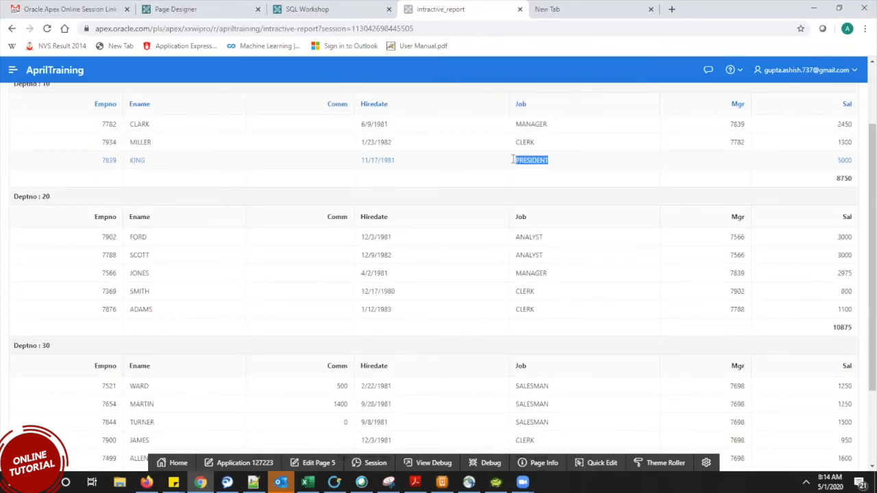
left_click(577, 177)
scroll(861, 252, "down", 2)
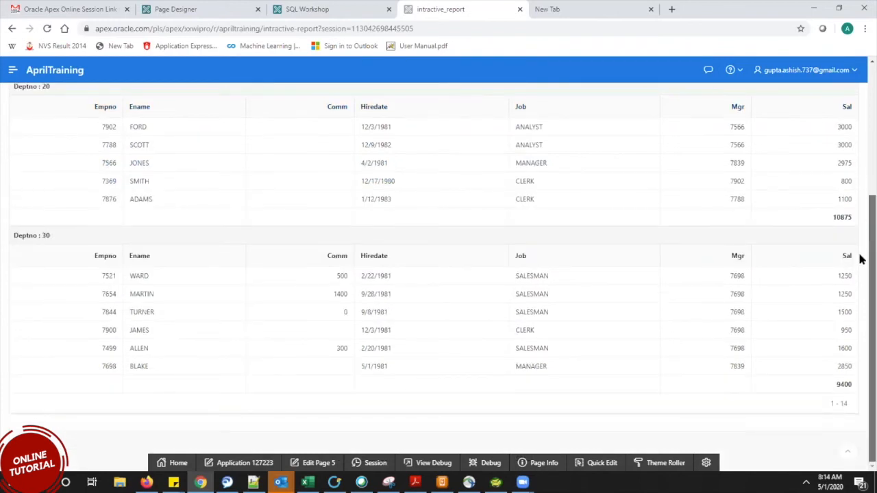
scroll(857, 77, "up", 3)
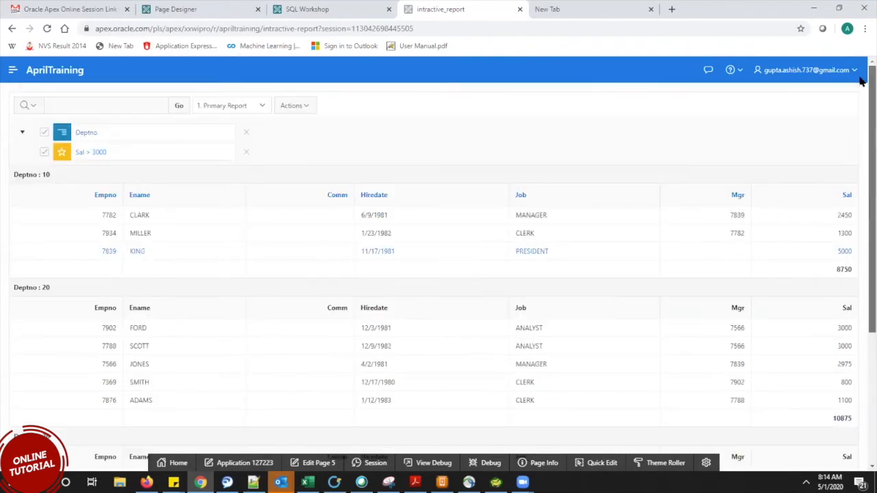
Start a new highlight rule with red text on a light green background.
left_click(307, 110)
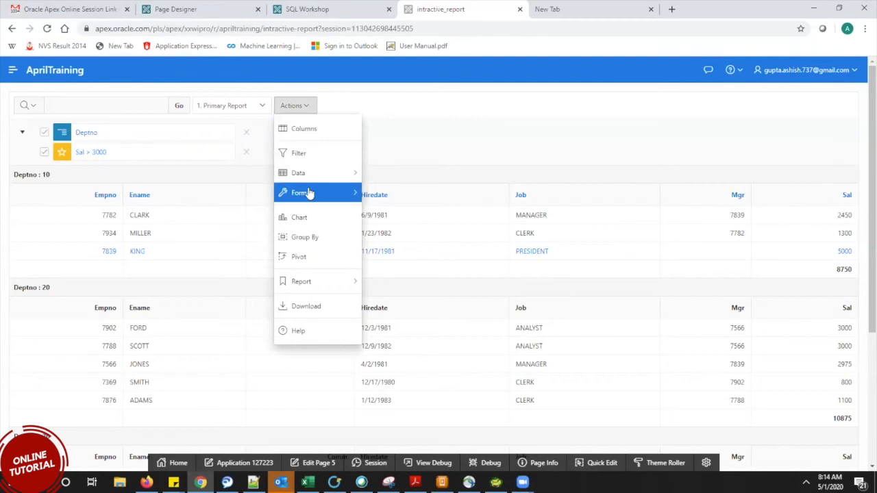
mouse_move(308, 194)
left_click(393, 213)
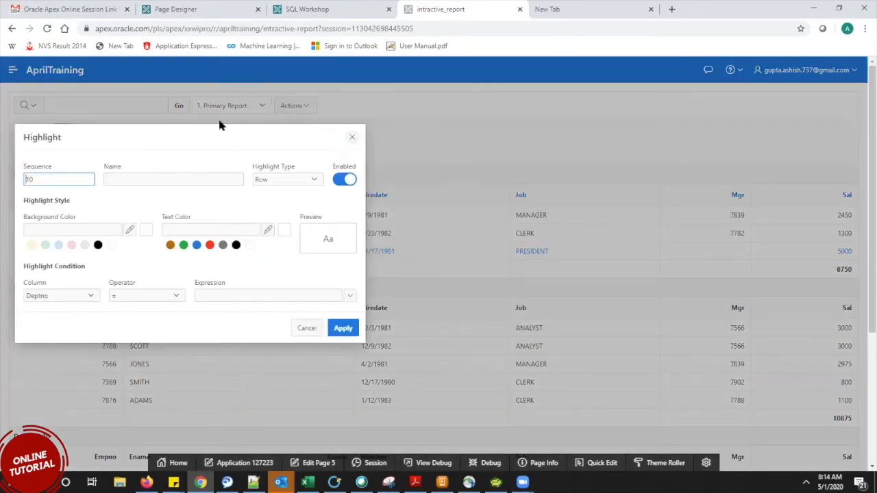
left_click_drag(209, 141, 457, 126)
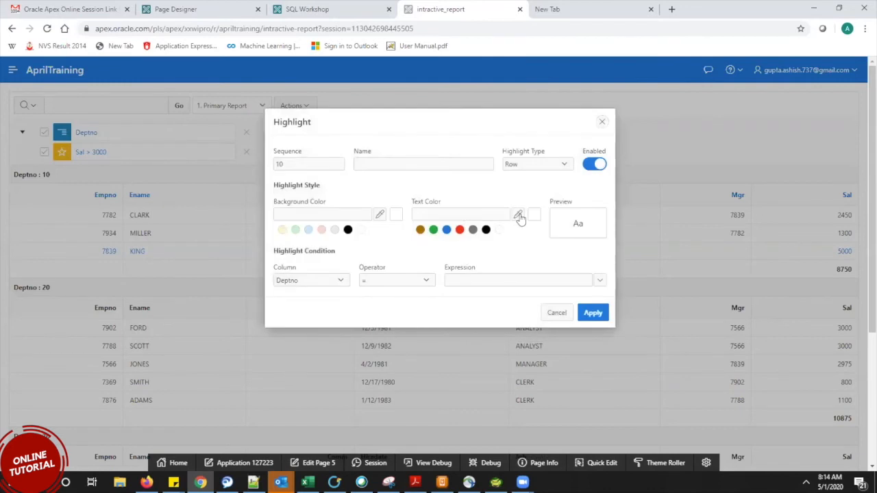
left_click(460, 230)
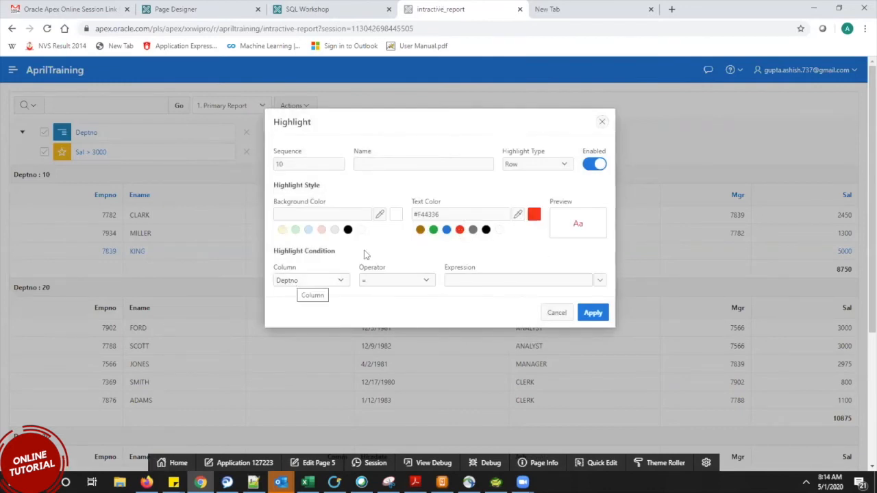
left_click(295, 230)
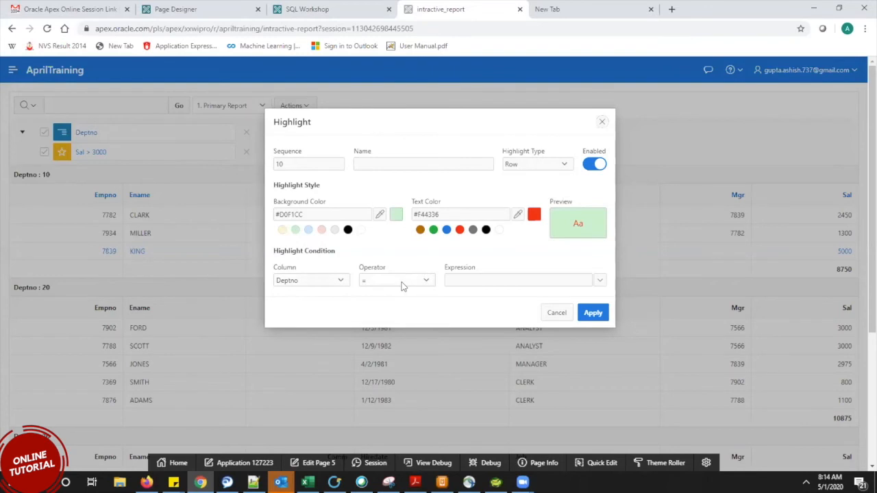
Set the rule's condition to Sal > 3000 and apply it.
left_click(341, 281)
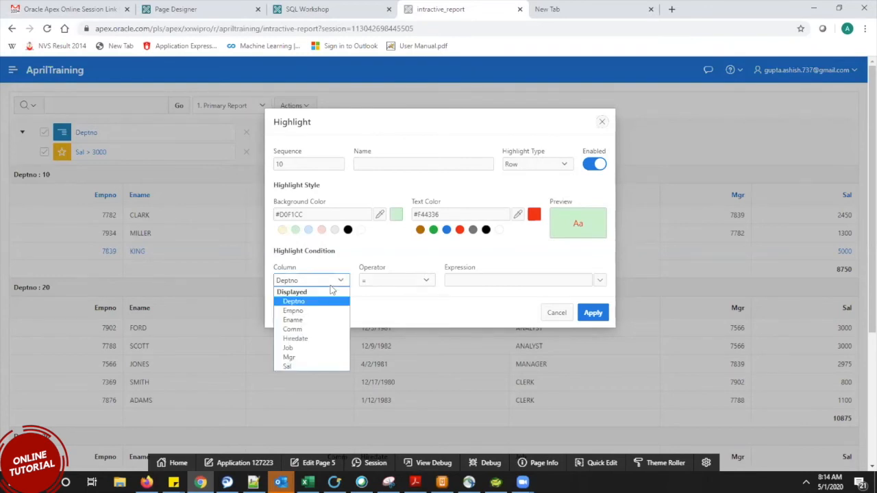
left_click(305, 367)
left_click(421, 281)
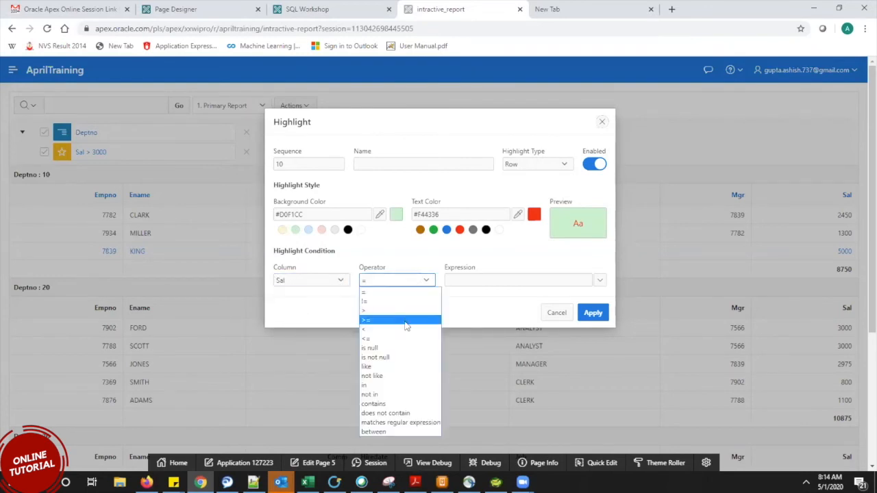
left_click(398, 313)
left_click(474, 284)
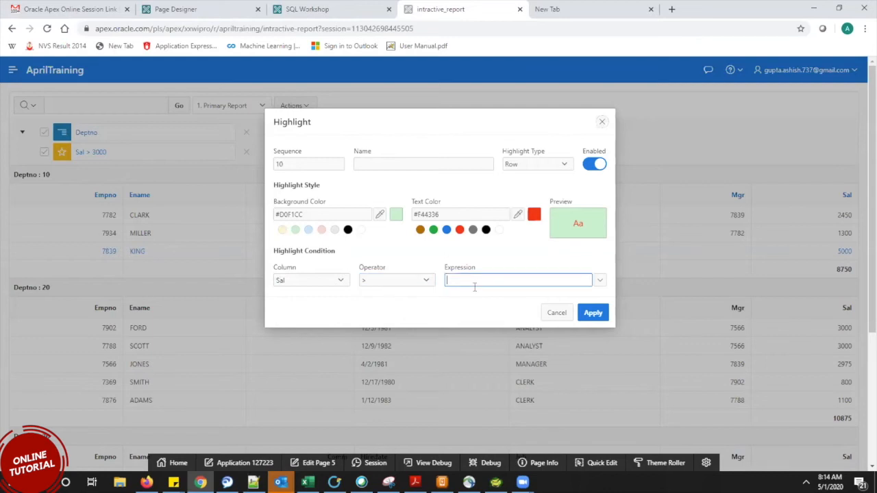
type("3000")
left_click(598, 315)
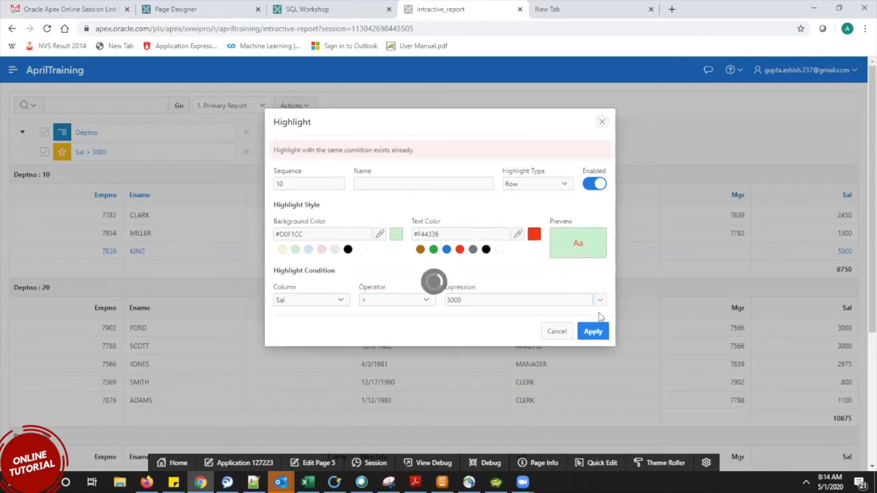
After the duplicate rejection, close the dialog and remove the existing Sal > 3000 highlight.
left_click(595, 333)
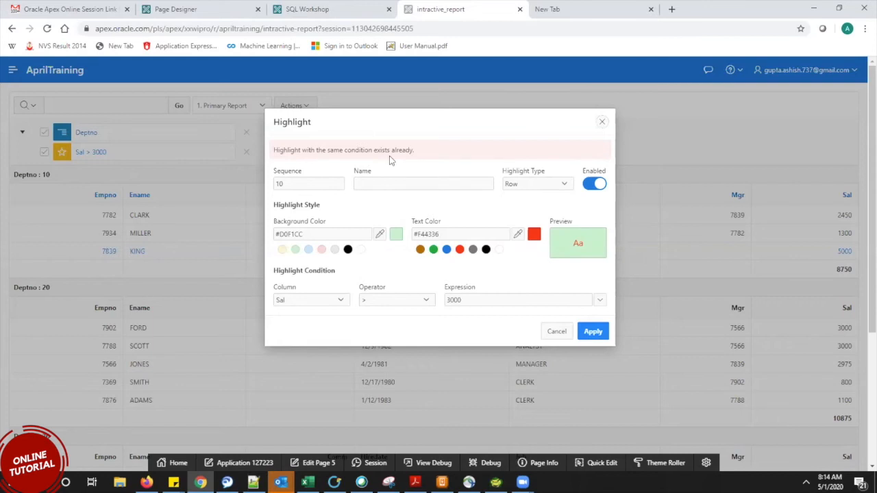
key("Escape")
left_click(247, 152)
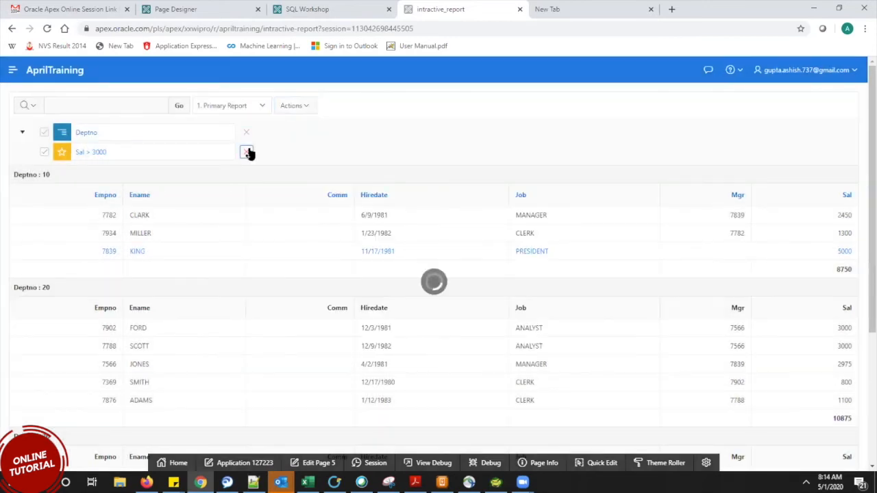
left_click(308, 107)
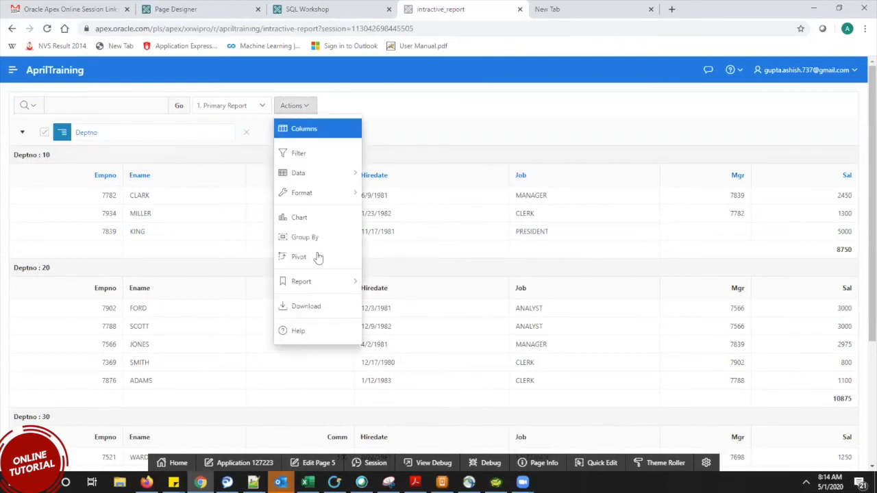
mouse_move(305, 195)
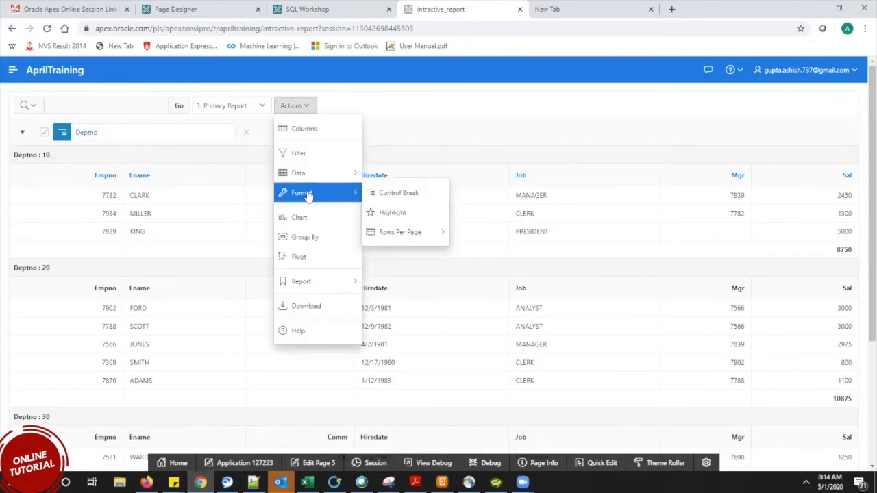
left_click(424, 221)
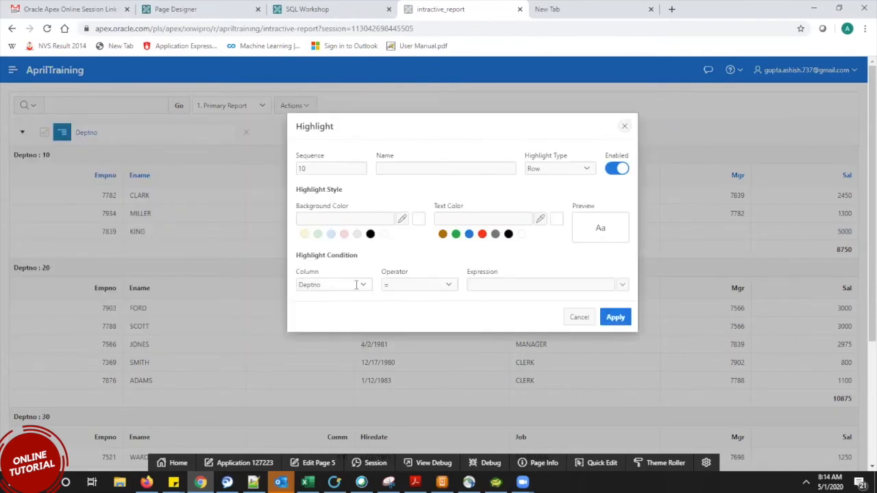
left_click(304, 235)
left_click(483, 235)
left_click(343, 285)
left_click(331, 366)
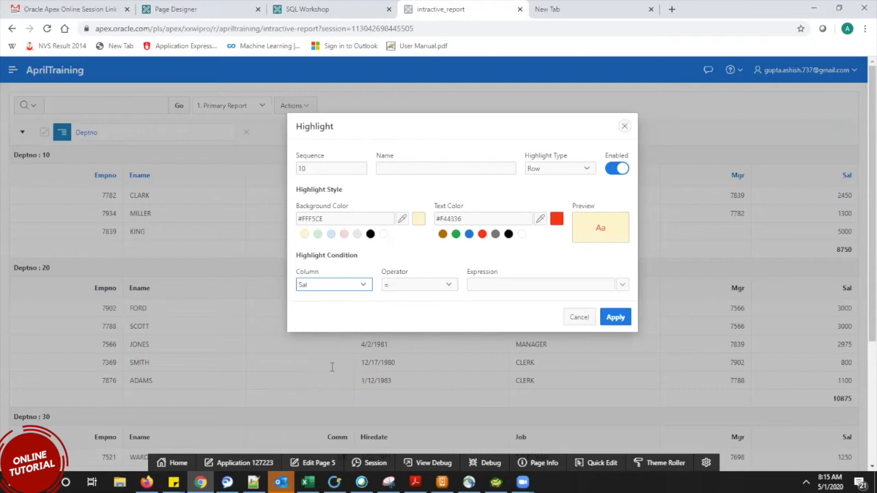
left_click(440, 285)
key("Return")
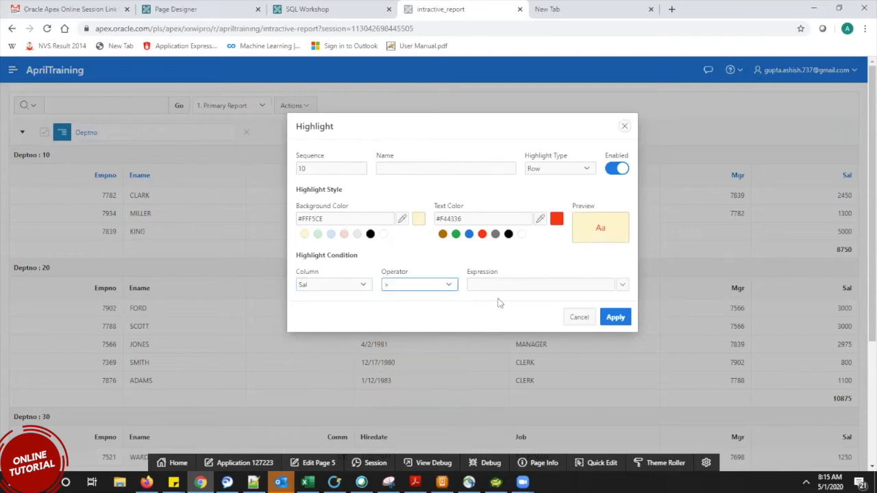
left_click(528, 285)
type("3000")
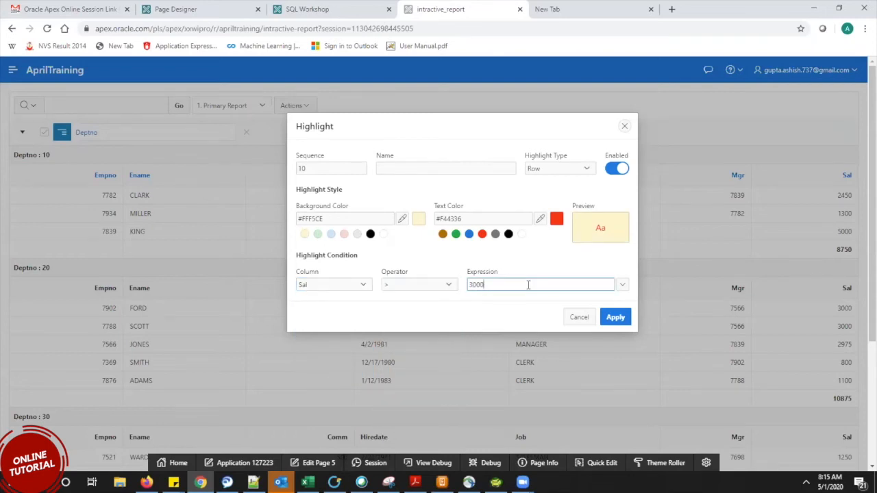
left_click(619, 322)
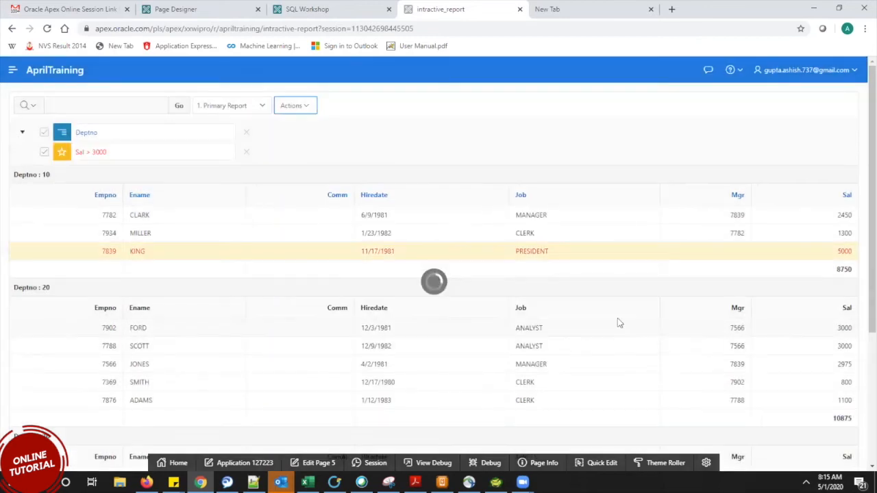
left_click_drag(870, 267, 870, 221)
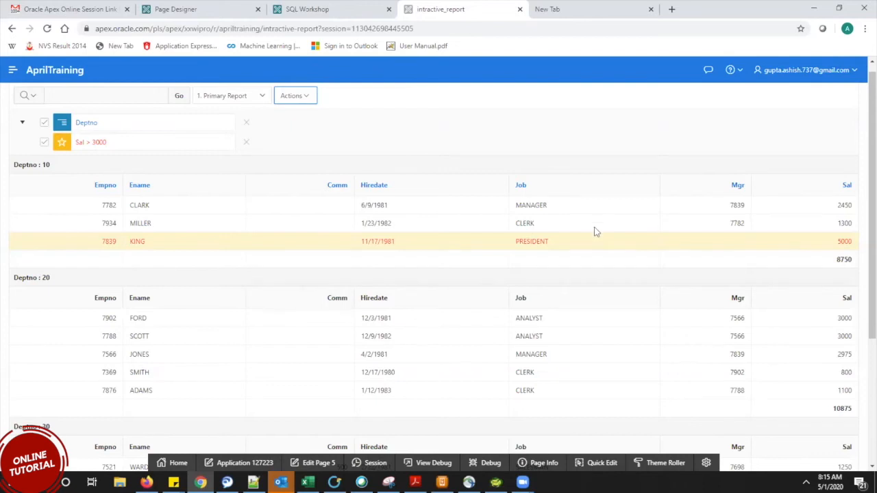
Open Actions > Download to show the CSV, HTML, XLS, PDF, RTF and Email formats.
left_click(301, 95)
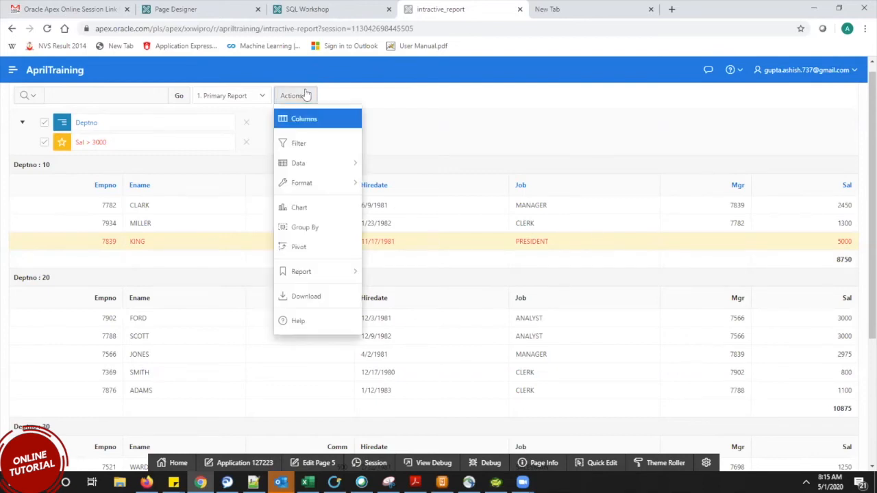
left_click(306, 95)
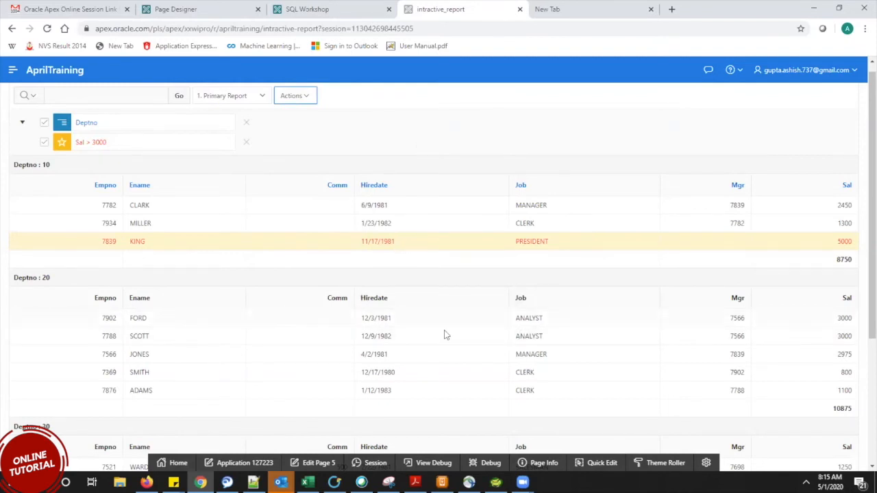
left_click(294, 96)
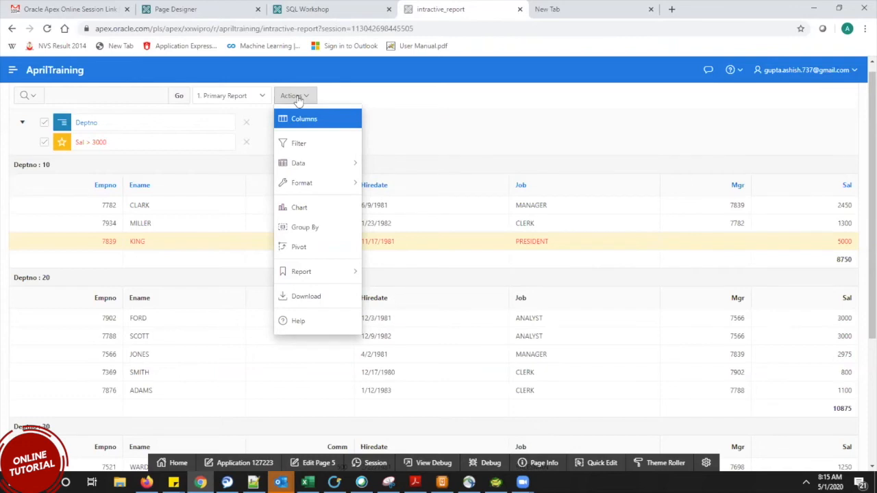
left_click(325, 300)
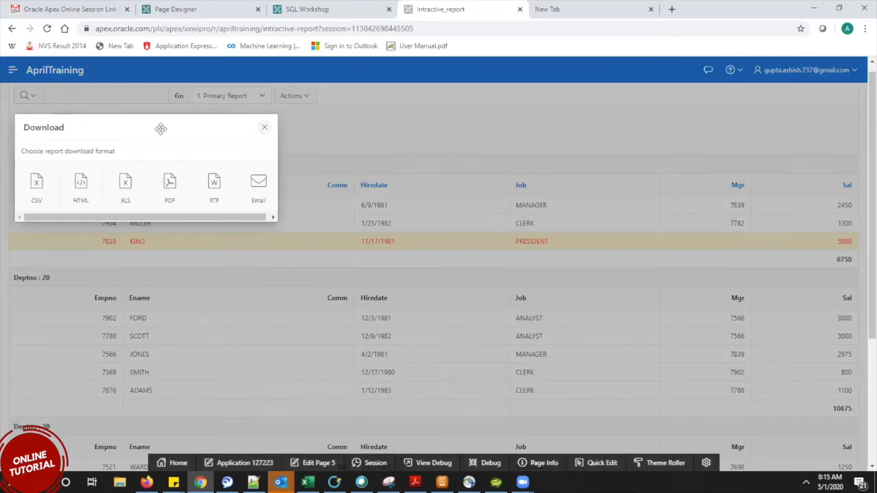
Download the report as intractive_report (1).csv and close the Download dialog.
left_click_drag(160, 129, 500, 121)
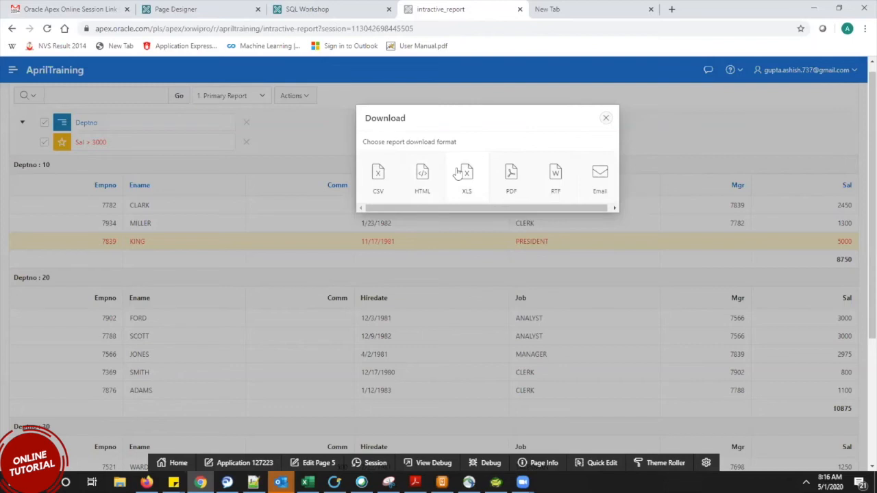
left_click(373, 177)
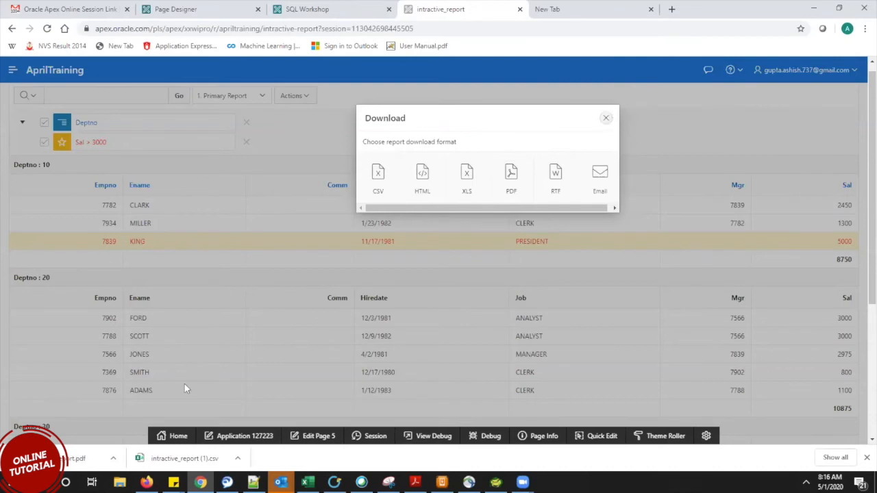
left_click(607, 120)
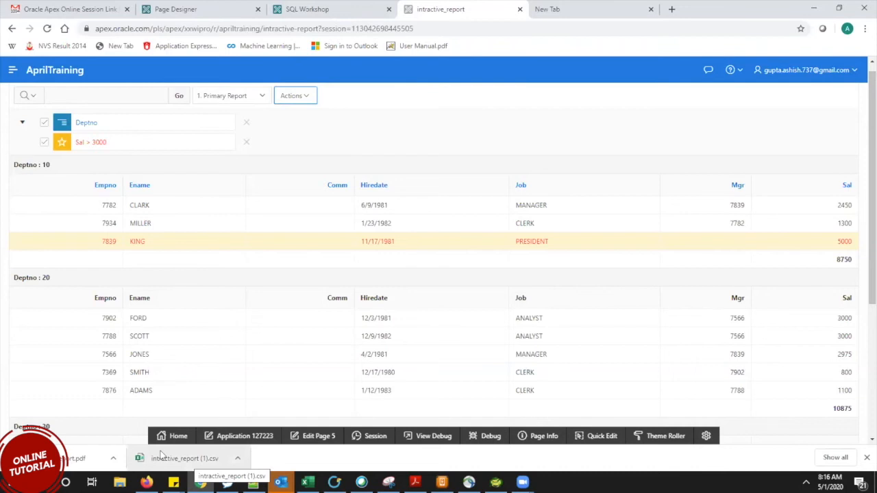
left_click(300, 96)
mouse_move(315, 280)
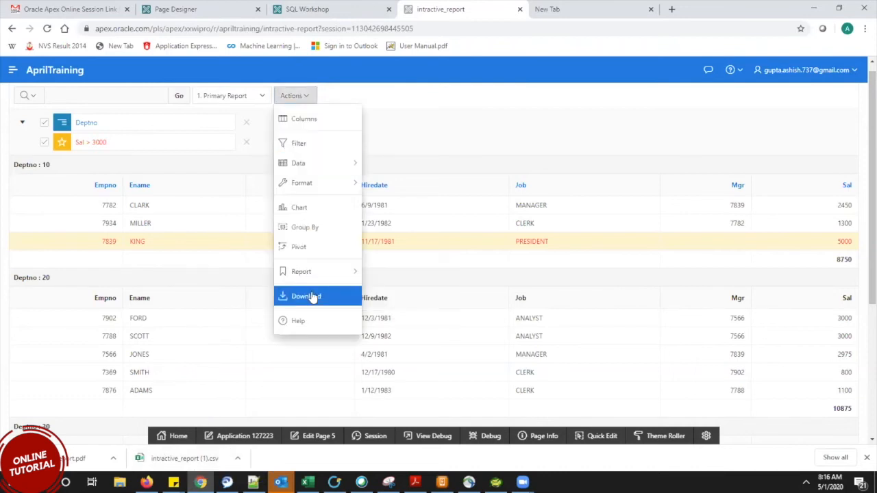
left_click(309, 296)
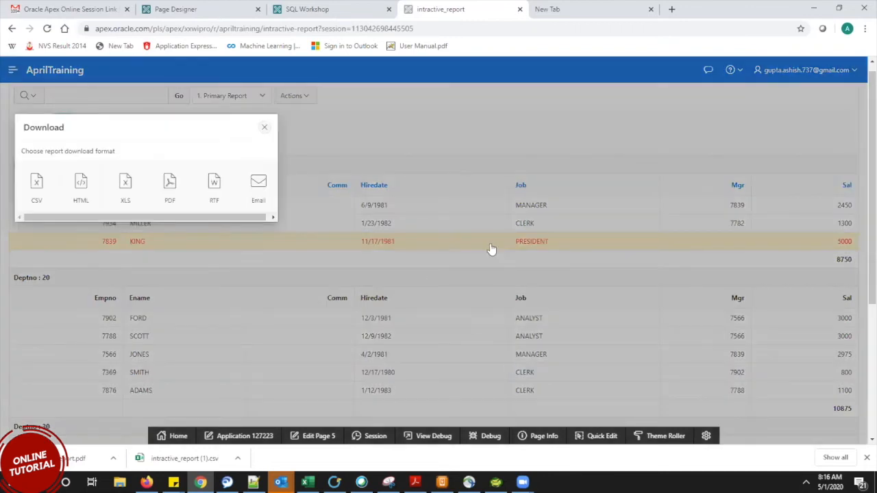
left_click(260, 183)
left_click_drag(177, 124, 396, 97)
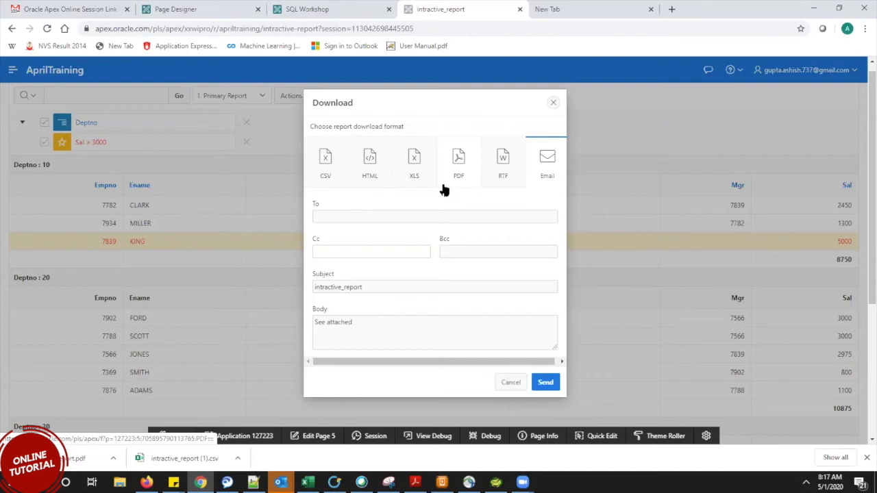
left_click(555, 104)
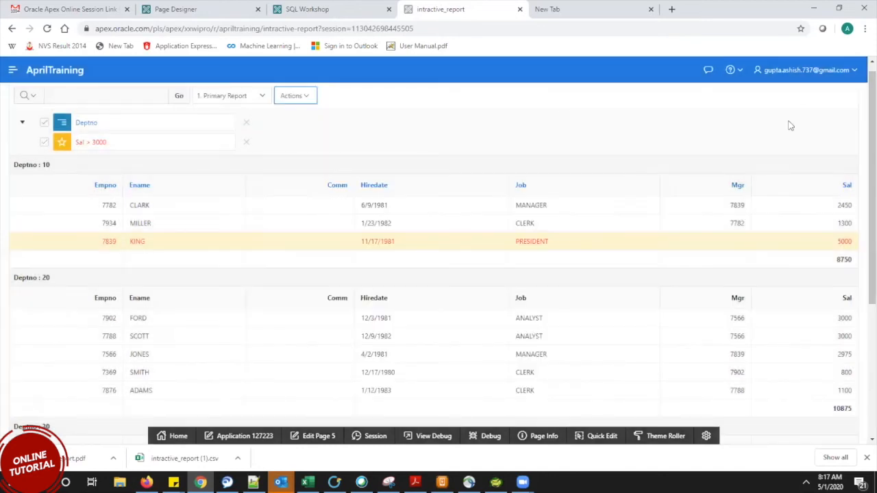
left_click_drag(869, 148, 870, 165)
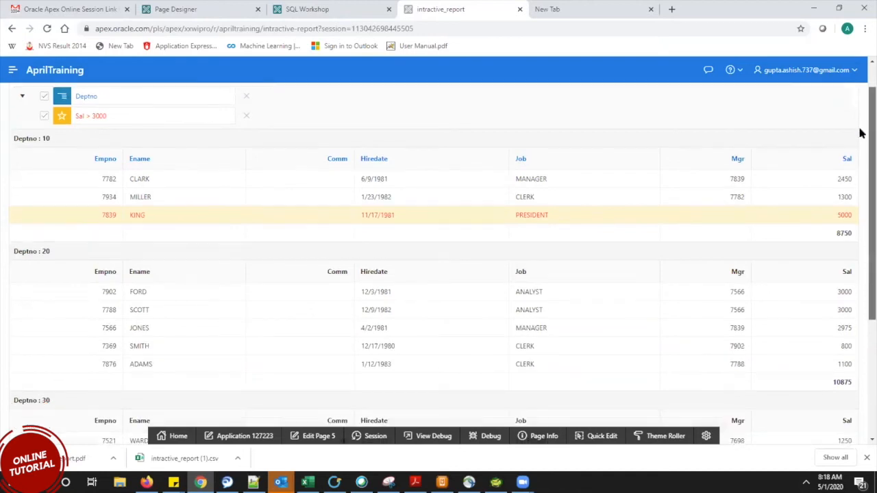
scroll(861, 131, "up", 1)
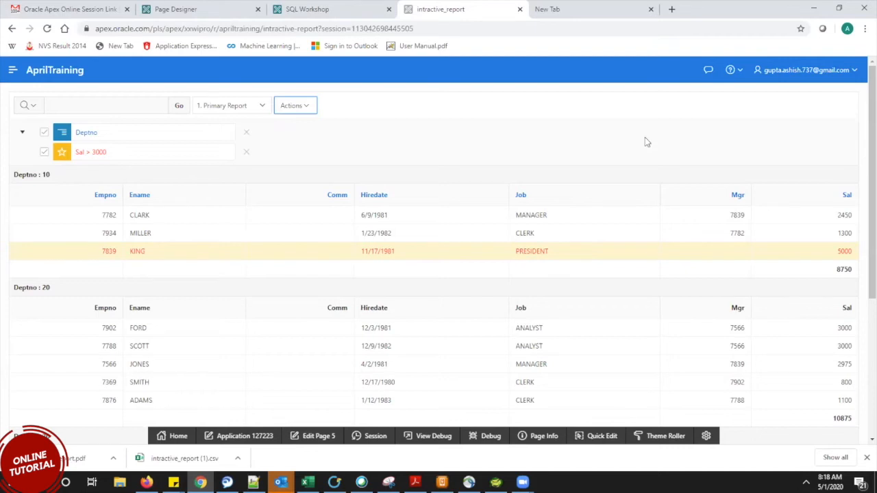
left_click(282, 110)
left_click(308, 309)
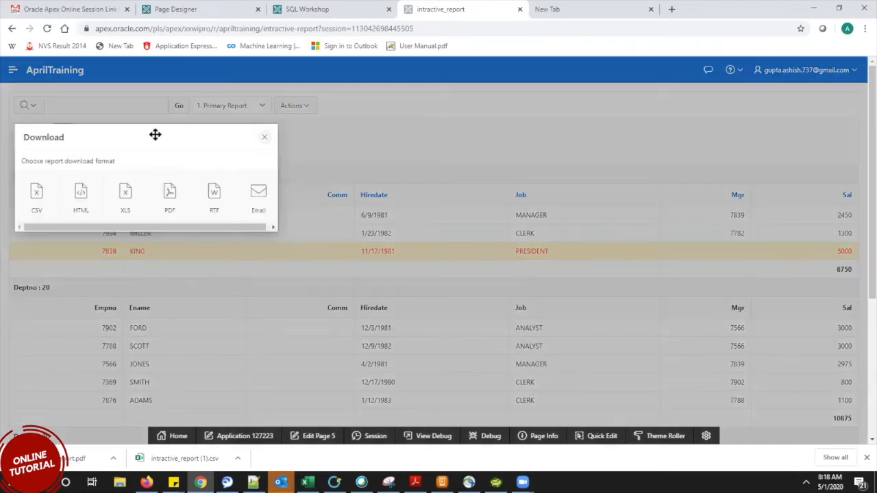
left_click_drag(154, 132, 567, 143)
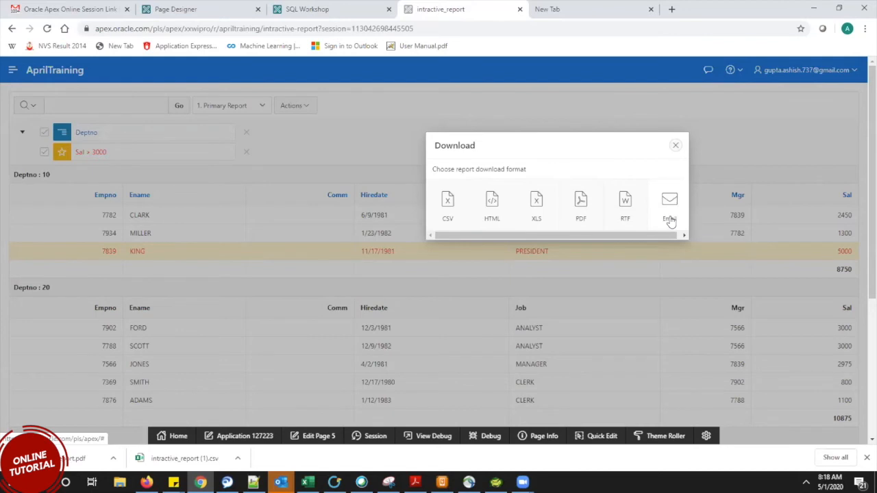
left_click(675, 145)
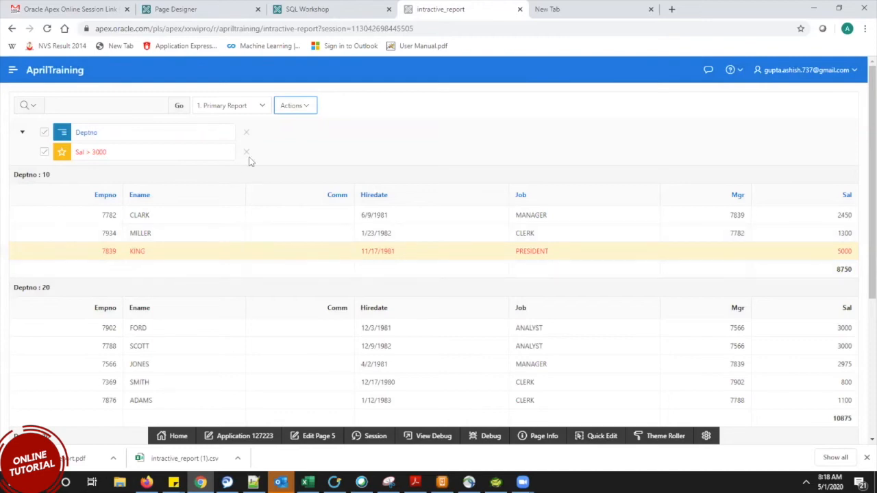
Browse the report's Actions menu and Download format options, then return to page 5's Page Designer.
left_click(296, 113)
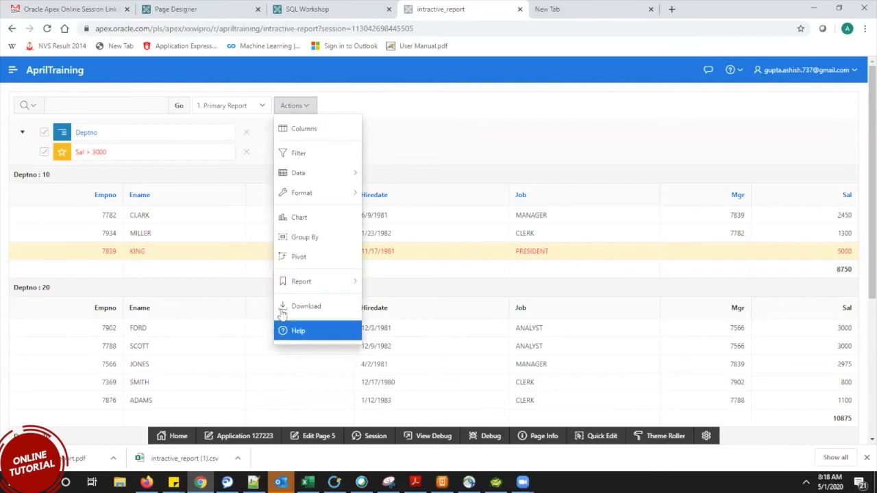
key("Escape")
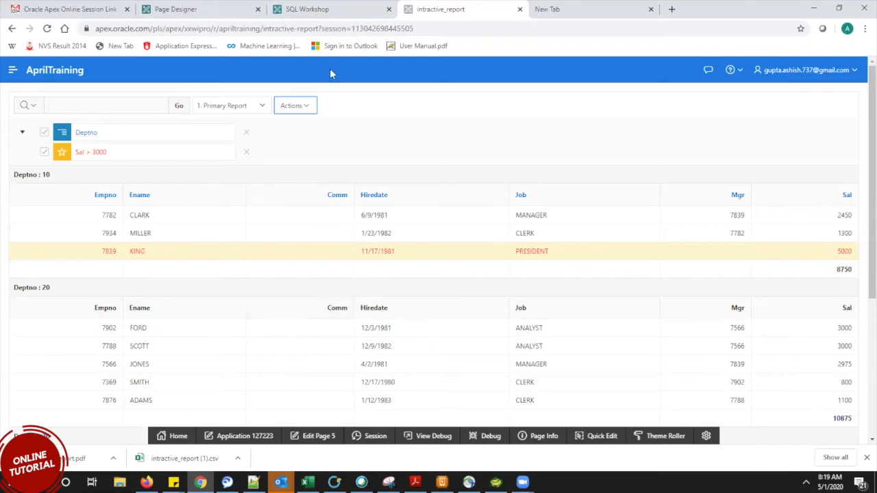
left_click(298, 109)
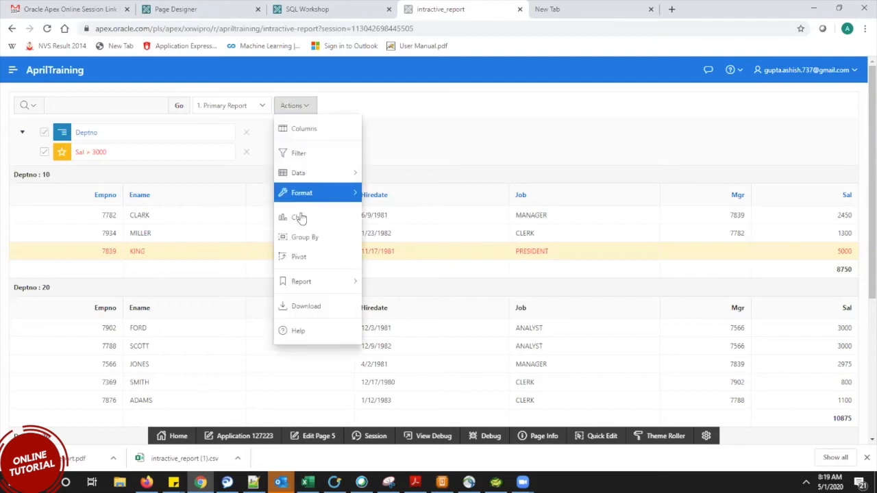
left_click(301, 307)
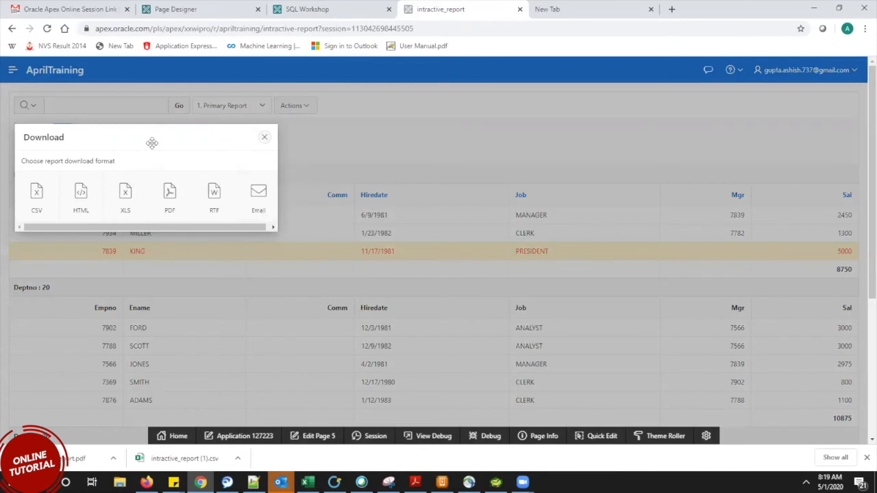
left_click_drag(151, 142, 357, 163)
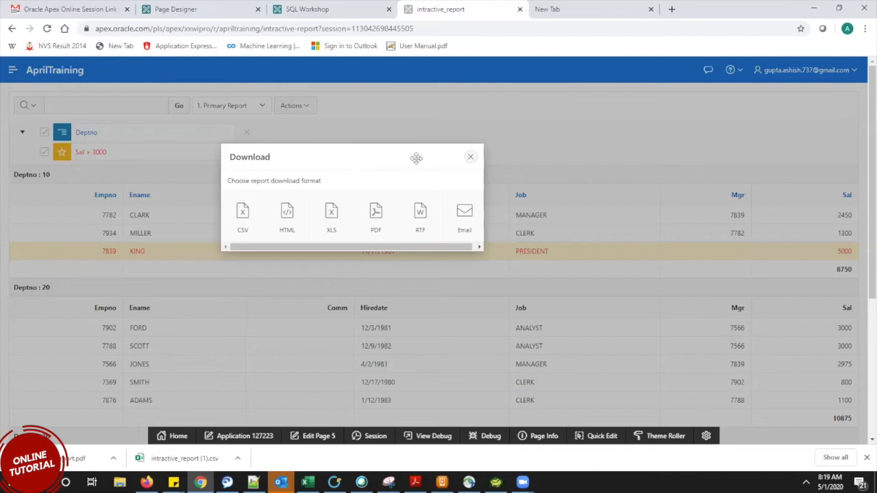
key("Escape")
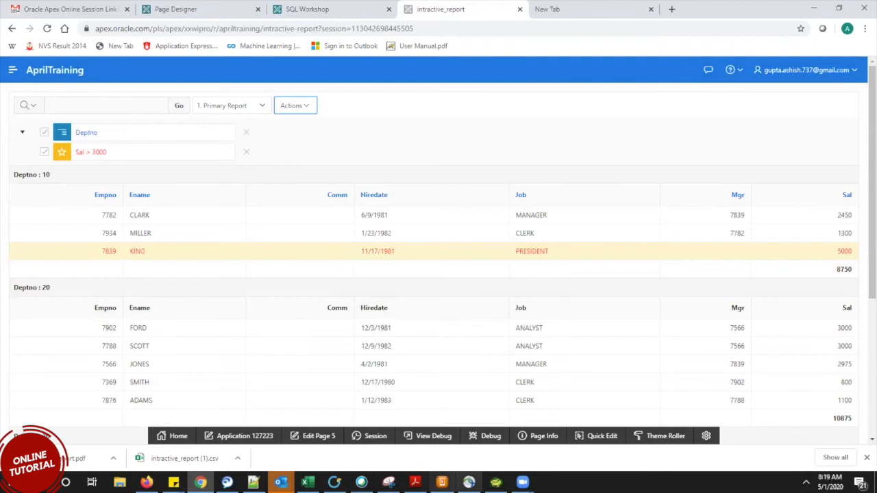
mouse_move(496, 482)
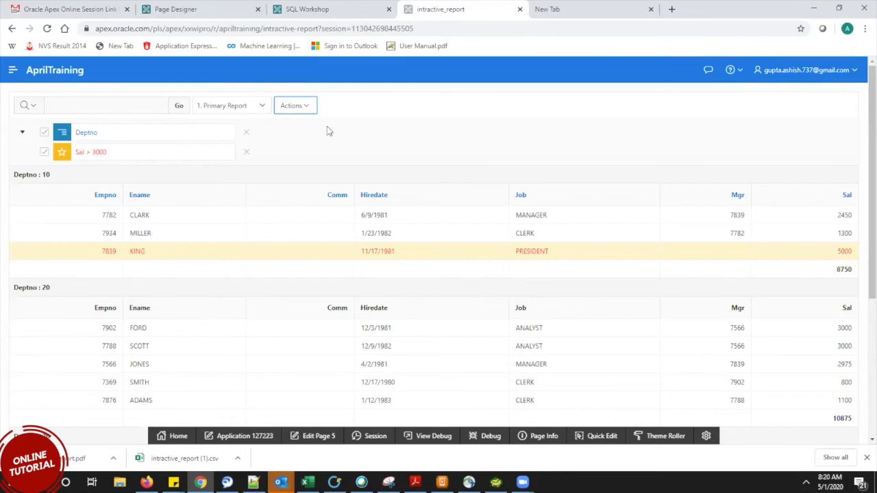
left_click(218, 6)
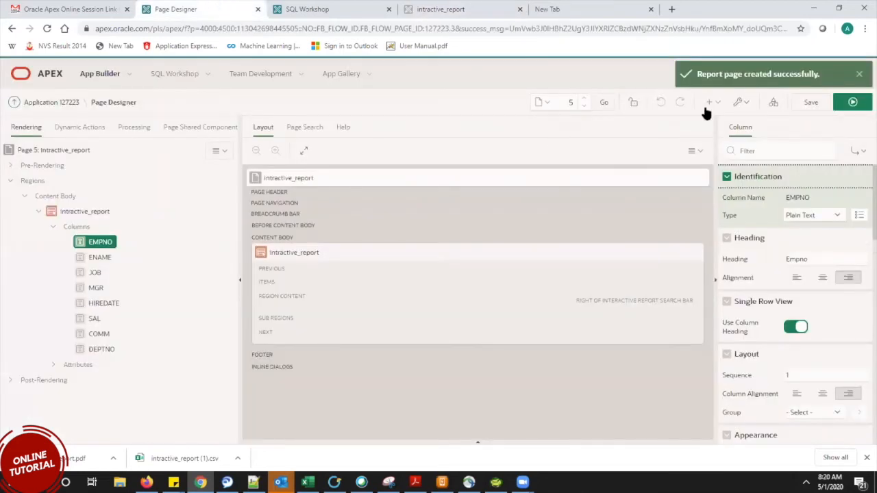
Start a new Interactive Grid report page named imtractivegrid and advance past the navigation menu step.
left_click(709, 106)
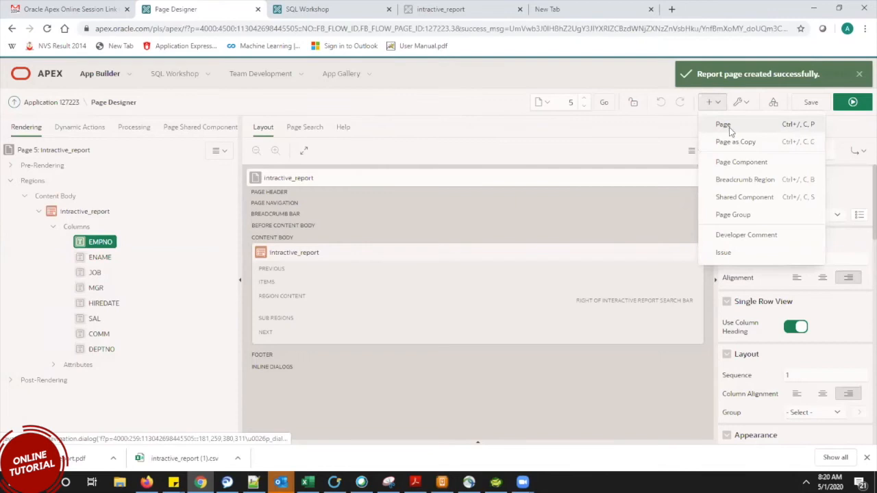
left_click(728, 129)
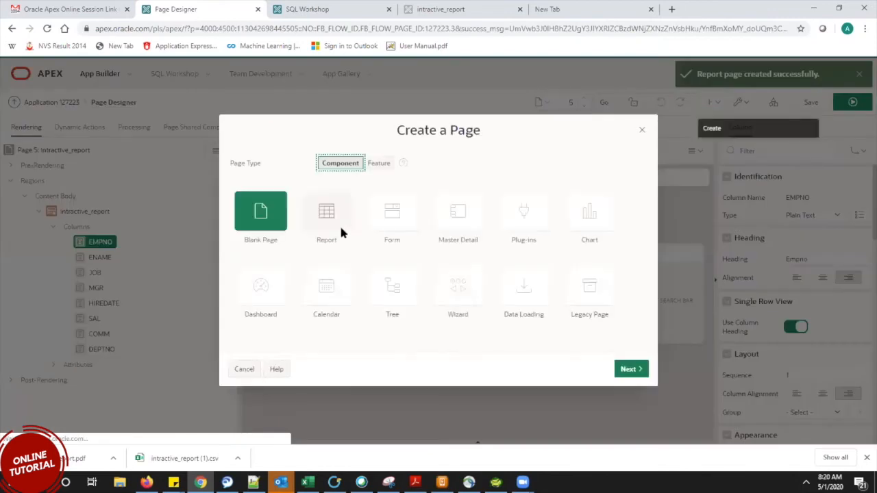
left_click(326, 214)
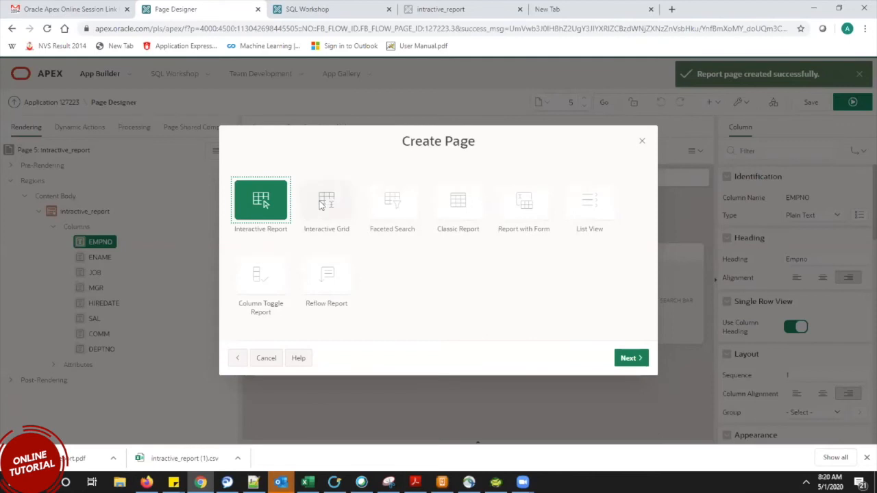
left_click(322, 206)
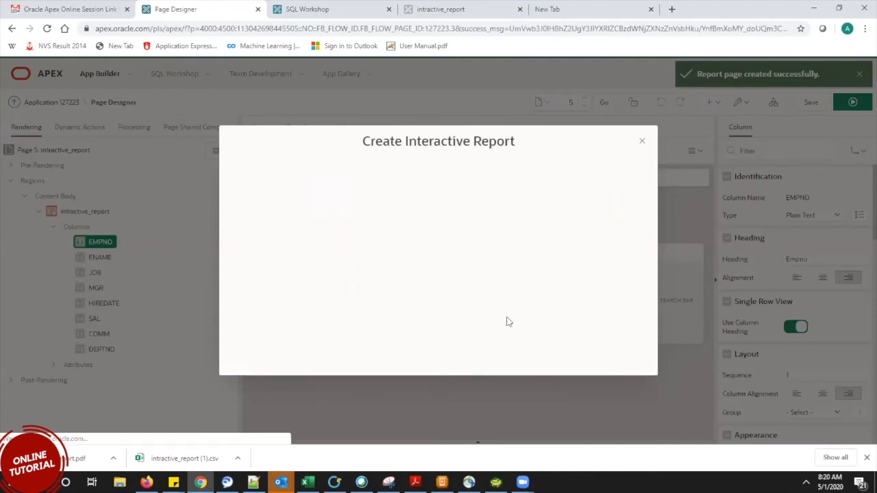
left_click(427, 264)
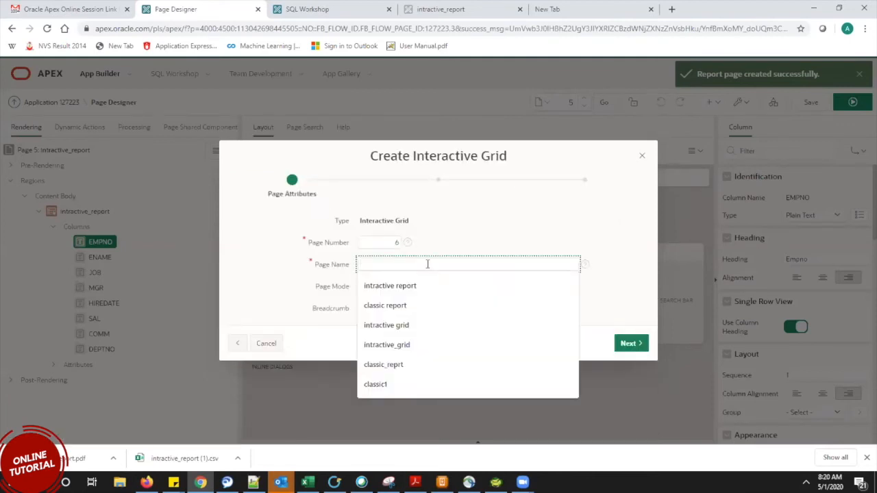
type("inracti")
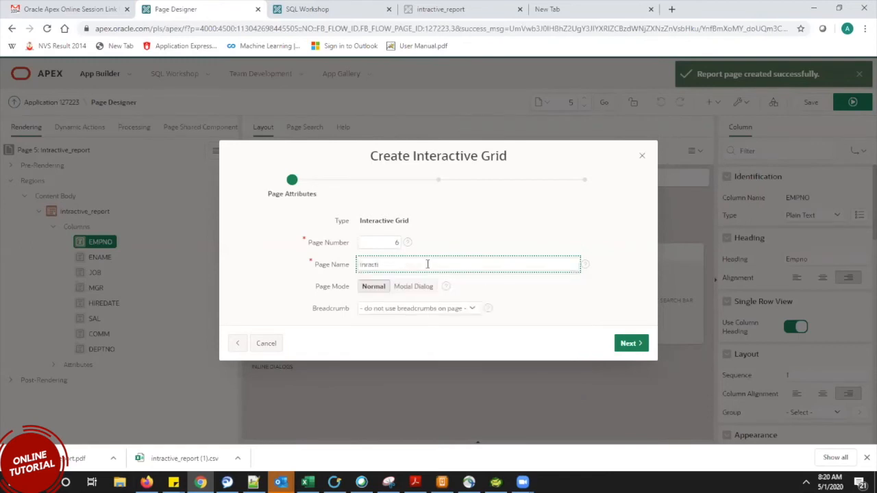
key("BackSpace")
key("BackSpace")
key("BackSpace")
key("BackSpace")
key("BackSpace")
key("BackSpace")
type("mtractivegrid")
left_click(627, 343)
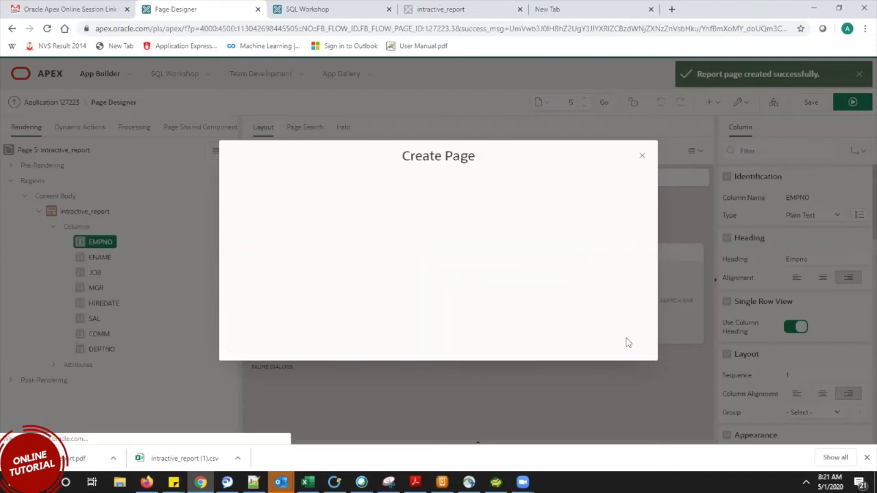
left_click(636, 344)
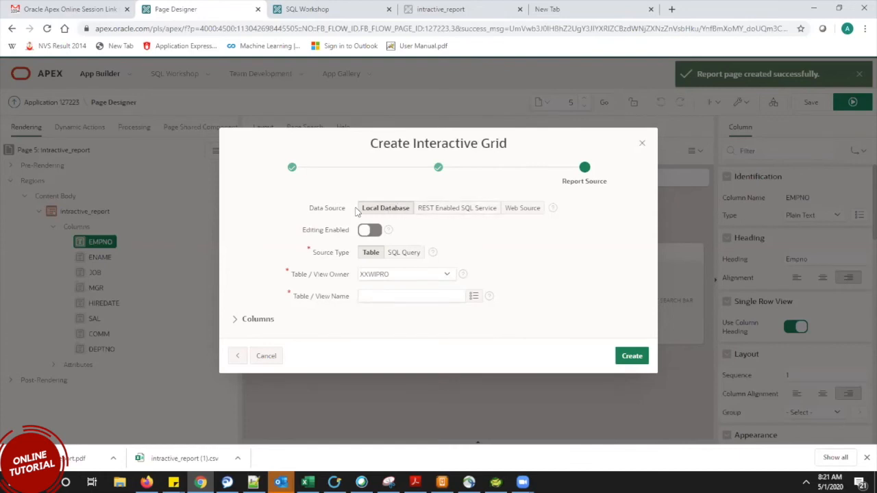
Try REST Enabled SQL Service as the data source, finding its service list empty.
left_click(441, 211)
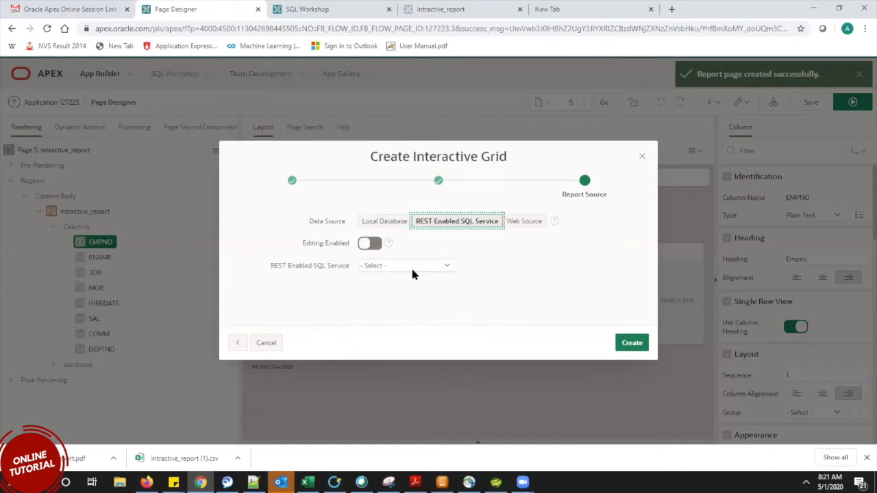
left_click(410, 266)
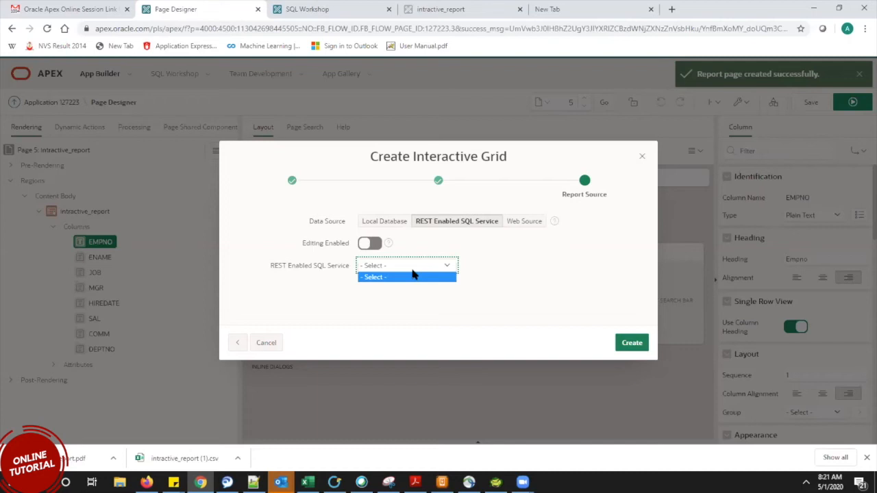
left_click(413, 276)
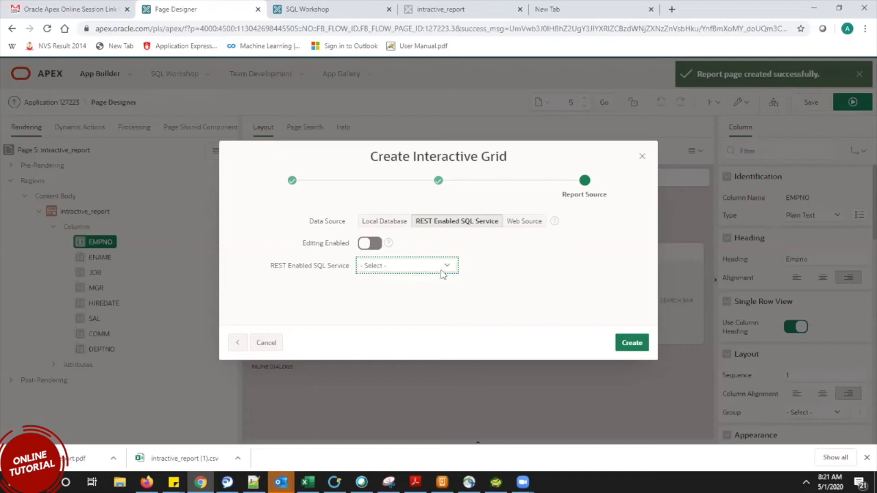
left_click(528, 276)
left_click(395, 267)
left_click(389, 267)
left_click(391, 268)
left_click(392, 267)
Try Web Source as the data source, then switch back to Local Database.
left_click(524, 221)
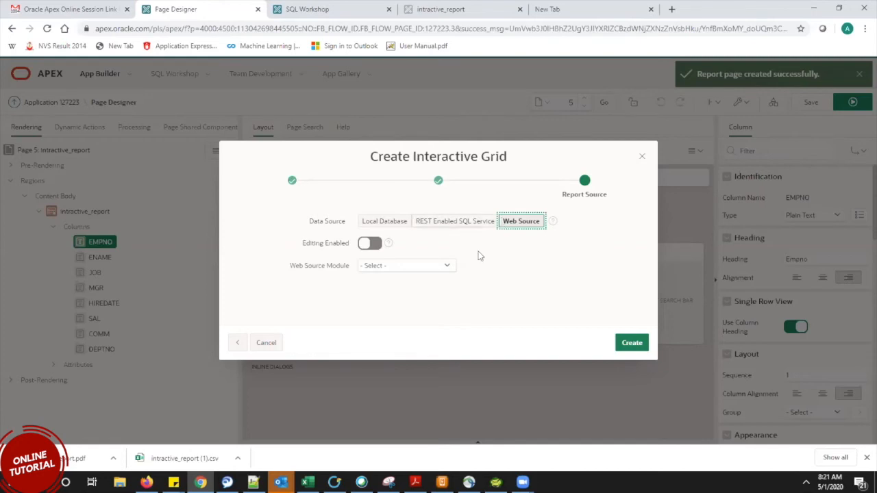
left_click(407, 266)
left_click(407, 268)
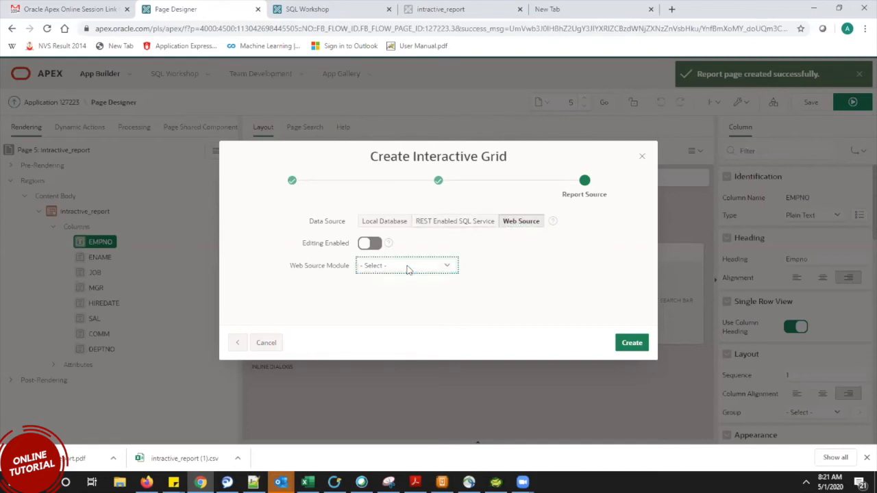
left_click(541, 301)
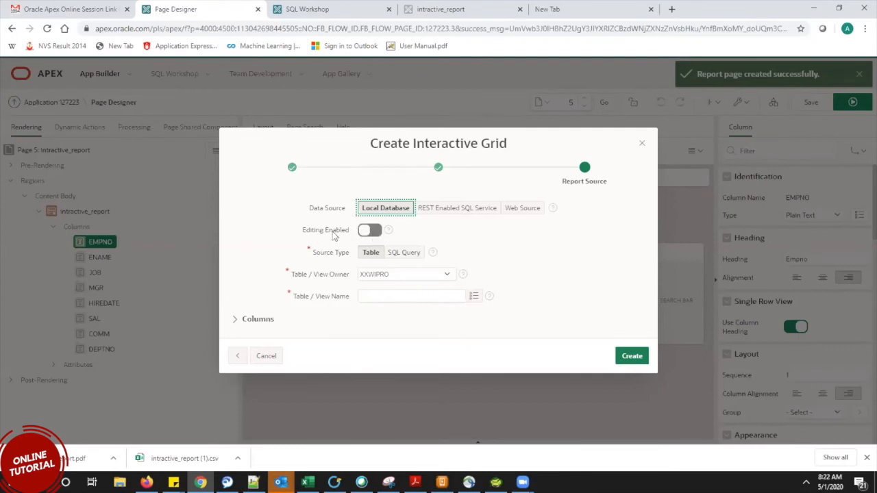
Enable editing, base the grid on table EBA_DEMO_DA_DEPT, and create the page.
left_click(374, 231)
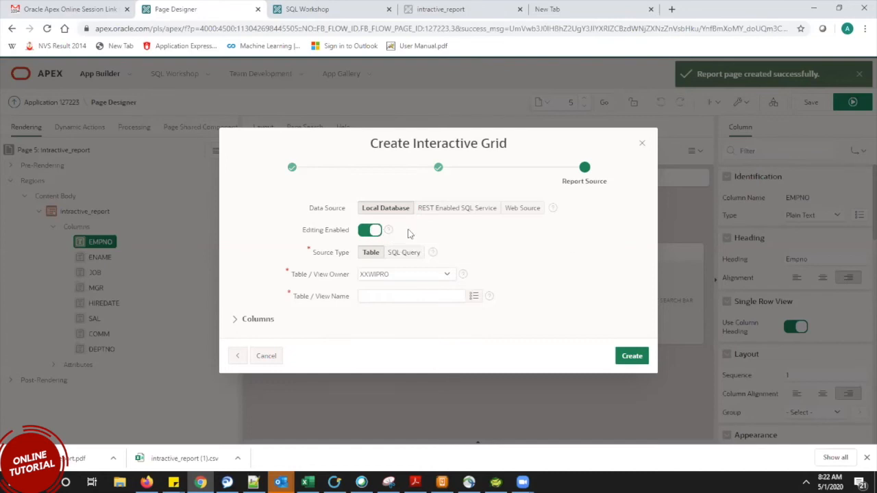
left_click(474, 299)
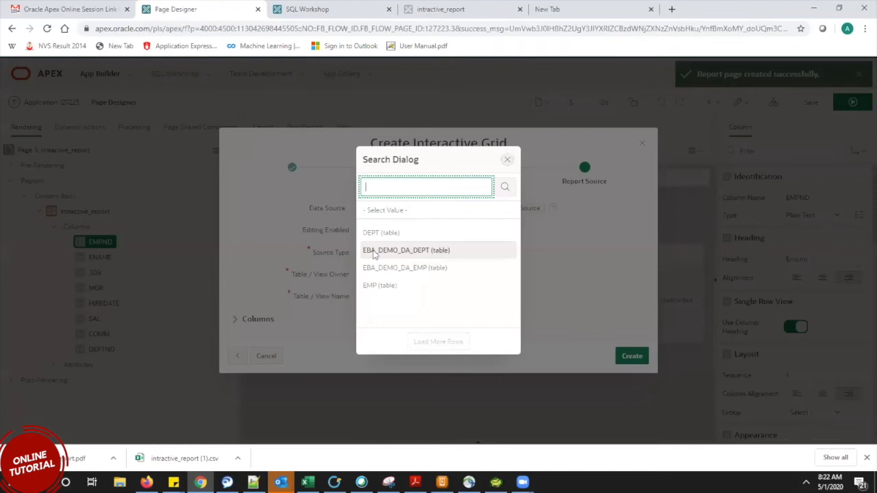
left_click(374, 254)
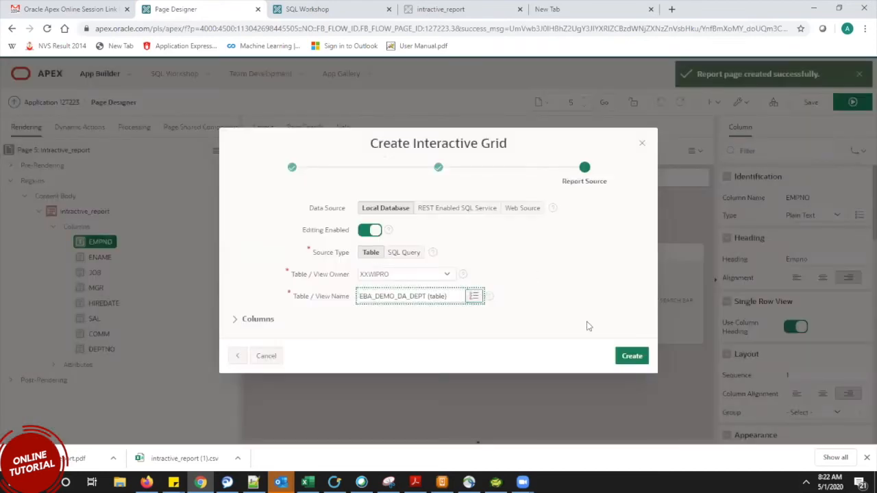
left_click(630, 356)
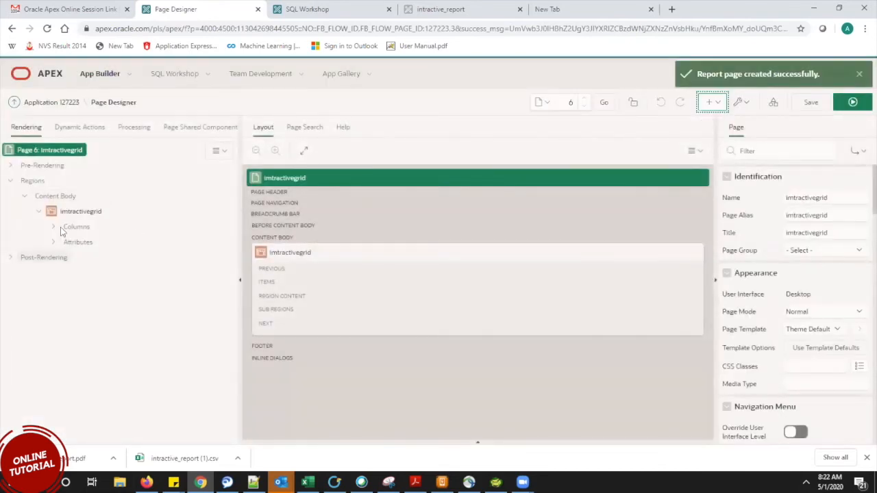
Select the new grid region and confirm its type remains Interactive Grid.
left_click(75, 216)
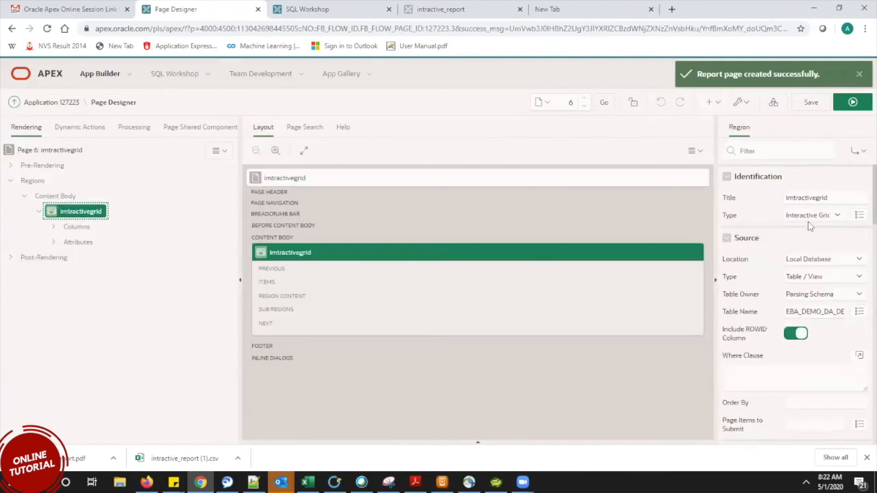
left_click(811, 216)
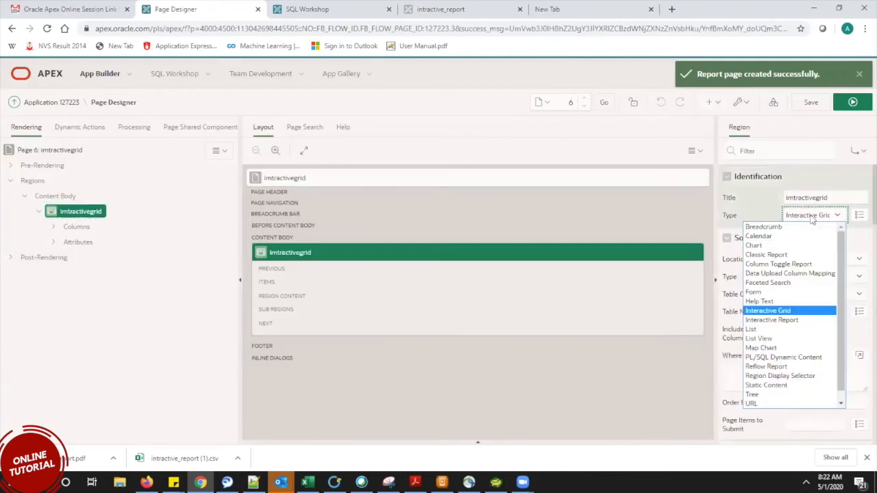
left_click(811, 217)
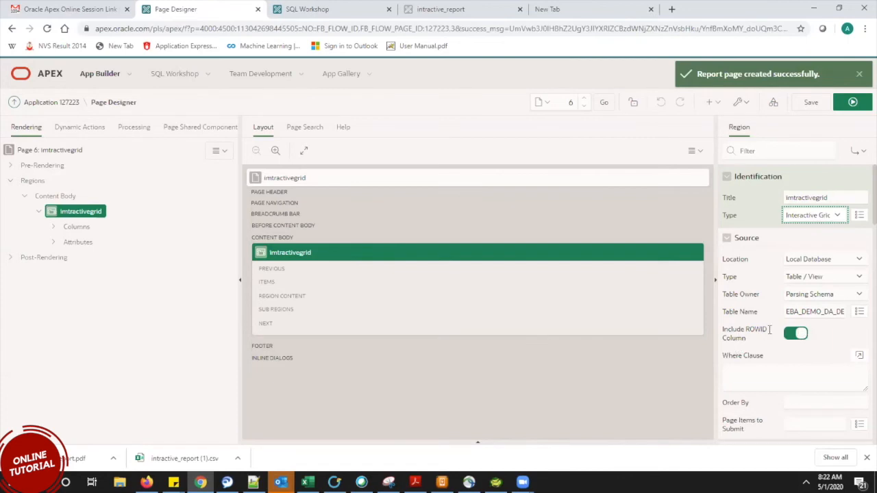
left_click(836, 335)
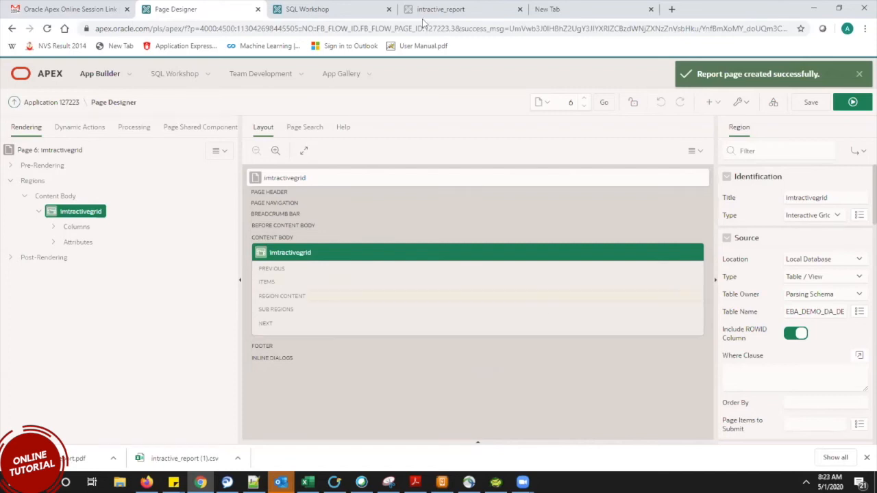
left_click(472, 7)
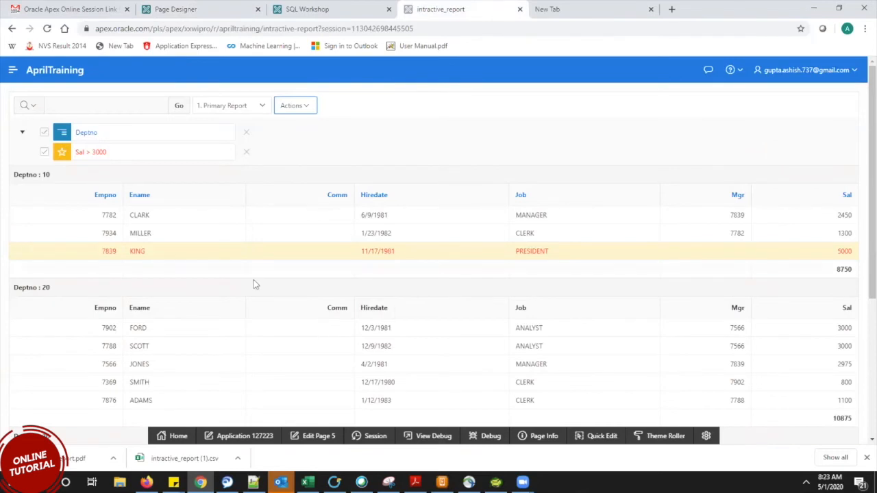
left_click_drag(105, 327, 204, 329)
left_click(201, 330)
left_click_drag(125, 327, 190, 336)
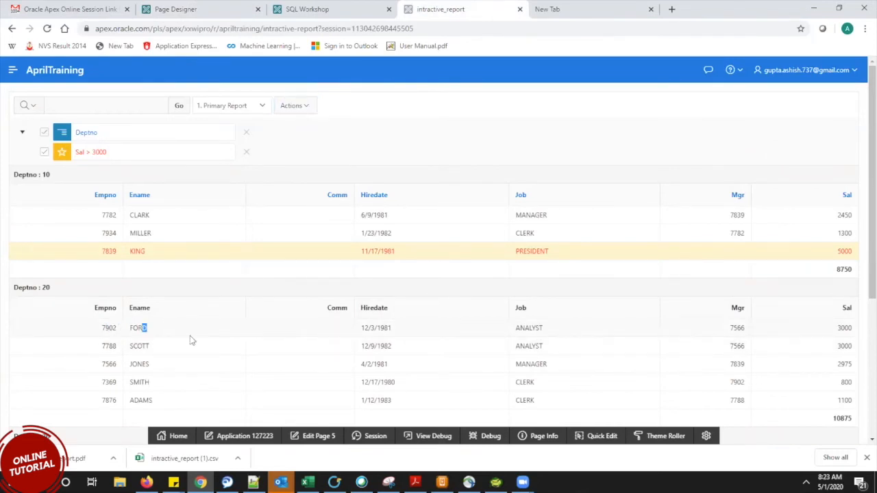
left_click(146, 329)
left_click_drag(124, 216, 156, 216)
left_click(198, 8)
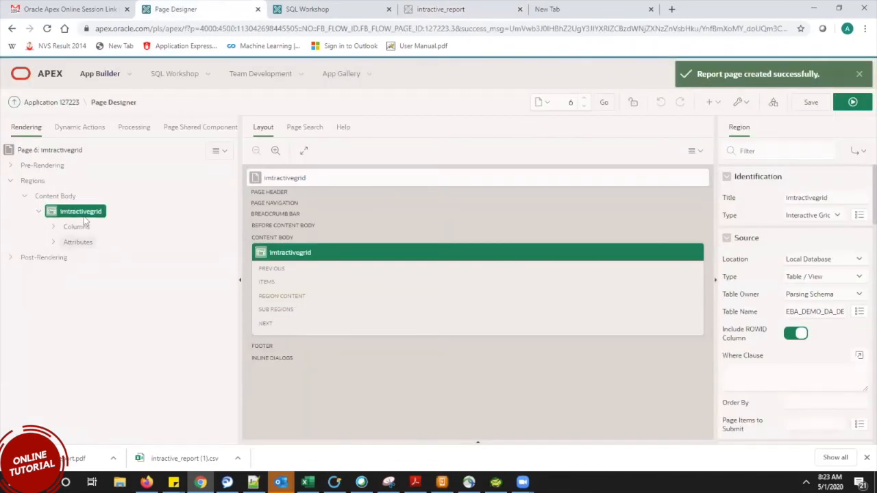
Select the imtractivegrid region and review its properties and Template choices, leaving them unchanged.
left_click(63, 212)
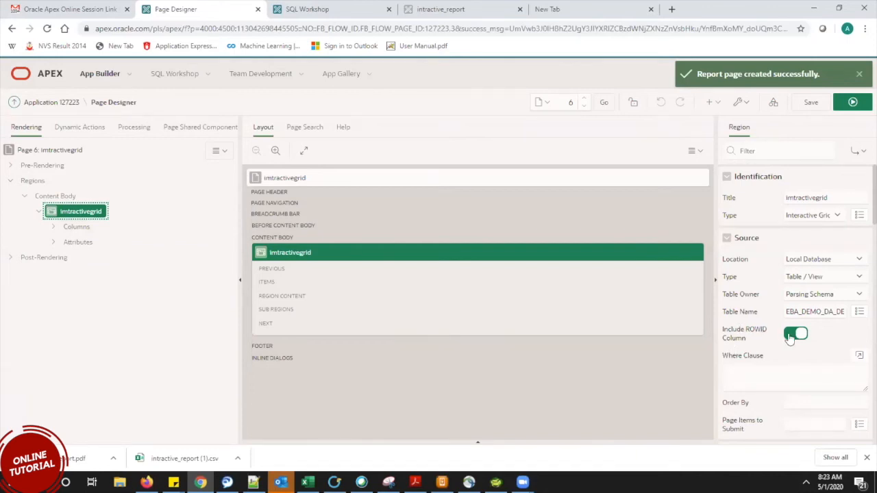
left_click_drag(860, 195, 859, 211)
scroll(860, 205, "down", 5)
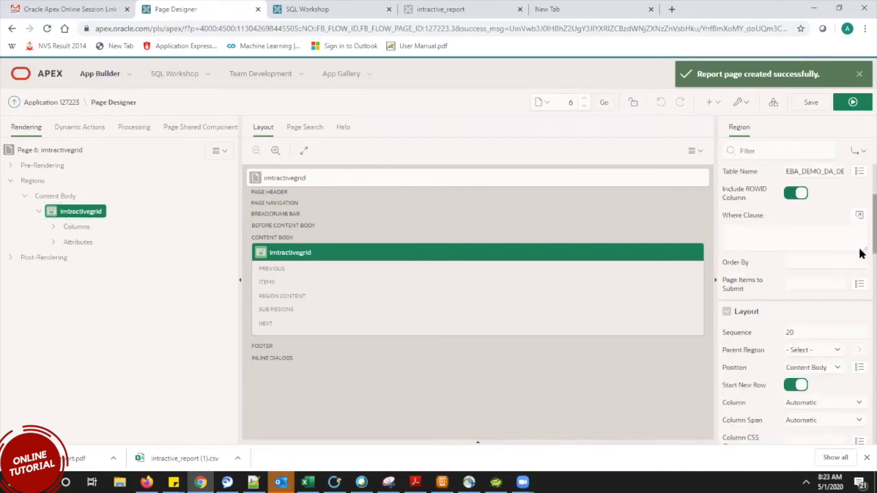
scroll(860, 274, "down", 2)
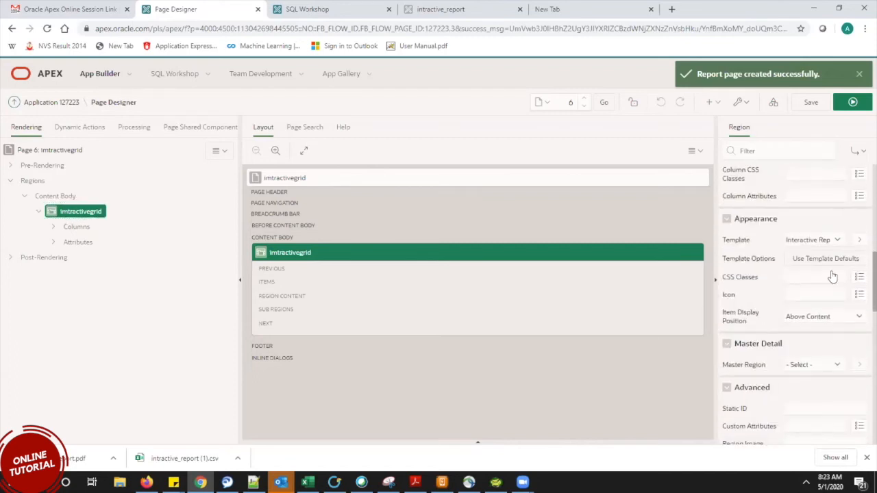
left_click(807, 240)
left_click(807, 240)
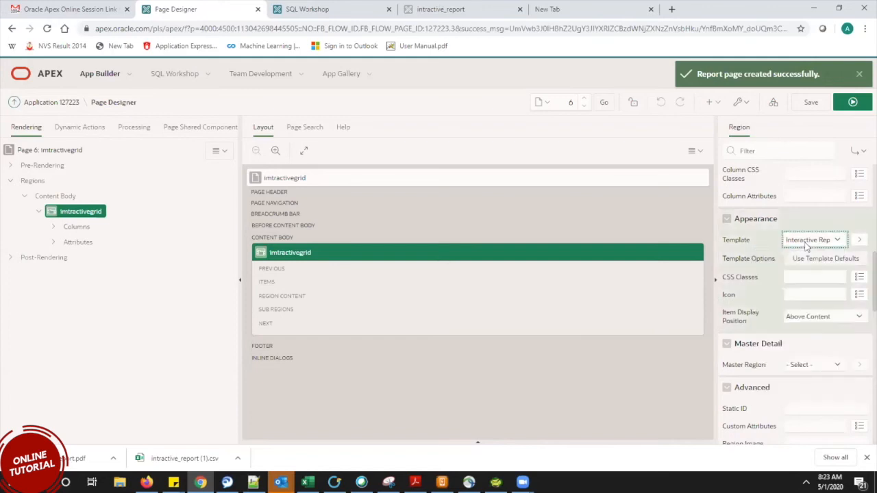
left_click(806, 244)
left_click(806, 245)
Glance at the running page, then expand the region's Columns node in the Rendering tree.
left_click(457, 11)
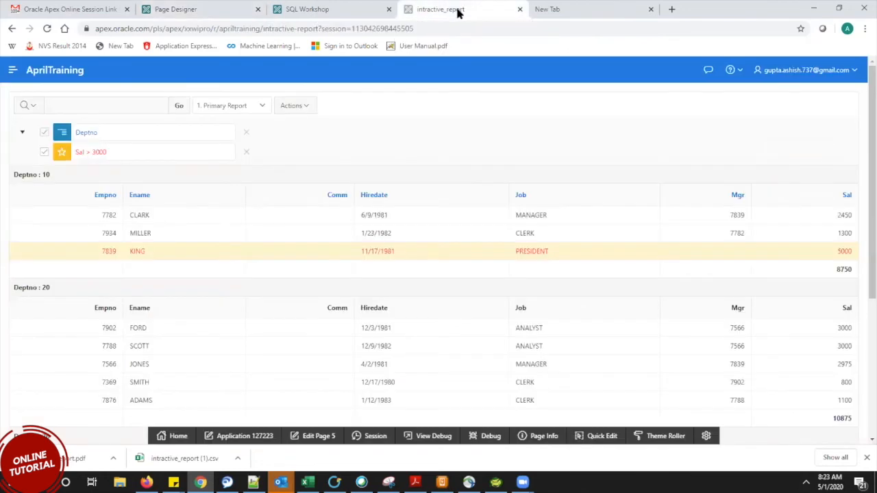
left_click(212, 7)
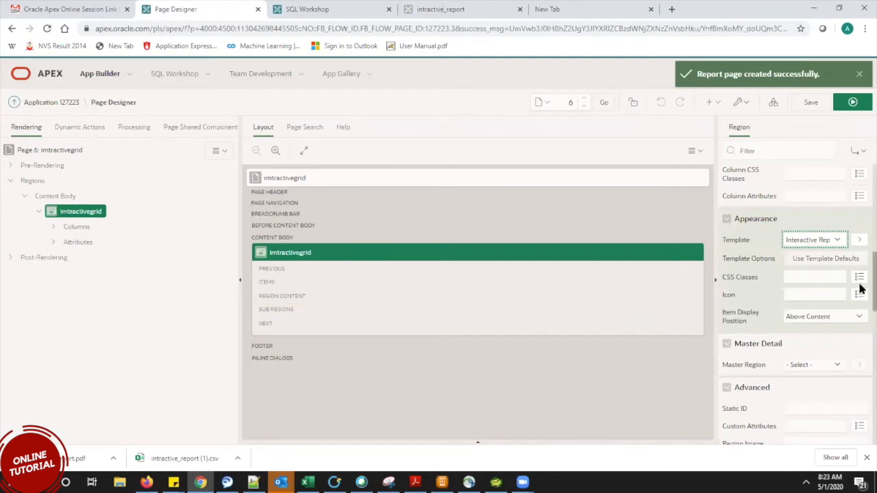
scroll(859, 313, "down", 4)
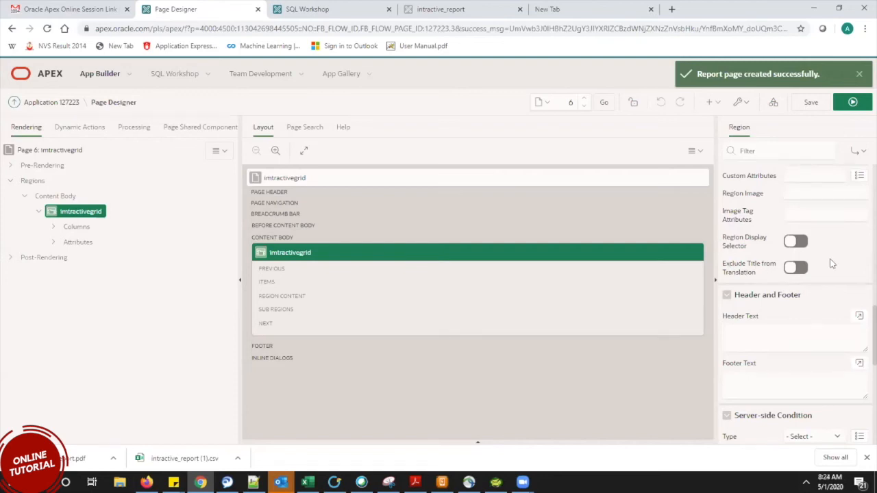
scroll(861, 352, "down", 10)
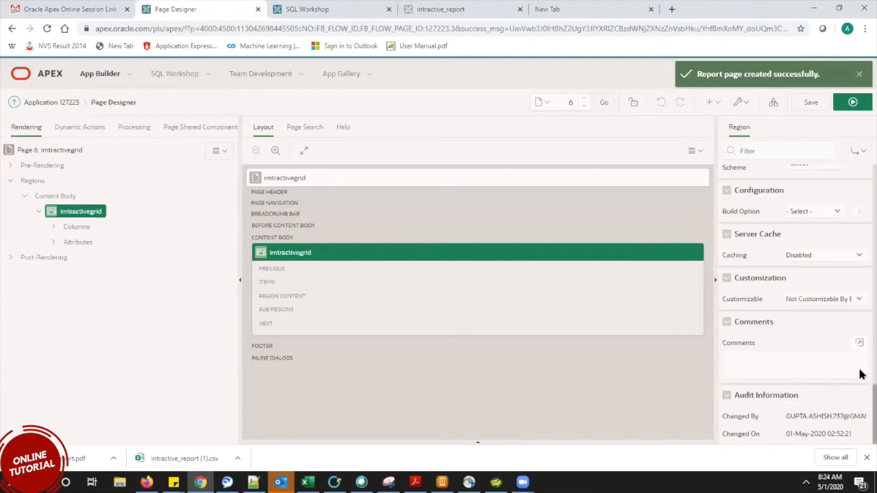
left_click(52, 228)
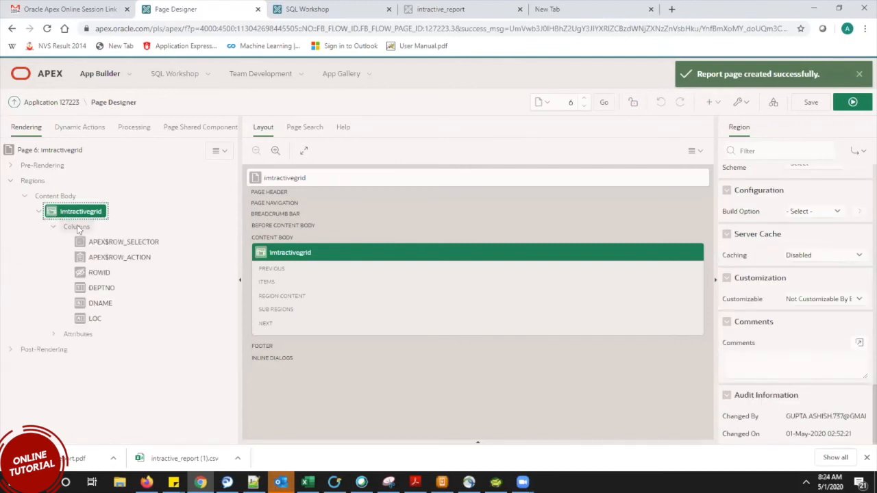
Expand the grid's Attributes to check Edit is enabled for add, update and delete.
left_click(78, 228)
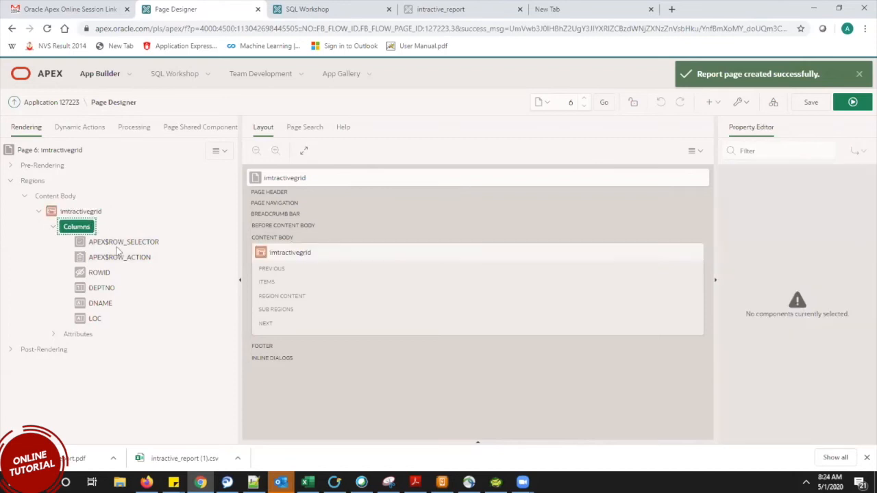
left_click(53, 335)
left_click(80, 335)
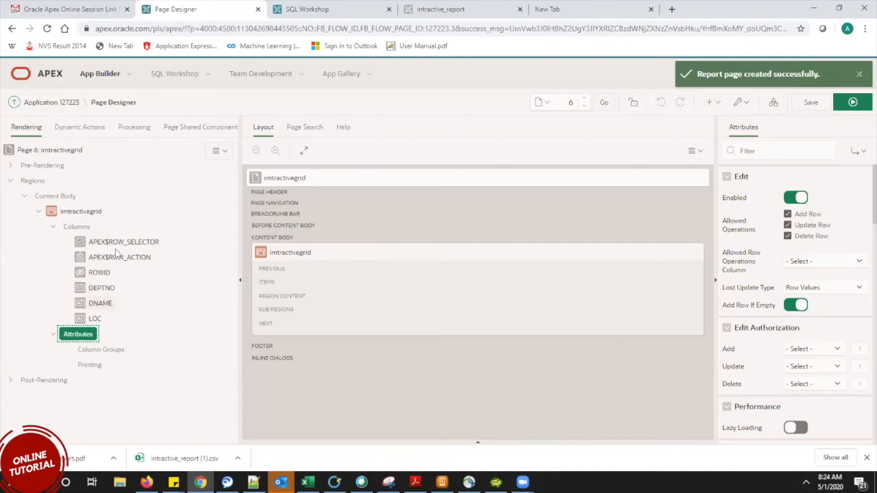
Review the DEPTNO, DNAME, LOC, ROWID, APEX$ROW_ACTION and APEX$ROW_SELECTOR column properties.
left_click(102, 288)
left_click(103, 305)
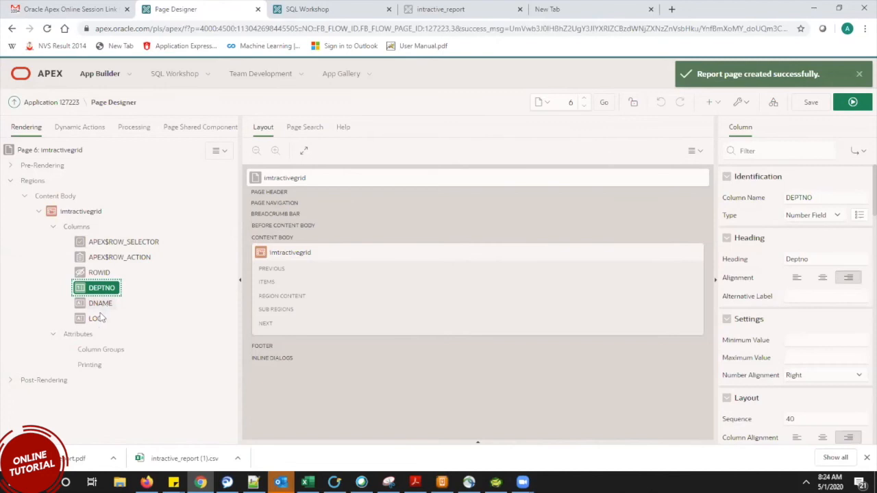
left_click(96, 319)
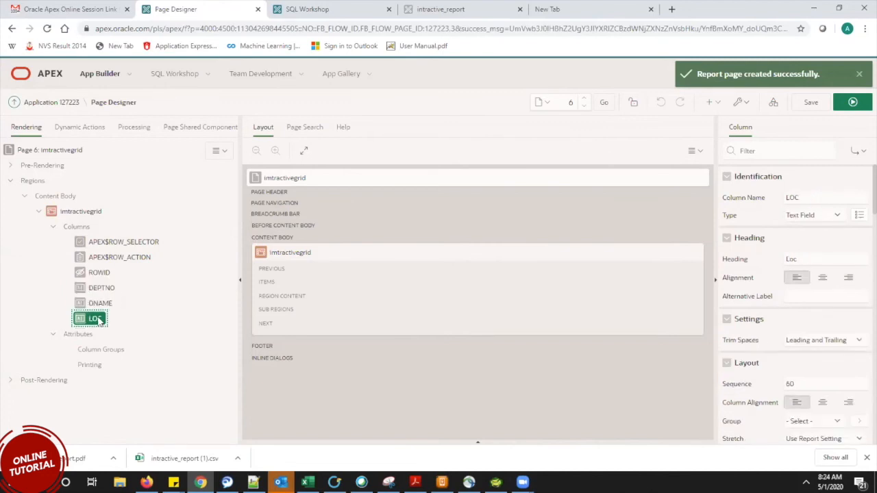
left_click(99, 273)
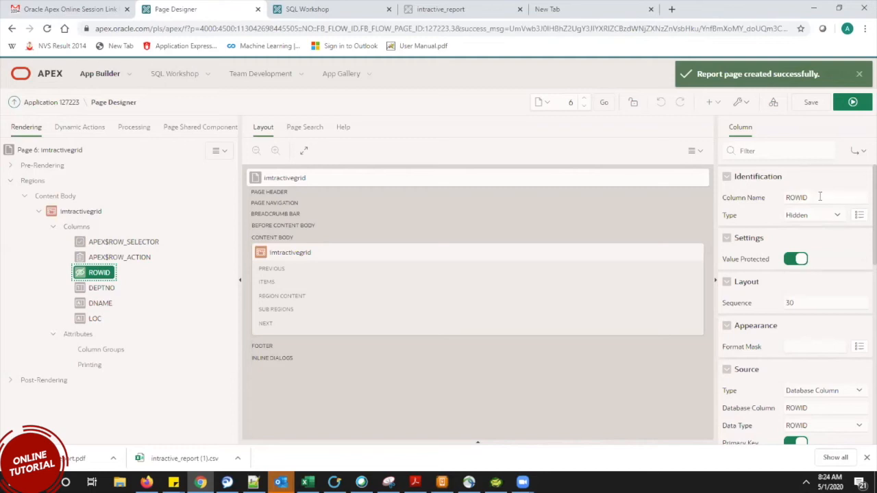
left_click(106, 258)
left_click(121, 245)
left_click(122, 260)
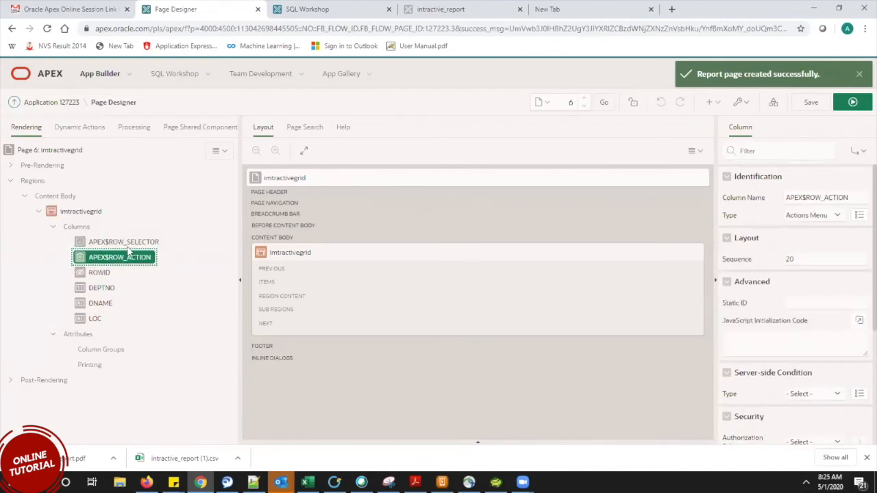
left_click(128, 249)
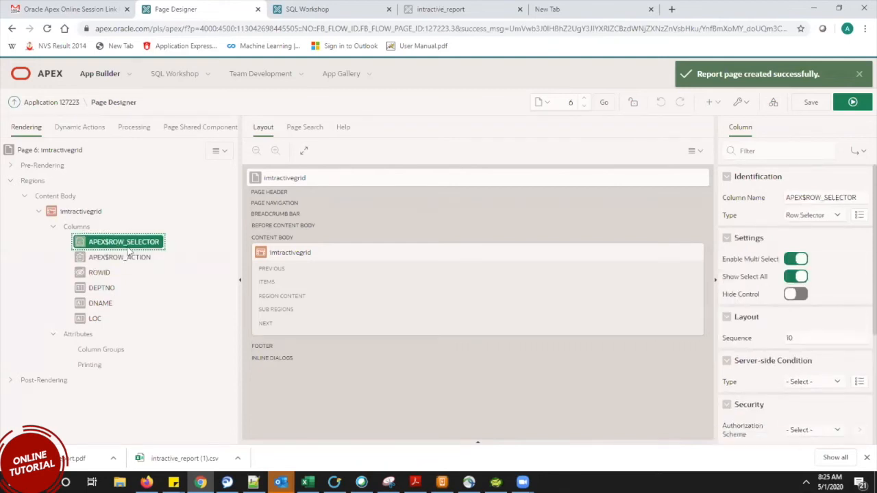
Save the page, then recheck APEX$ROW_ACTION, Column Groups and the grid's edit attributes.
left_click(811, 102)
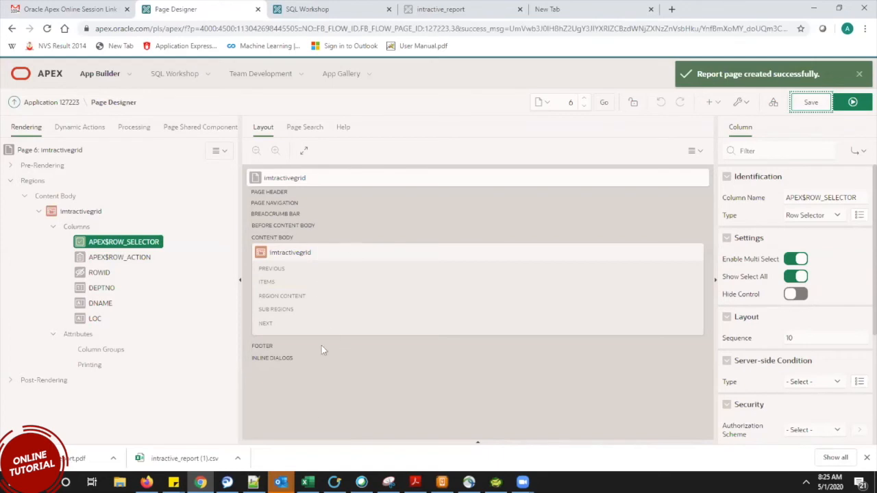
left_click(138, 259)
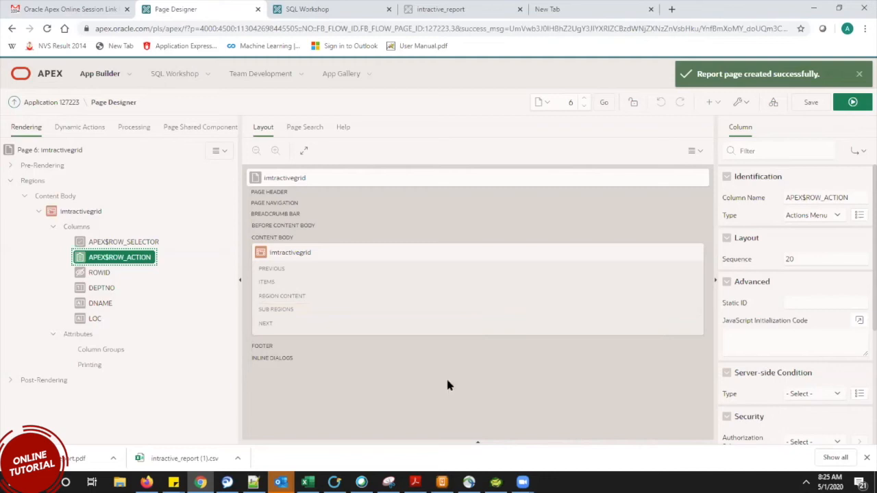
left_click(100, 351)
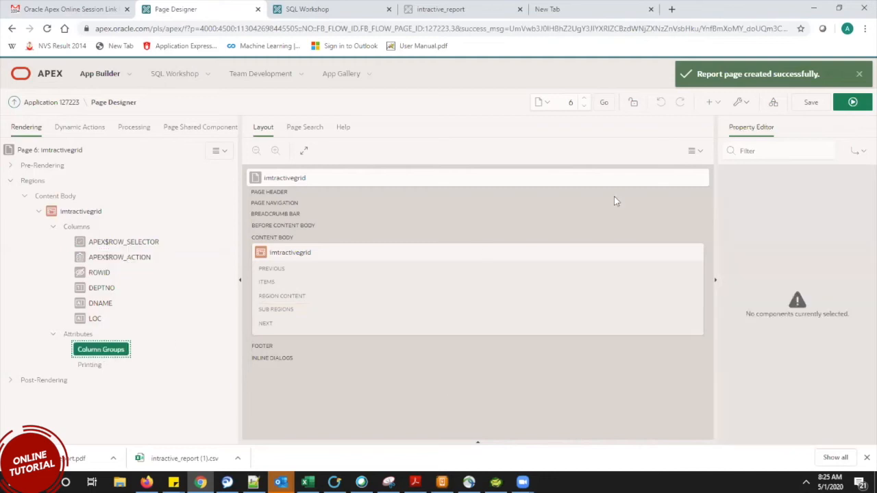
left_click(80, 335)
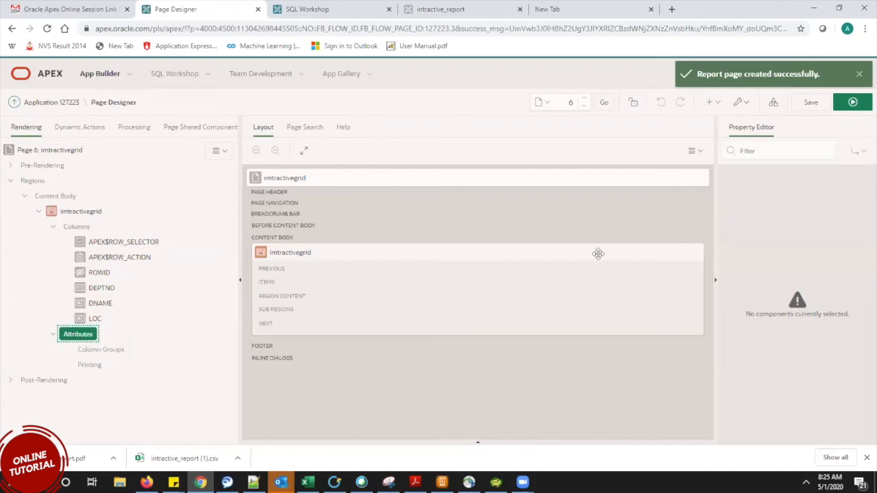
Run the page and change department 10's Dname from ACCOUNTING to hgchgfhjfjhjh.
left_click(853, 103)
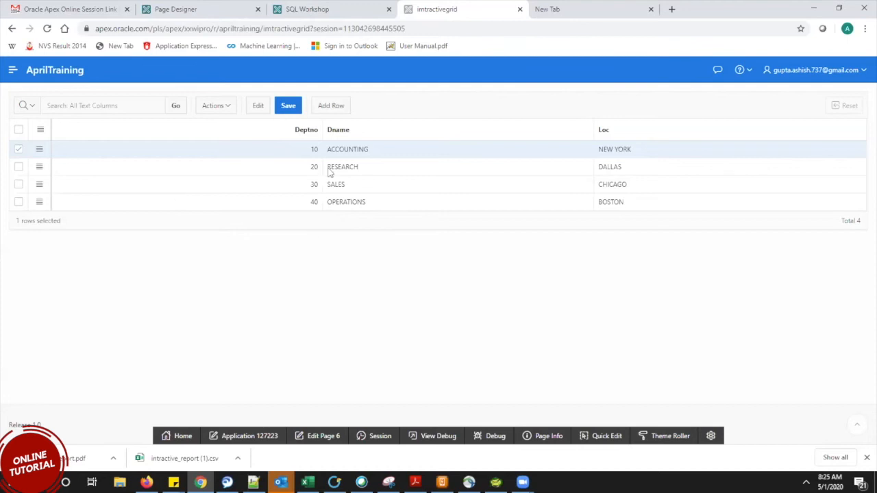
left_click(380, 154)
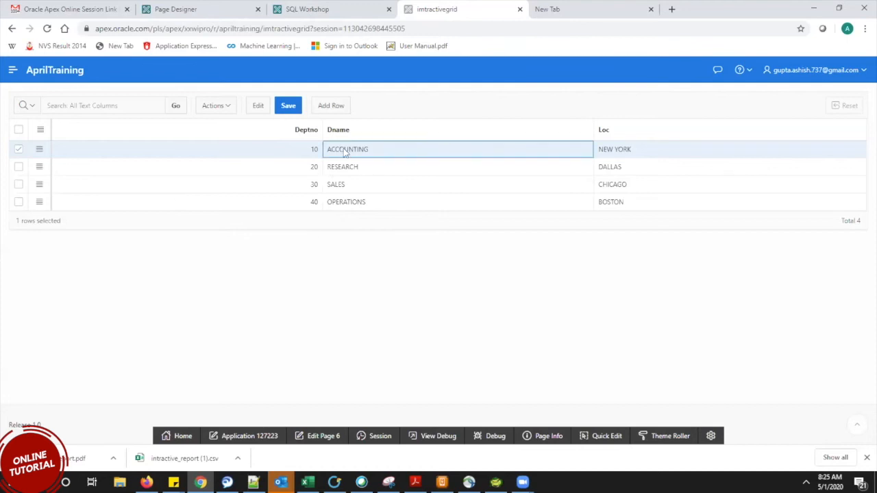
left_click(380, 154)
left_click_drag(384, 150, 327, 151)
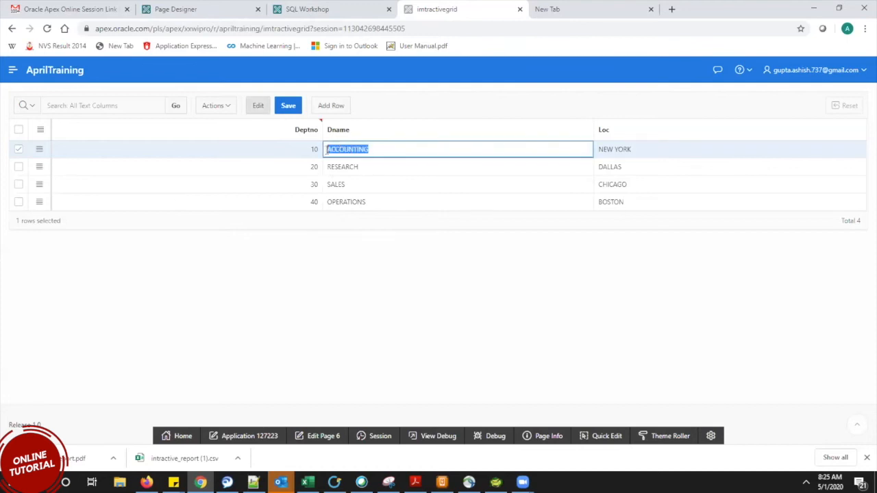
left_click(400, 152)
left_click_drag(406, 151, 320, 155)
left_click(403, 149)
left_click_drag(384, 149, 315, 152)
type("hgchgfhjfjhjh")
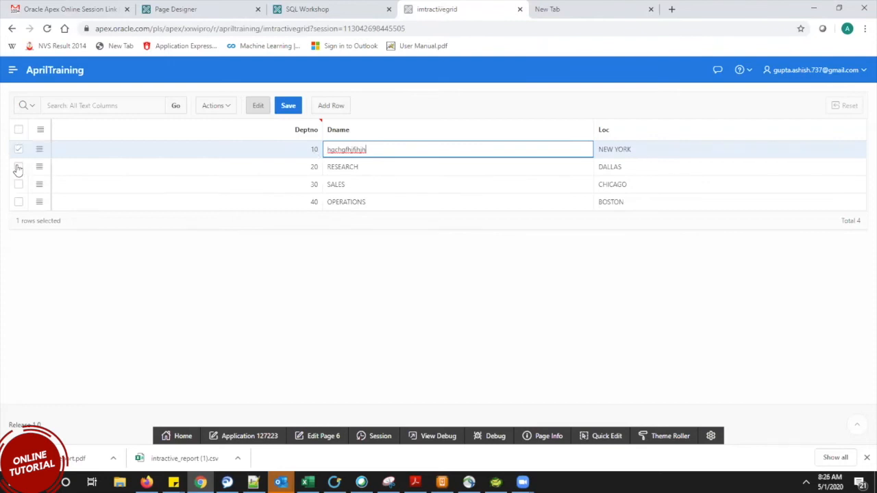
Check the APEX$ROW_SELECTOR column settings in Page Designer, then return to the running grid.
left_click(303, 5)
left_click(183, 8)
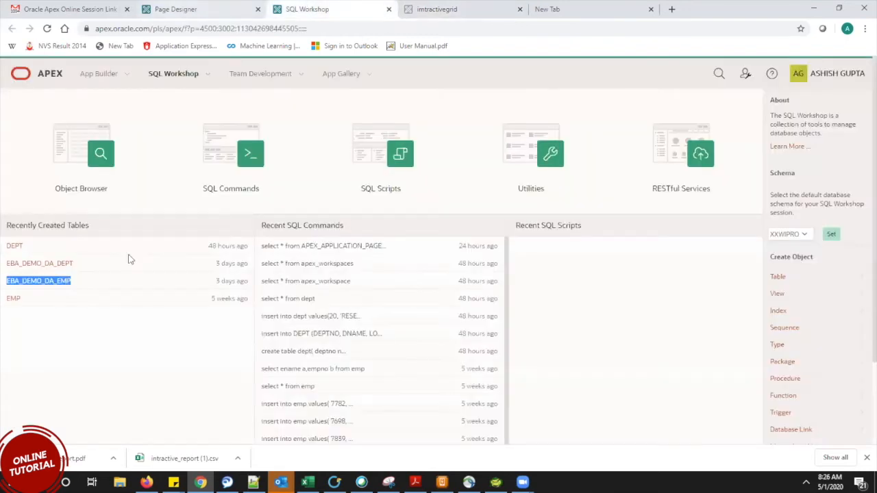
left_click(130, 243)
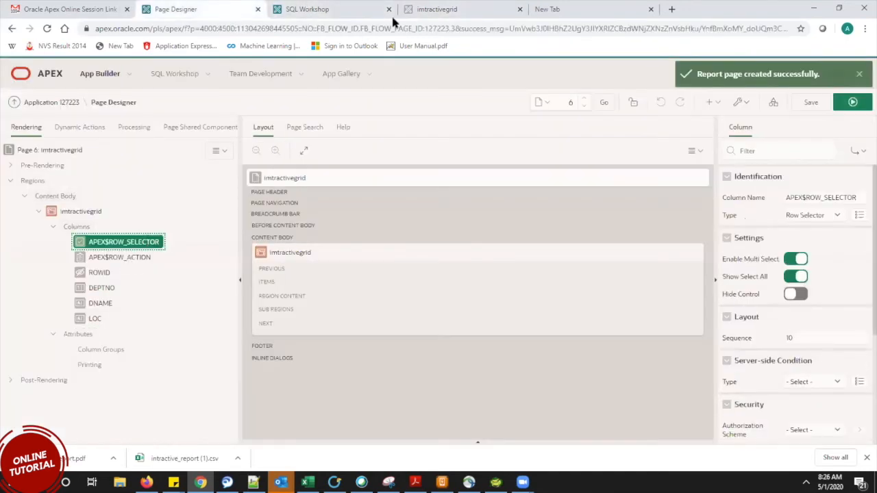
left_click(444, 8)
Tick, untick and re-tick the row selectors for RESEARCH, SALES and OPERATIONS.
left_click(19, 166)
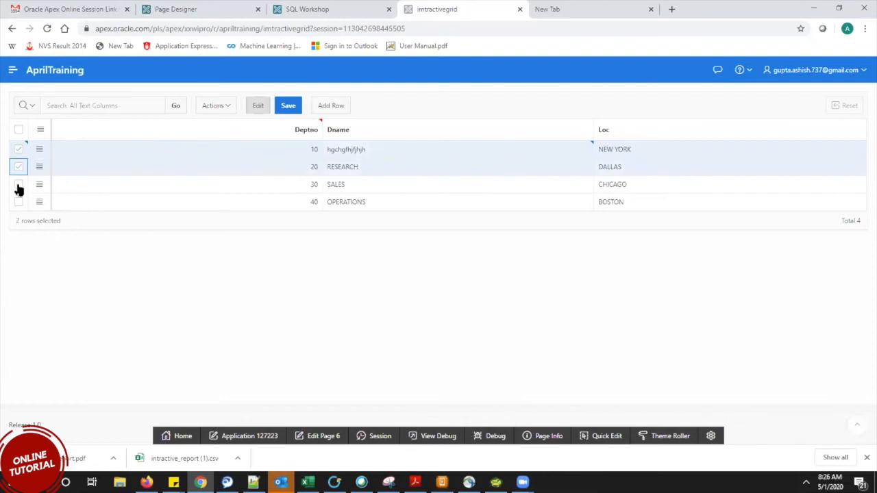
left_click(19, 185)
left_click(19, 202)
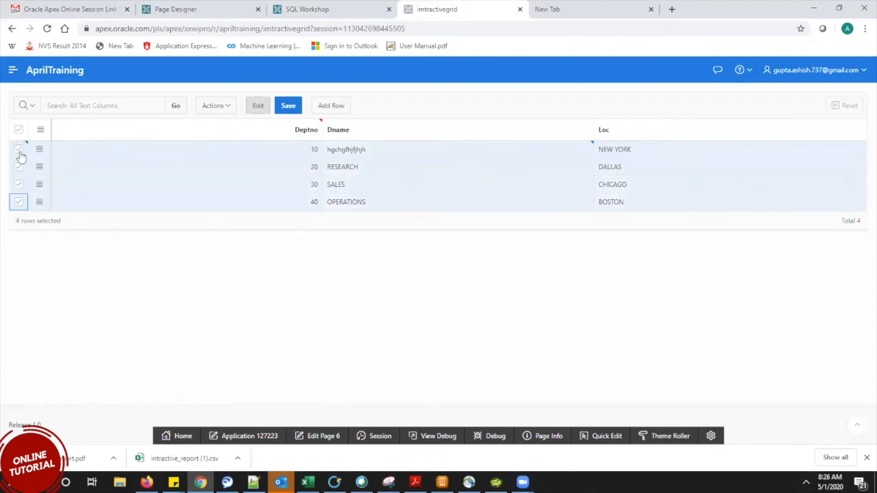
left_click(19, 151)
left_click(19, 166)
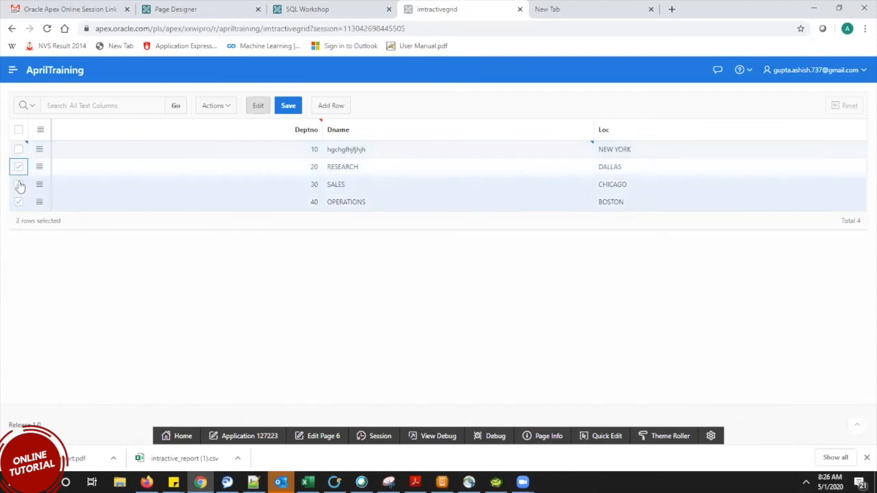
left_click(19, 184)
left_click(19, 202)
left_click(19, 202)
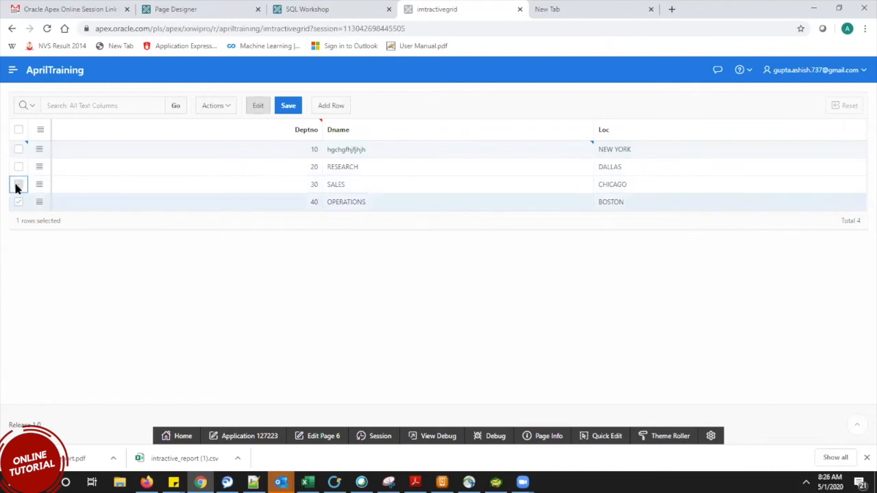
left_click(18, 184)
left_click(18, 166)
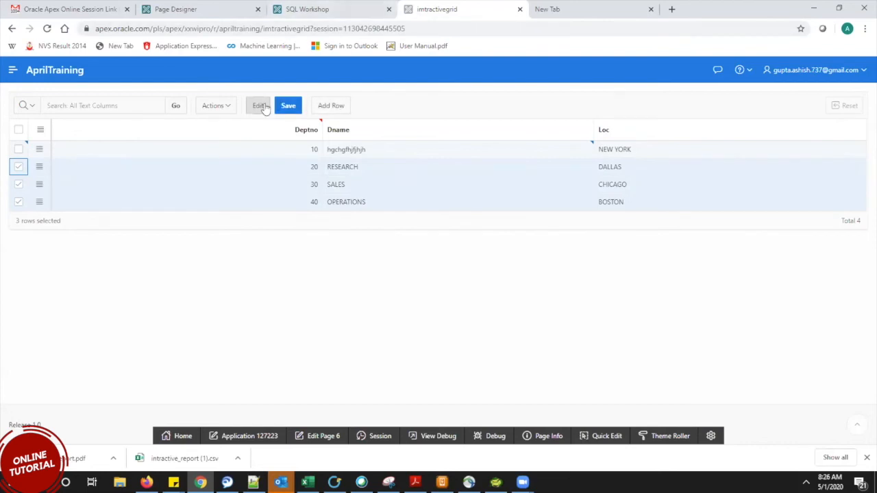
Check APEX$ROW_ACTION properties in Page Designer, then add a blank fifth row to the running grid.
left_click(240, 8)
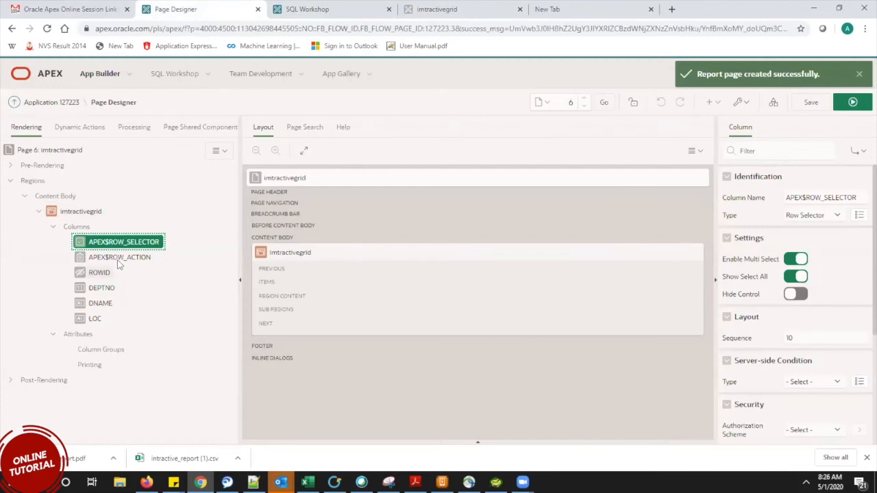
left_click(116, 256)
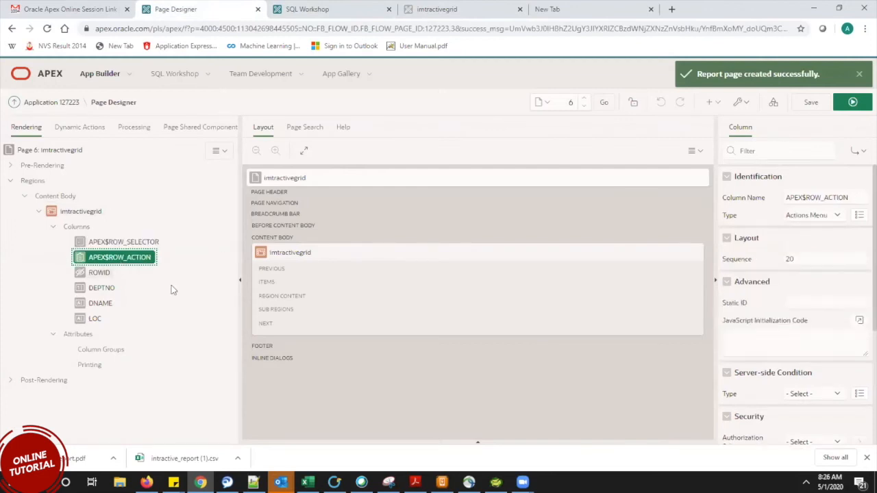
left_click(437, 9)
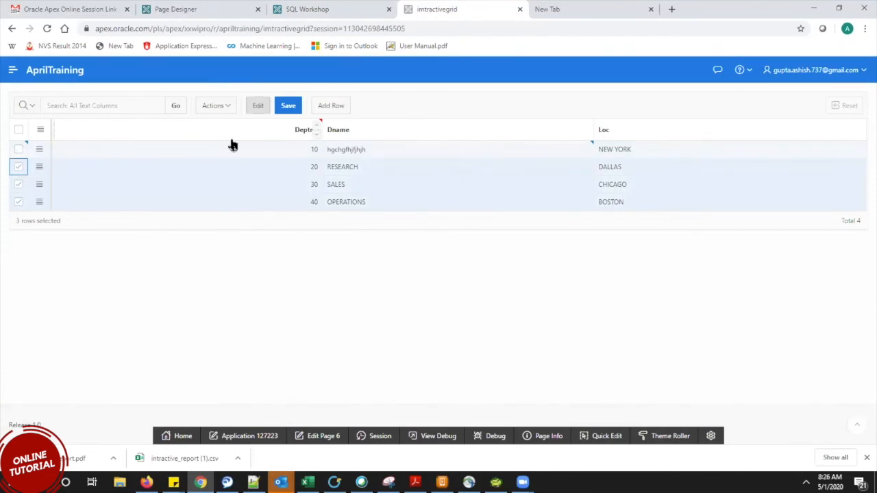
left_click(331, 105)
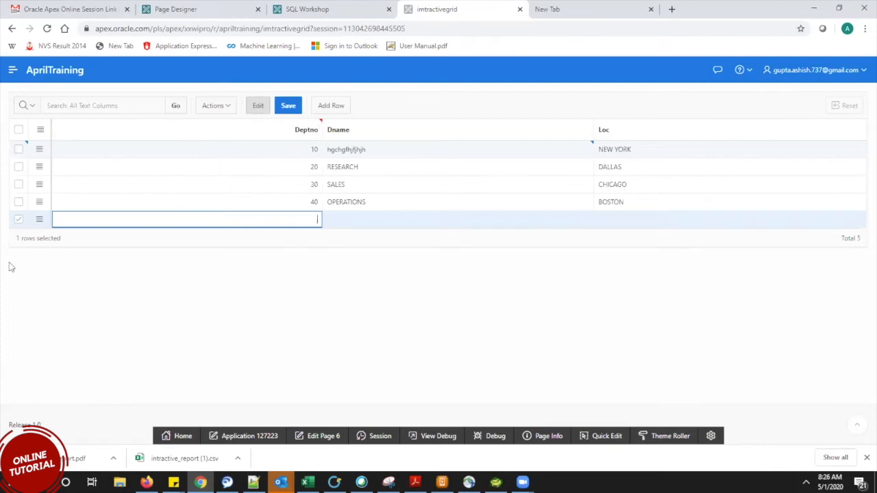
Delete the empty new row, change department 40's Loc to BOSTOn, and save the grid.
left_click(39, 218)
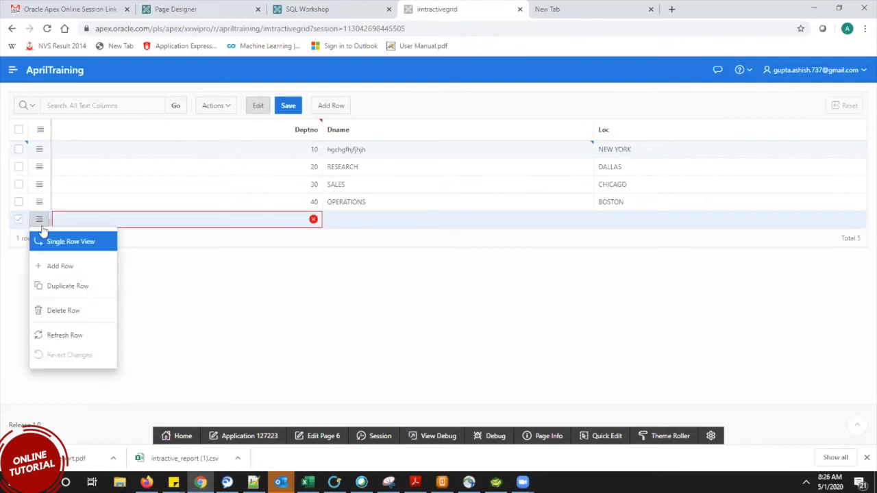
left_click(74, 316)
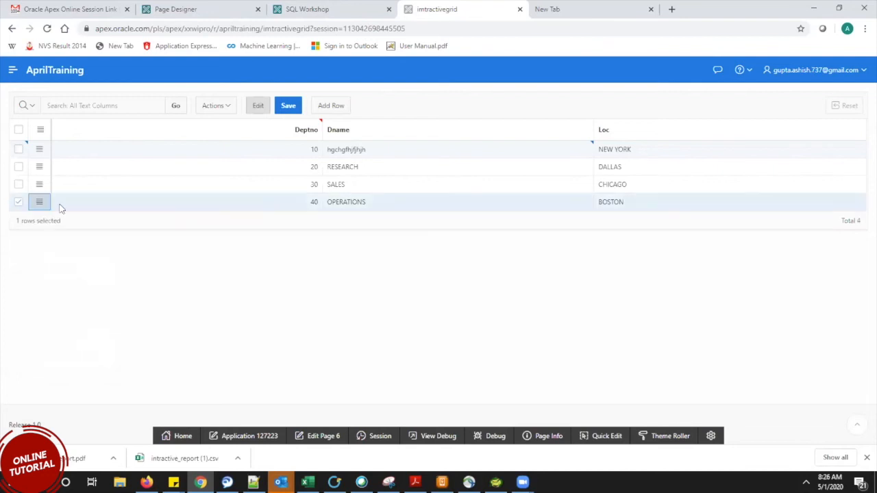
left_click(21, 206)
left_click(20, 206)
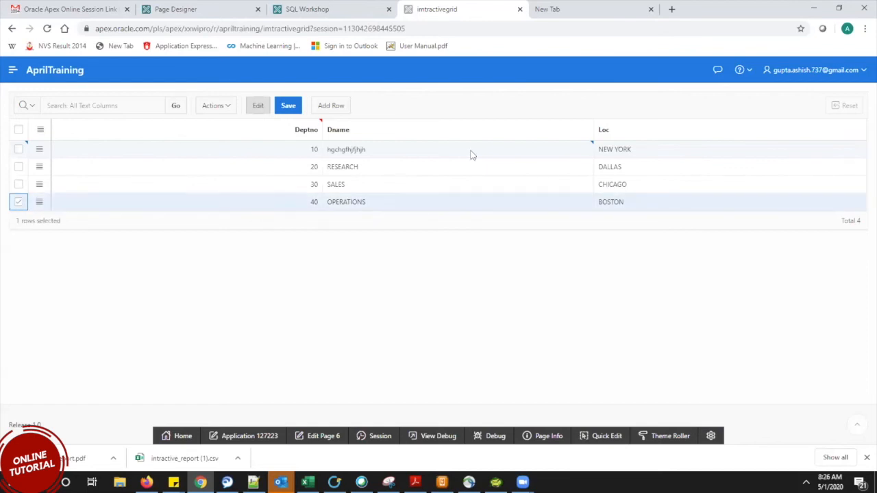
left_click(660, 200)
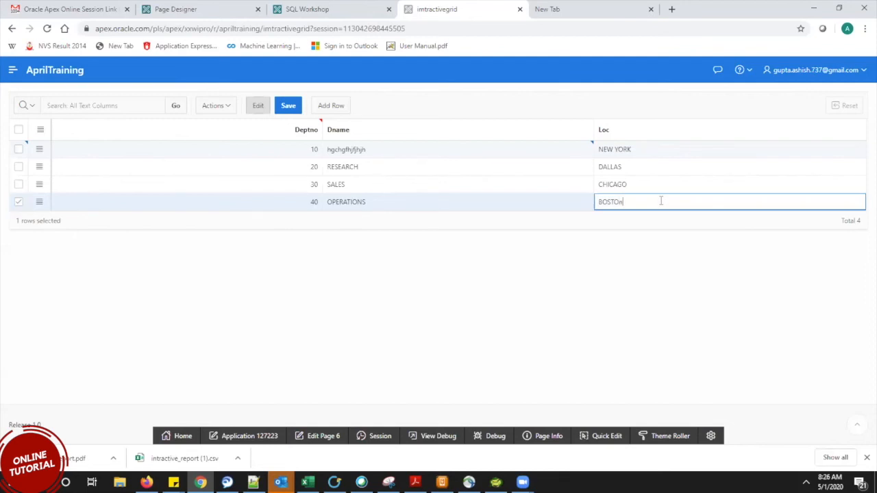
left_click(287, 105)
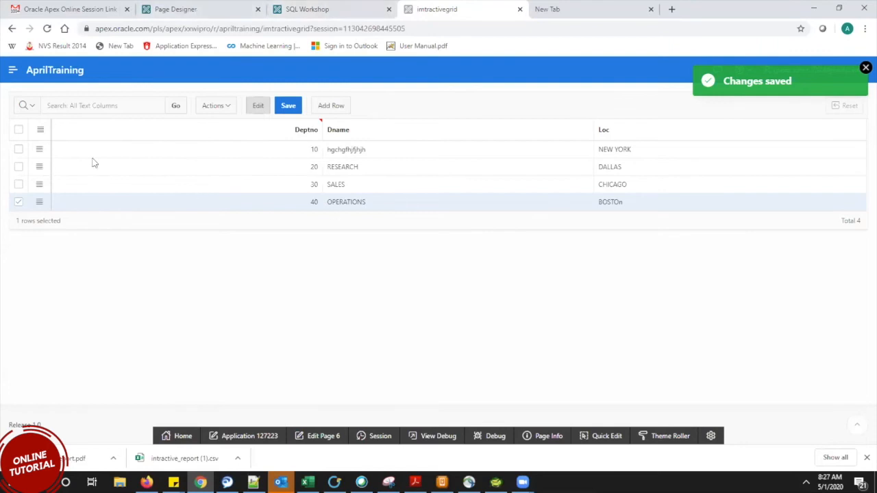
Review ROWID and Column Groups, dismiss the Changes saved notice, then show the grid's Attributes.
left_click(226, 6)
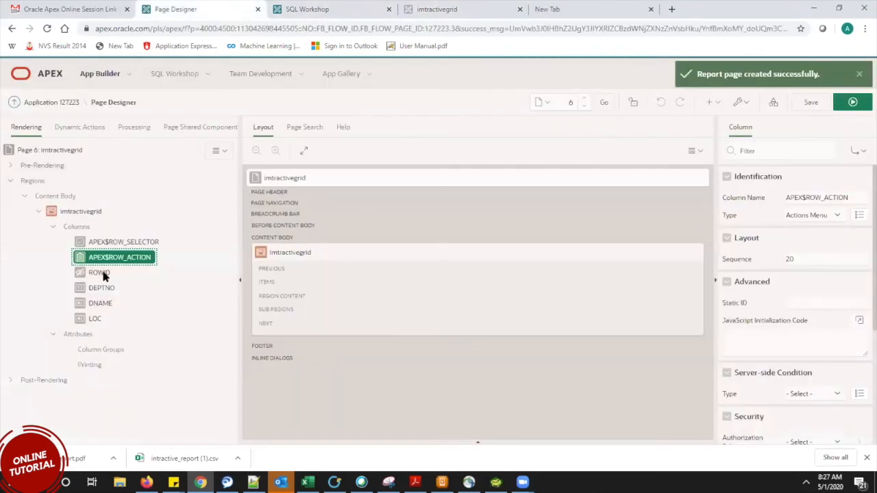
left_click(101, 272)
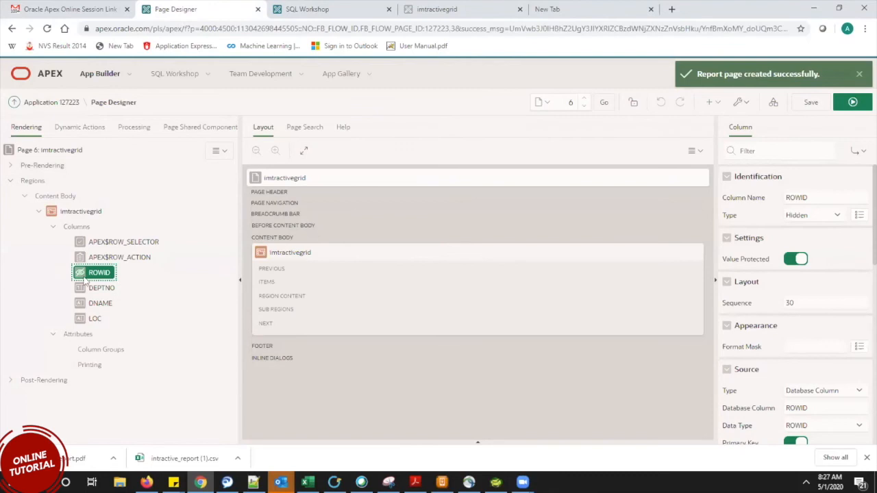
left_click(103, 349)
left_click(453, 7)
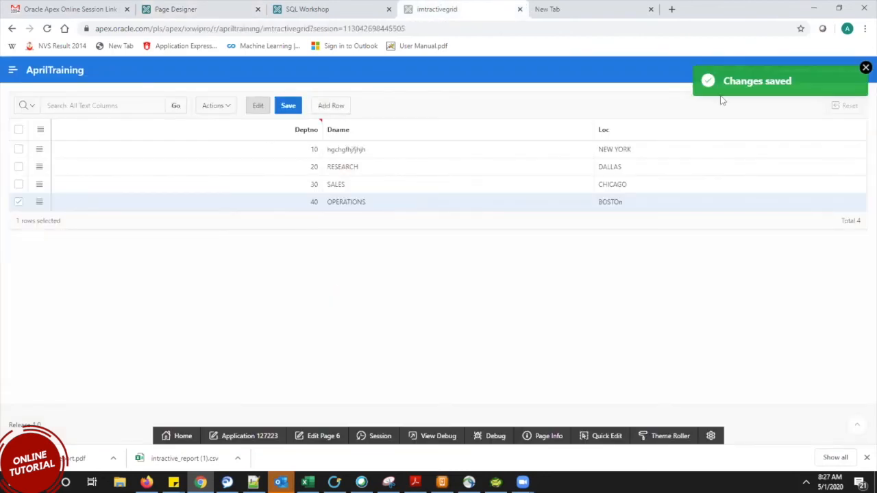
left_click(864, 68)
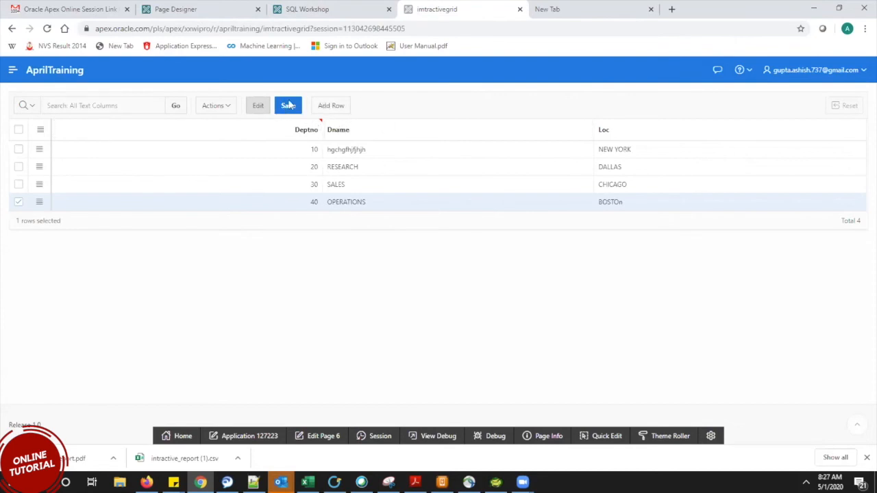
left_click(337, 8)
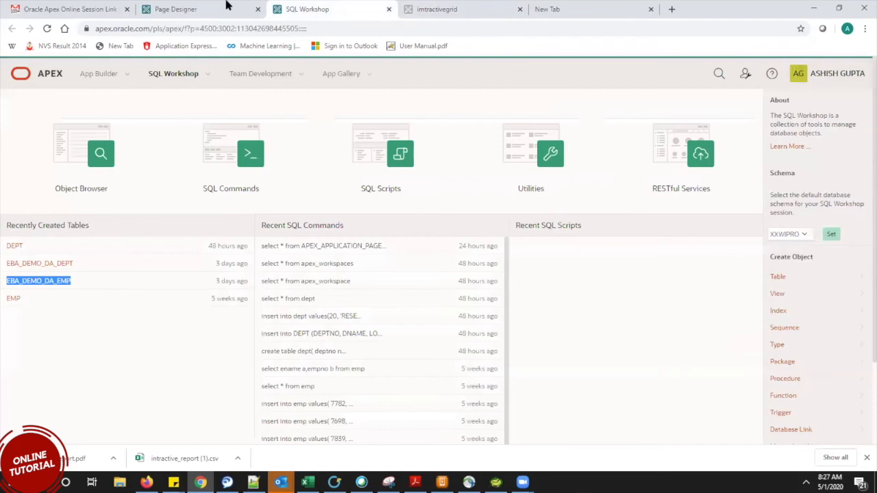
left_click(227, 5)
left_click(85, 335)
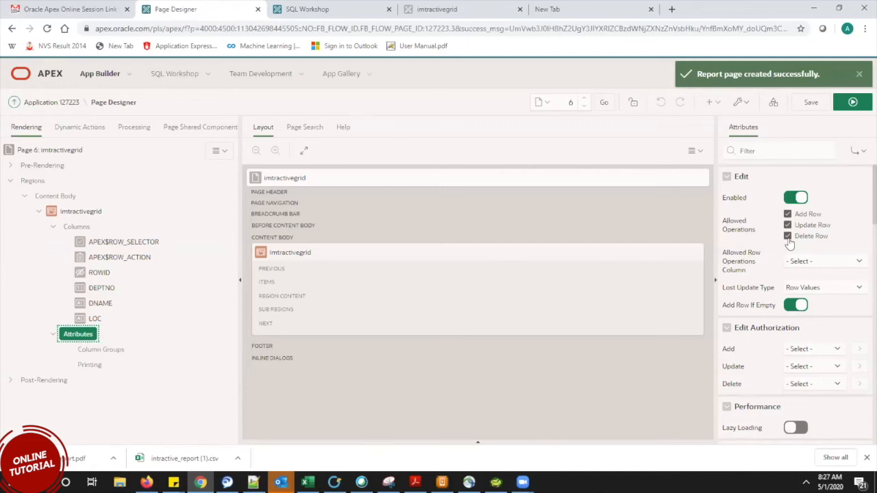
Switch Edit Enabled off, save and run the page, and confirm cells like DALLAS are read-only.
left_click(793, 198)
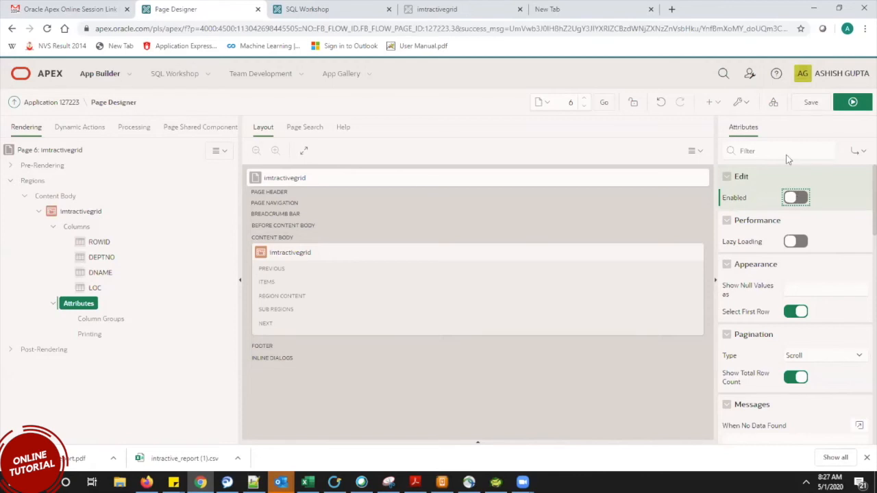
left_click(813, 102)
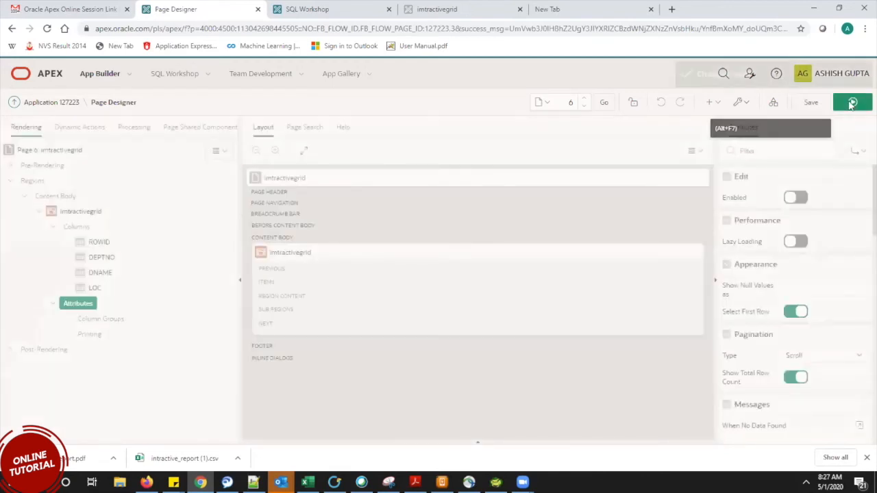
left_click(852, 102)
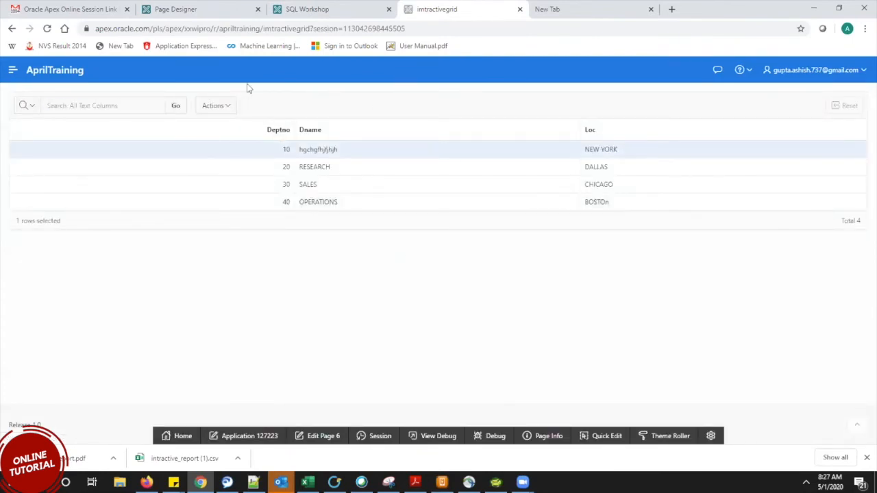
left_click_drag(248, 84, 357, 113)
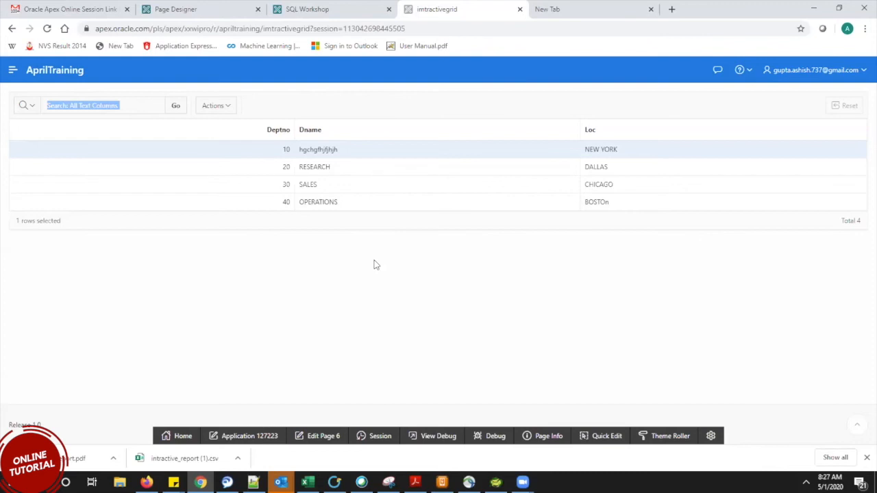
left_click(642, 183)
left_click(629, 167)
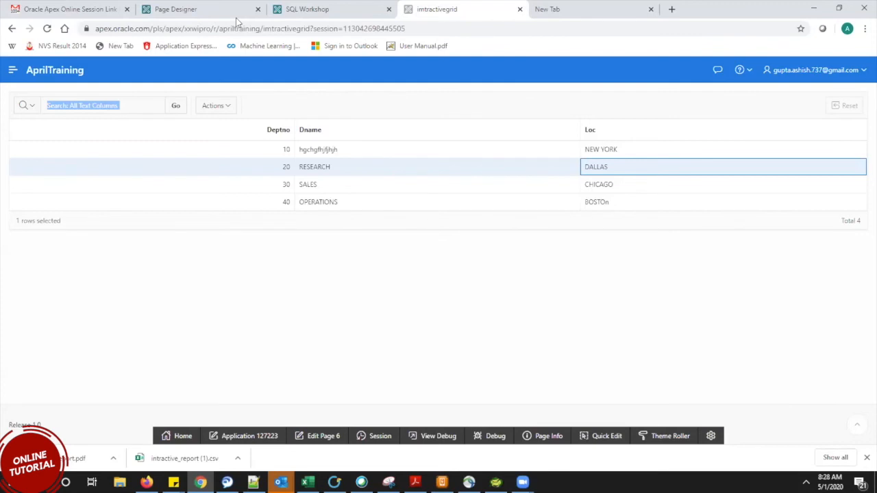
Back in Page Designer, turn the grid's Edit Enabled setting on and save the page.
left_click(198, 9)
left_click(801, 198)
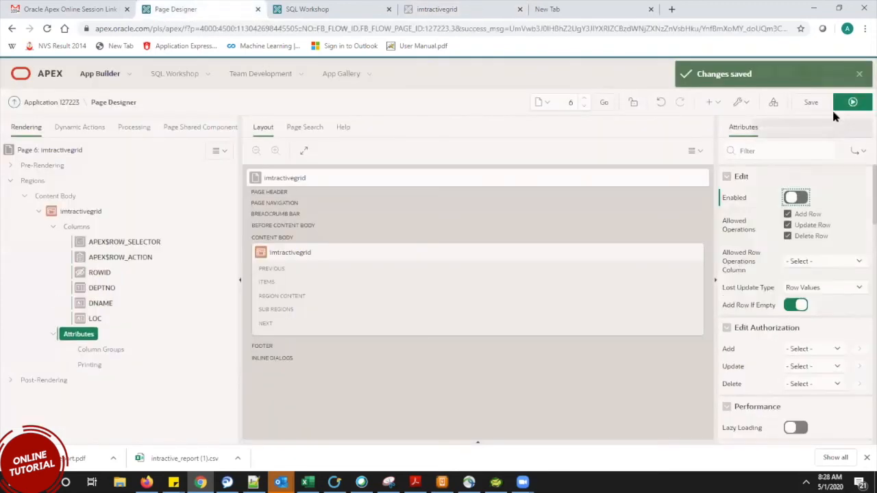
left_click(810, 103)
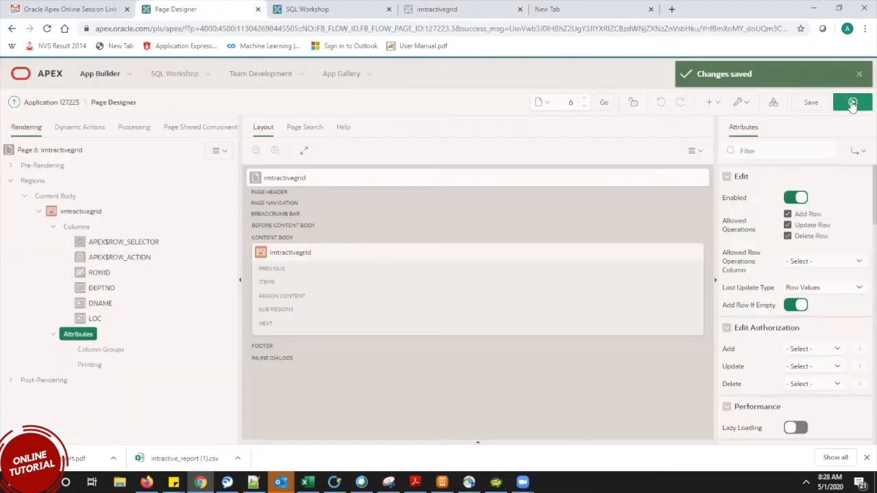
Run the page, look through the grid's Actions menu, then return to Page Designer.
left_click(853, 102)
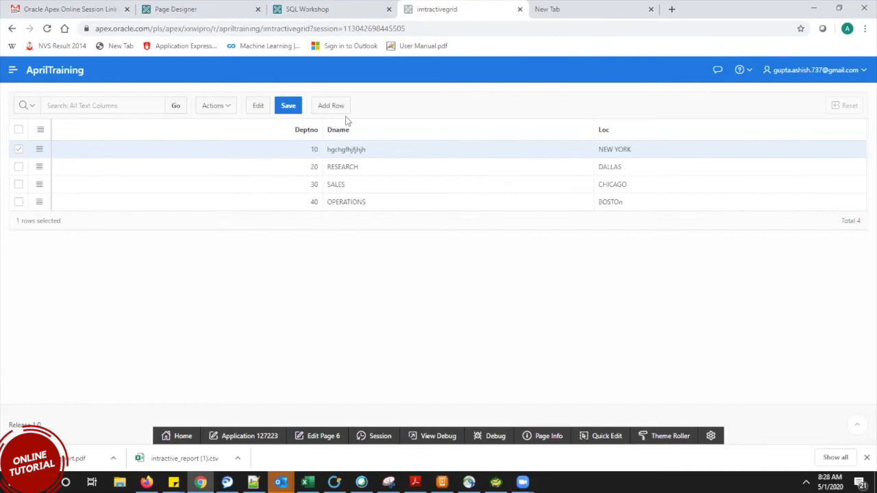
left_click(218, 106)
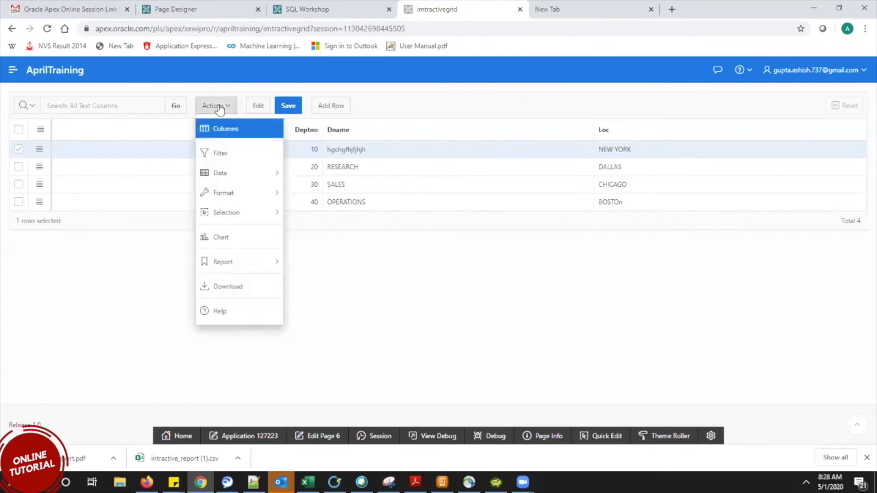
left_click(330, 257)
left_click(333, 268)
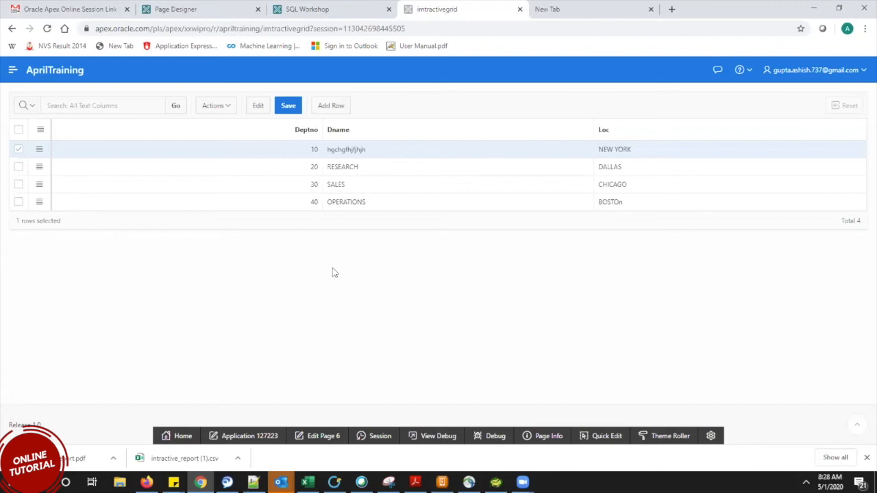
left_click(218, 8)
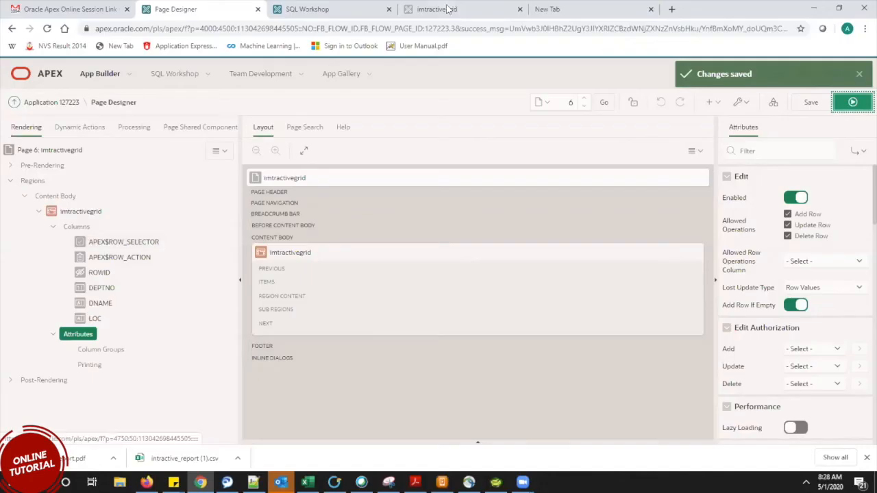
Bring the running imtractivegrid tab back into view to show the DEPT grid rows 10–40.
left_click(445, 10)
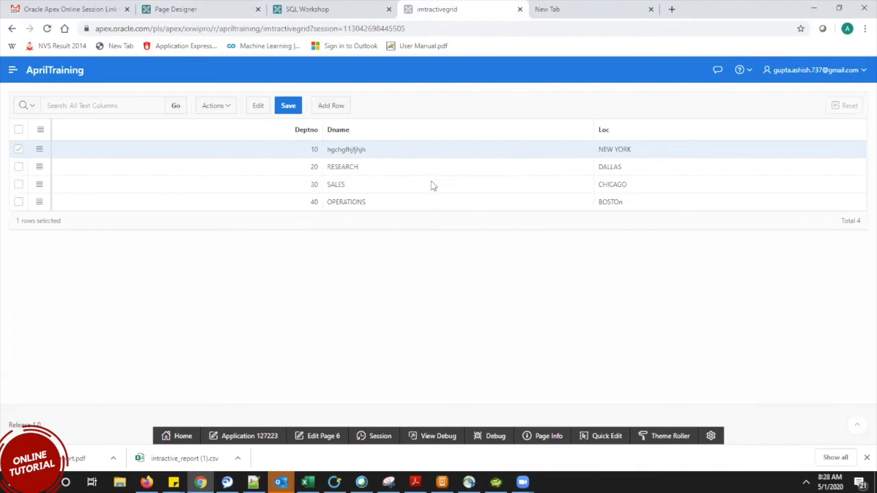
Replace department 10's Dname with Clek in the grid.
double_click(395, 149)
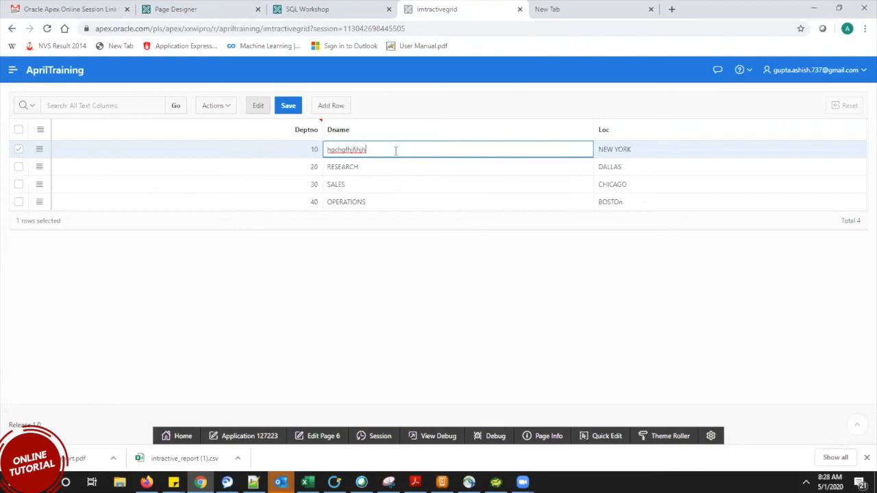
key("ctrl+a")
key("BackSpace")
type("Cle")
type("le")
left_click(336, 291)
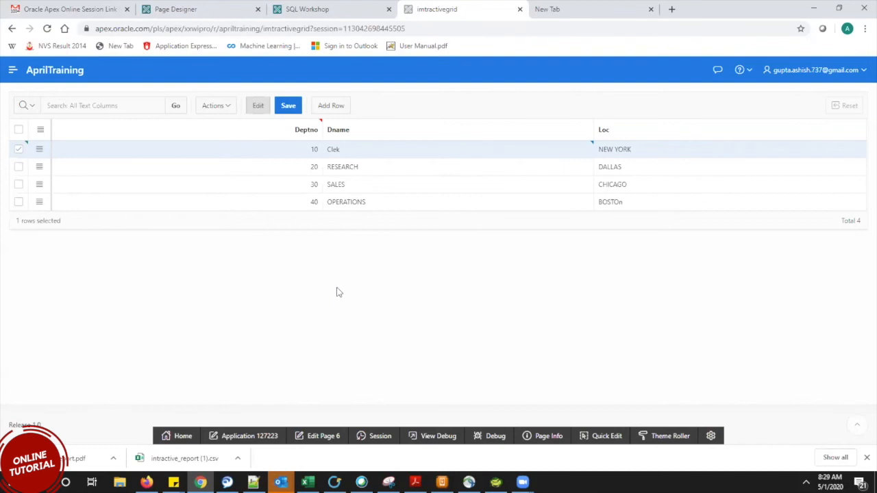
left_click(358, 149)
left_click(358, 150)
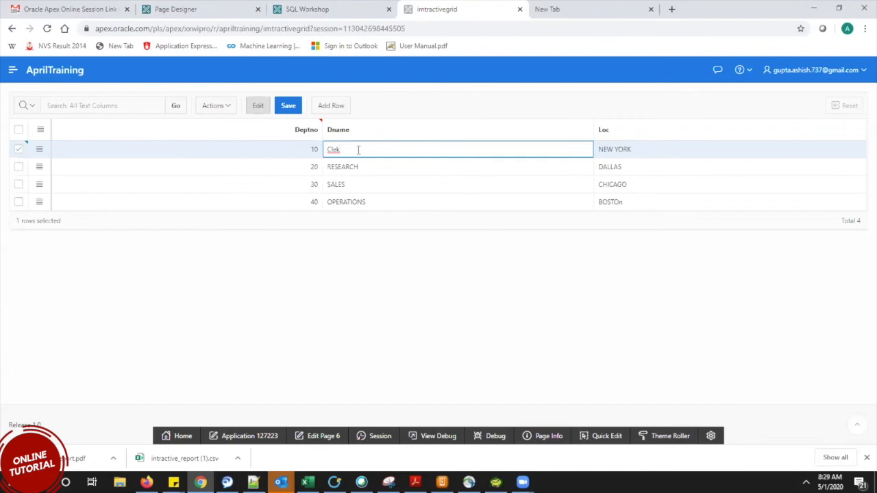
left_click(119, 287)
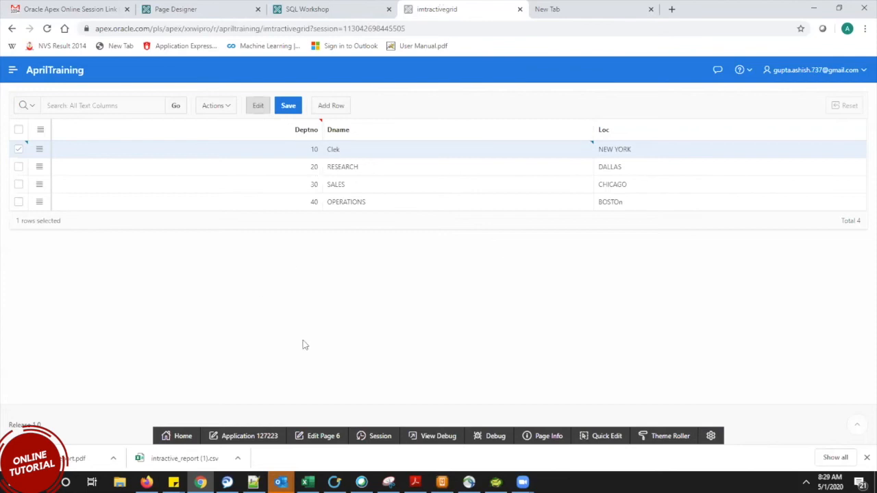
Step through the RESEARCH, SALES and OPERATIONS name cells, then leave edit mode.
left_click(372, 167)
left_click(373, 177)
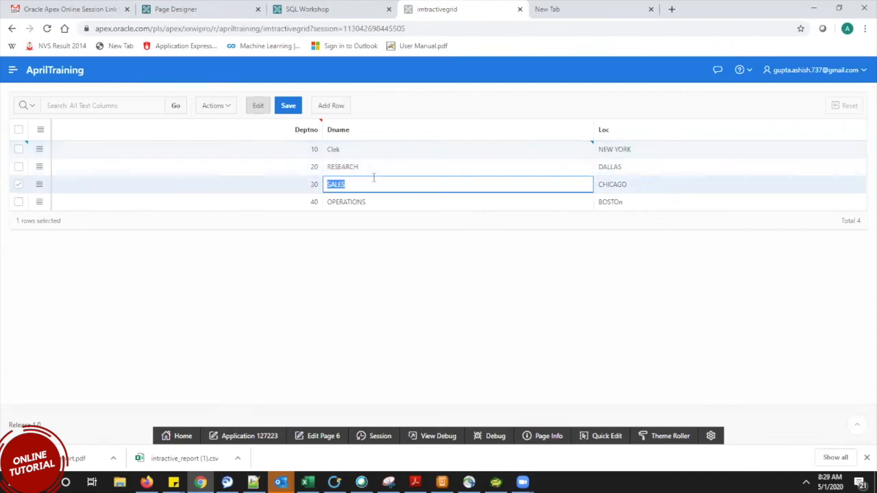
left_click(382, 205)
left_click(385, 248)
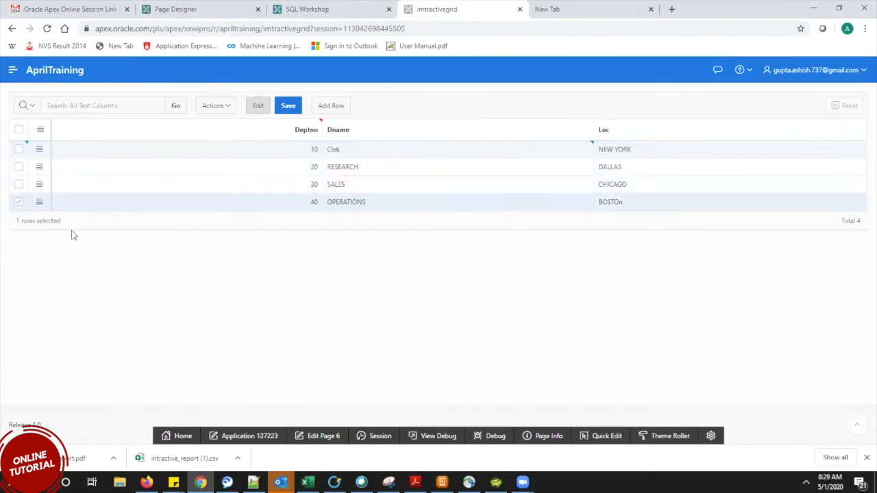
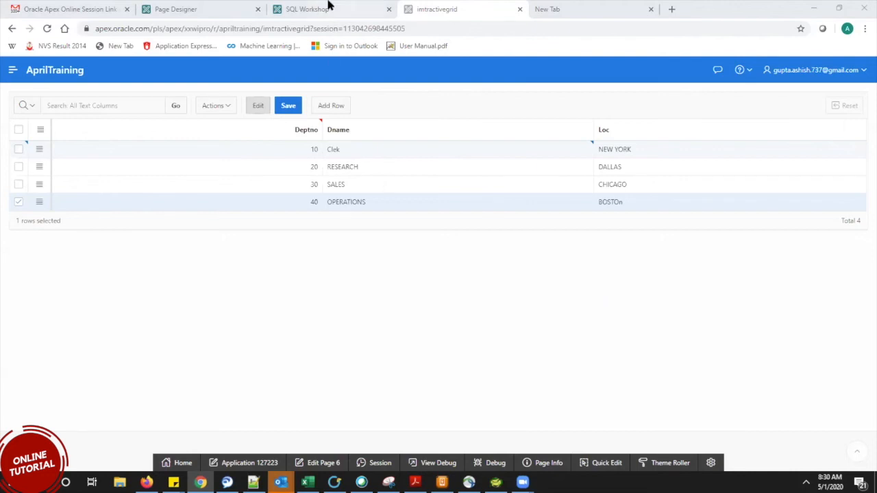
Glance at SQL Workshop, then return to page 6 imtractivegrid in Page Designer.
left_click(330, 5)
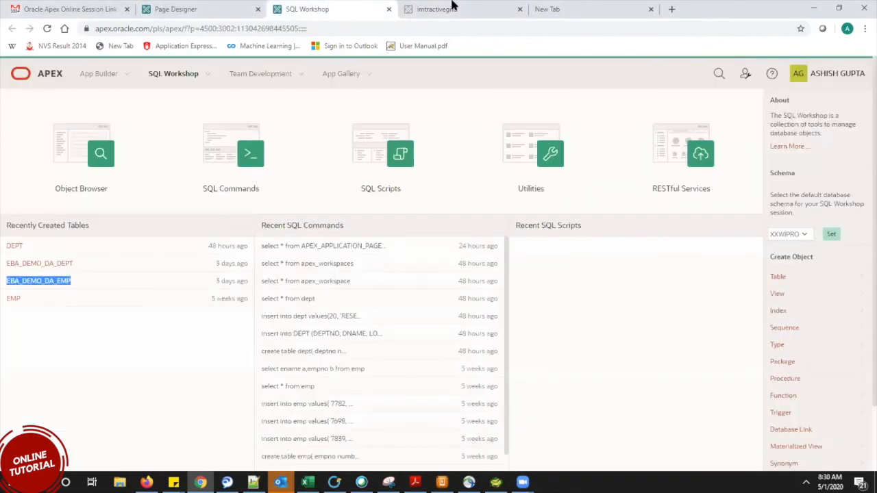
left_click(452, 7)
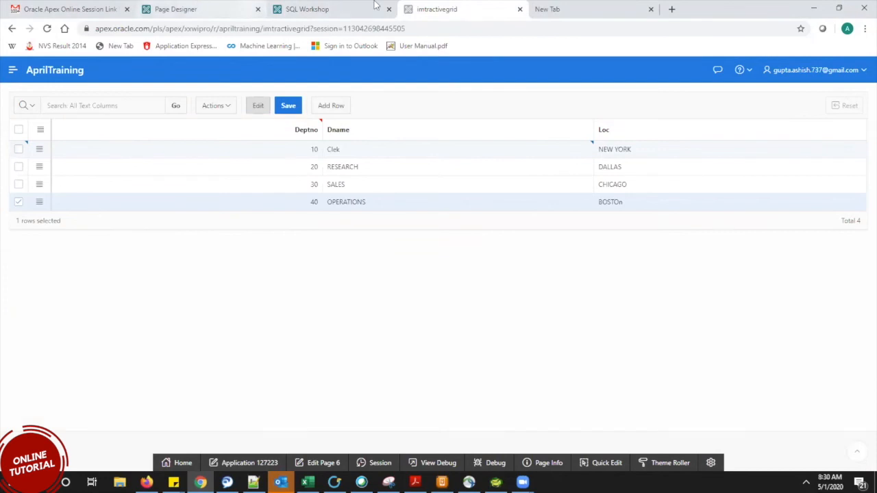
left_click(209, 9)
Review page 5 Intractive_report's region properties, then open page 3 Class_report.
left_click(69, 102)
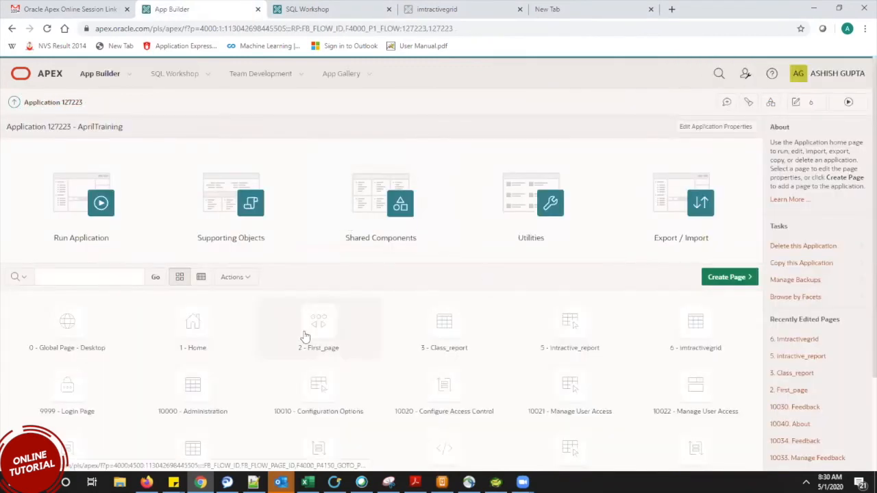
left_click(581, 335)
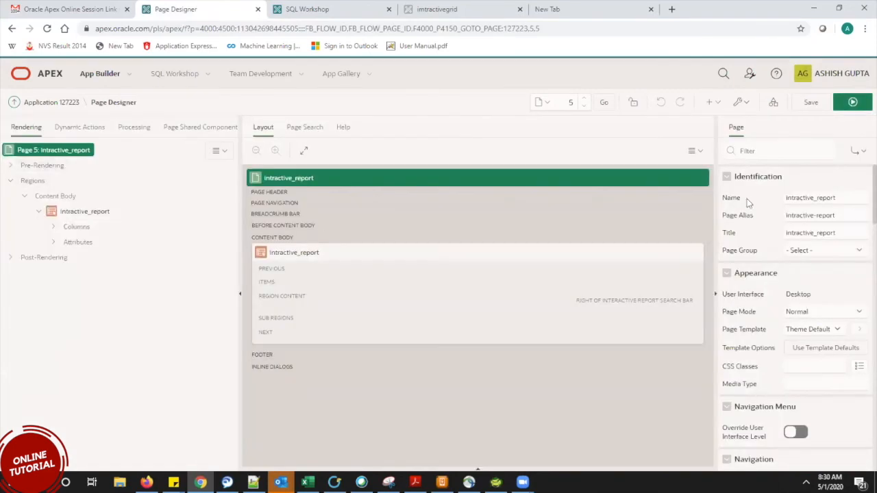
scroll(858, 205, "down", 3)
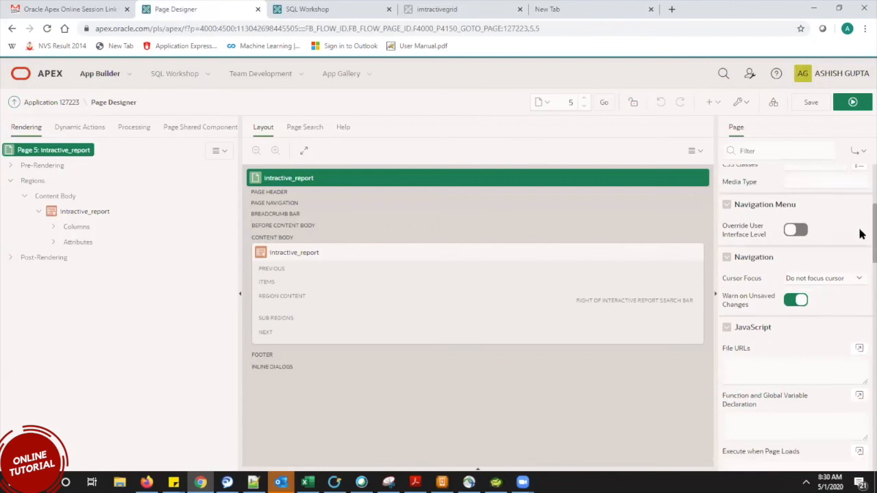
scroll(861, 250, "down", 8)
scroll(861, 362, "down", 7)
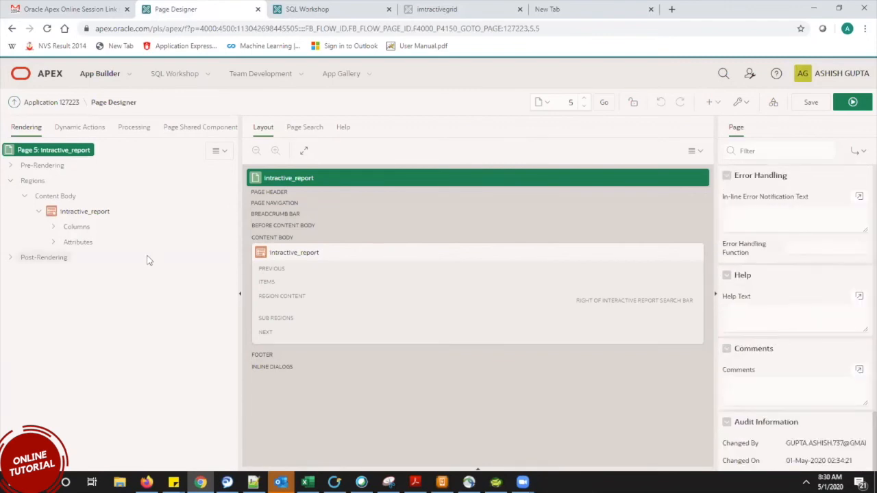
left_click(85, 211)
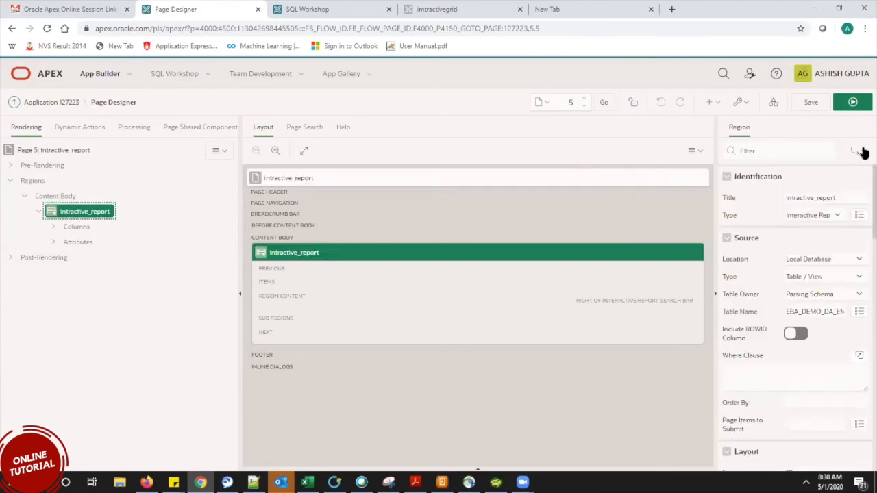
scroll(861, 238, "down", 3)
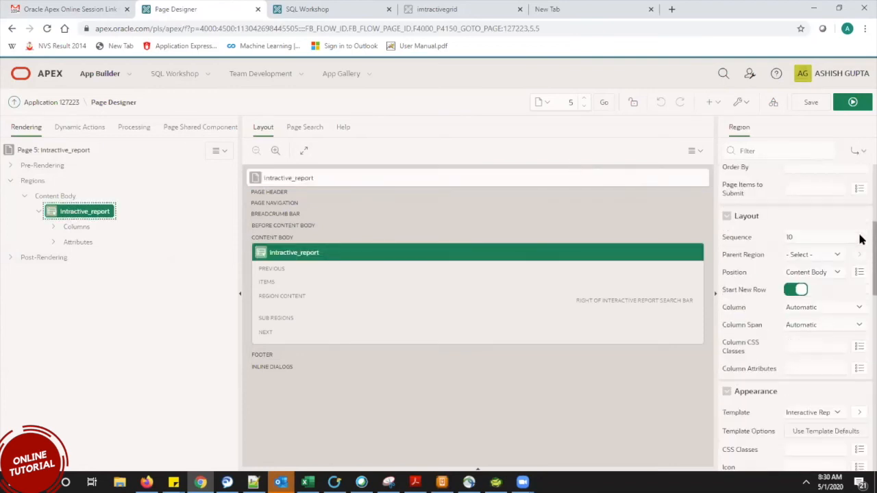
scroll(861, 247, "down", 3)
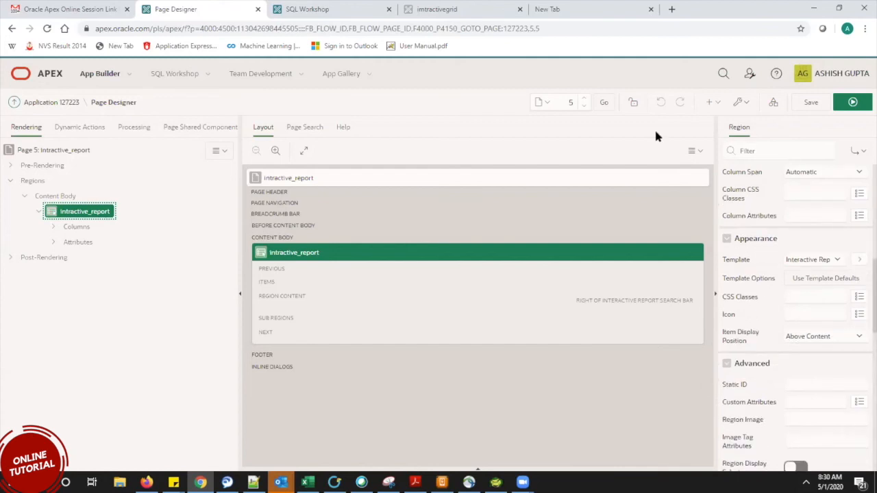
left_click(58, 102)
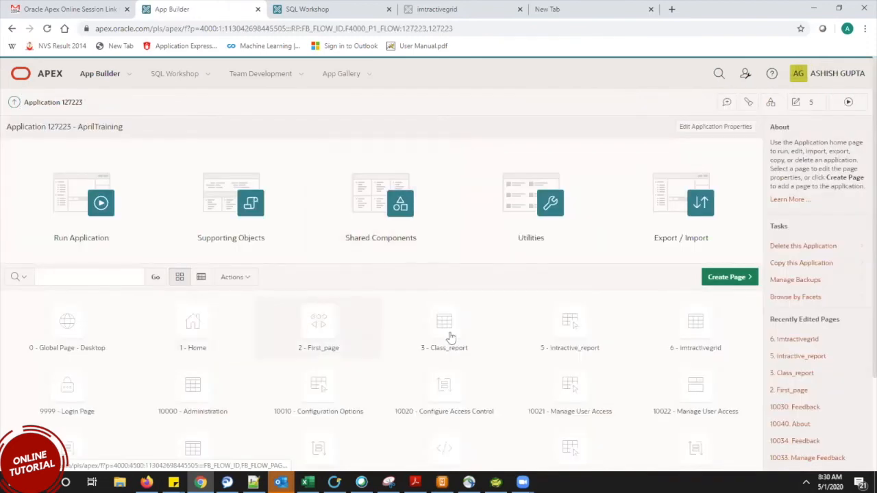
left_click(450, 337)
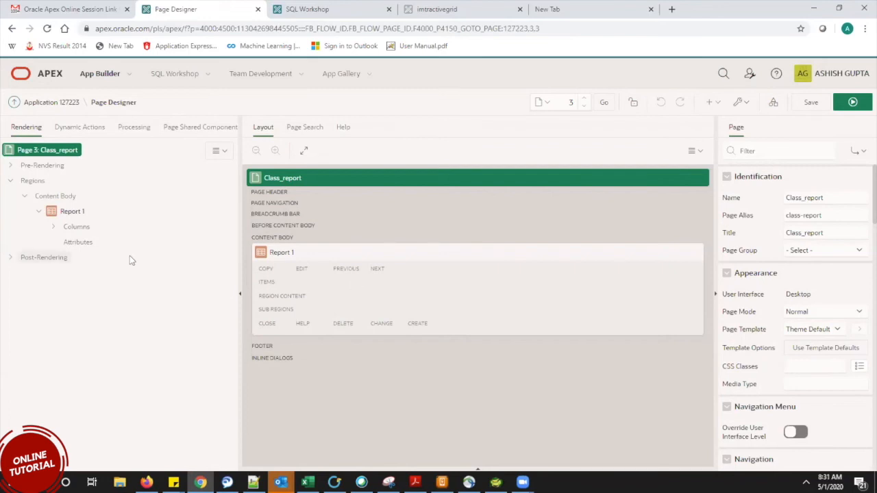
Set the Report 1 region's Appearance template to Alert.
left_click(71, 214)
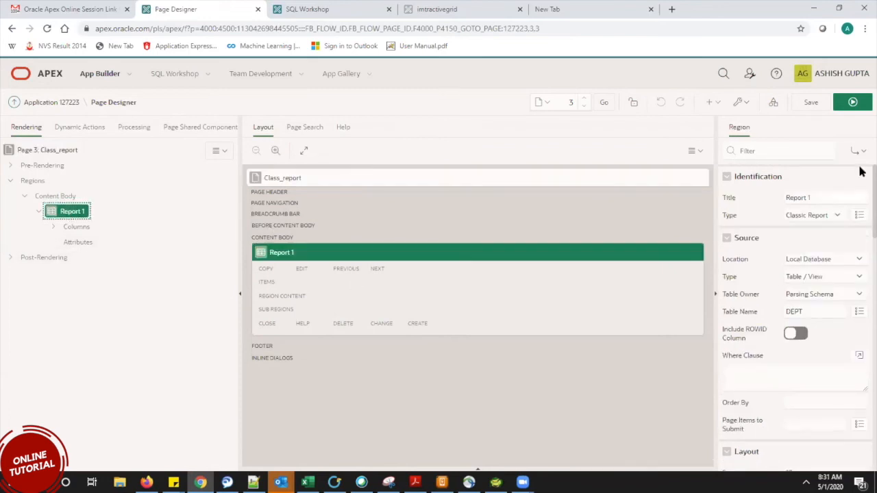
scroll(861, 195, "down", 1)
scroll(861, 202, "down", 5)
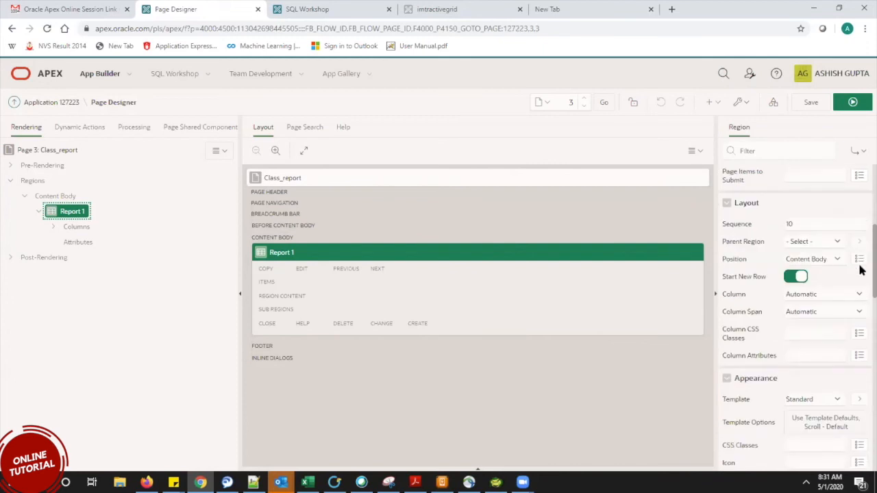
left_click(801, 301)
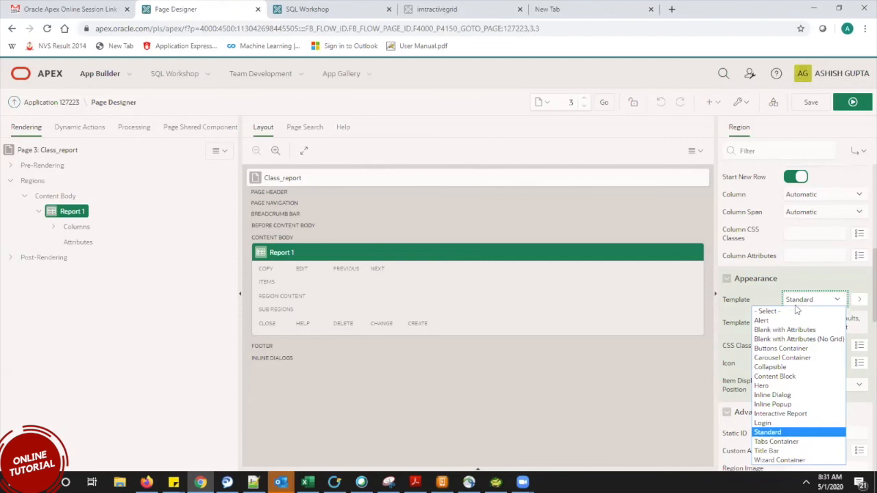
left_click(776, 321)
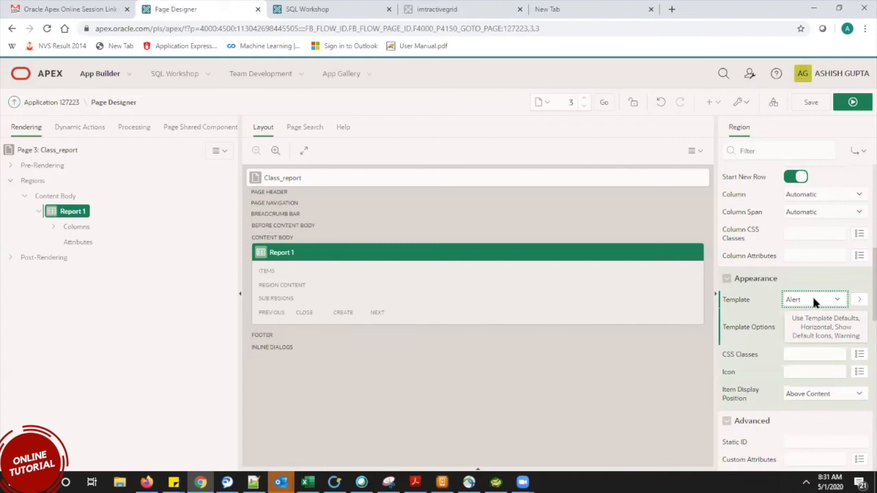
left_click(469, 9)
left_click(814, 304)
Save and run Class_report, leaving the unsaved grid page, to view Report 1 as an alert.
left_click(814, 303)
left_click(853, 104)
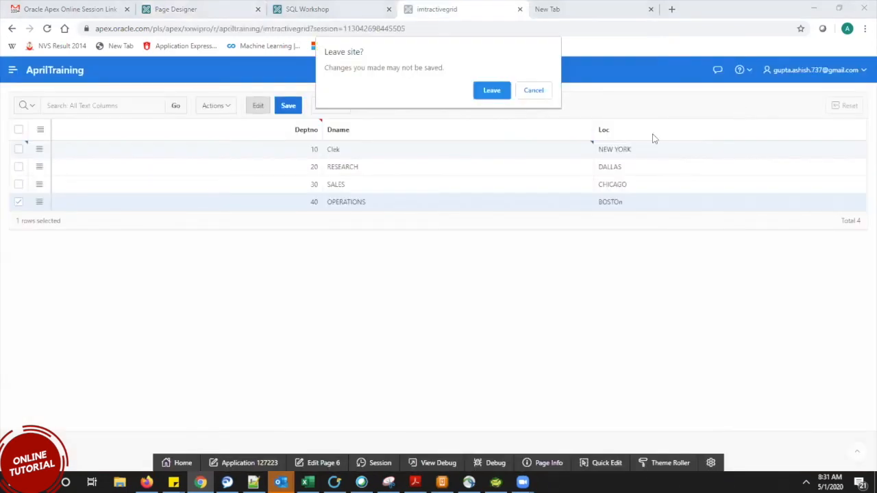
left_click(499, 92)
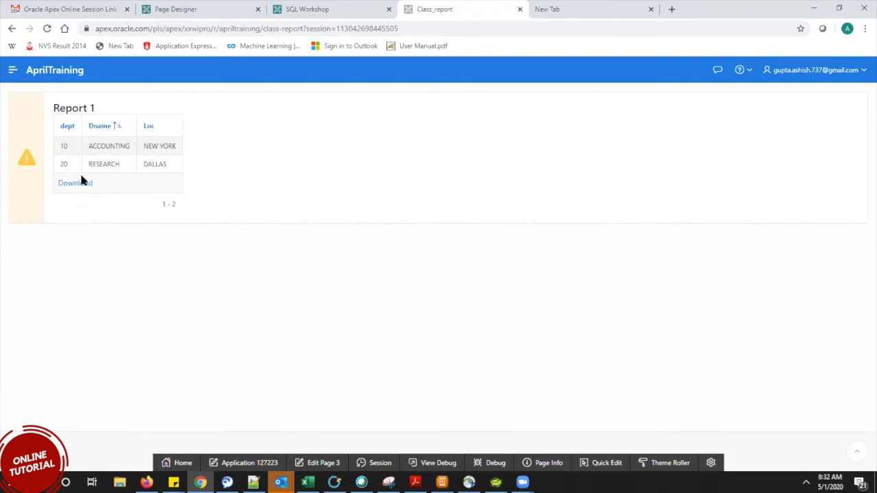
left_click(183, 8)
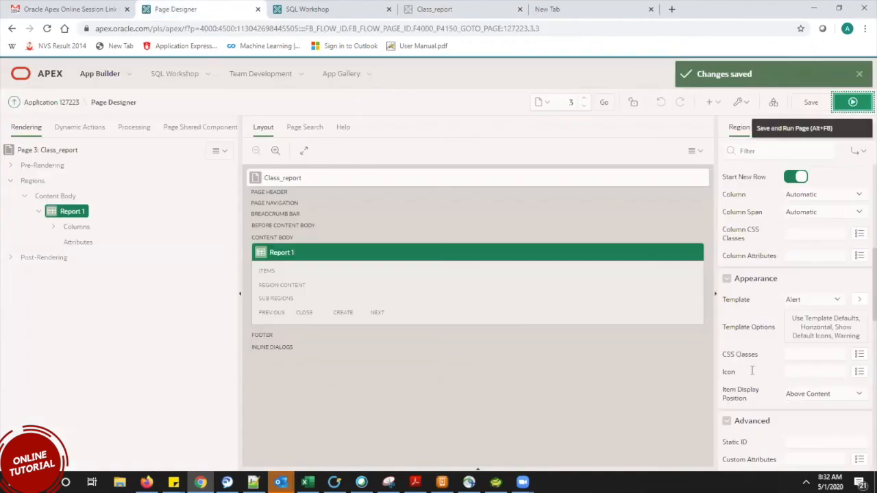
Switch Report 1 to the Collapsible template, then save, run and expand it to show the table.
left_click(797, 296)
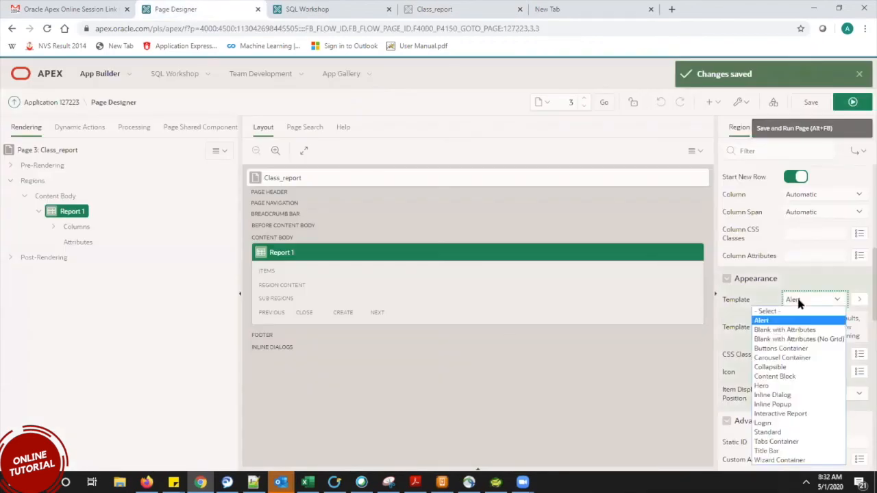
left_click(791, 370)
left_click(854, 105)
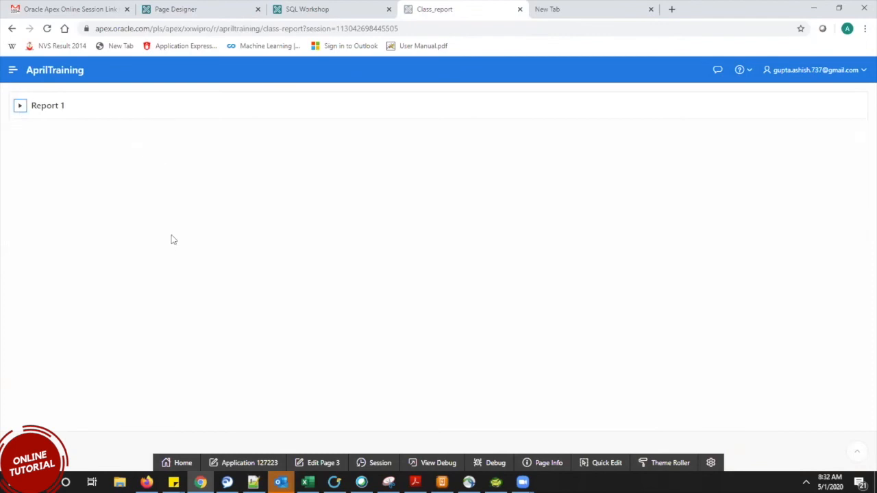
left_click(20, 107)
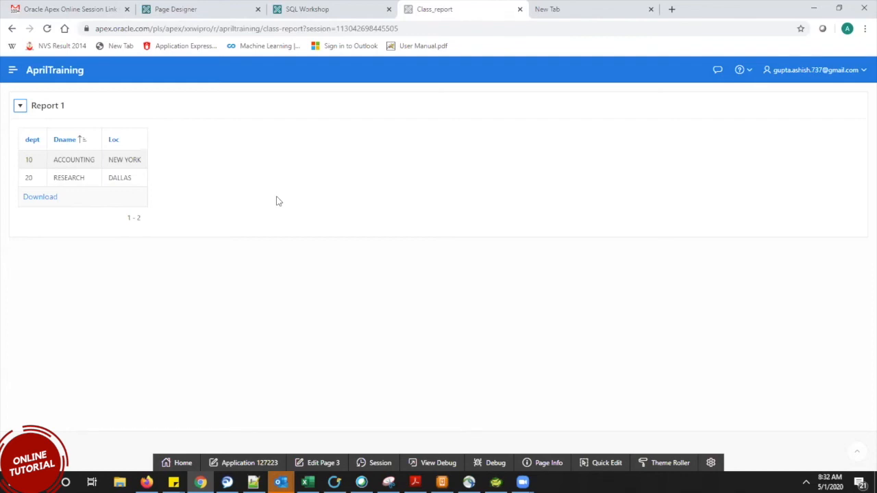
left_click(194, 4)
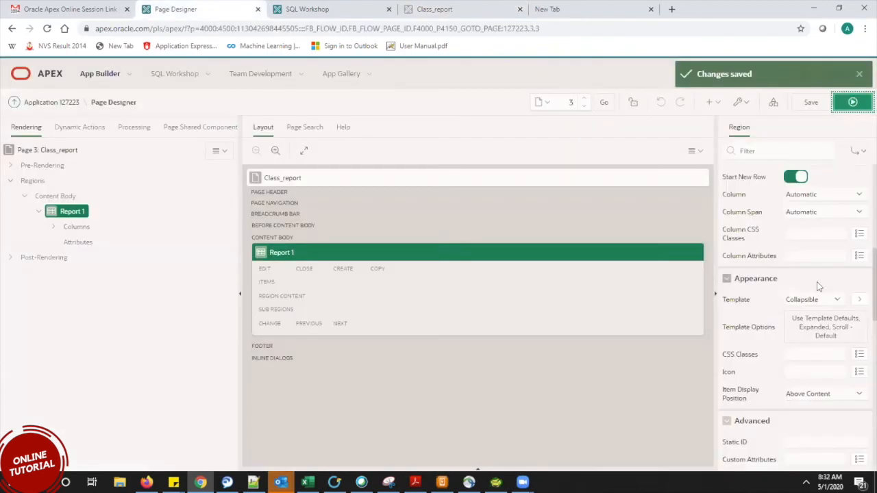
left_click(825, 302)
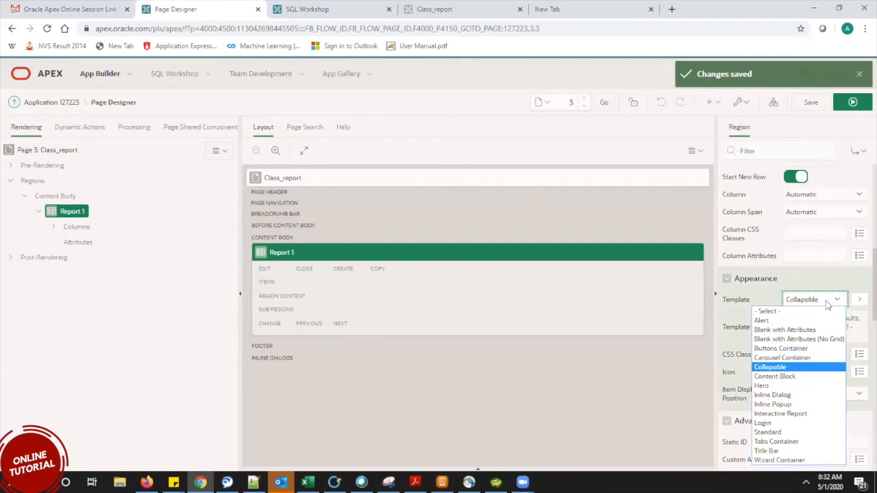
Switch Report 1 to Buttons Container, then save and run to see the untitled table.
left_click(778, 350)
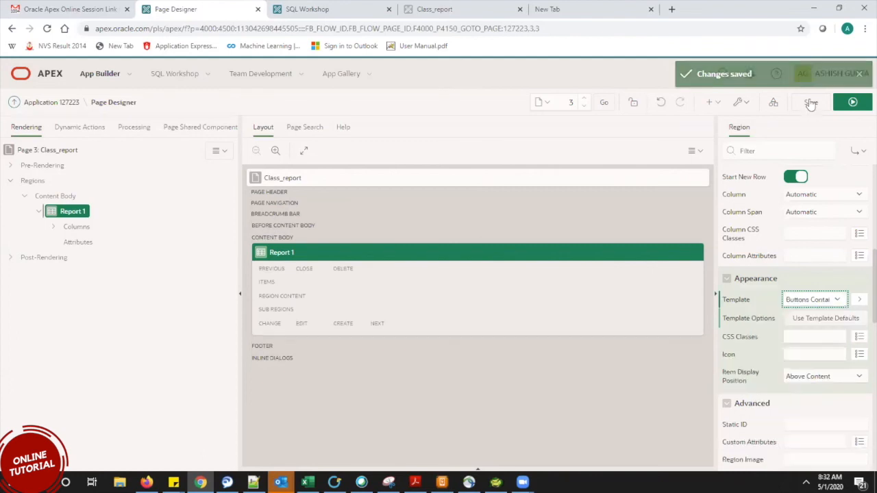
left_click(853, 103)
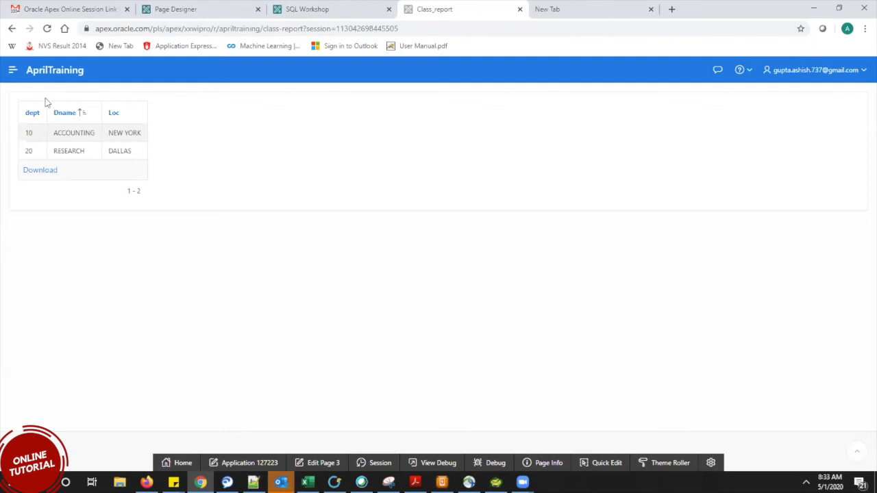
left_click(225, 10)
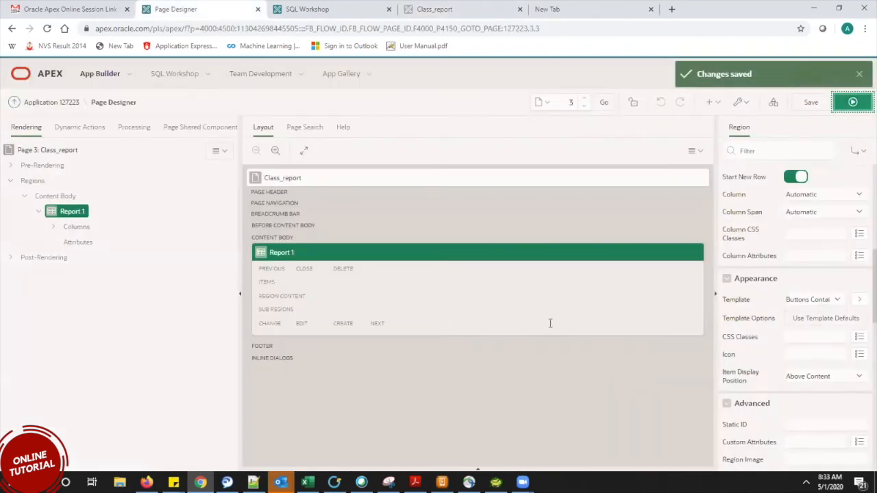
left_click(798, 302)
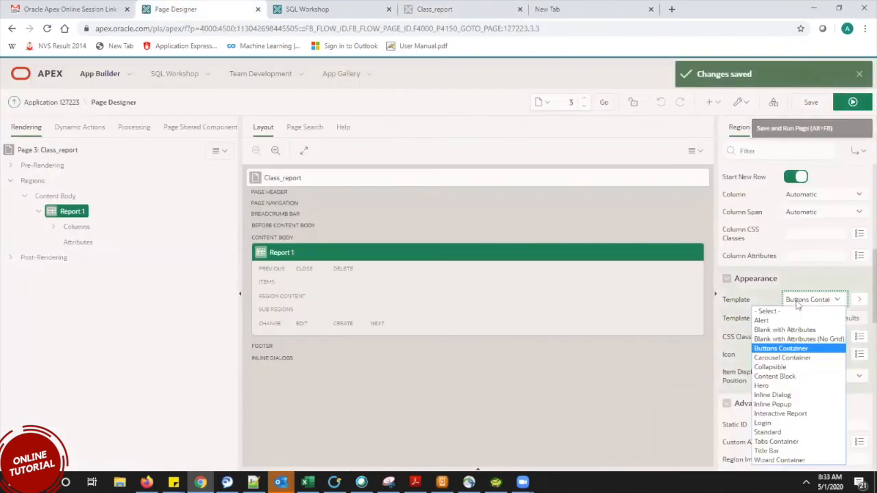
Apply the Hero template to Report 1, then save and run to see its large heading.
left_click(761, 386)
left_click(802, 102)
left_click(844, 103)
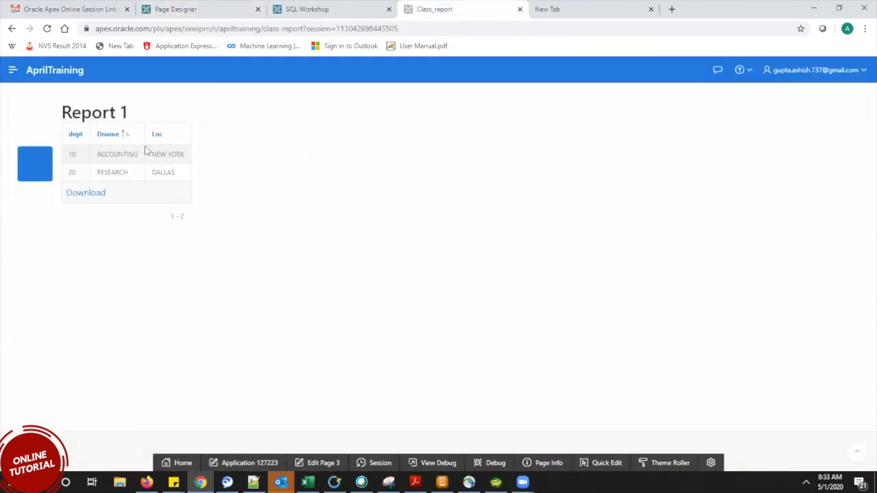
left_click_drag(134, 112, 60, 113)
left_click_drag(157, 110, 6, 116)
left_click(154, 112)
left_click(199, 6)
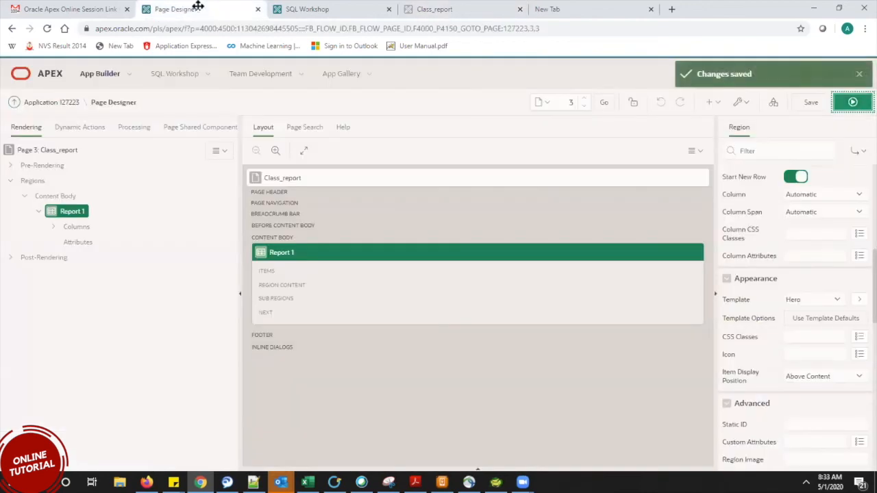
left_click(801, 301)
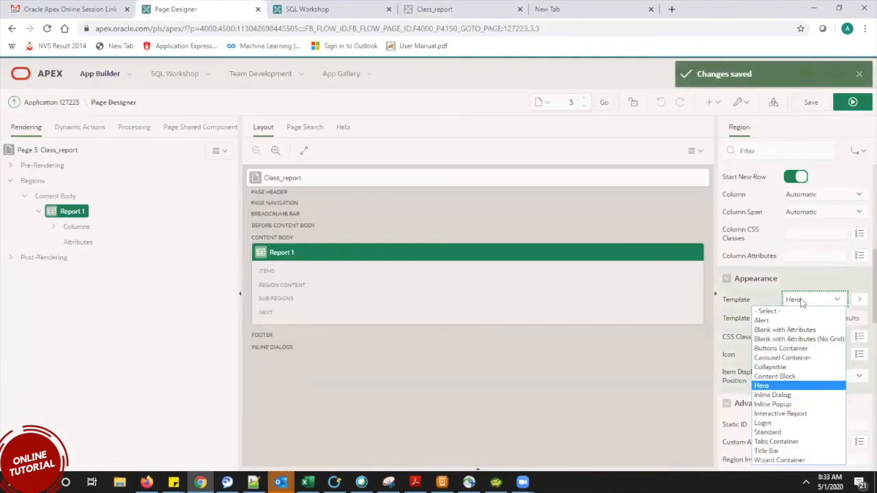
Try the Content Block template on Report 1 and preview it.
left_click(793, 376)
left_click(813, 103)
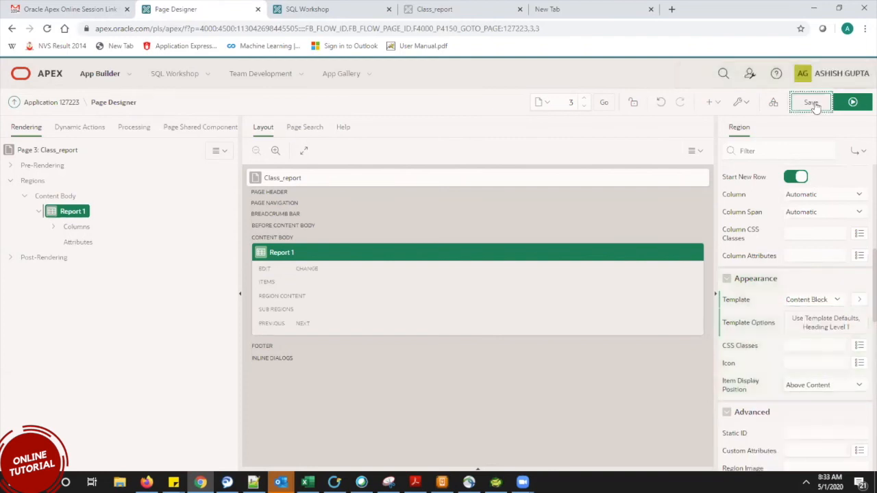
left_click(857, 103)
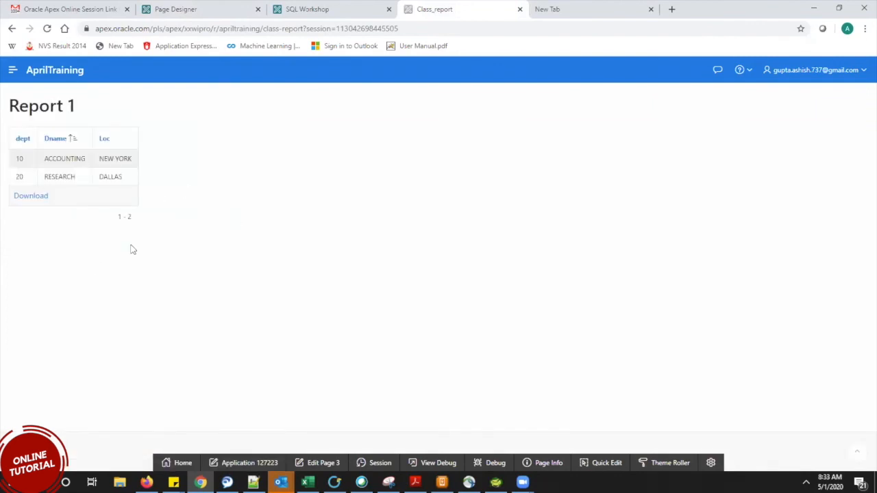
left_click(194, 9)
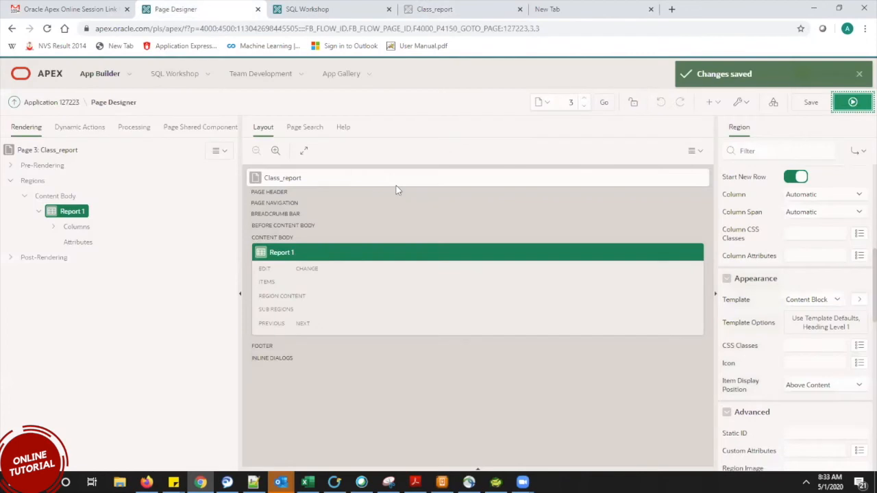
Switch Report 1 to the Standard template, preview it, then show Class_report's page properties.
left_click(795, 302)
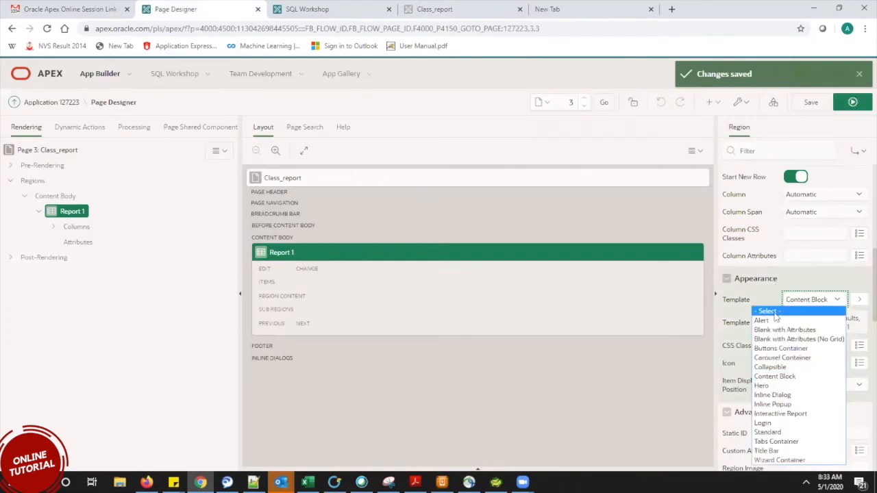
key("l")
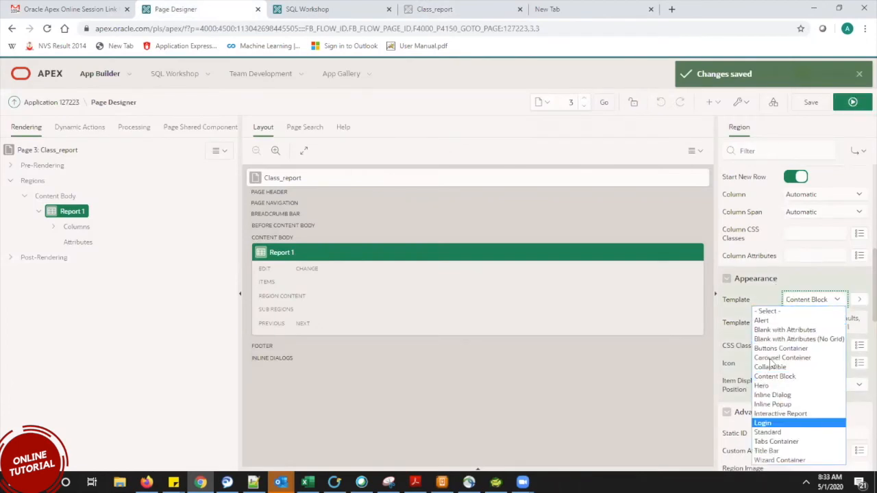
key("Down")
key("Down")
key("Up")
key("Return")
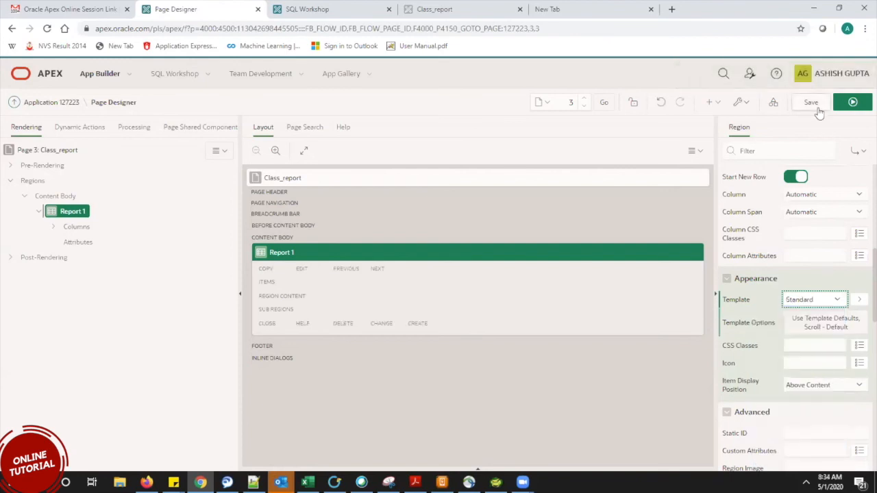
left_click(853, 102)
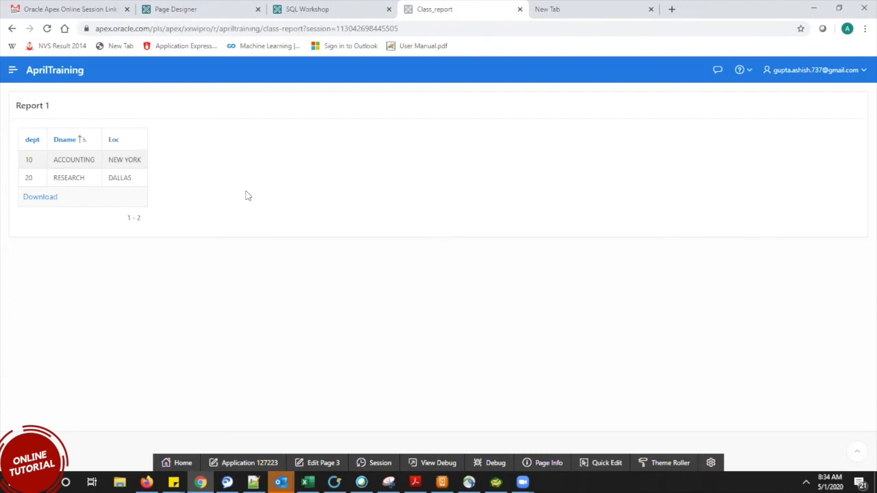
left_click(212, 5)
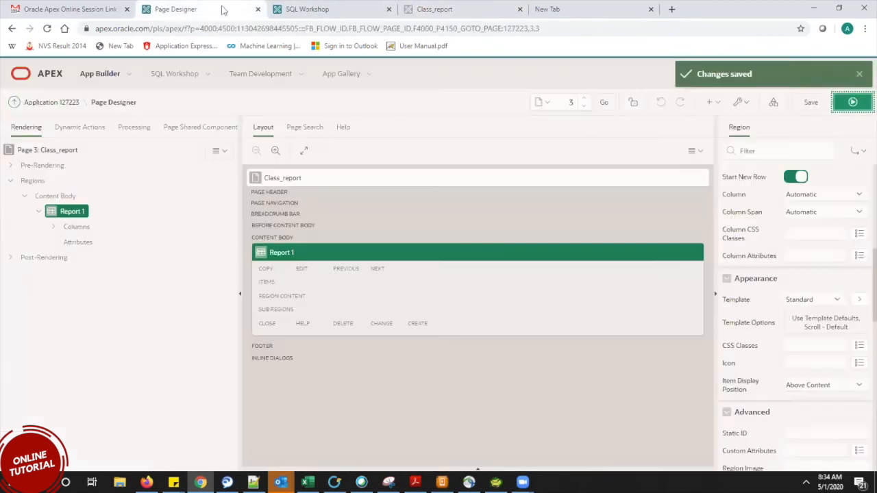
left_click(47, 151)
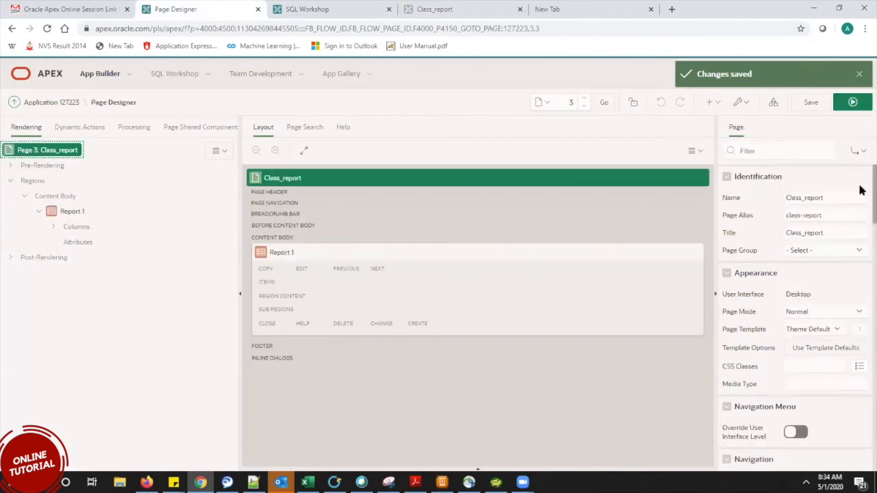
scroll(860, 226, "down", 6)
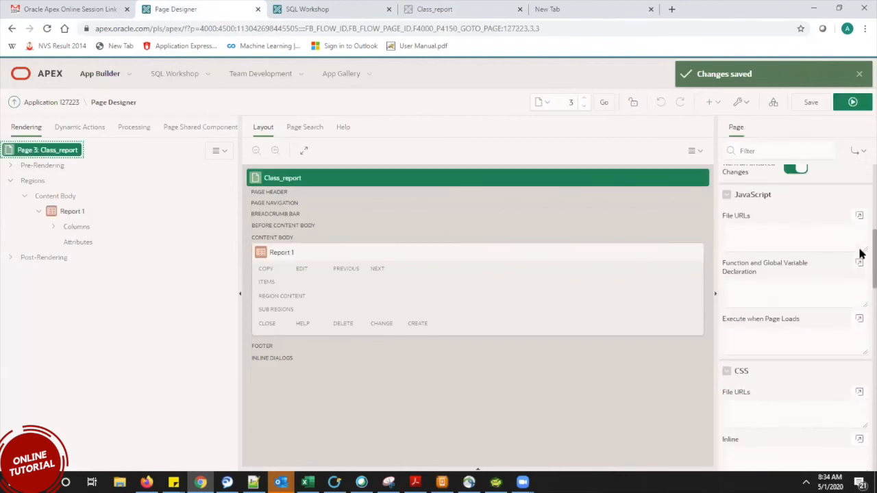
Widen the Property Editor by moving the Layout splitter to the left.
scroll(861, 253, "up", 1)
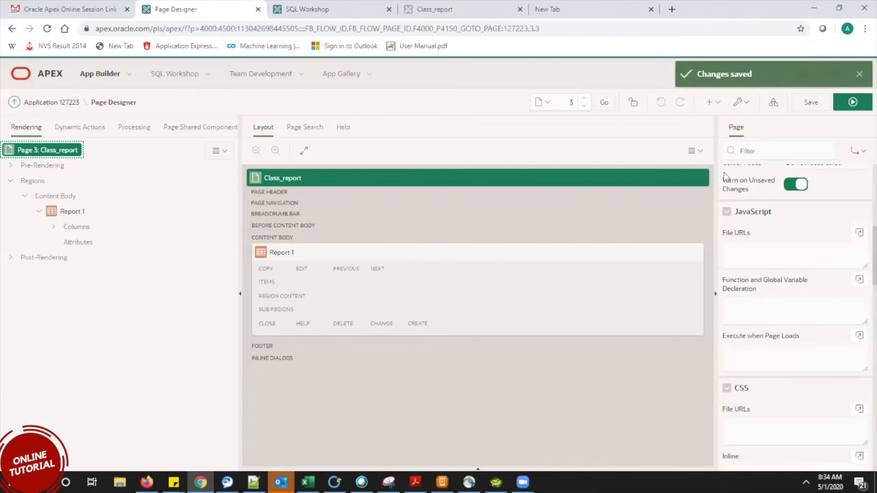
left_click_drag(715, 130, 392, 131)
scroll(861, 216, "up", 5)
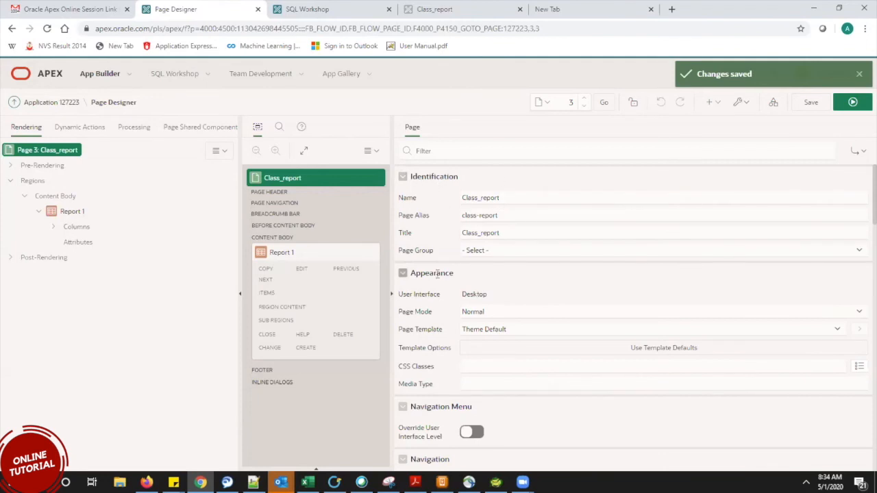
Look over the Page Mode options, keeping Normal.
left_click(486, 312)
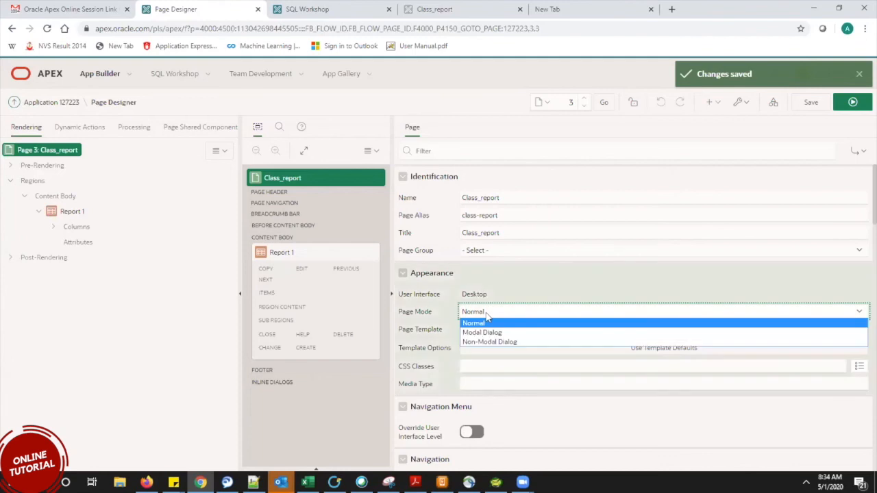
left_click(486, 313)
left_click(487, 314)
left_click(487, 313)
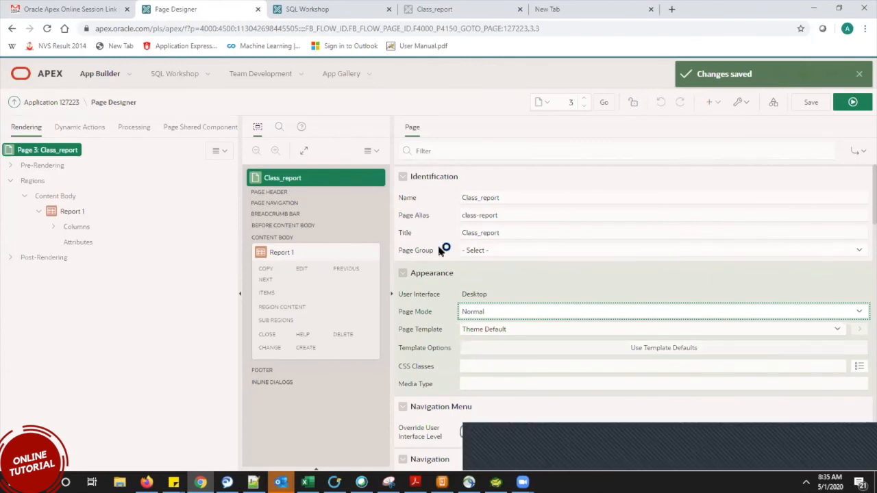
scroll(861, 233, "down", 5)
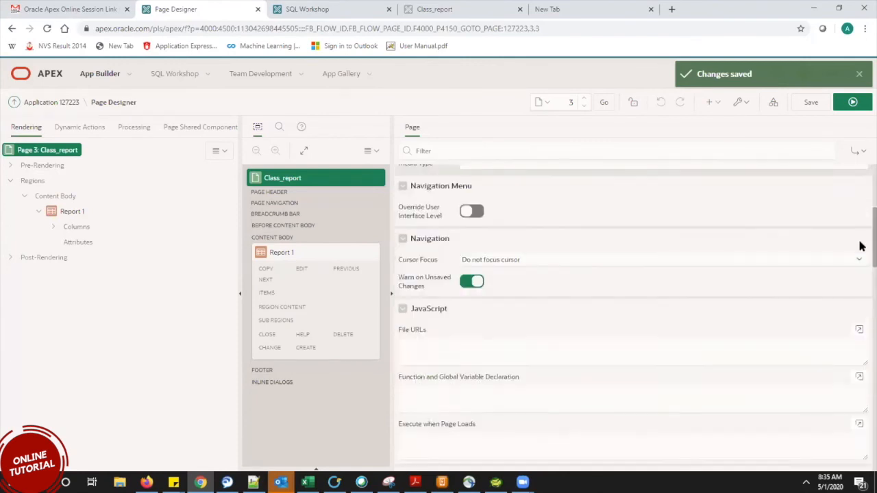
scroll(860, 256, "down", 1)
scroll(861, 248, "up", 1)
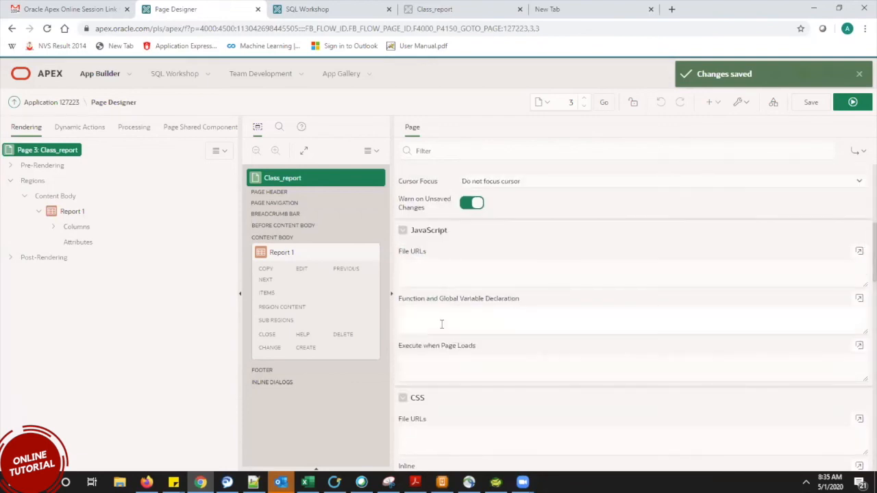
Inspect the Function and Global Variable Declaration field, then bring up the running Class_report page.
left_click(442, 324)
left_click_drag(515, 300, 398, 302)
left_click(465, 318)
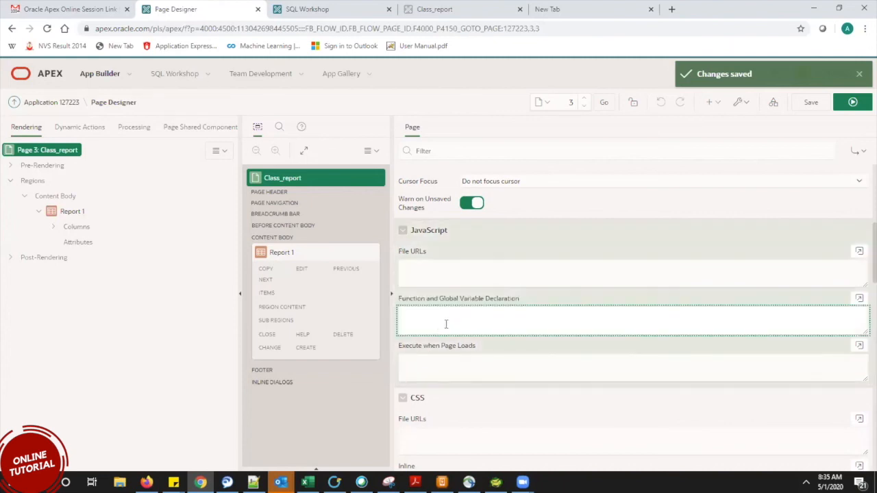
left_click(332, 10)
left_click(212, 6)
left_click(441, 8)
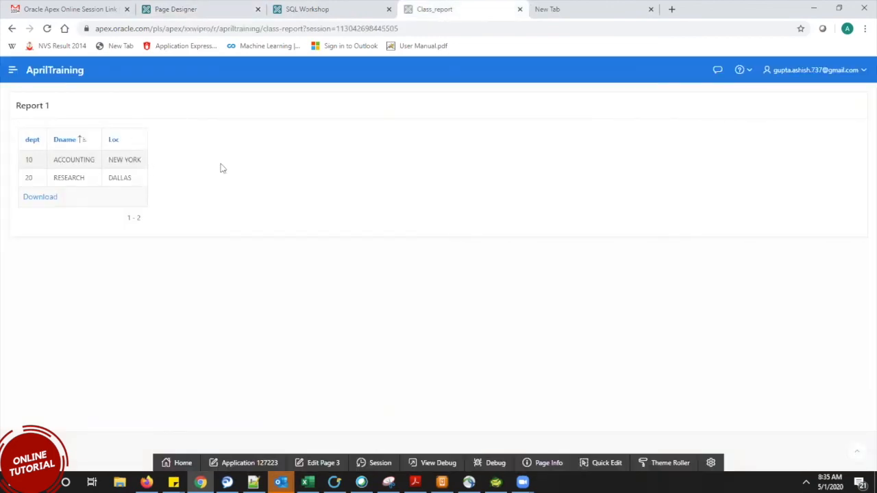
left_click(211, 8)
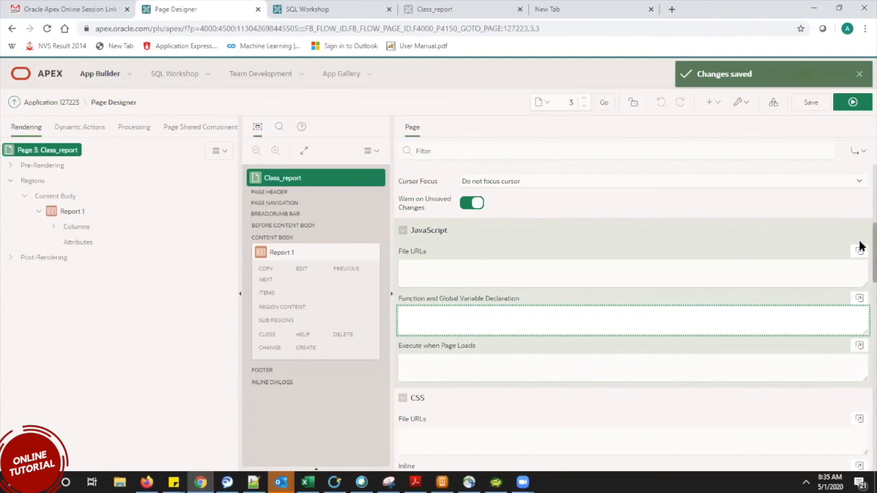
scroll(860, 251, "down", 1)
scroll(861, 261, "down", 2)
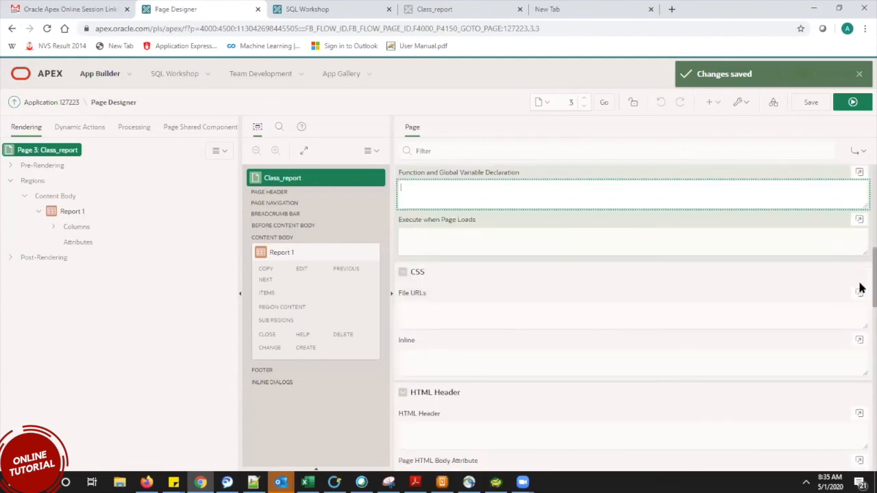
scroll(861, 288, "down", 3)
scroll(861, 298, "up", 1)
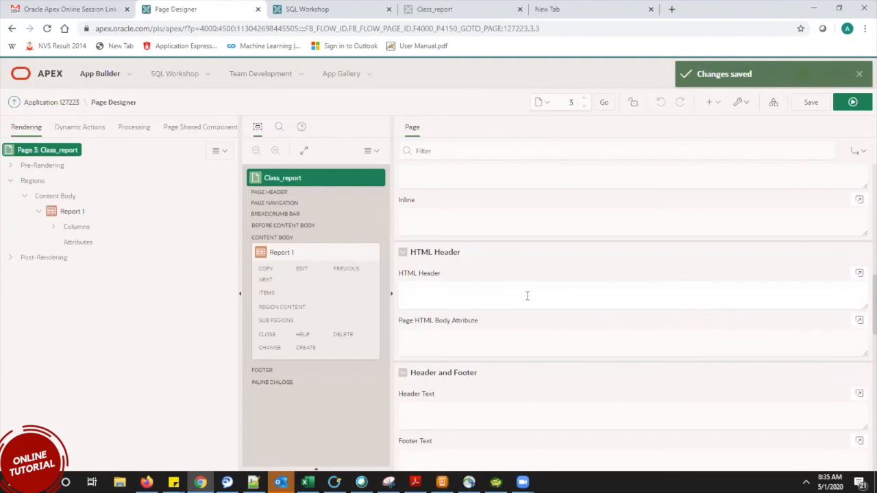
left_click(454, 10)
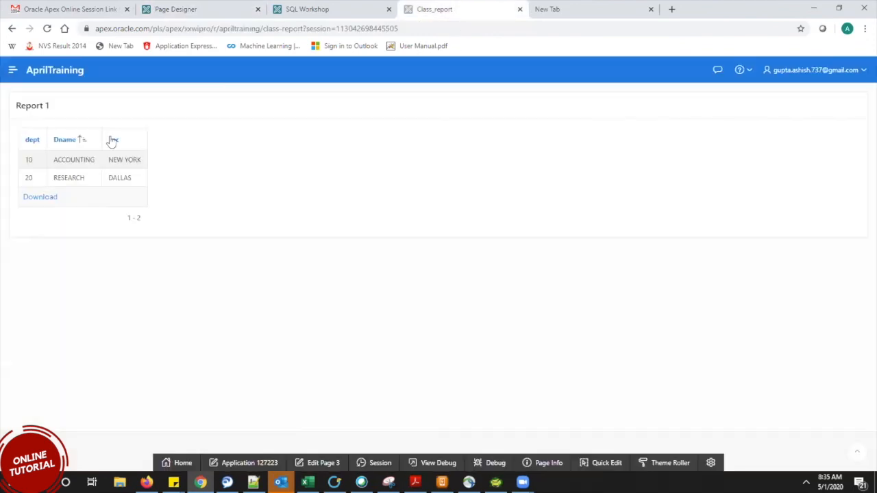
left_click_drag(13, 108, 118, 115)
left_click(118, 110)
left_click(215, 7)
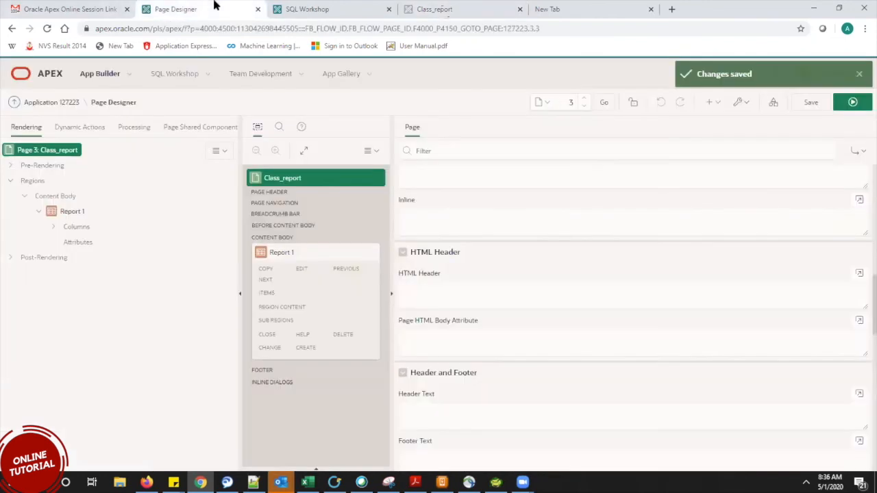
left_click(421, 292)
left_click(422, 331)
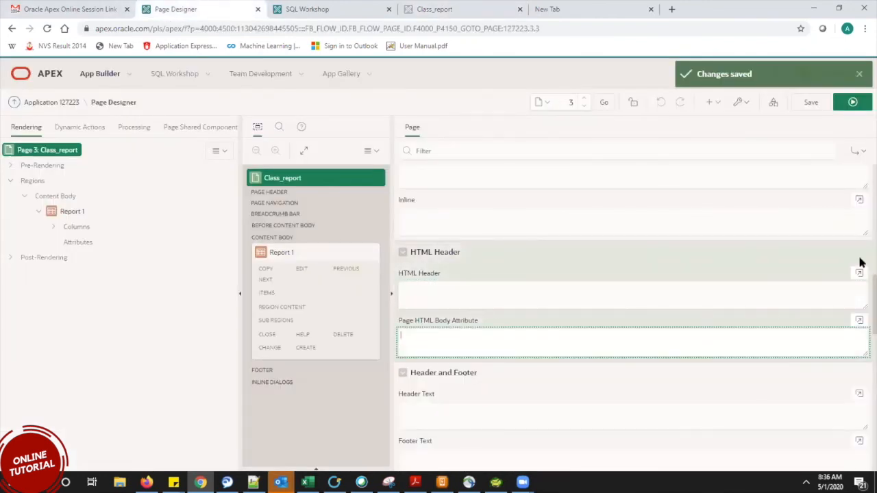
scroll(861, 330, "down", 4)
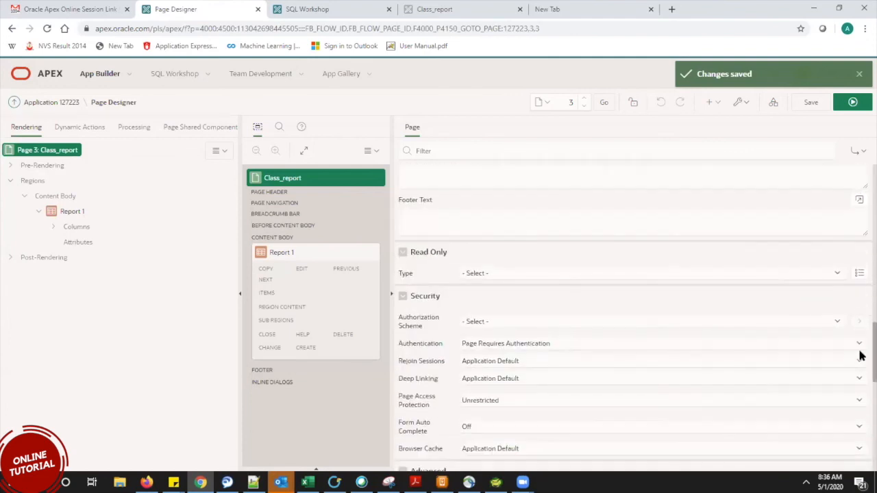
scroll(861, 357, "down", 1)
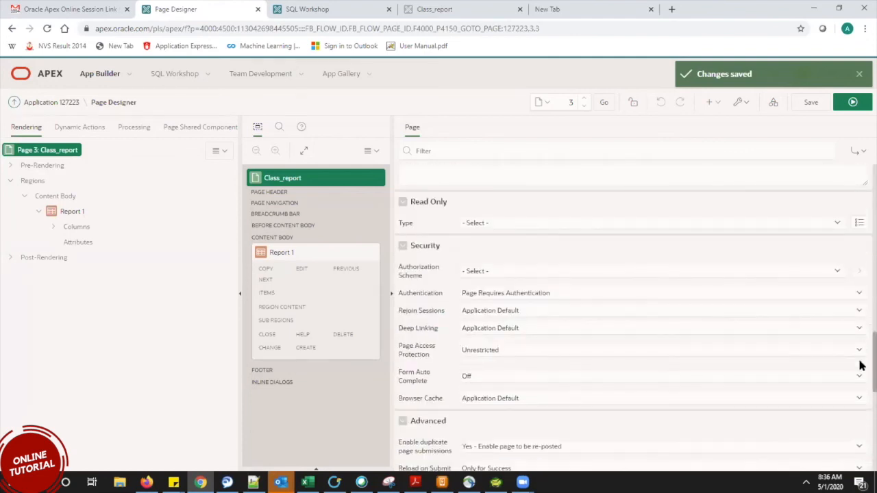
scroll(861, 379, "down", 1)
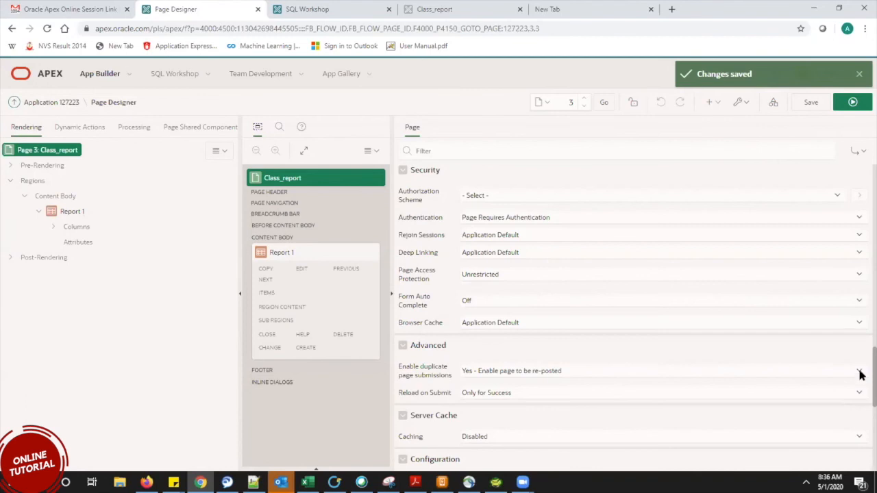
scroll(861, 363, "up", 10)
scroll(861, 227, "up", 3)
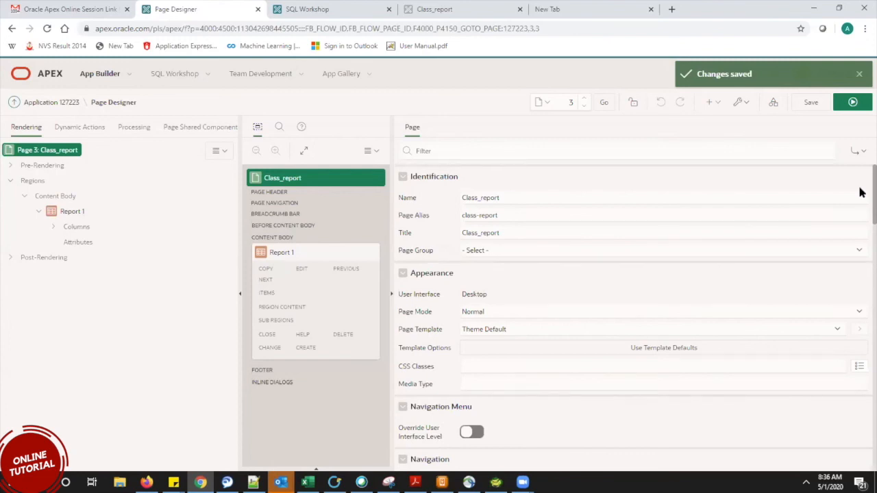
Try Class_report as a Modal Dialog page, save and run it, and dismiss the saved notice.
left_click(490, 315)
left_click(482, 333)
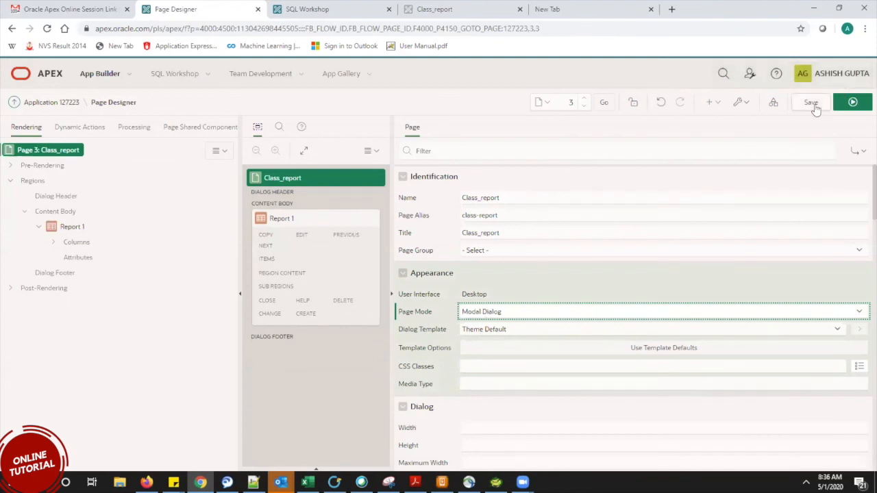
left_click(861, 108)
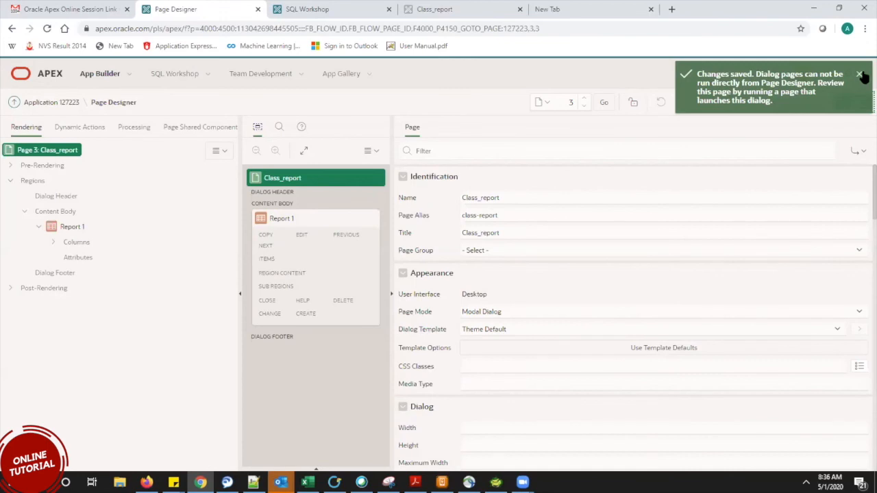
left_click(860, 74)
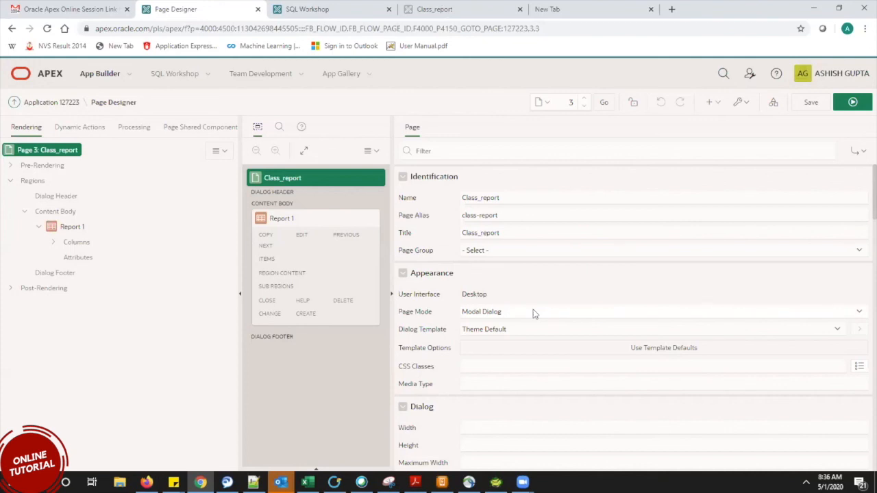
Set Class_report's Page Mode back to Normal and save and run the page.
left_click(496, 316)
left_click(478, 322)
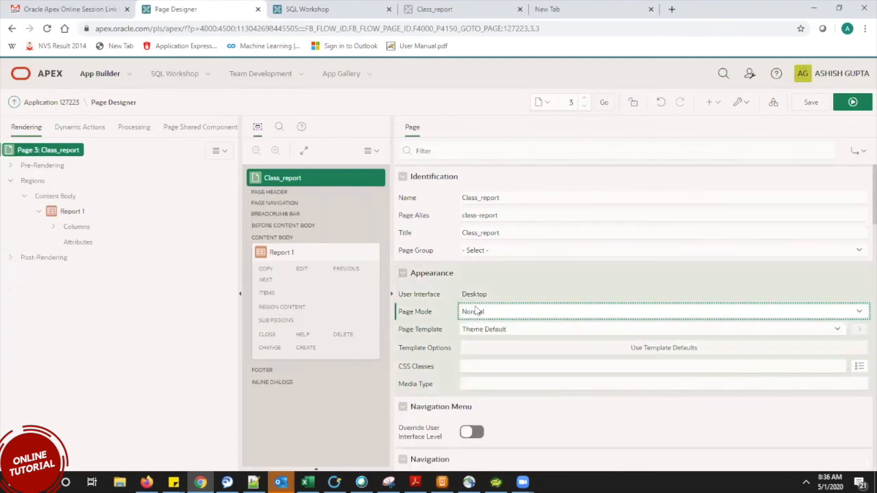
left_click(476, 312)
left_click(475, 325)
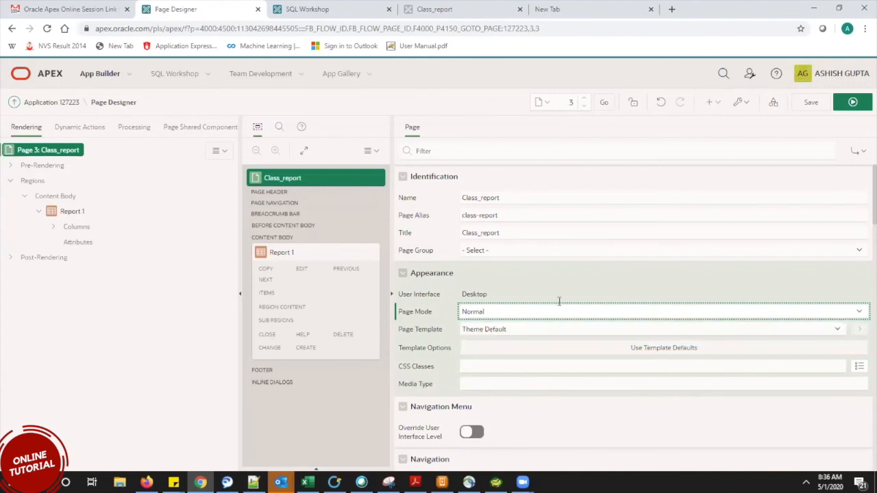
left_click(862, 106)
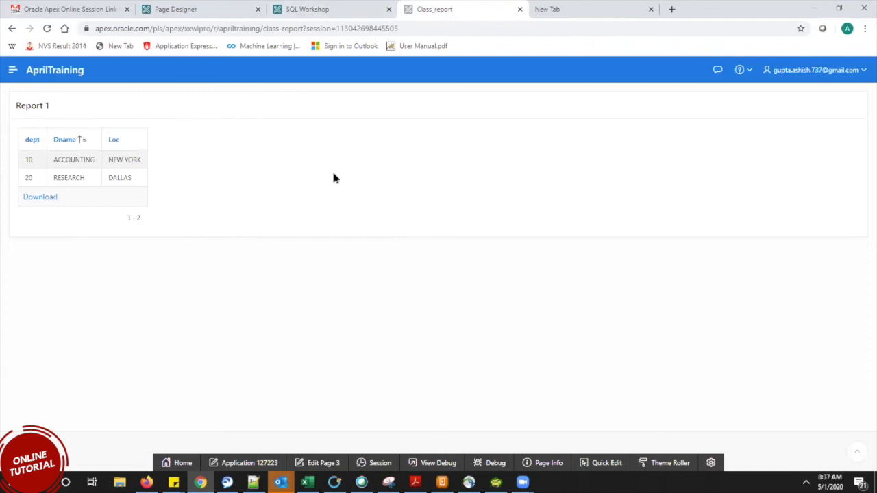
Reopen page 3 Class_report from the application's page list in Page Designer.
left_click(200, 8)
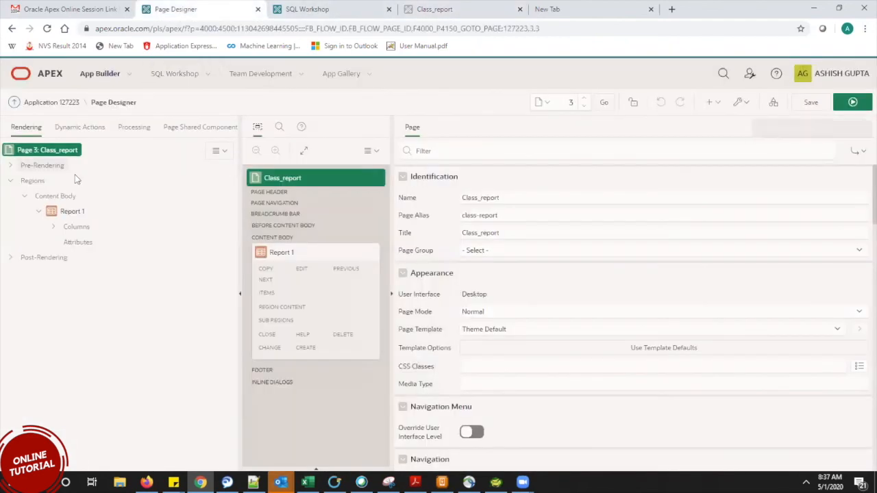
left_click(50, 103)
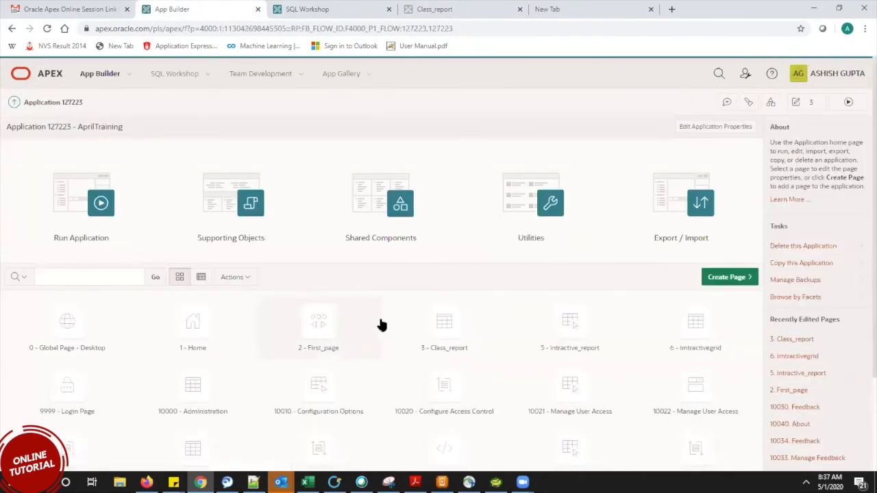
left_click(437, 329)
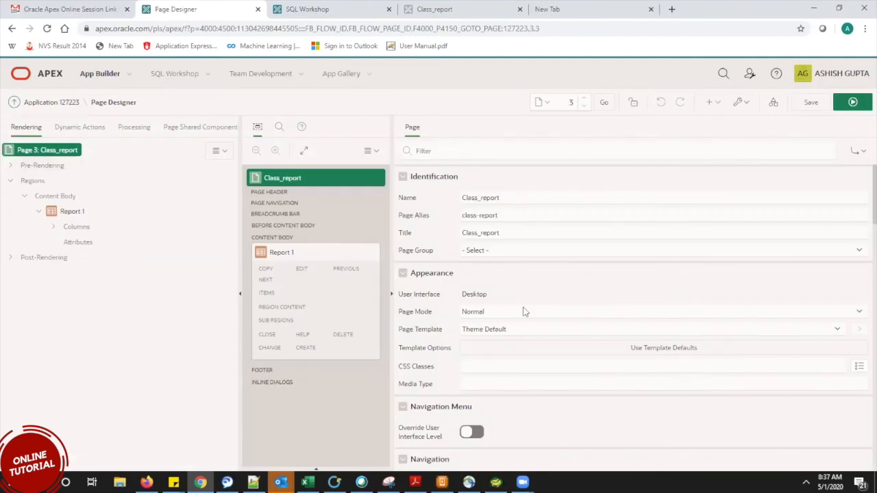
Save Class_report with Page Mode Modal Dialog, then open 2 - First_page for editing.
left_click(524, 311)
left_click(514, 330)
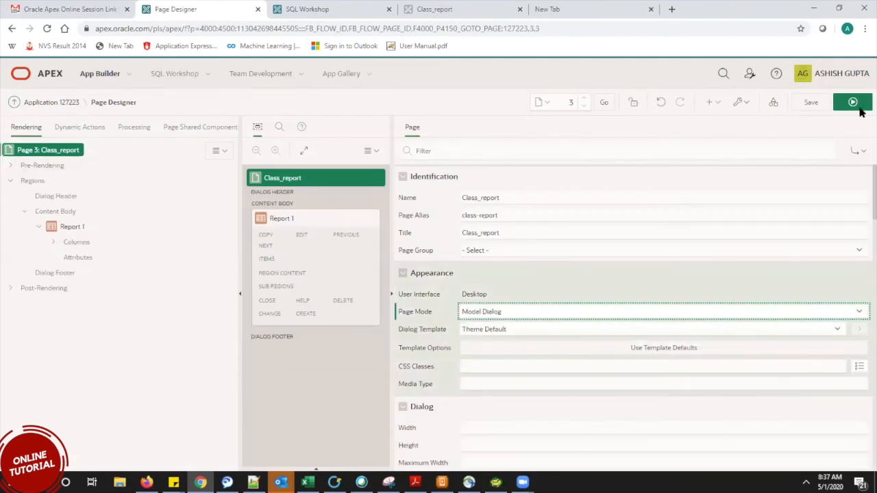
left_click(810, 104)
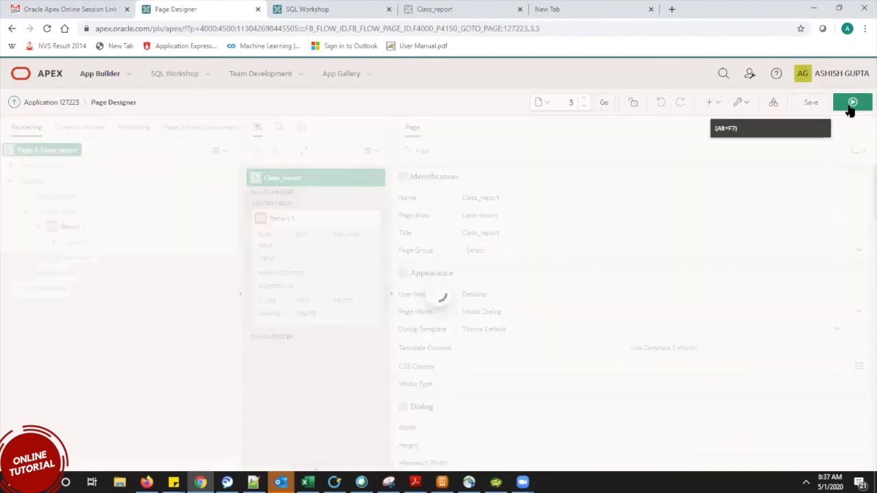
left_click(850, 108)
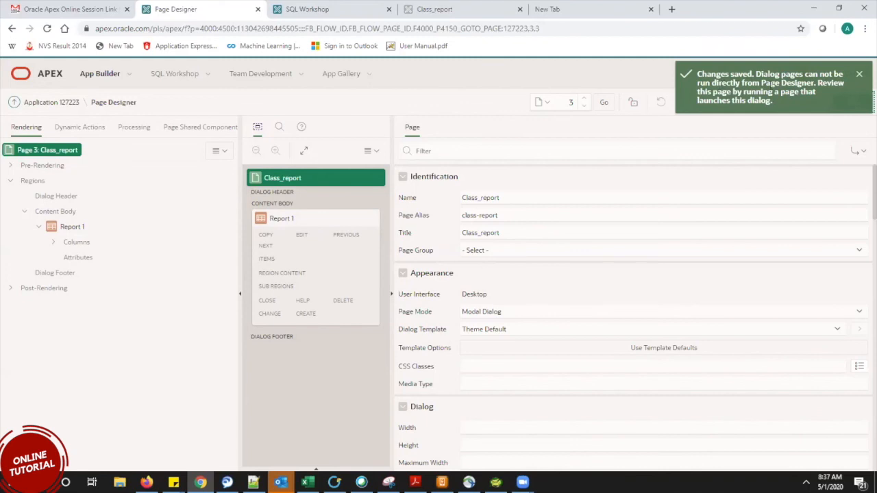
left_click(859, 75)
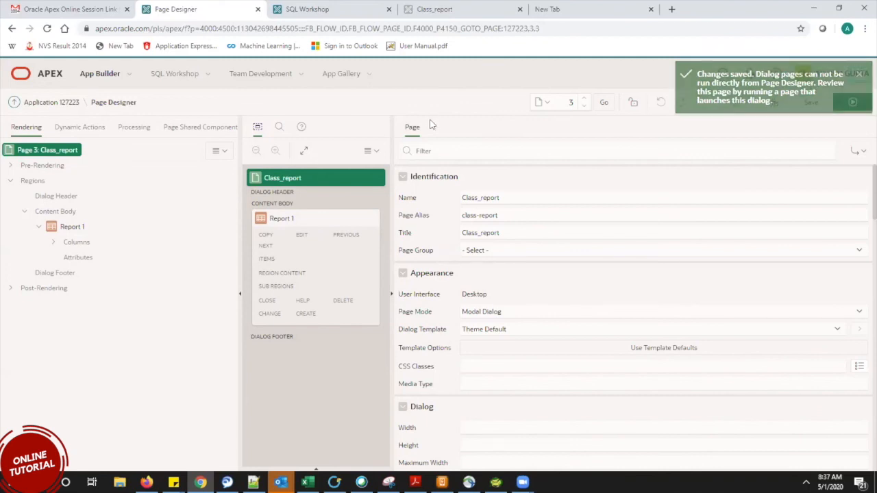
left_click(63, 104)
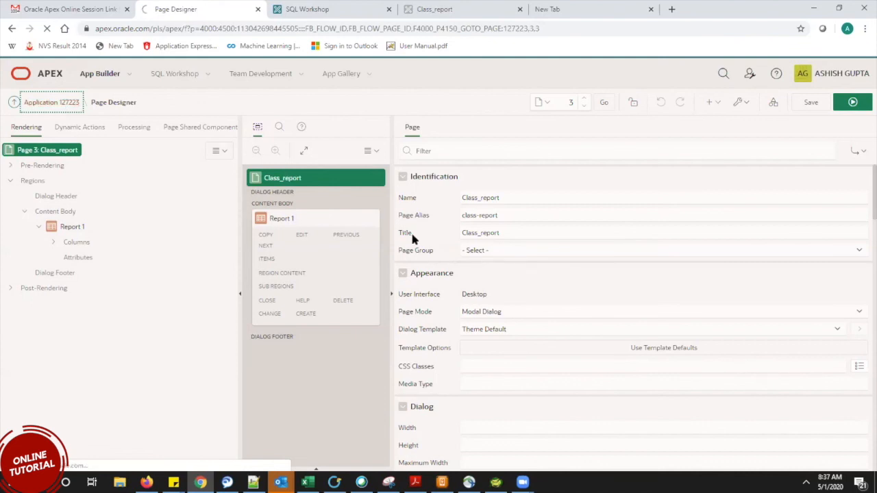
left_click(326, 333)
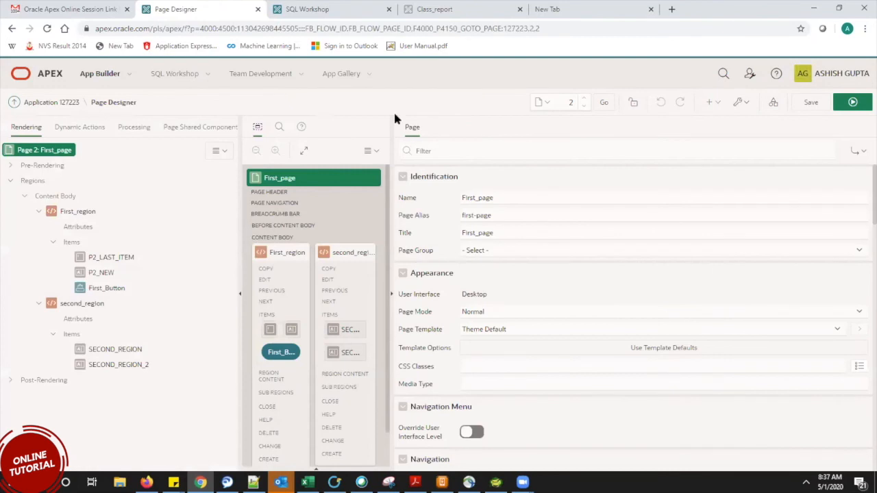
Select First_Button and widen the layout and property panes to show its properties.
left_click_drag(390, 121, 786, 128)
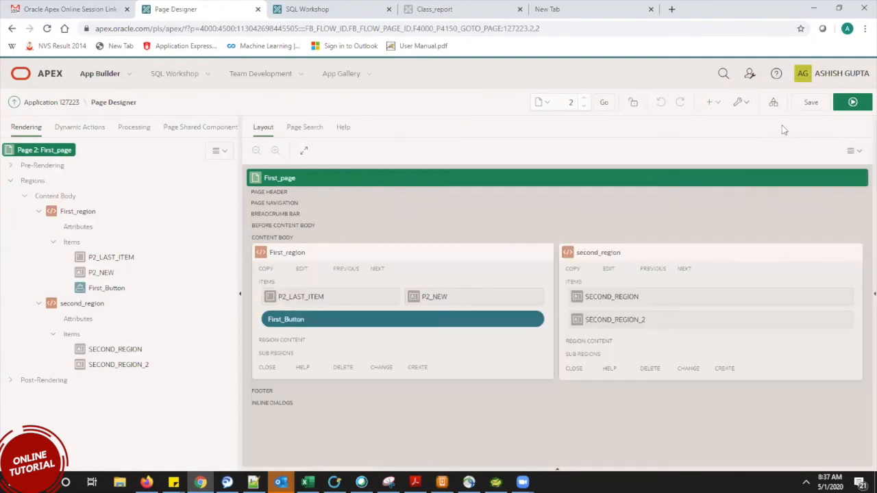
left_click(311, 321)
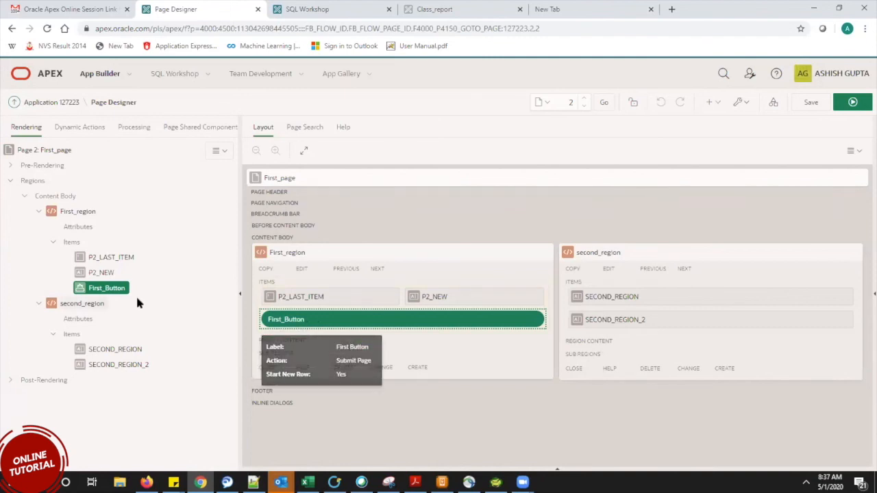
left_click(117, 291)
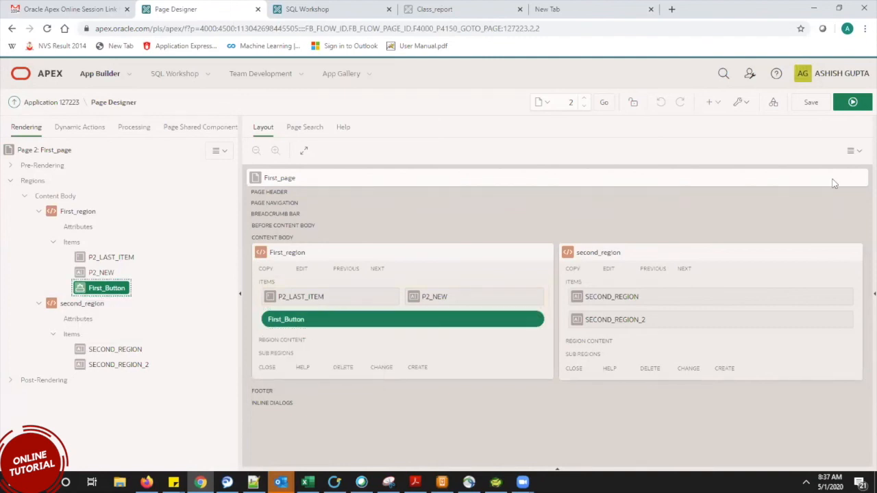
left_click_drag(864, 124, 723, 129)
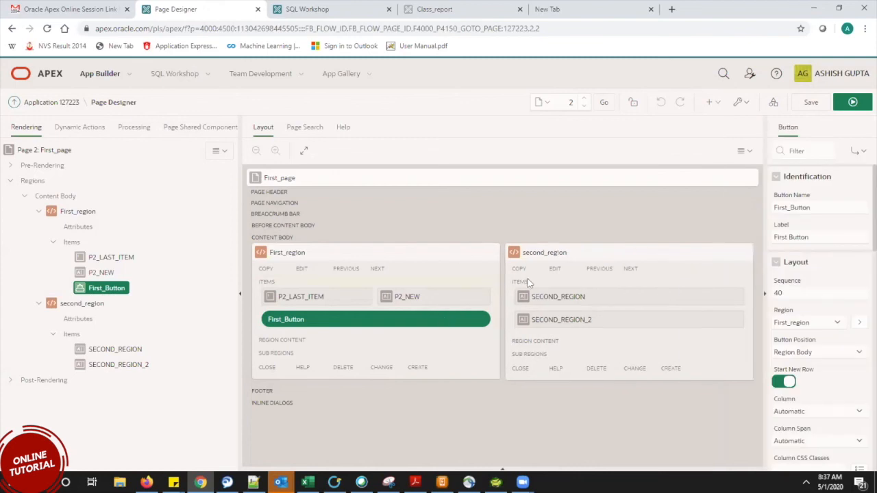
left_click_drag(756, 124, 647, 135)
scroll(861, 206, "down", 5)
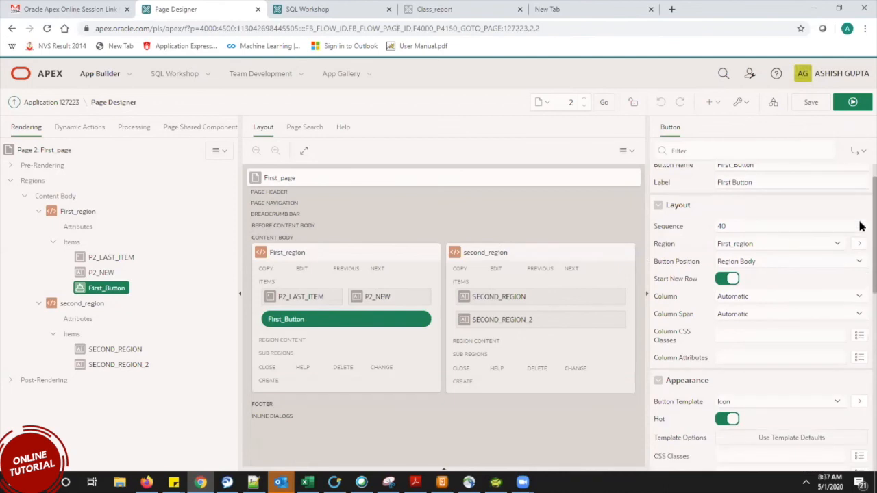
scroll(861, 322, "down", 3)
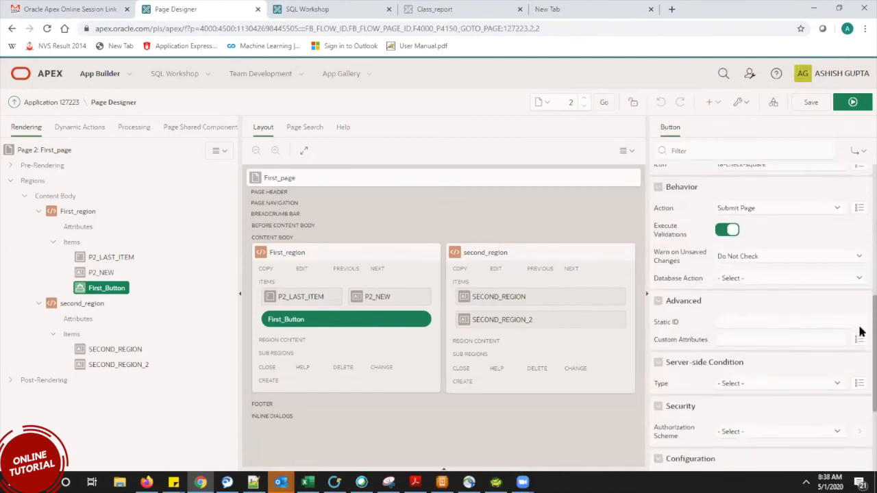
Set First_Button's action to Redirect to Page in this Application and open its Target link.
left_click(741, 209)
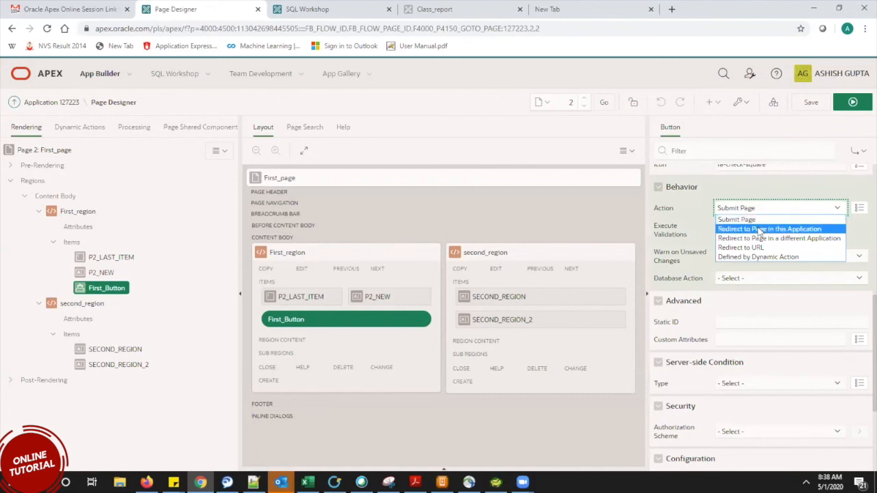
left_click(760, 230)
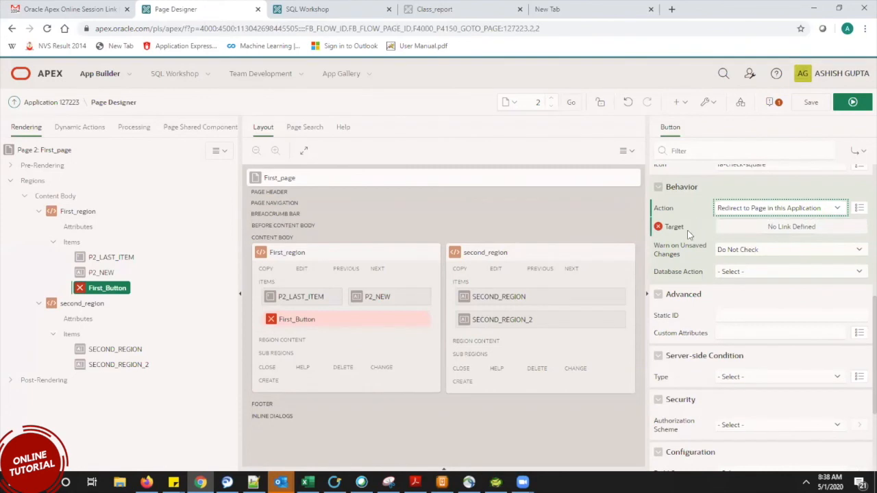
left_click(750, 231)
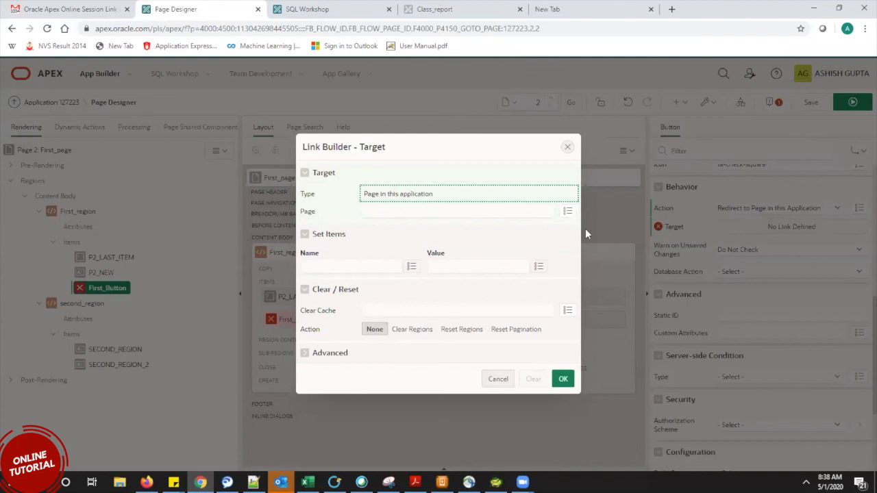
Choose page 3 as First_Button's Link Builder target, confirm, and save.
left_click(567, 213)
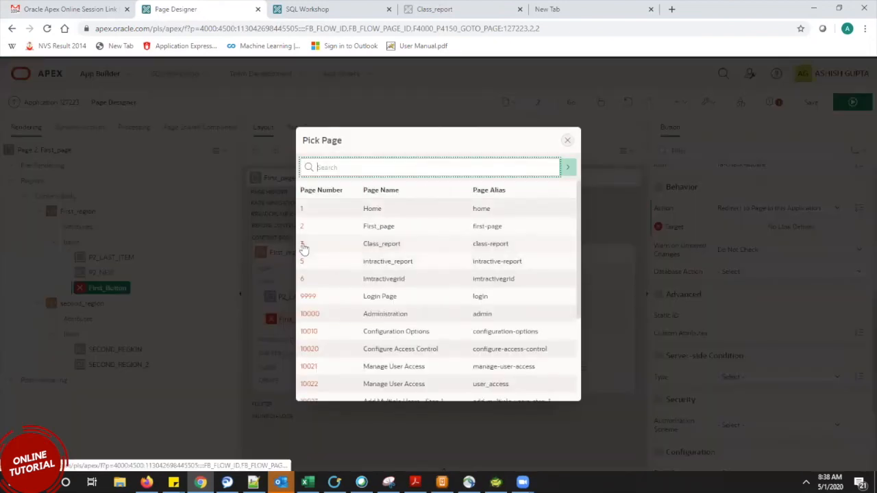
left_click(303, 246)
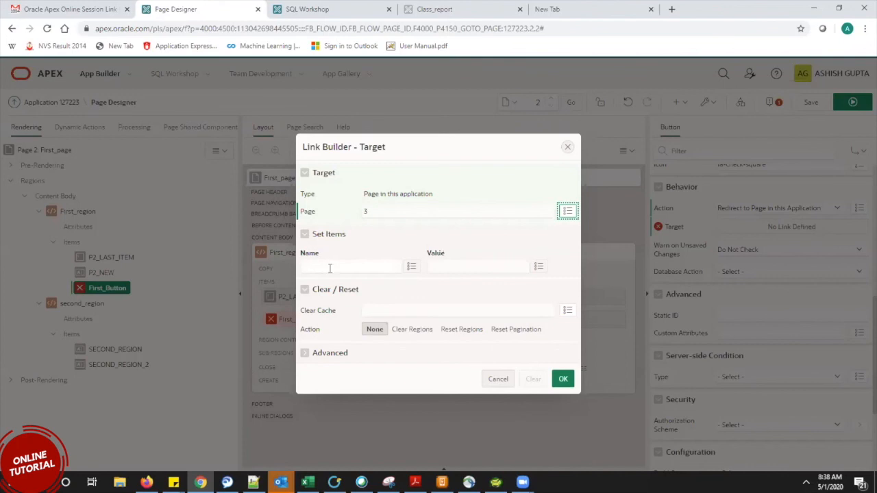
left_click(342, 267)
key("Tab")
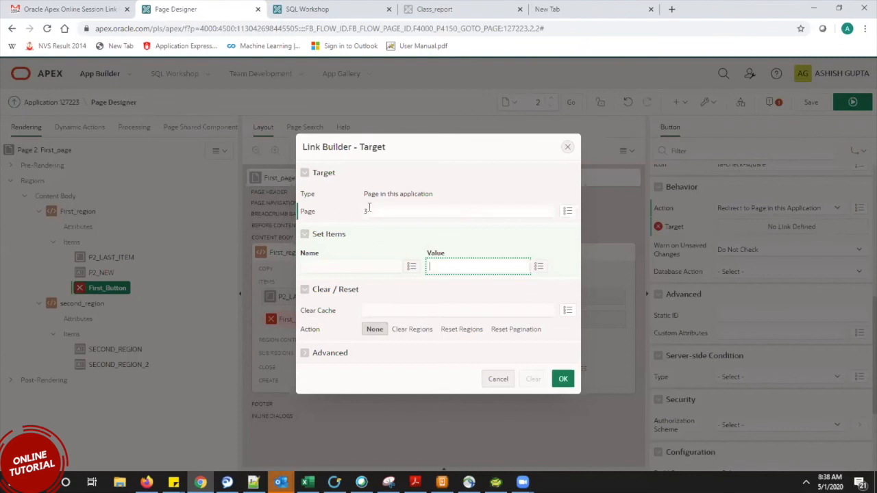
left_click(563, 379)
left_click(810, 103)
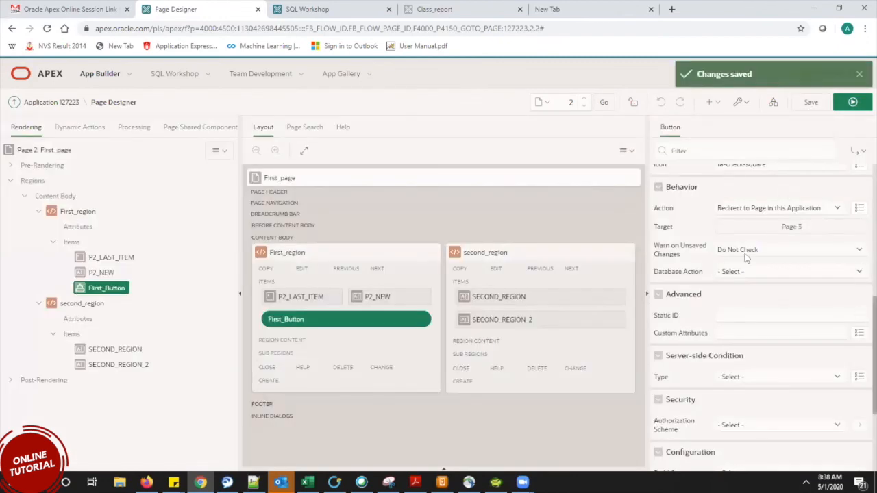
Confirm page 2's own Page Mode remains Normal and save the page.
left_click(60, 150)
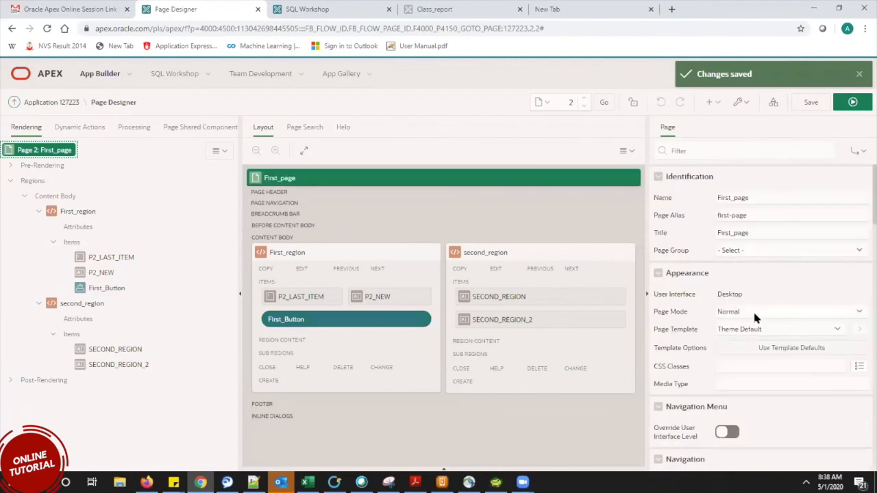
left_click(755, 318)
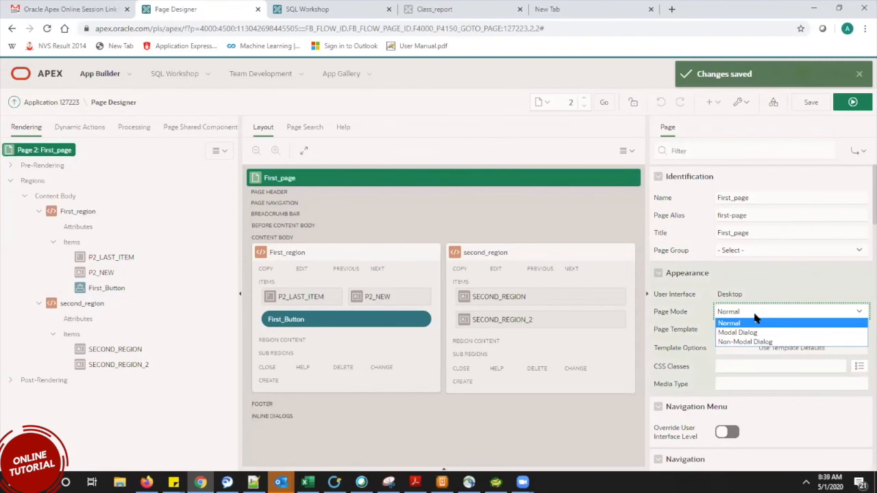
left_click(755, 317)
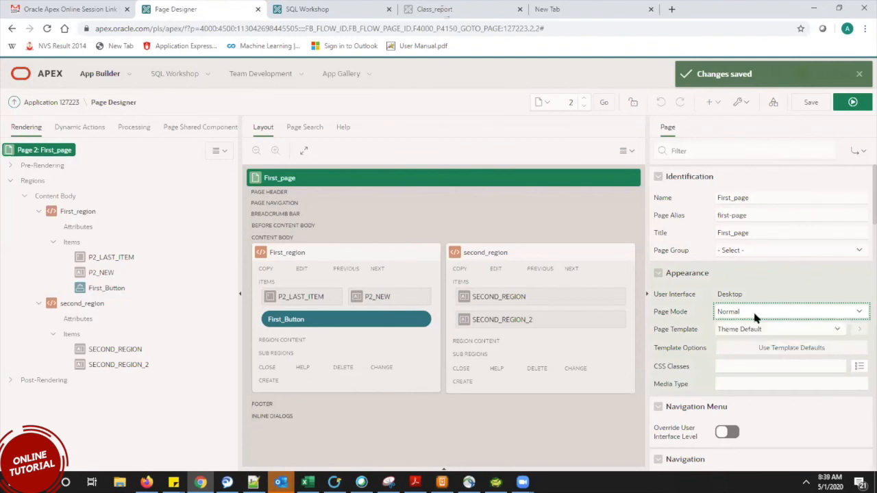
left_click(818, 104)
Run First_page, press its button to open the Class_report dialog, close it, and go to SQL Workshop.
left_click(851, 102)
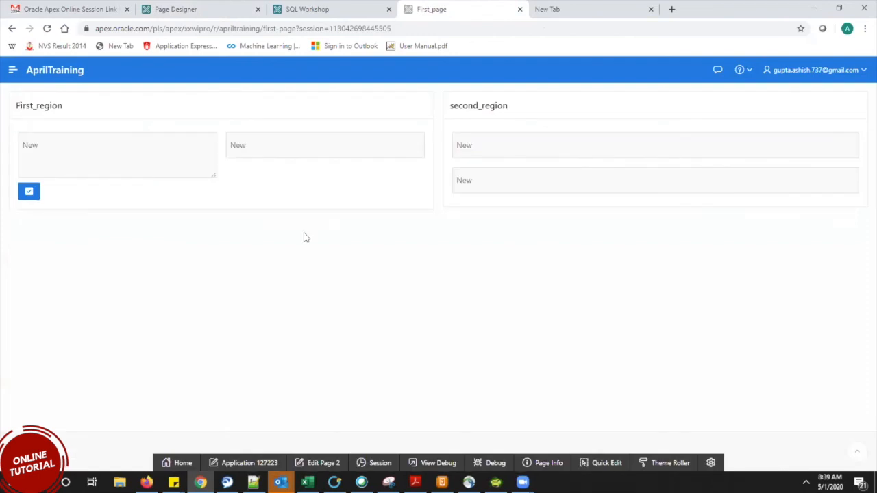
left_click(30, 193)
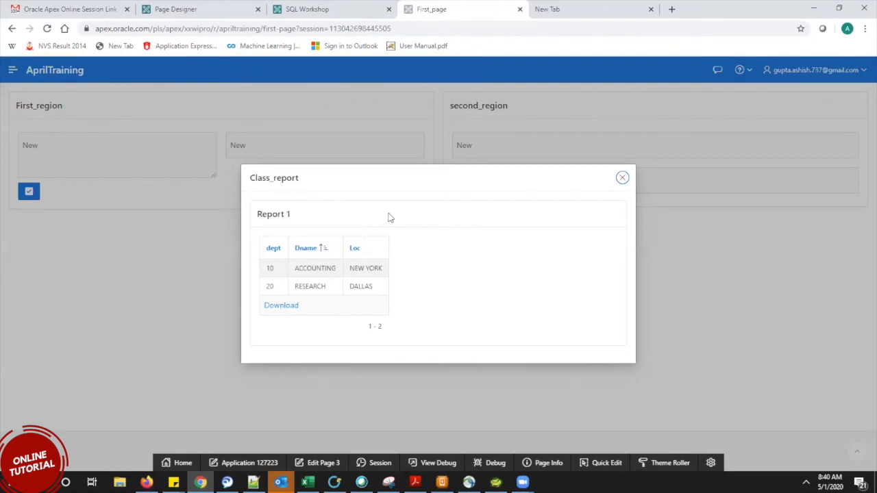
left_click(621, 178)
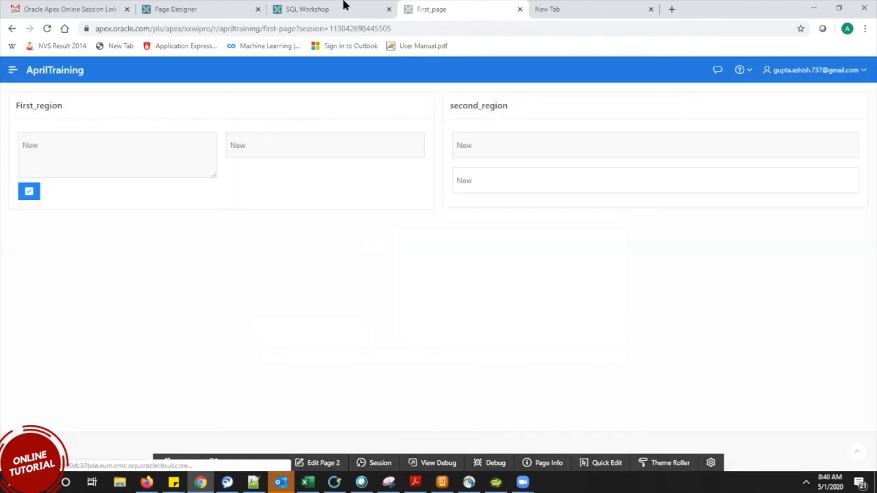
left_click(342, 6)
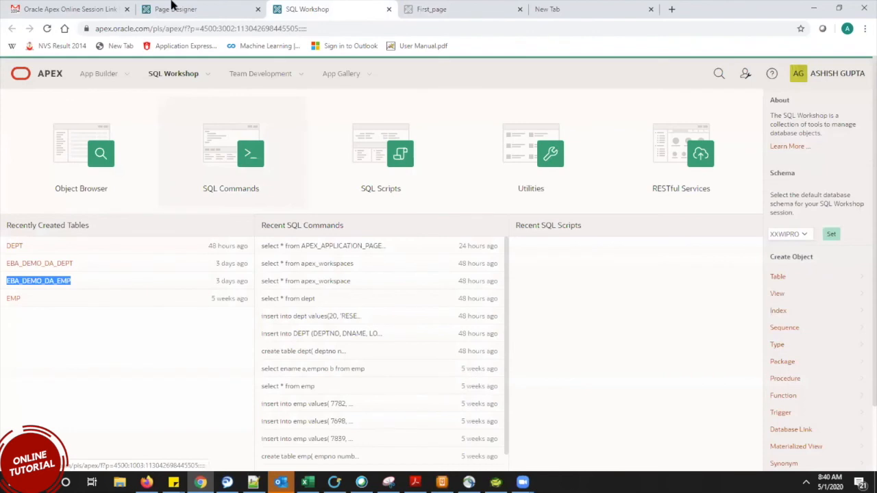
Change First_Button's Behavior Action to Submit Page and save.
left_click(174, 8)
left_click(106, 290)
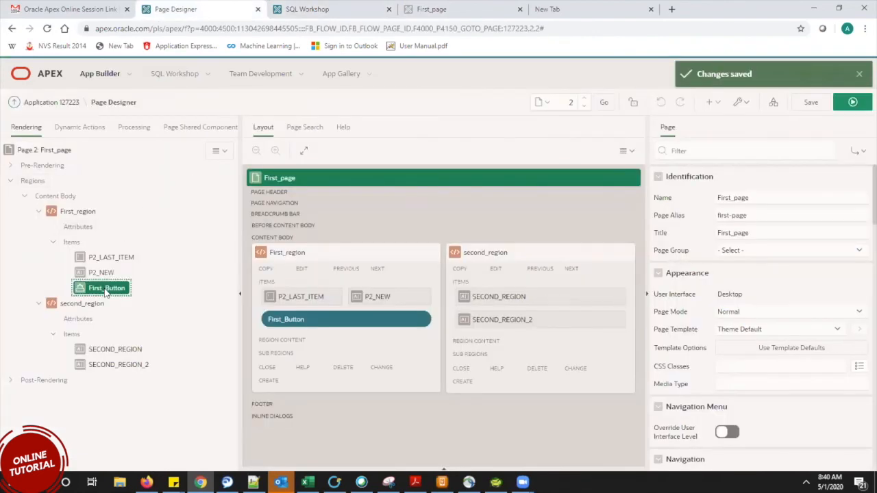
scroll(861, 211, "down", 4)
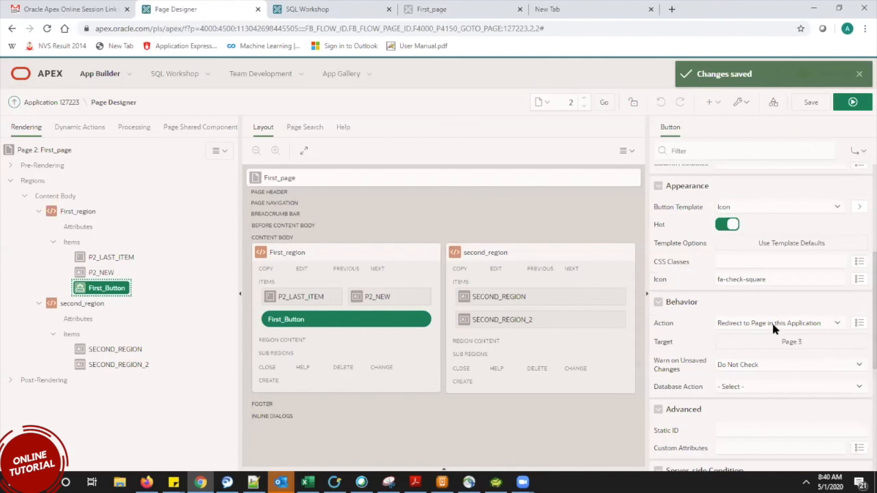
left_click(773, 329)
left_click(746, 336)
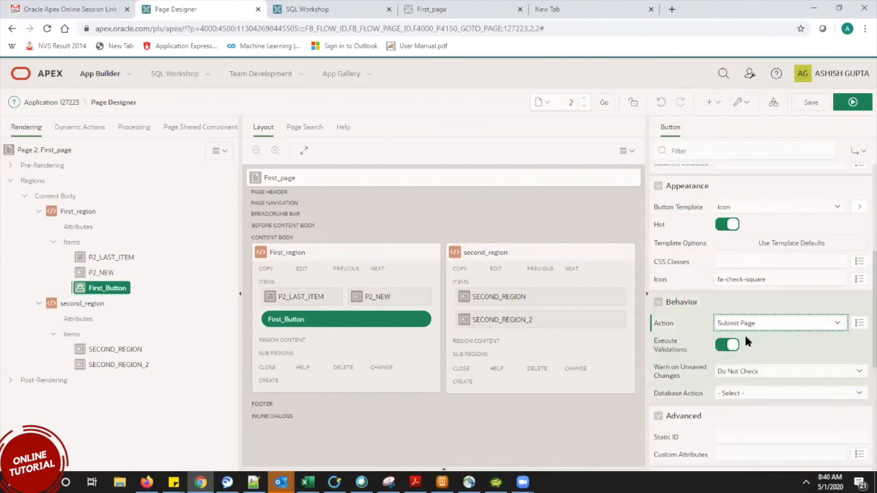
left_click(812, 102)
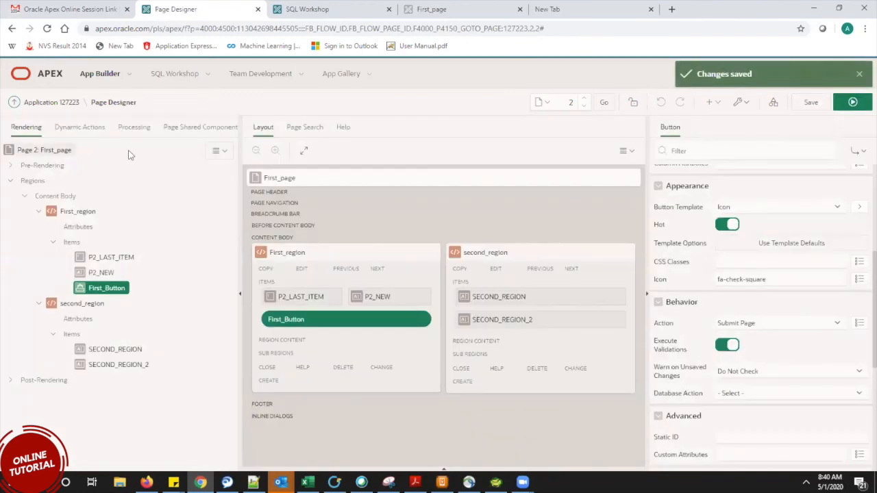
Show page 2's Processing tree and select the After Processing point.
left_click(133, 131)
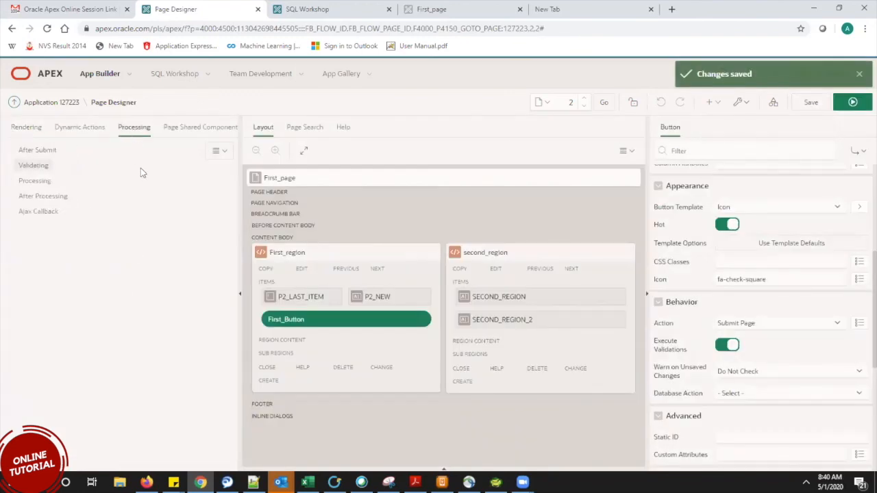
right_click(54, 197)
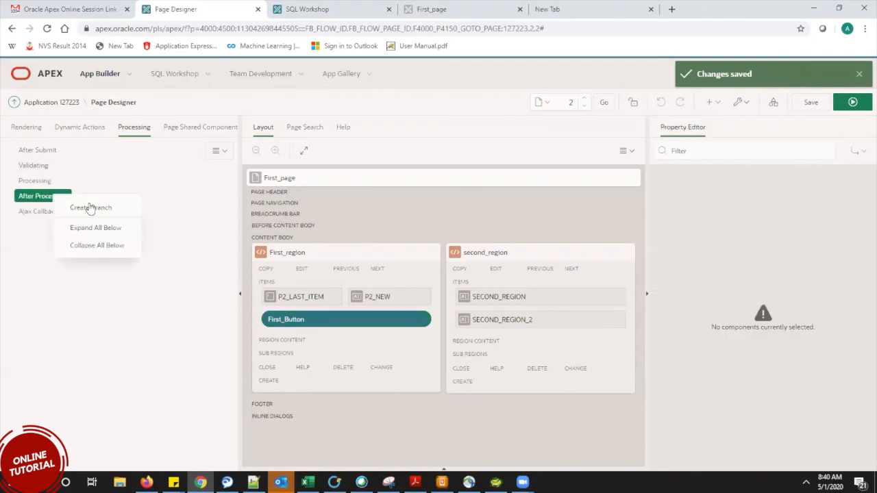
left_click(41, 181)
right_click(52, 181)
left_click(172, 190)
left_click(42, 197)
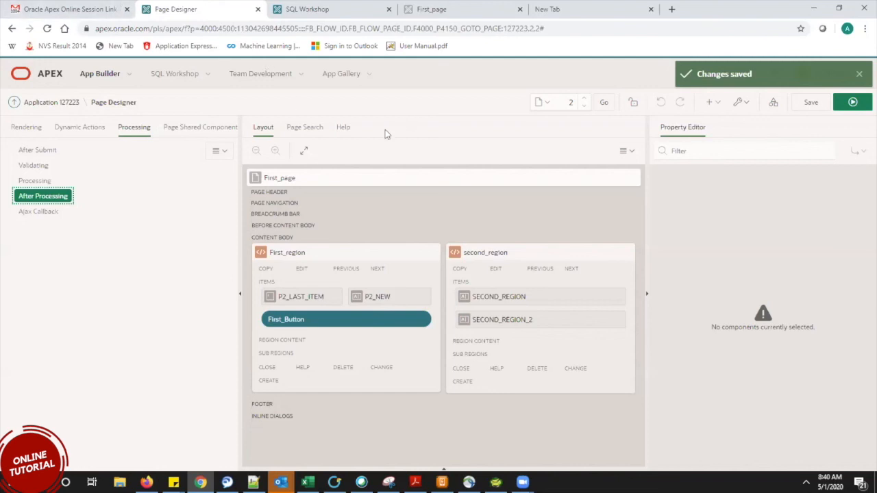
left_click(854, 103)
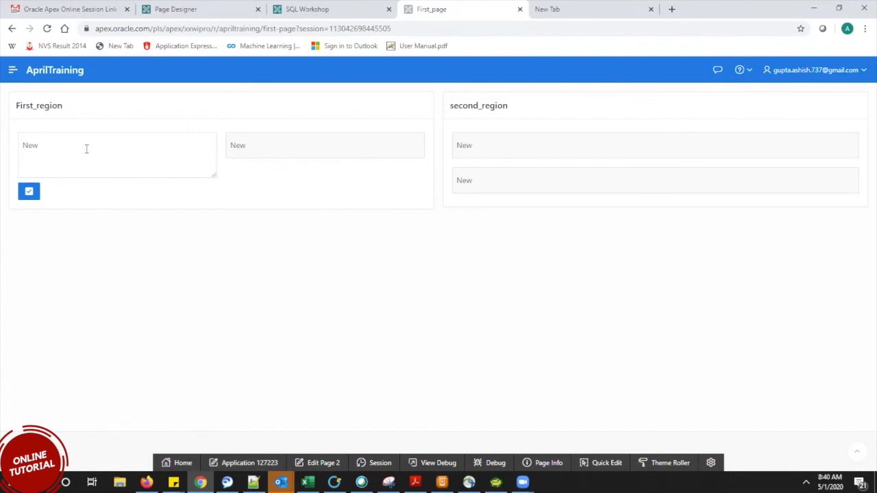
left_click(288, 143)
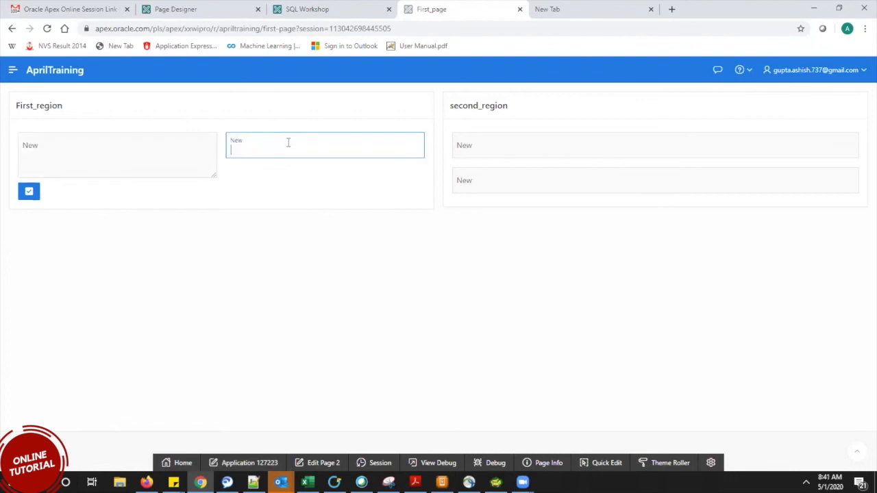
type("dscxac")
left_click(468, 152)
type("sads")
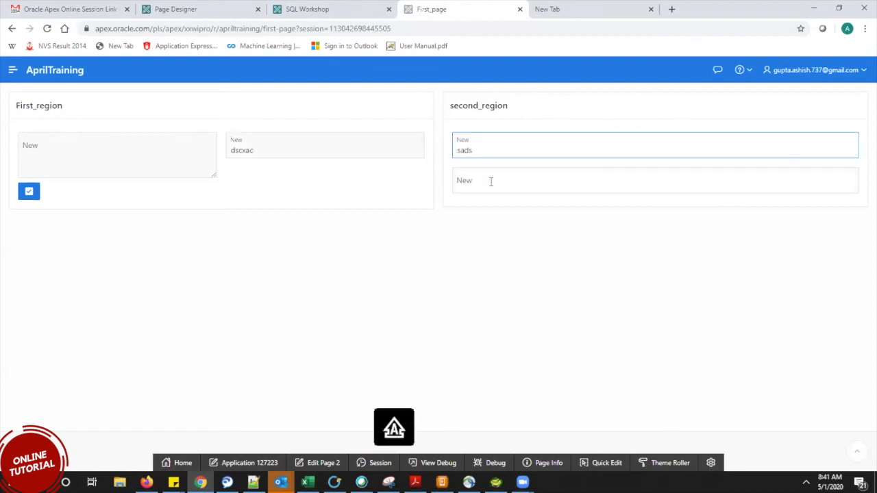
left_click(490, 182)
type("DSA")
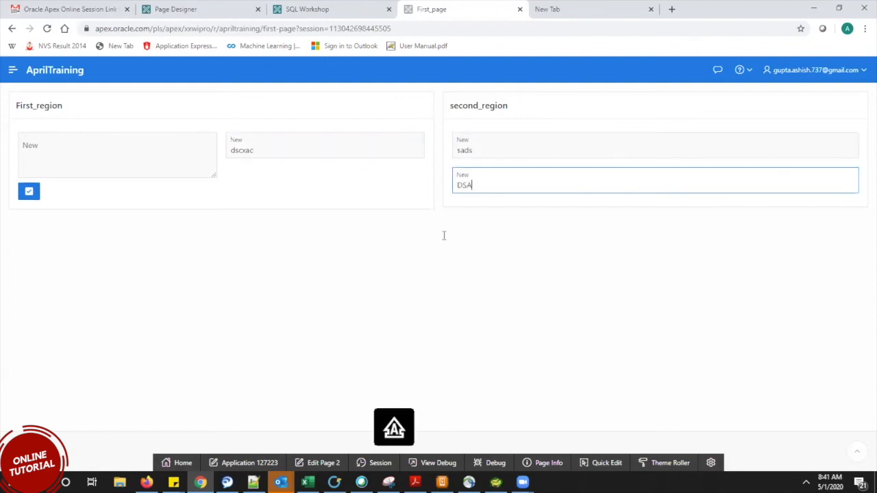
left_click(30, 194)
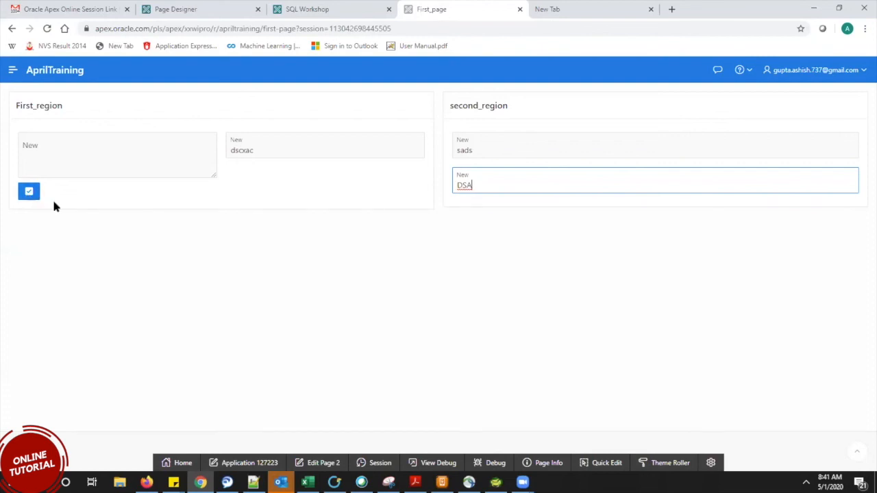
key("ctrl+shift+Tab")
key("ctrl+shift+Tab")
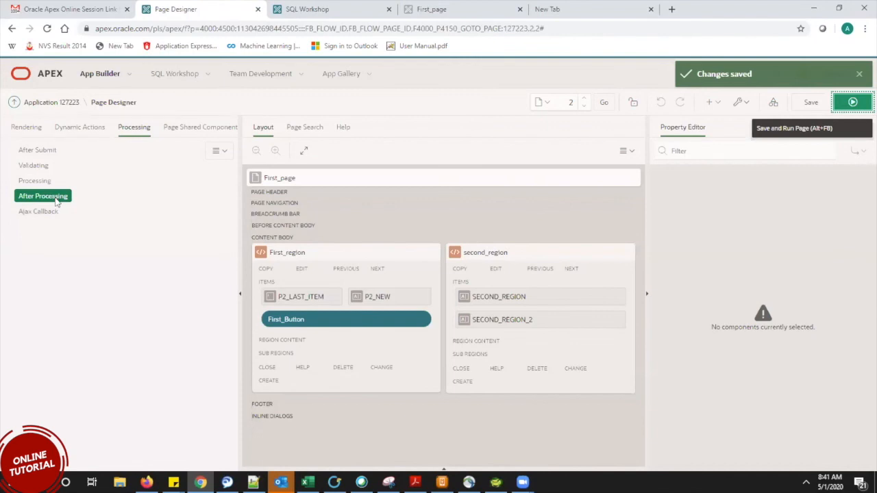
left_click(308, 9)
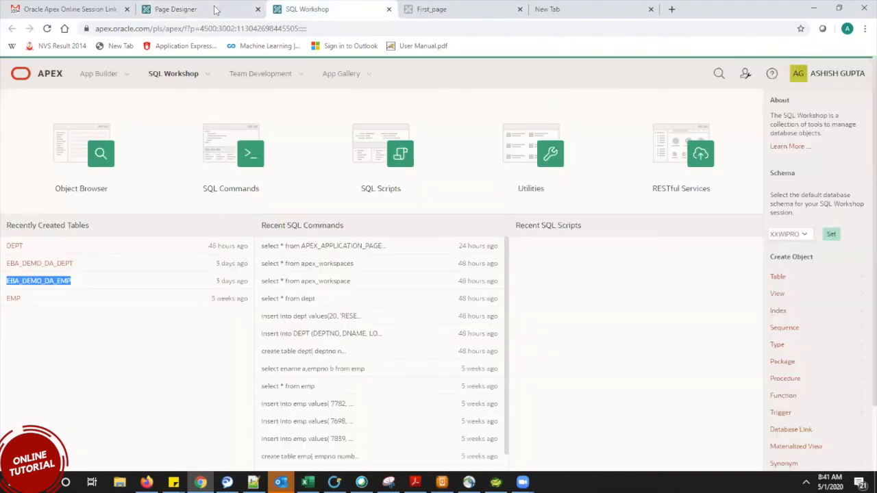
left_click(214, 5)
left_click(468, 7)
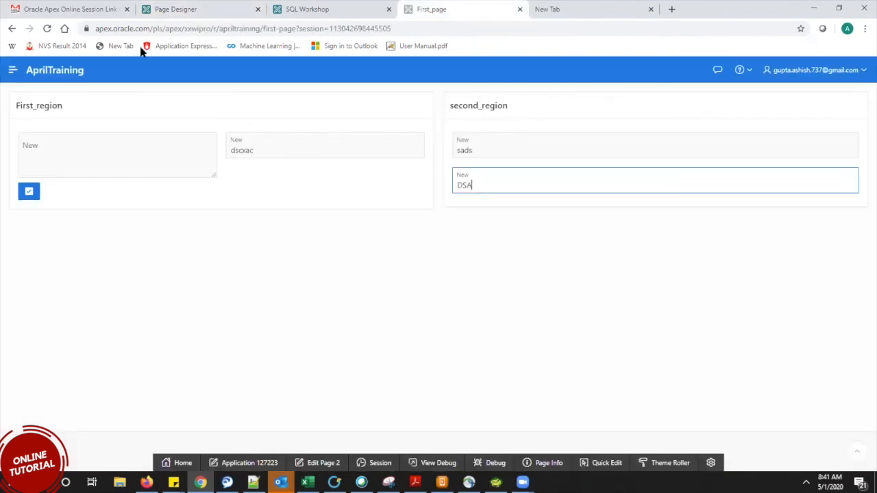
left_click(171, 9)
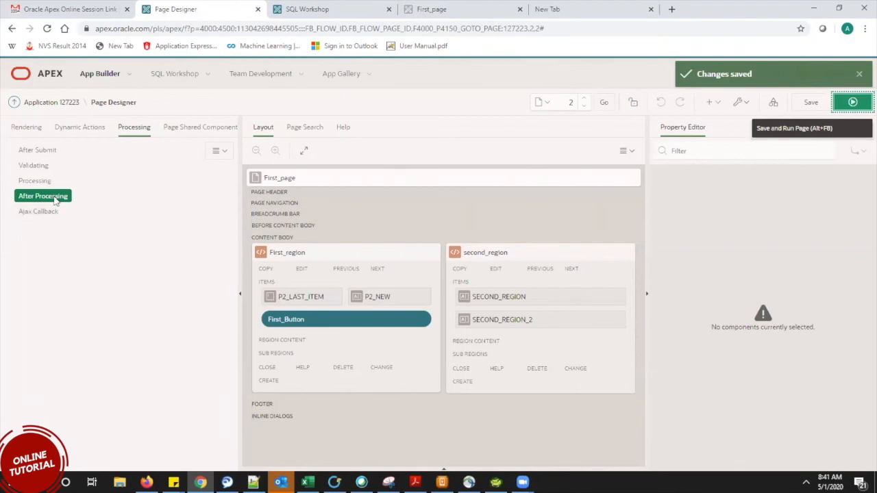
Create an After Processing branch named GO_TO_PAGE3.
right_click(55, 200)
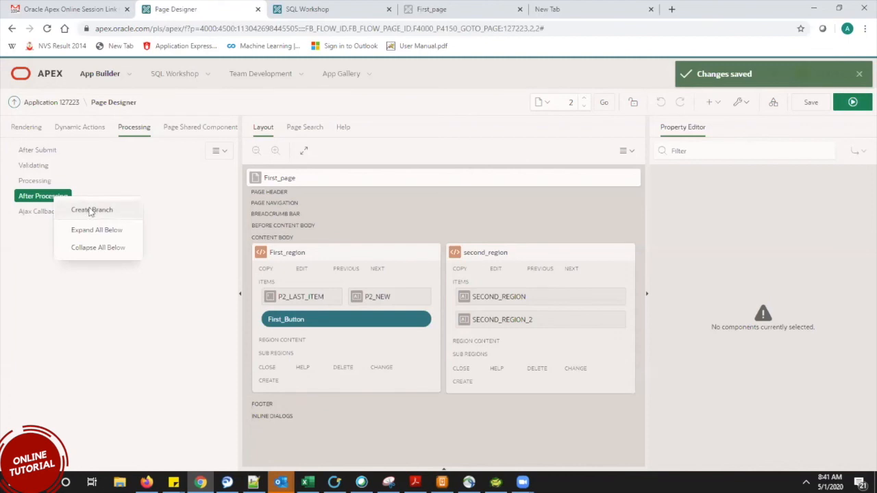
left_click(85, 209)
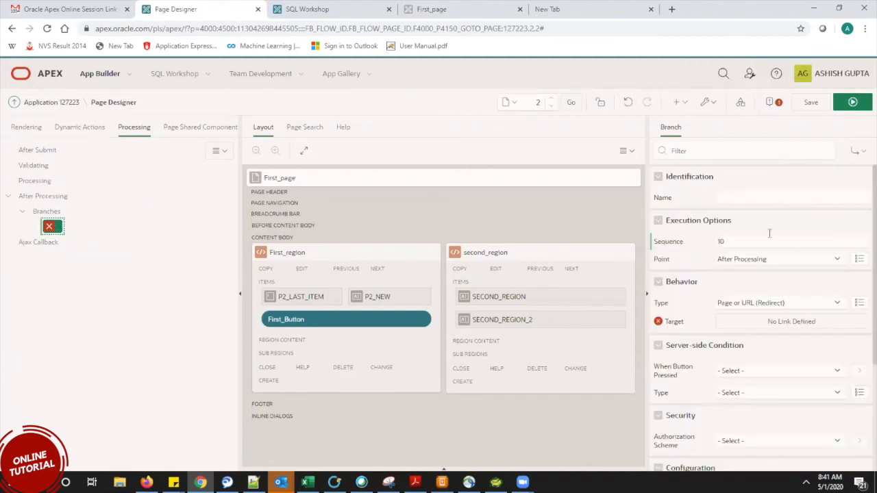
left_click(730, 194)
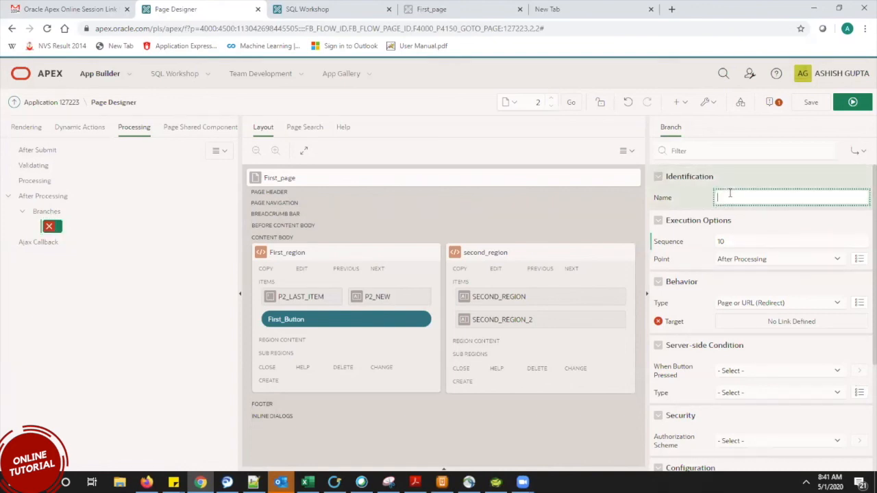
type("GO_TO_PAGE3")
key("Tab")
key("Tab")
key("space")
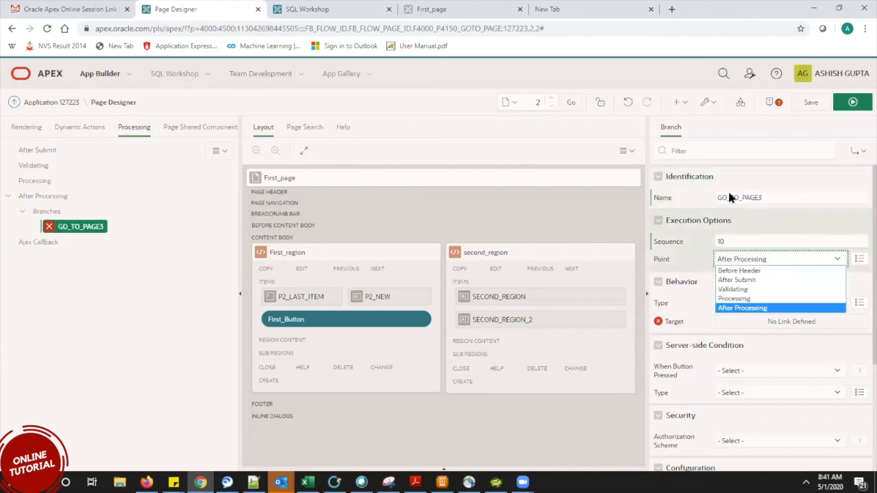
Keep Point After Processing and Type Page or URL (Redirect), then open the branch's Target page list.
left_click(774, 260)
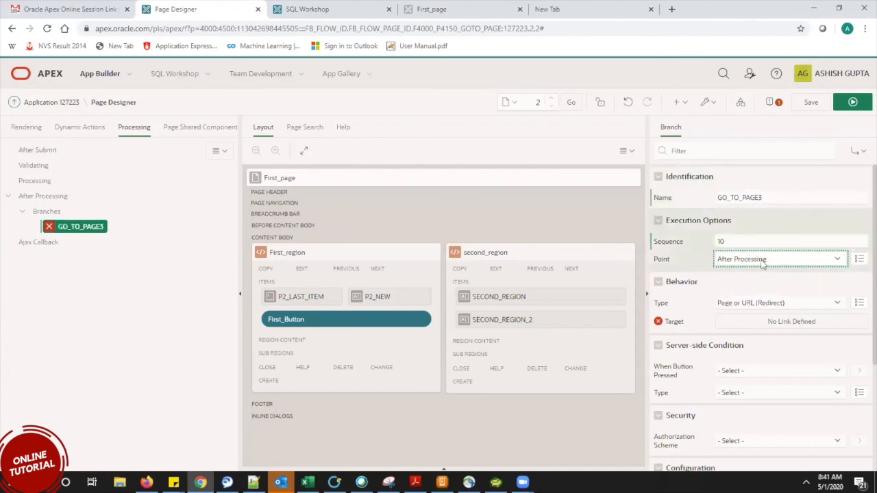
scroll(763, 268, "down", 1)
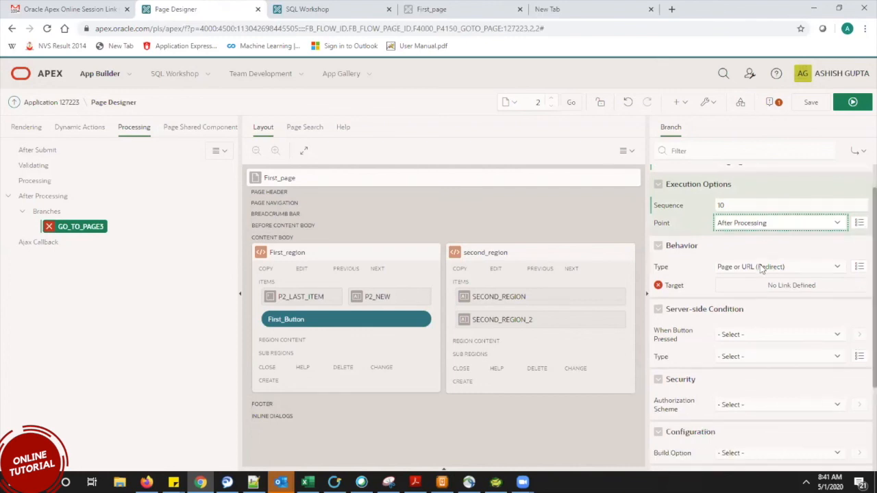
left_click(762, 267)
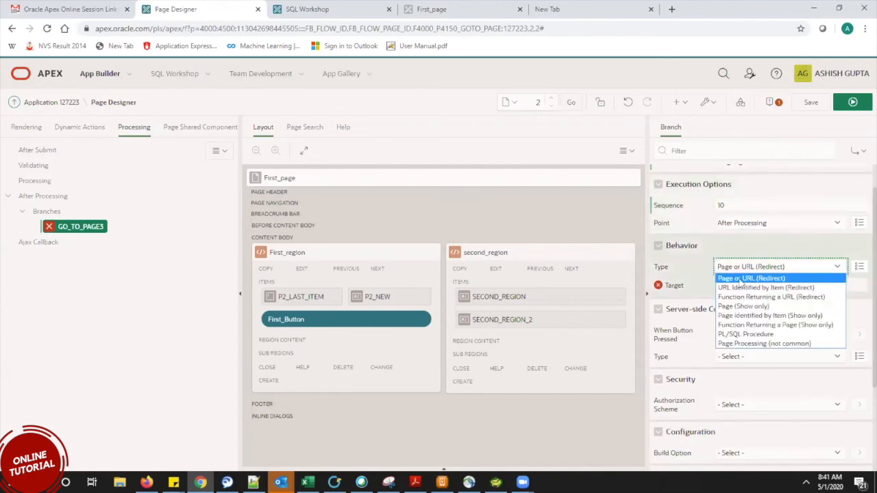
left_click(785, 278)
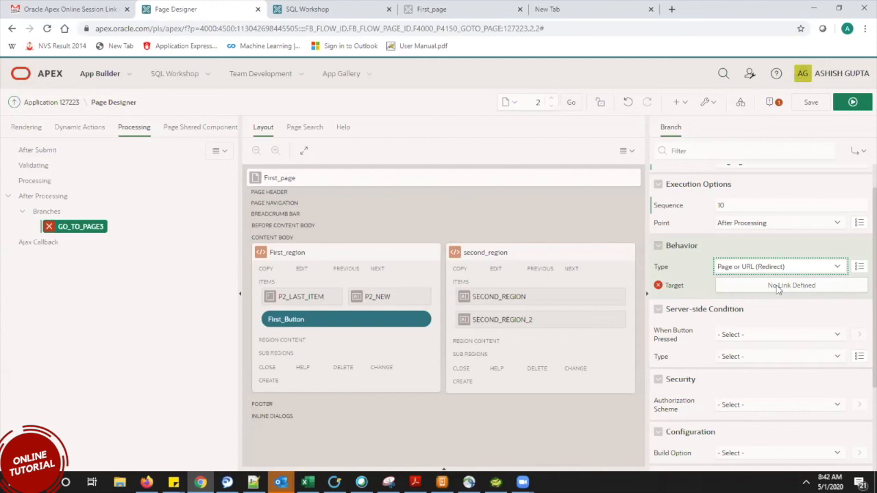
left_click(778, 288)
left_click(563, 203)
Pick page 3 in Link Builder and confirm so GO_TO_PAGE3's Target reads Page 3.
left_click(371, 258)
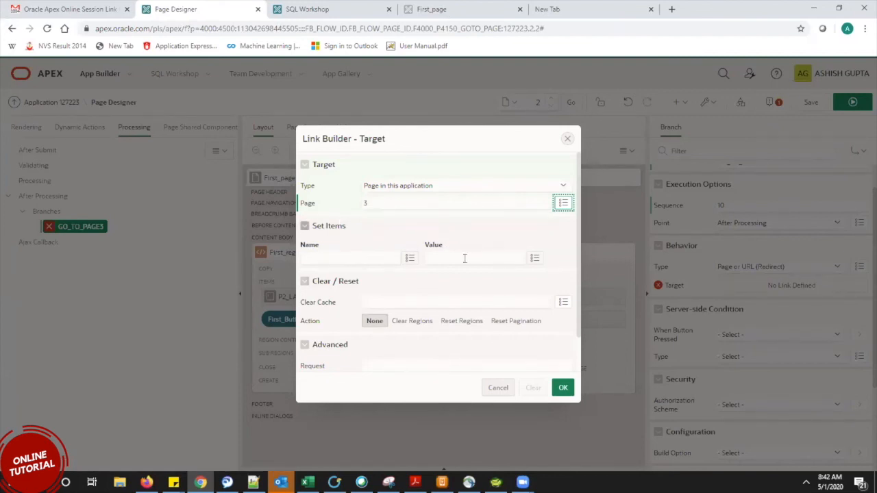
key("Tab")
left_click(464, 258)
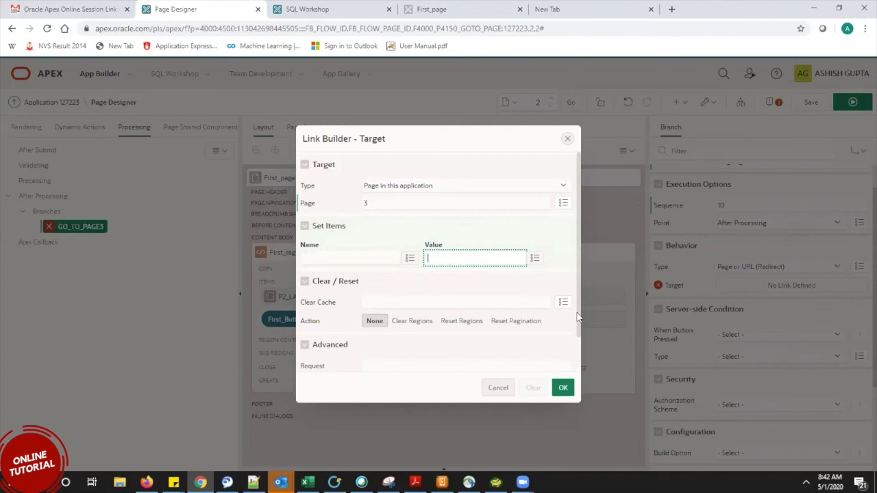
scroll(550, 400, "down", 1)
left_click(562, 389)
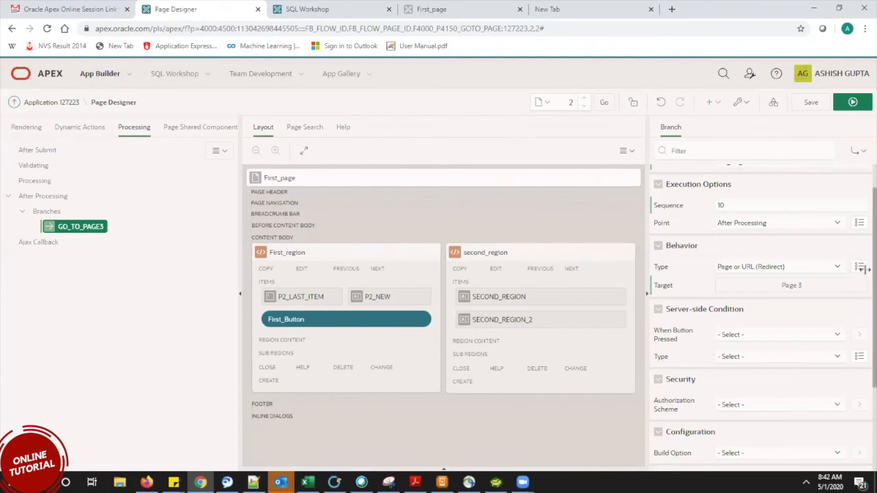
scroll(670, 249, "down", 1)
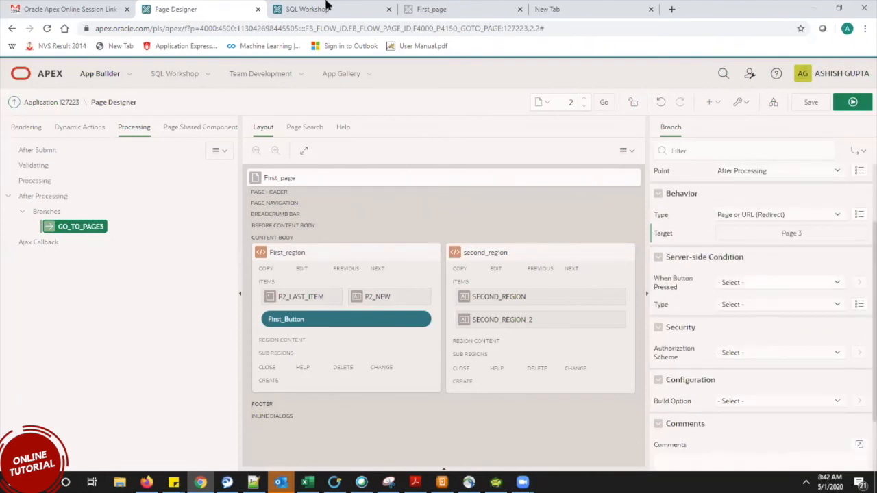
left_click(326, 6)
left_click(183, 8)
Set GO_TO_PAGE3's When Button Pressed condition to First_Button, then save and run the page.
left_click(753, 280)
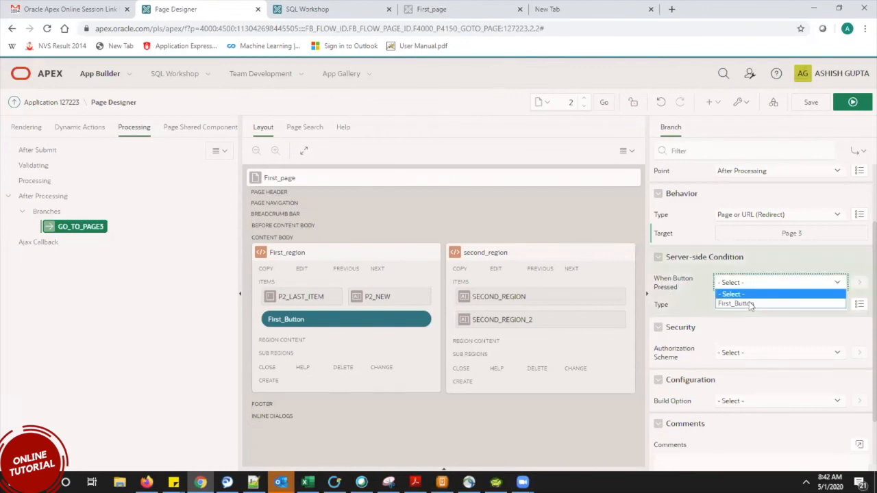
left_click(747, 303)
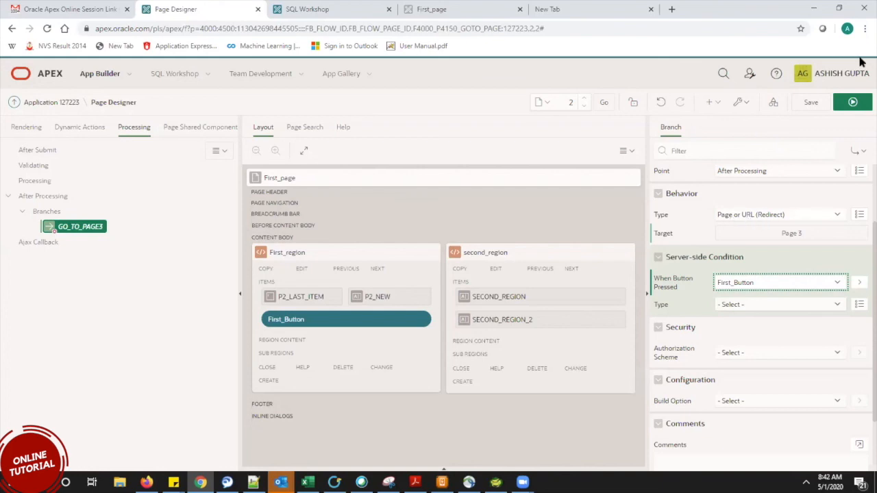
left_click(856, 106)
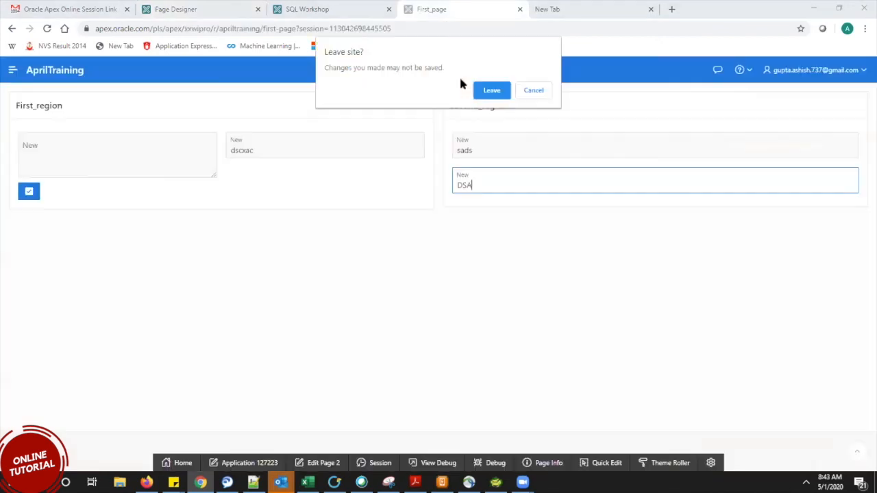
Reload the running First_page and fill its fields with DCS, ECDWQEWC and WE.
left_click(491, 90)
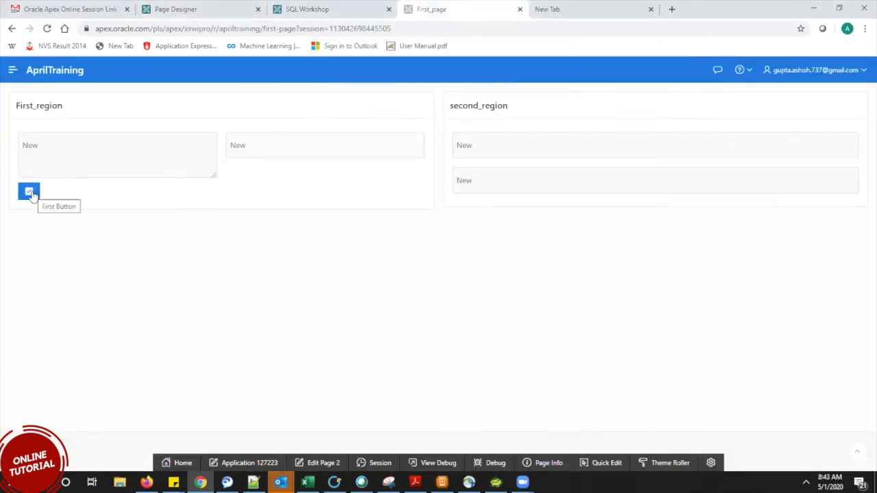
left_click(303, 152)
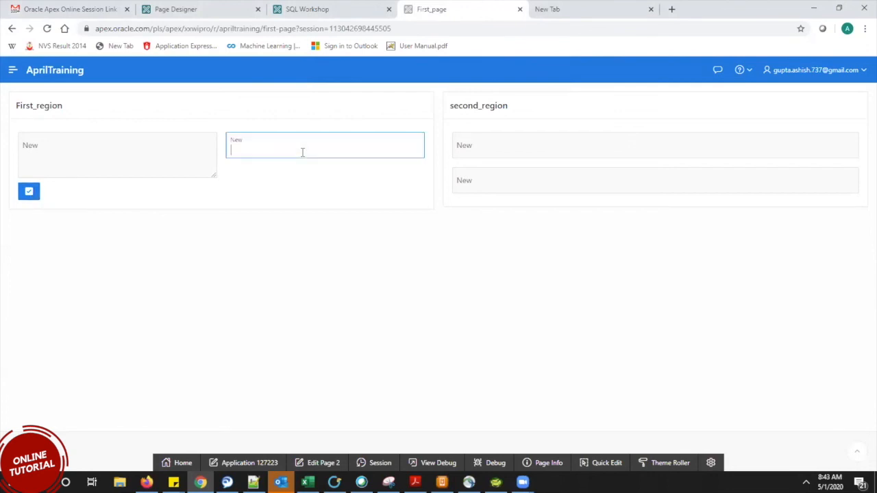
type("DCS")
key("Tab")
type("ECDWQEWC")
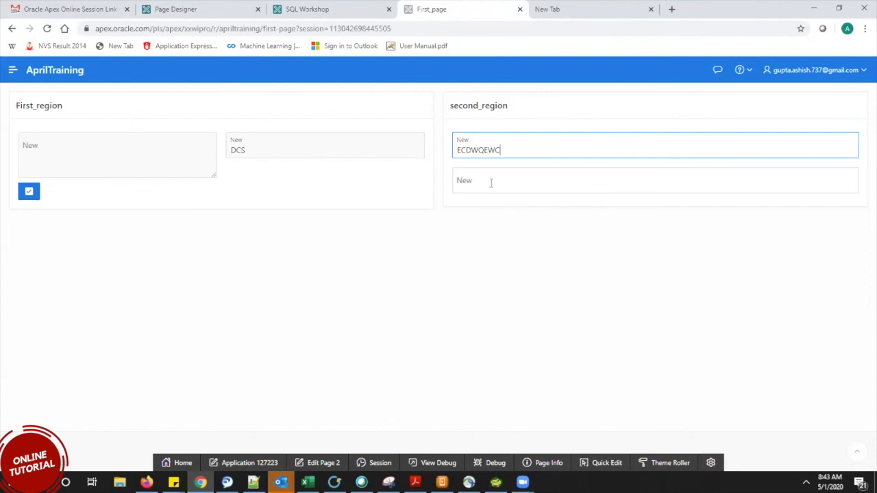
left_click(491, 183)
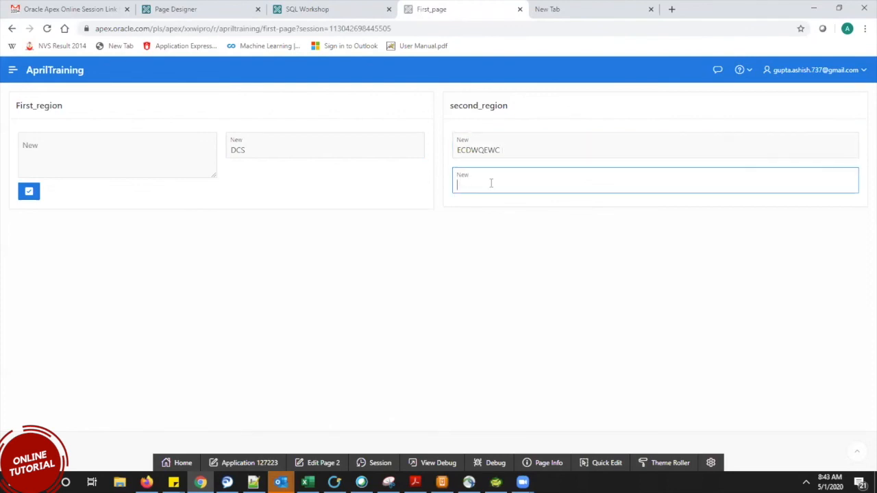
type("WE")
Submit with First_Button to open Class_report, close the dialog, and return to Page Designer.
left_click(29, 192)
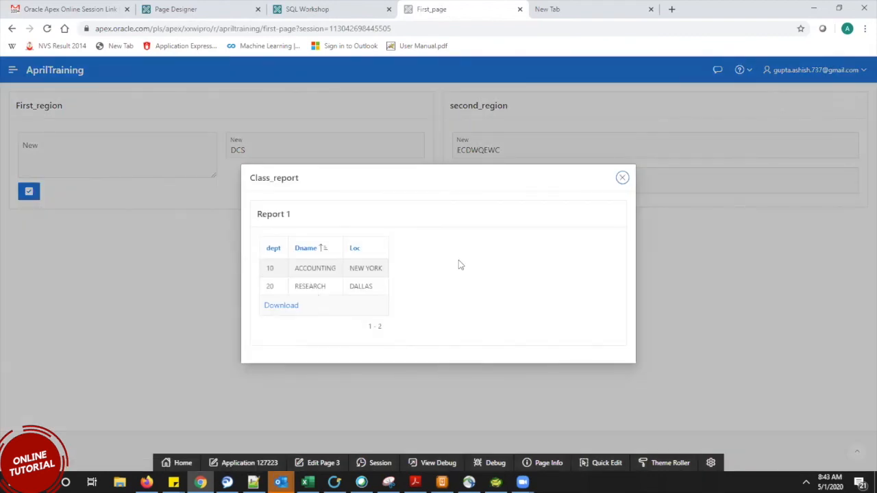
left_click(622, 178)
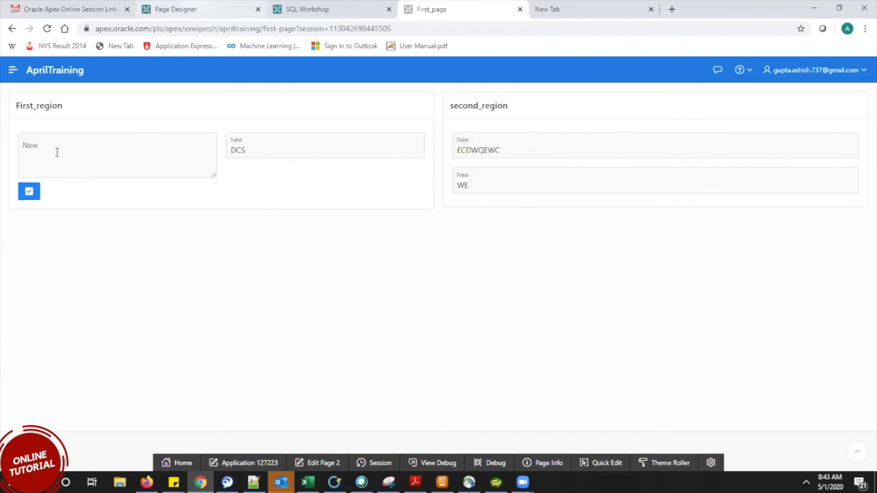
key("ctrl+2")
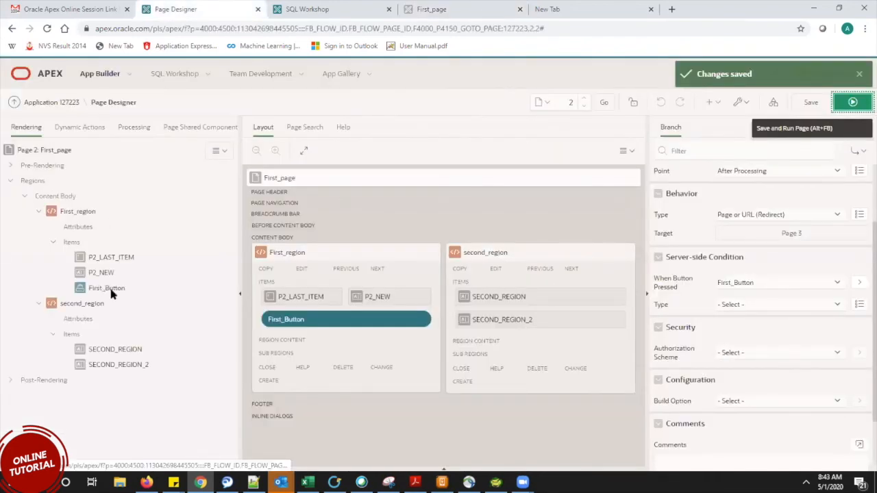
Leave First_Button's Behavior action at Submit Page and return to the running First_page app.
left_click(101, 288)
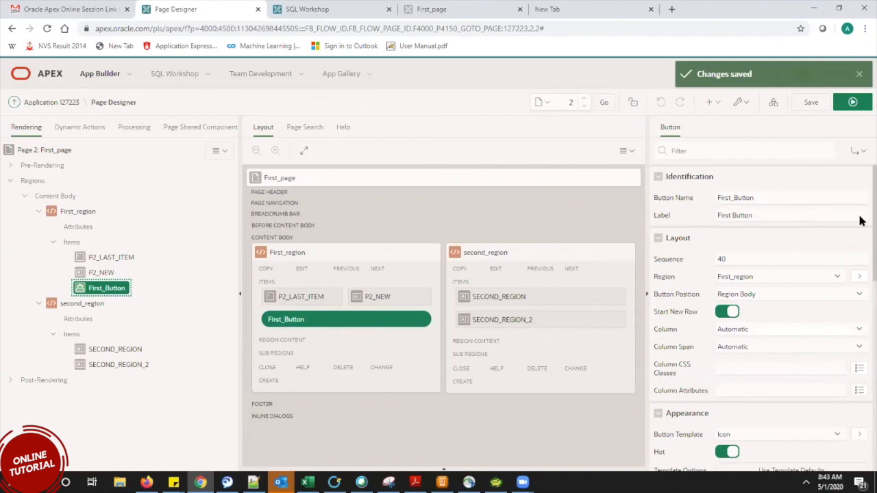
scroll(858, 313, "down", 4)
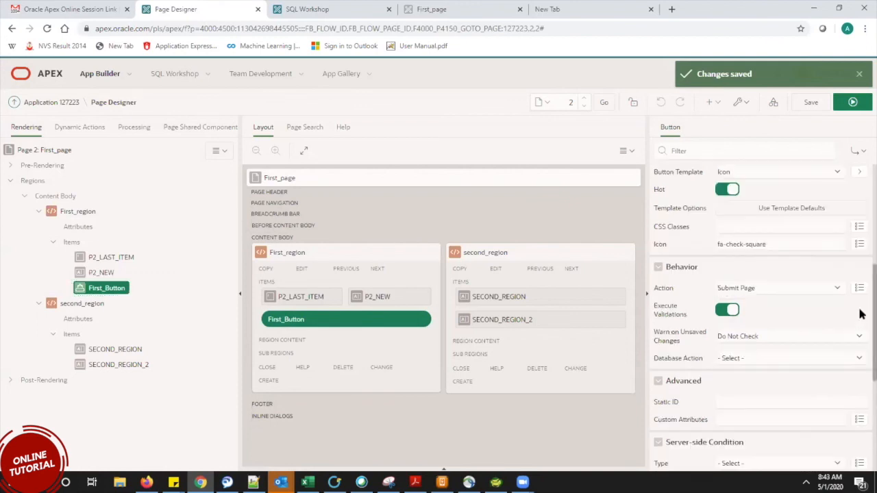
left_click(748, 288)
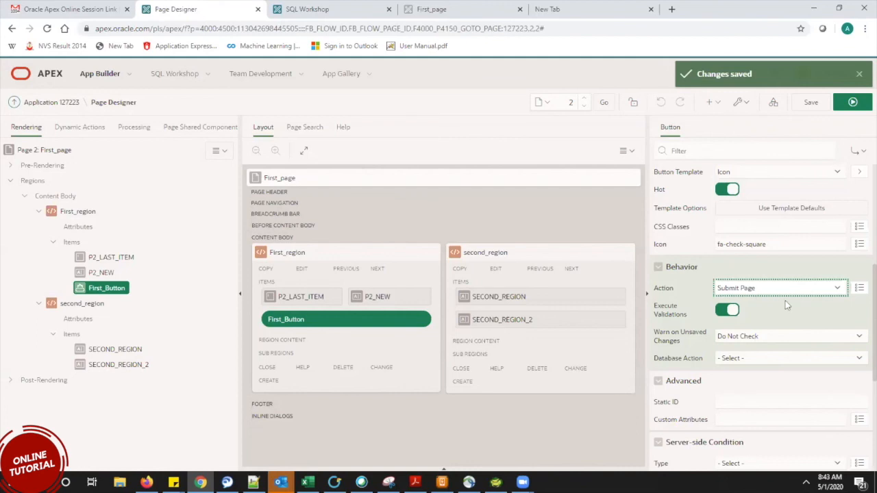
left_click(766, 291)
left_click(759, 289)
left_click(760, 292)
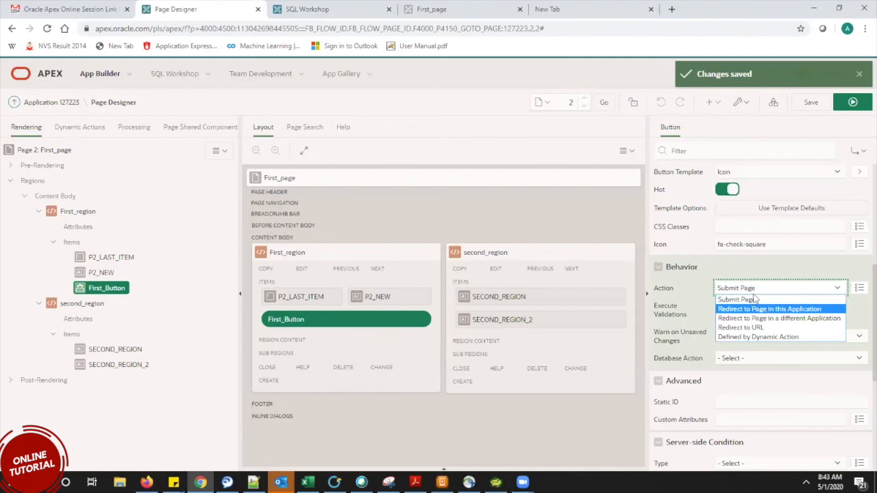
left_click(751, 303)
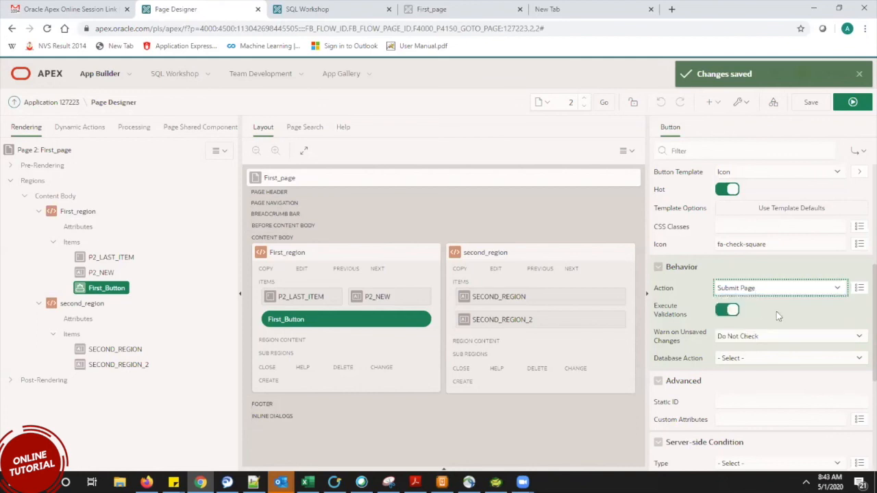
left_click(771, 291)
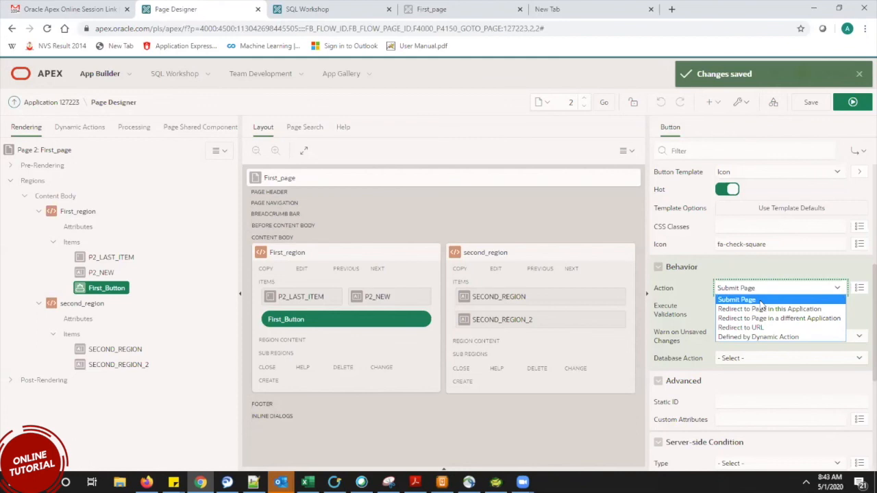
left_click(761, 301)
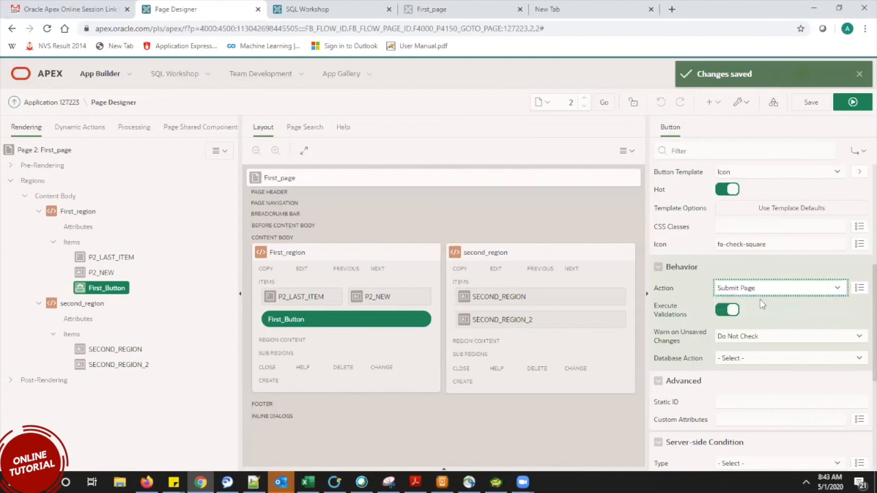
left_click(448, 8)
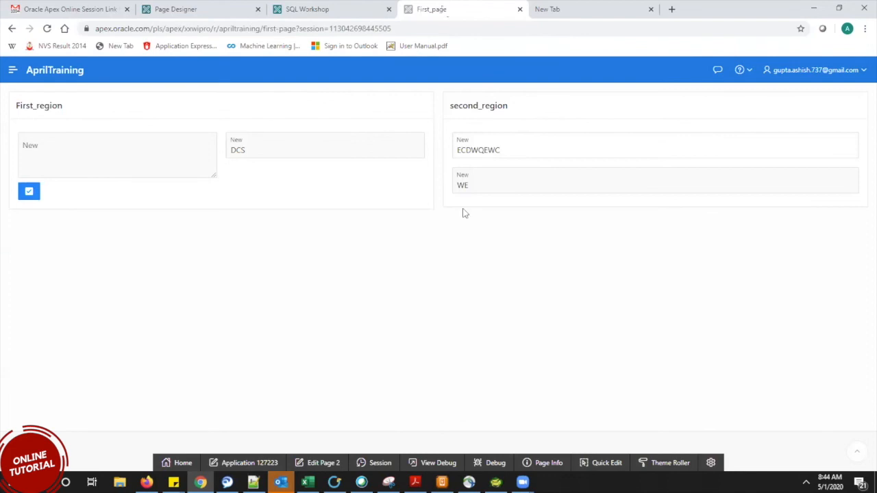
left_click(176, 10)
left_click(736, 291)
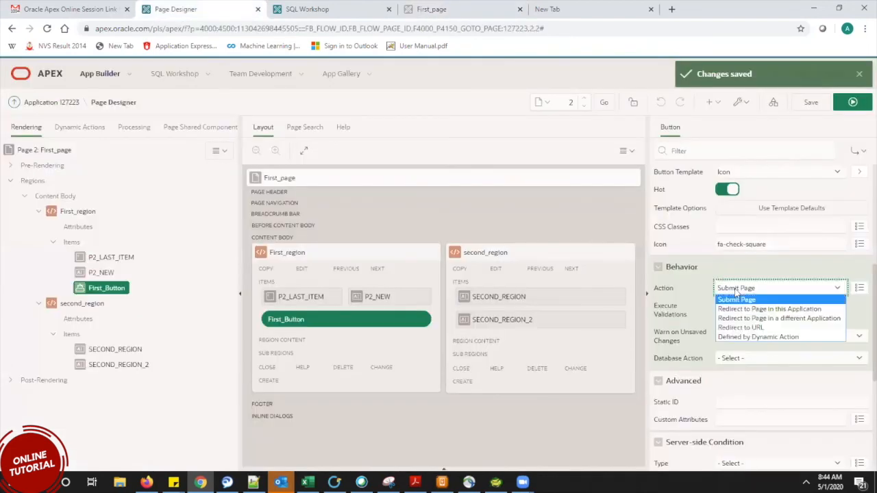
left_click(737, 300)
left_click(445, 9)
left_click(176, 9)
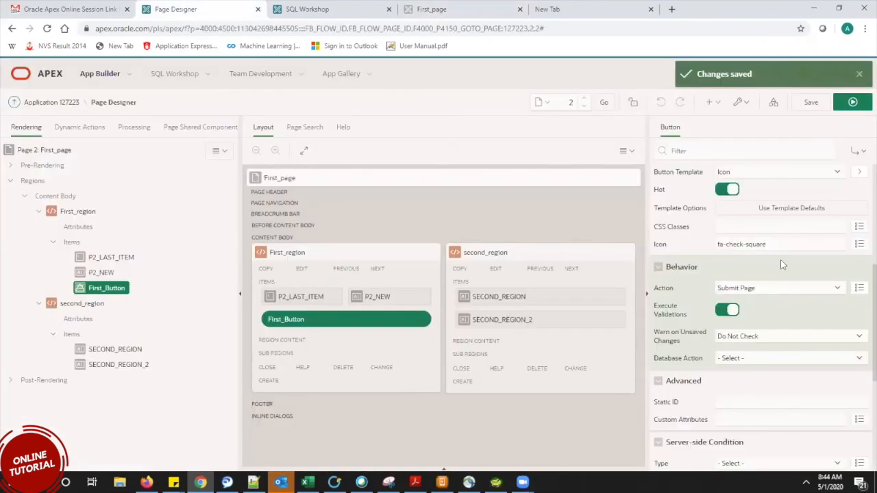
left_click(743, 293)
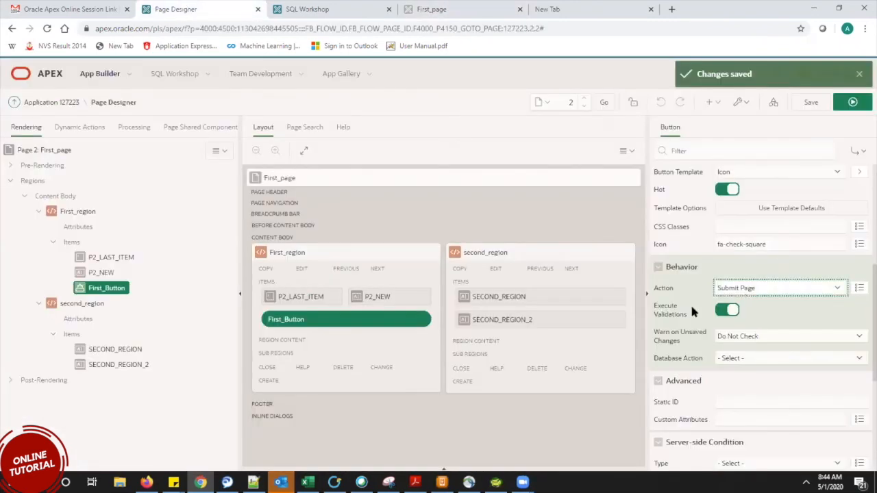
left_click(463, 9)
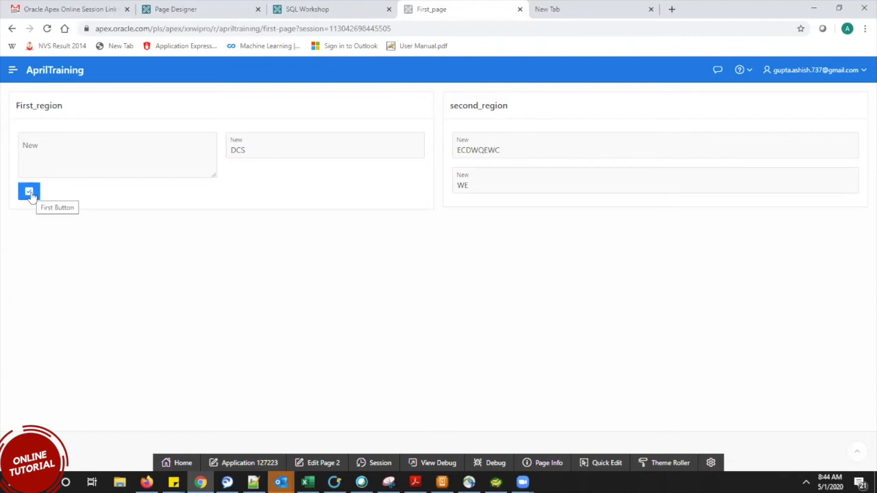
left_click(176, 10)
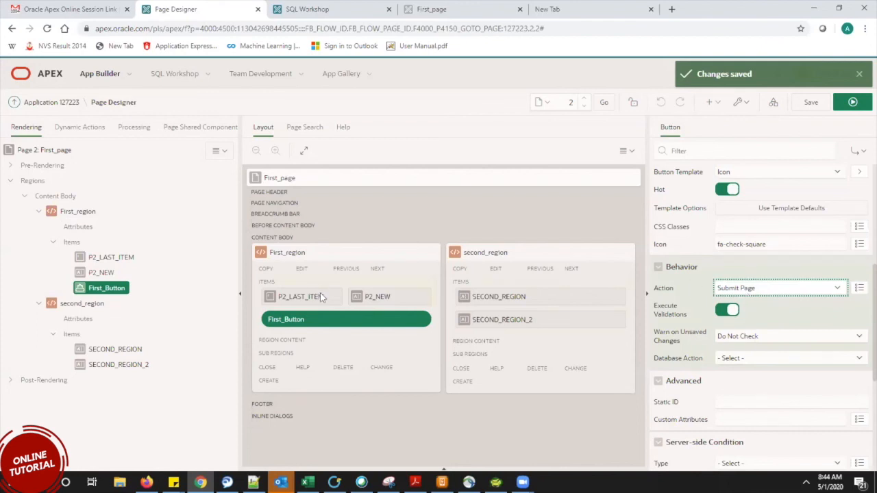
left_click(439, 14)
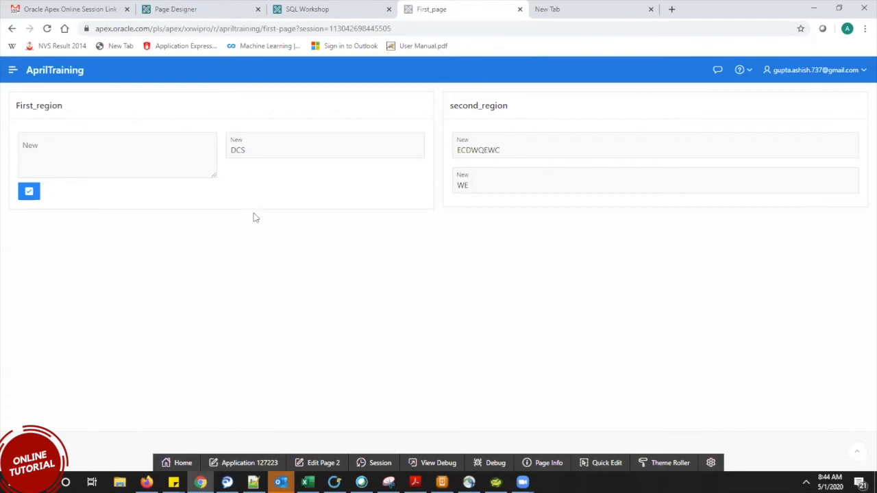
Submit First_page with the check button, view the Class_report modal, close it, and return to Page Designer.
left_click(29, 194)
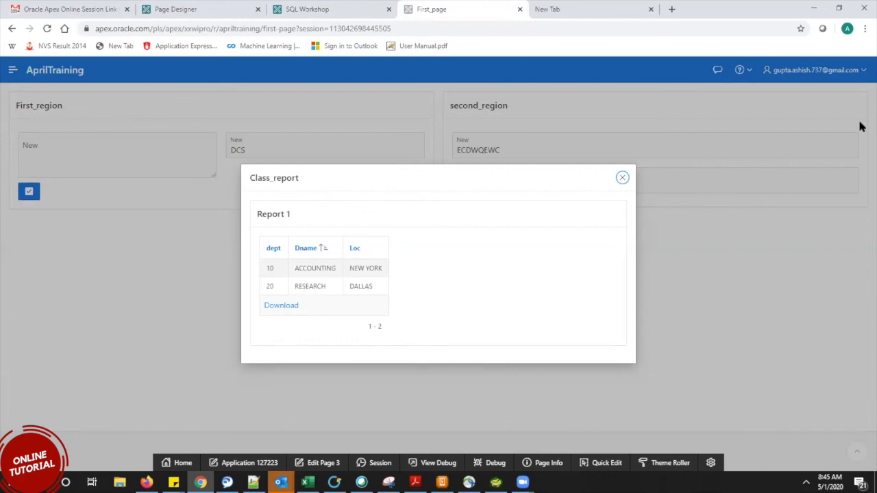
left_click(730, 306)
left_click(729, 302)
left_click(622, 178)
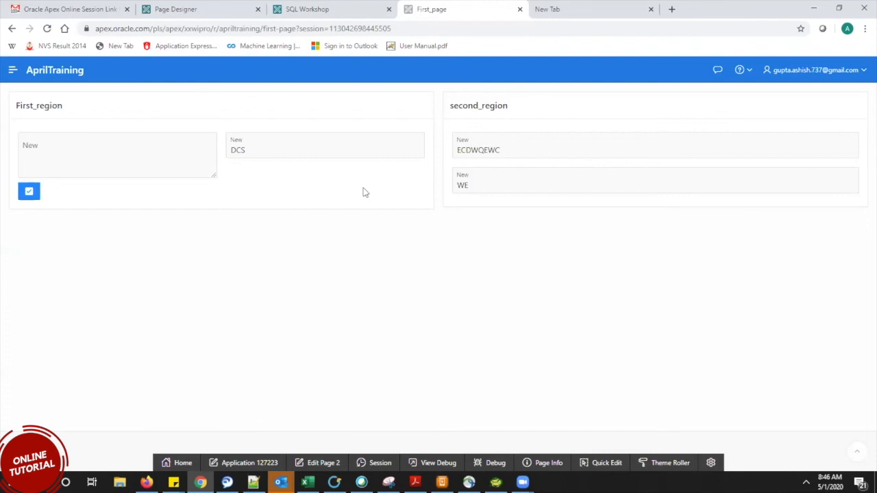
key("ctrl+2")
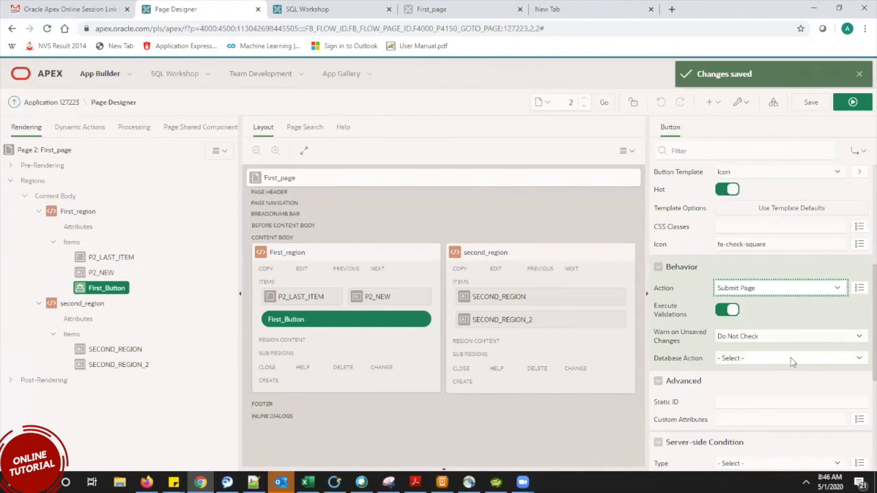
Select the SECOND_REGION text field in the Layout pane to show its Page Item properties.
left_click(510, 300)
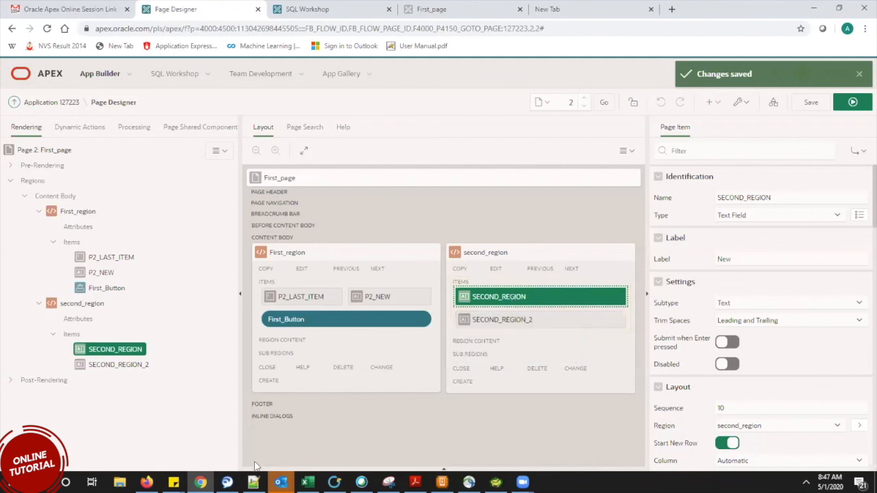
Add blank lines below line 5 of the Notepad++ notes, after EBA_DEMO_DA_EMP.
key("alt+Tab")
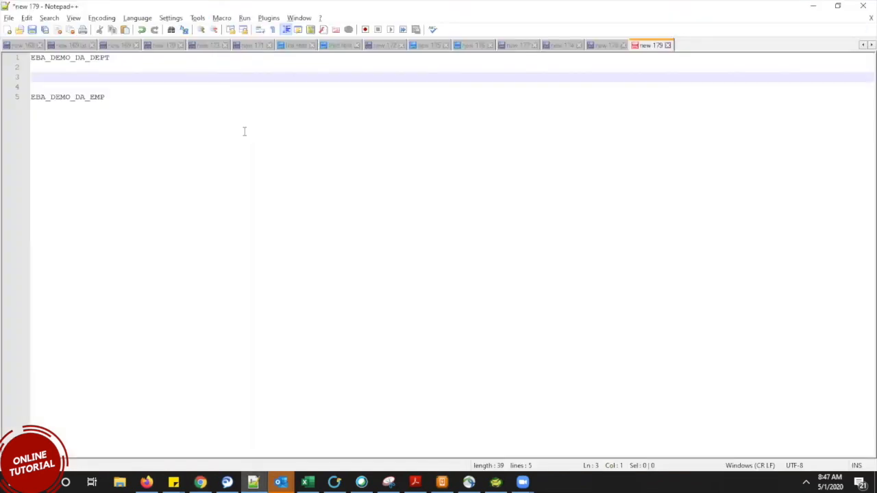
left_click(245, 132)
key("Return")
key("Return")
key("Return")
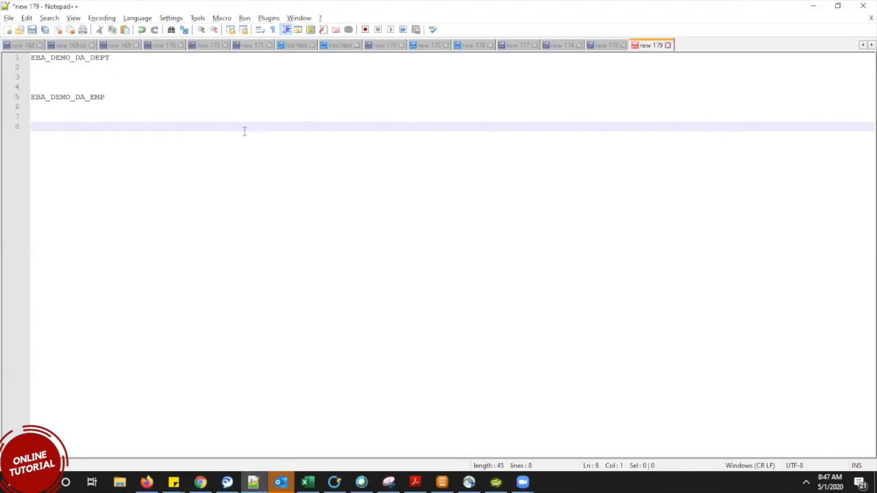
key("alt+Tab")
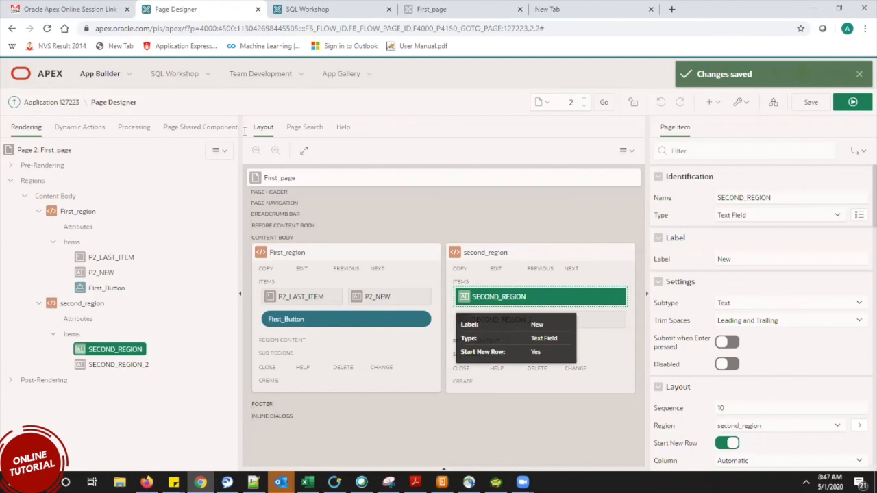
key("alt+Tab")
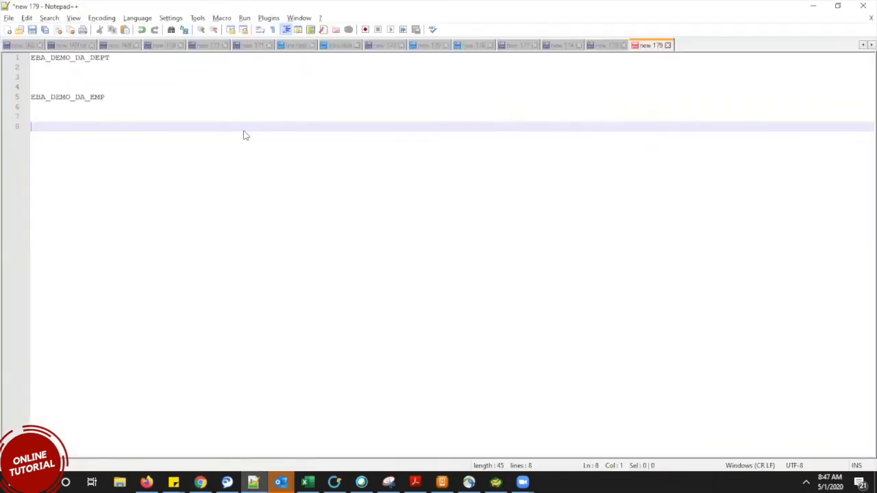
key("alt+Tab")
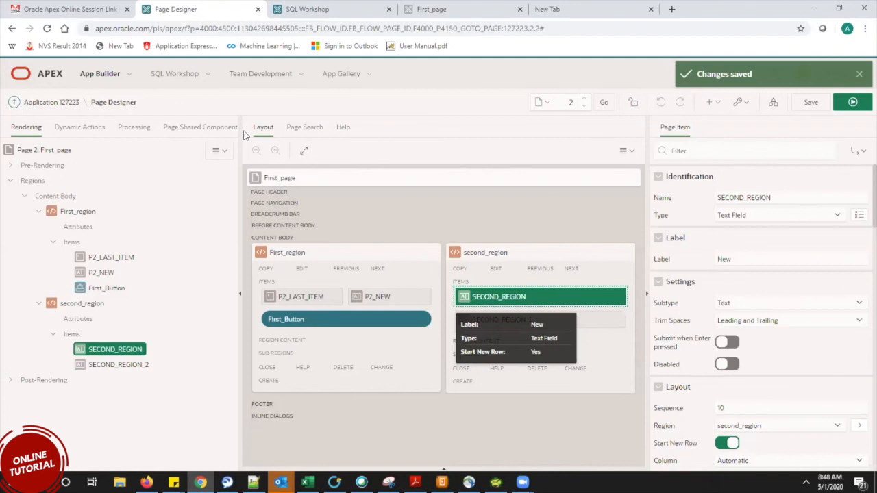
key("alt+Tab")
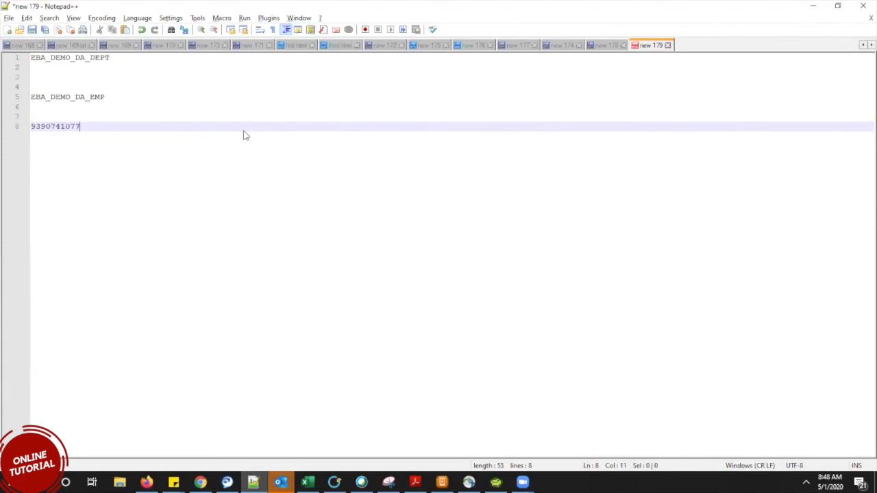
key("alt+Tab")
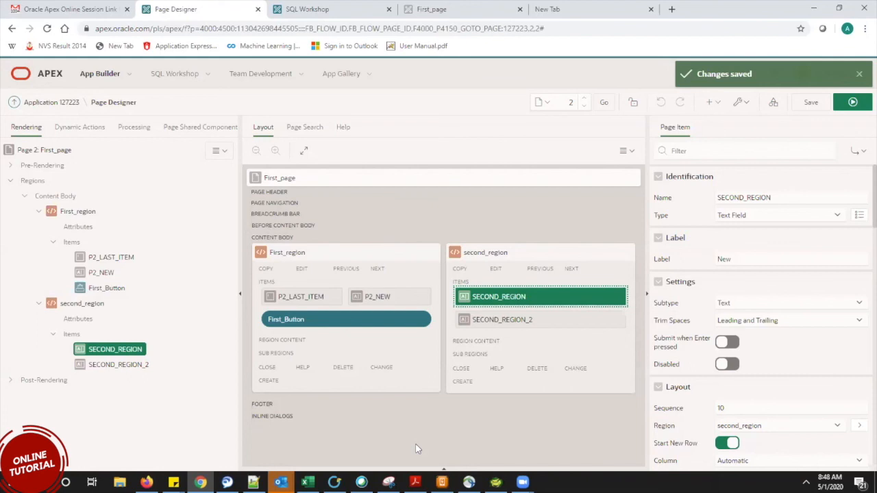
key("alt+Tab")
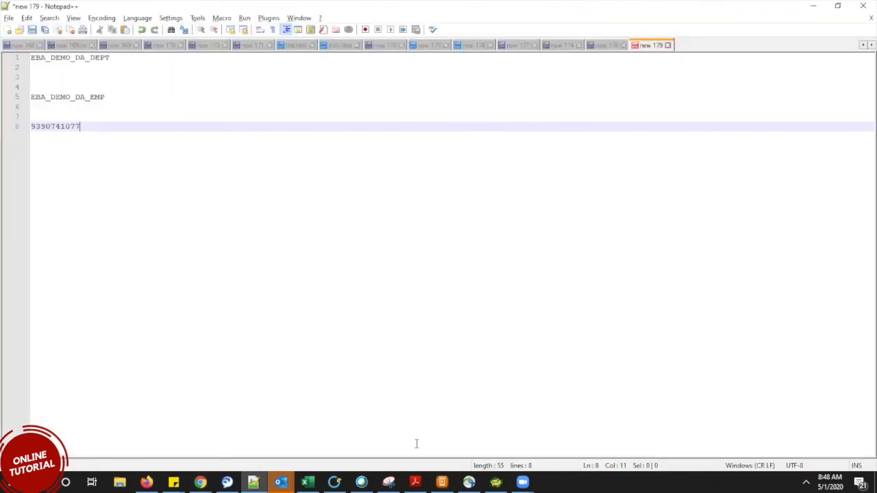
key("alt+Tab")
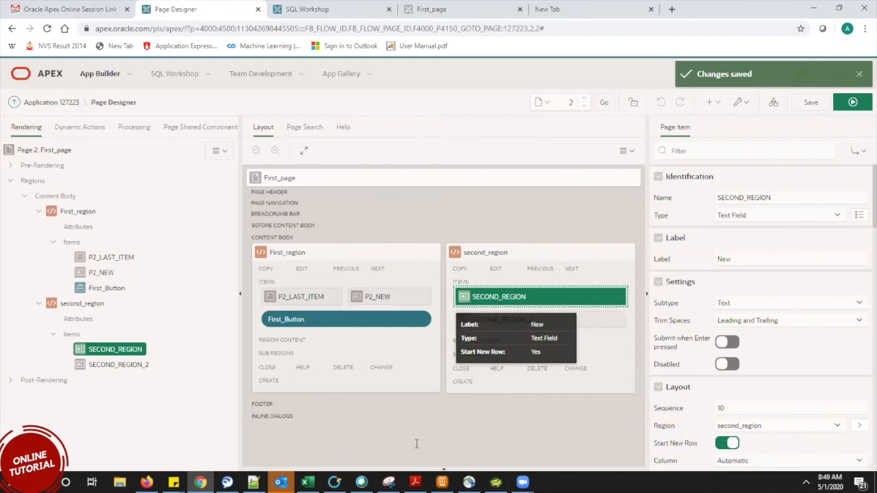
key("alt+Tab")
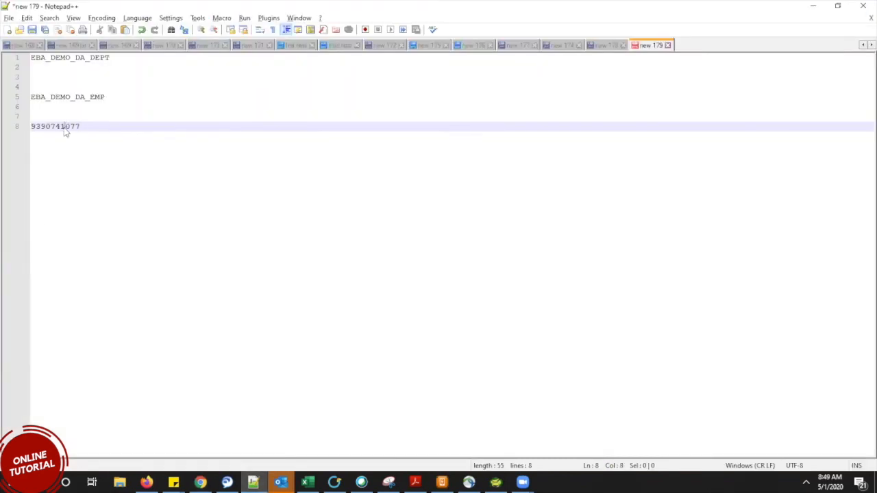
double_click(65, 128)
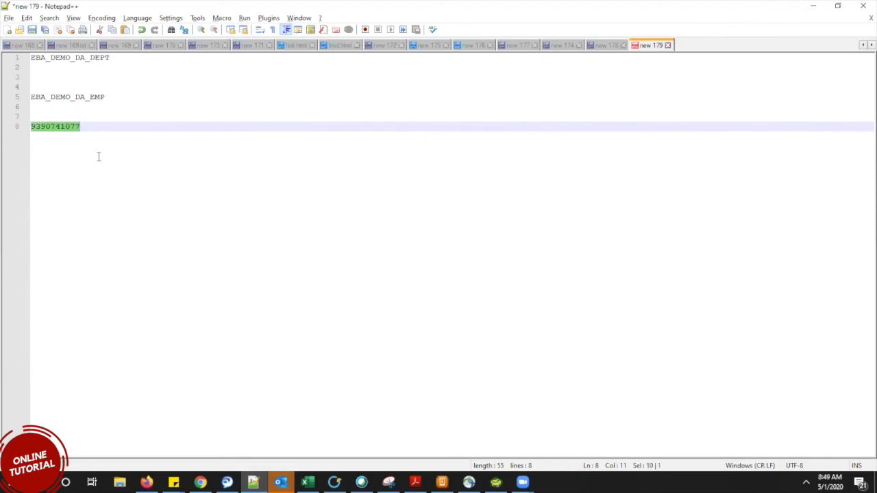